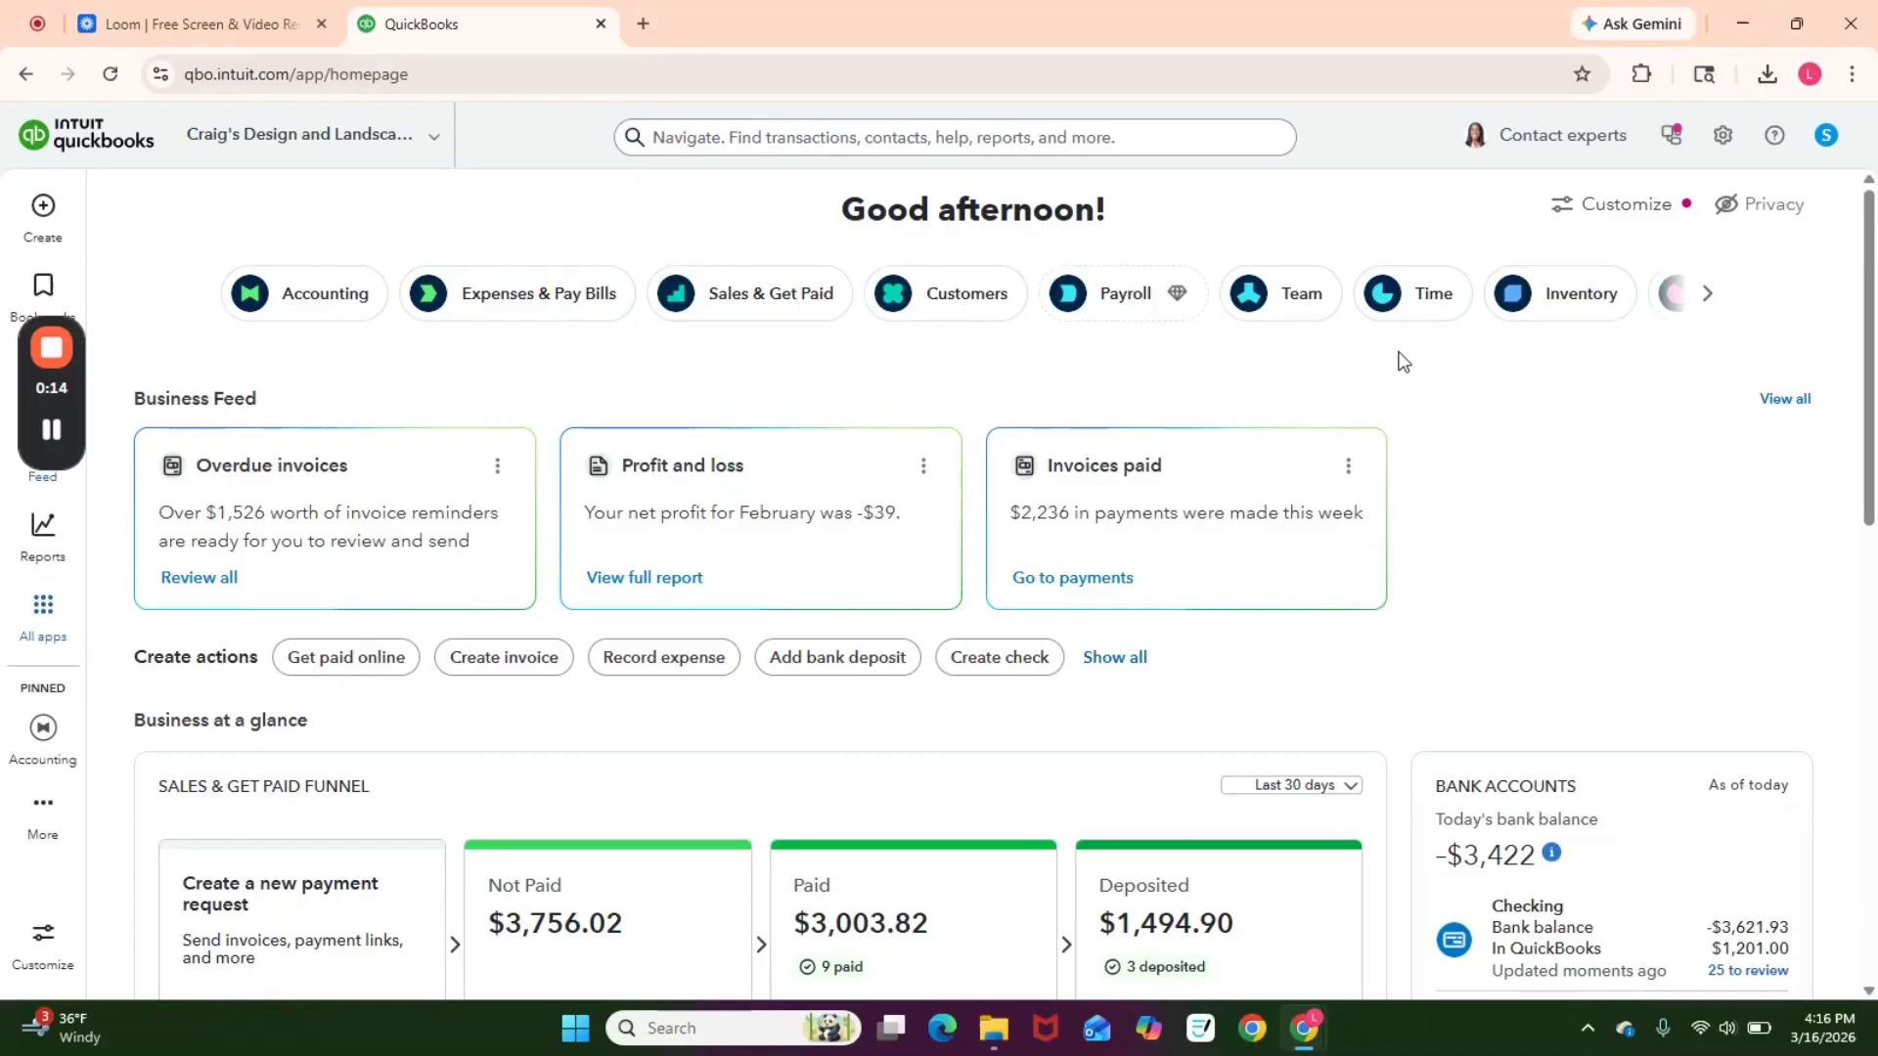
Step: Open the Products and services list from the company settings
{"action": "left_click", "coordinate": [1723, 137]}
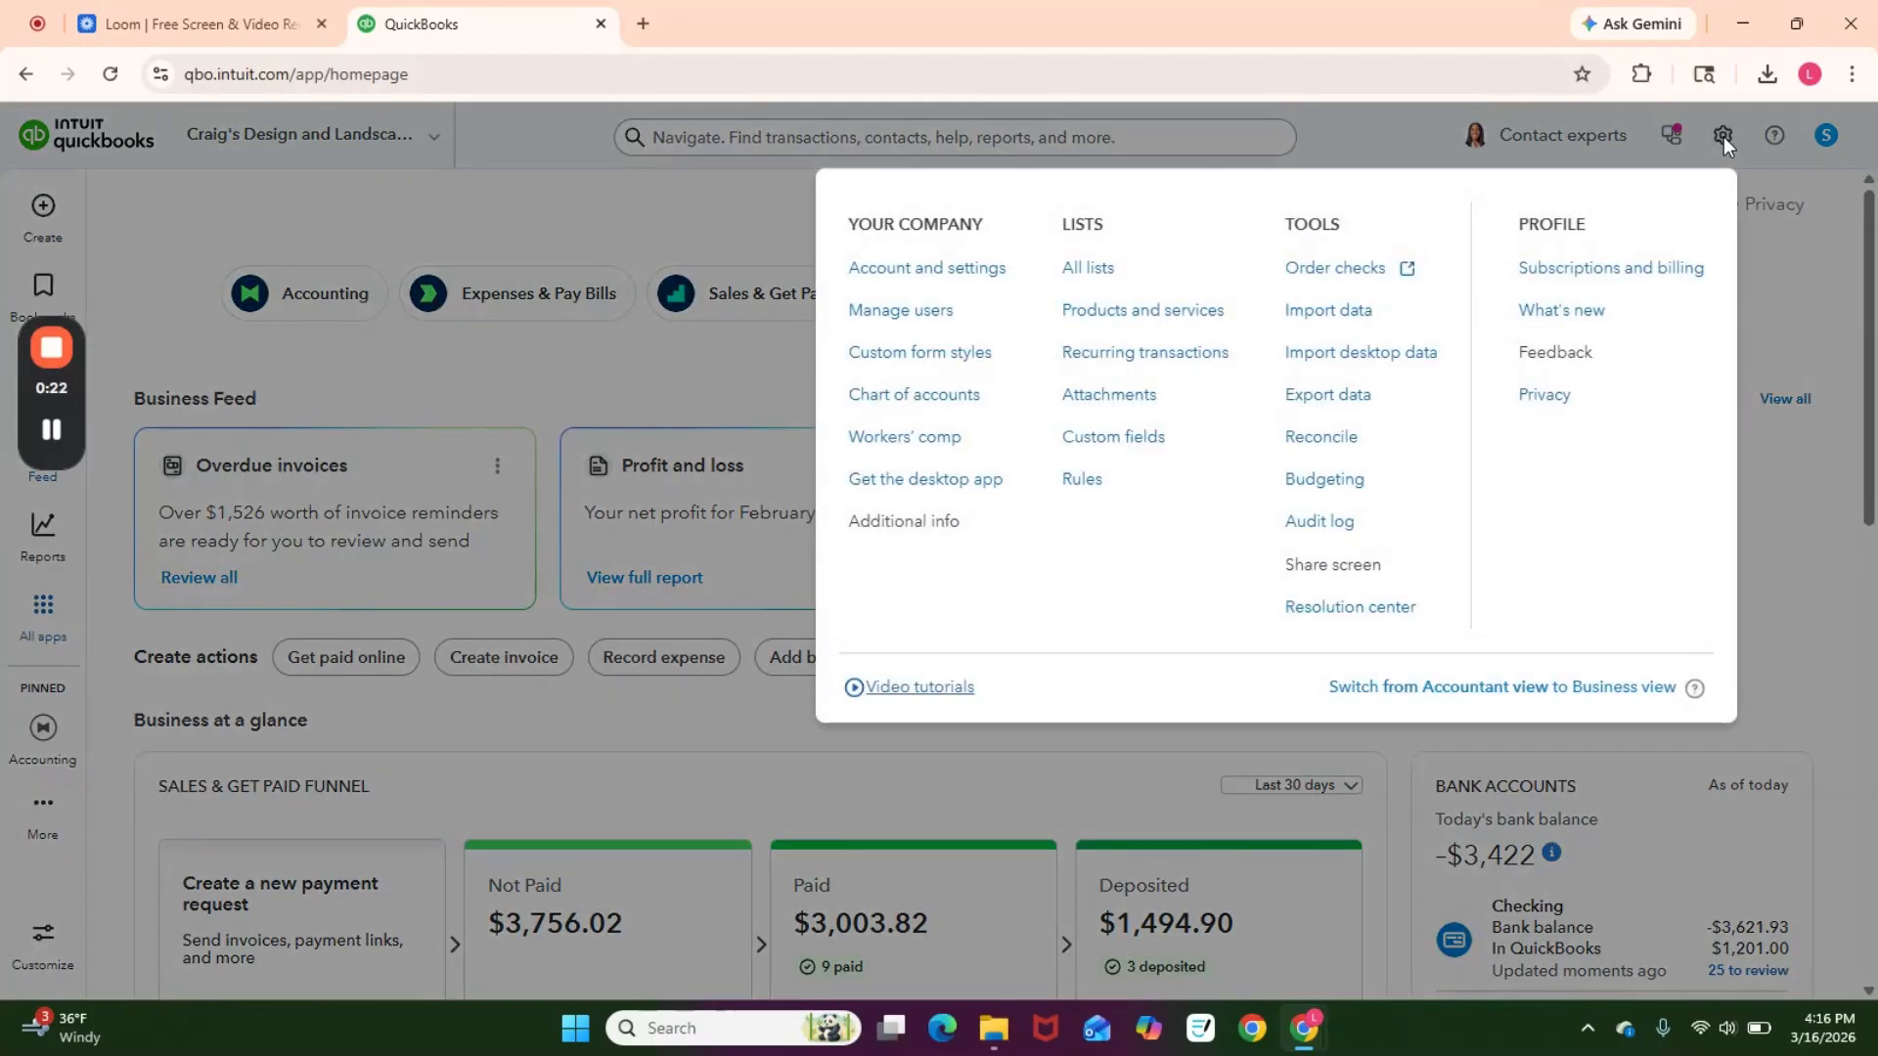
{"action": "left_click", "coordinate": [1156, 317]}
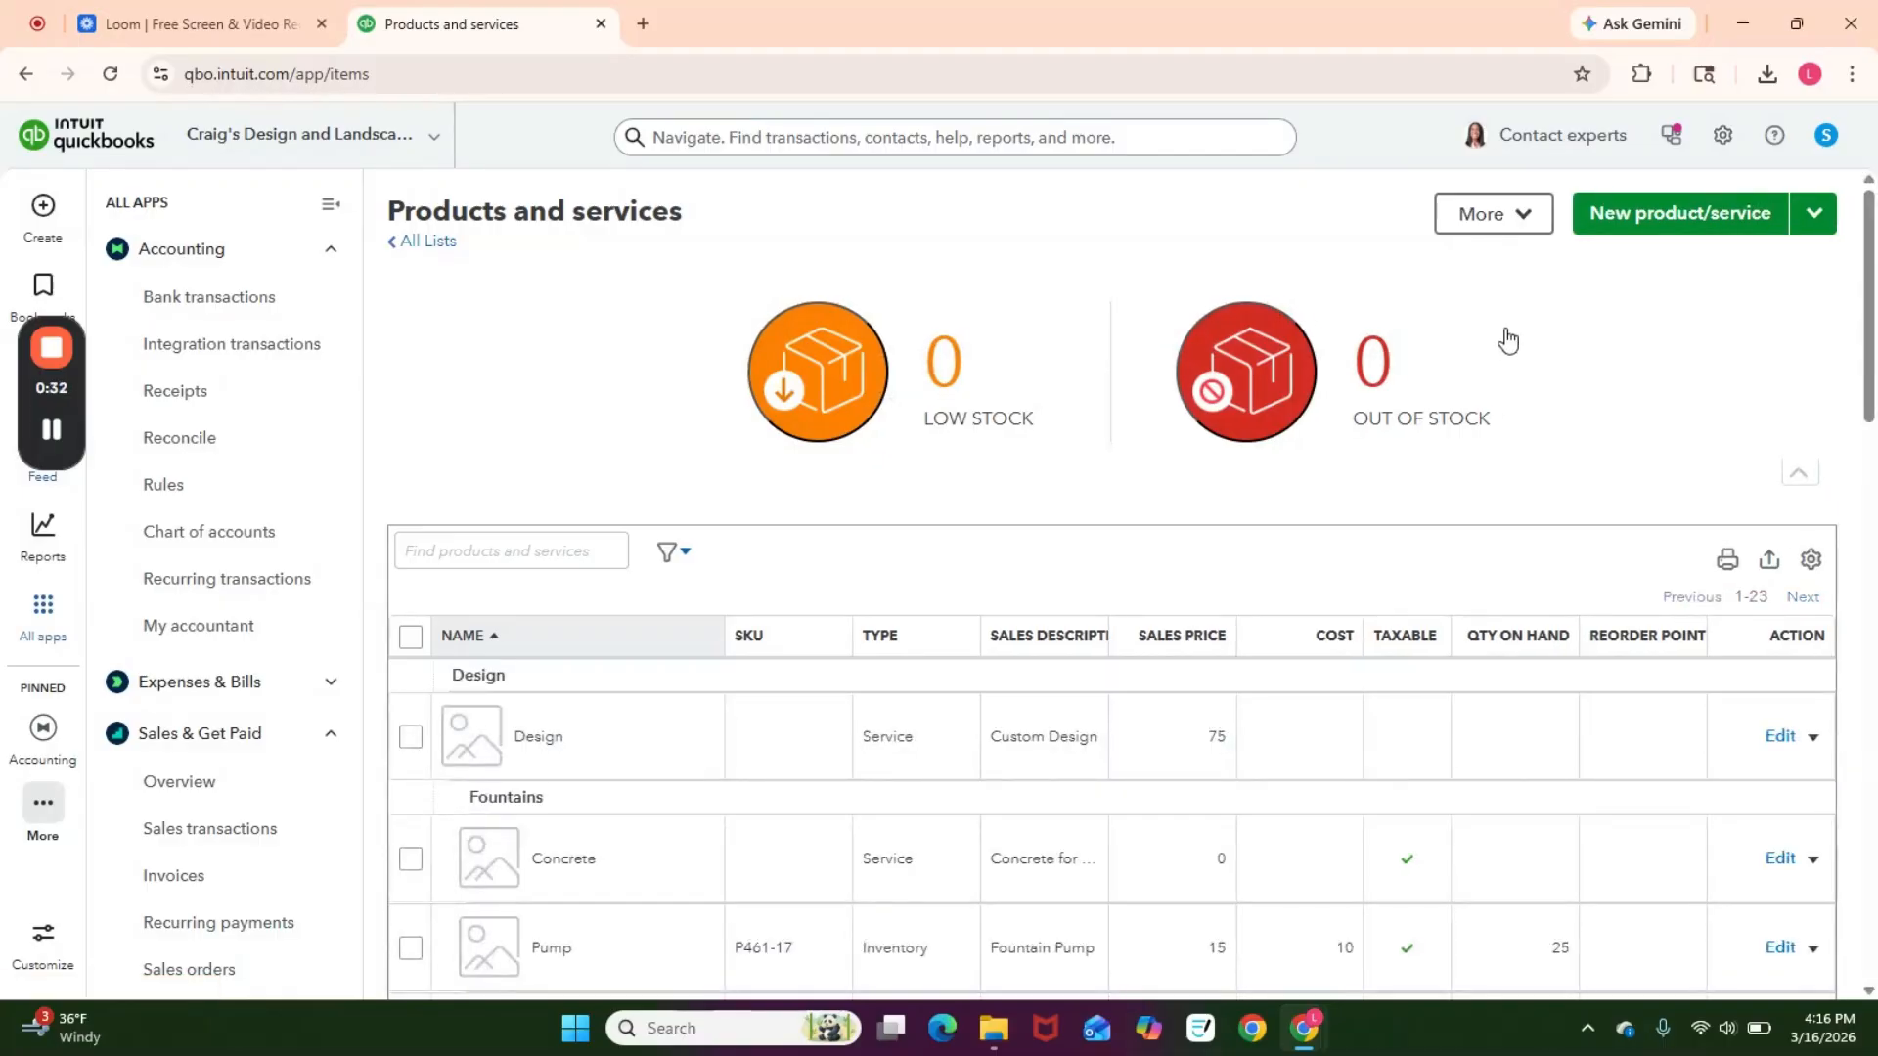
{"action": "scroll", "coordinate": [1599, 640], "scroll_direction": "down", "scroll_amount": 3}
{"action": "scroll", "coordinate": [1606, 648], "scroll_direction": "up", "scroll_amount": 3}
Step: Start a new Service item named Service 123
{"action": "left_click", "coordinate": [1697, 225]}
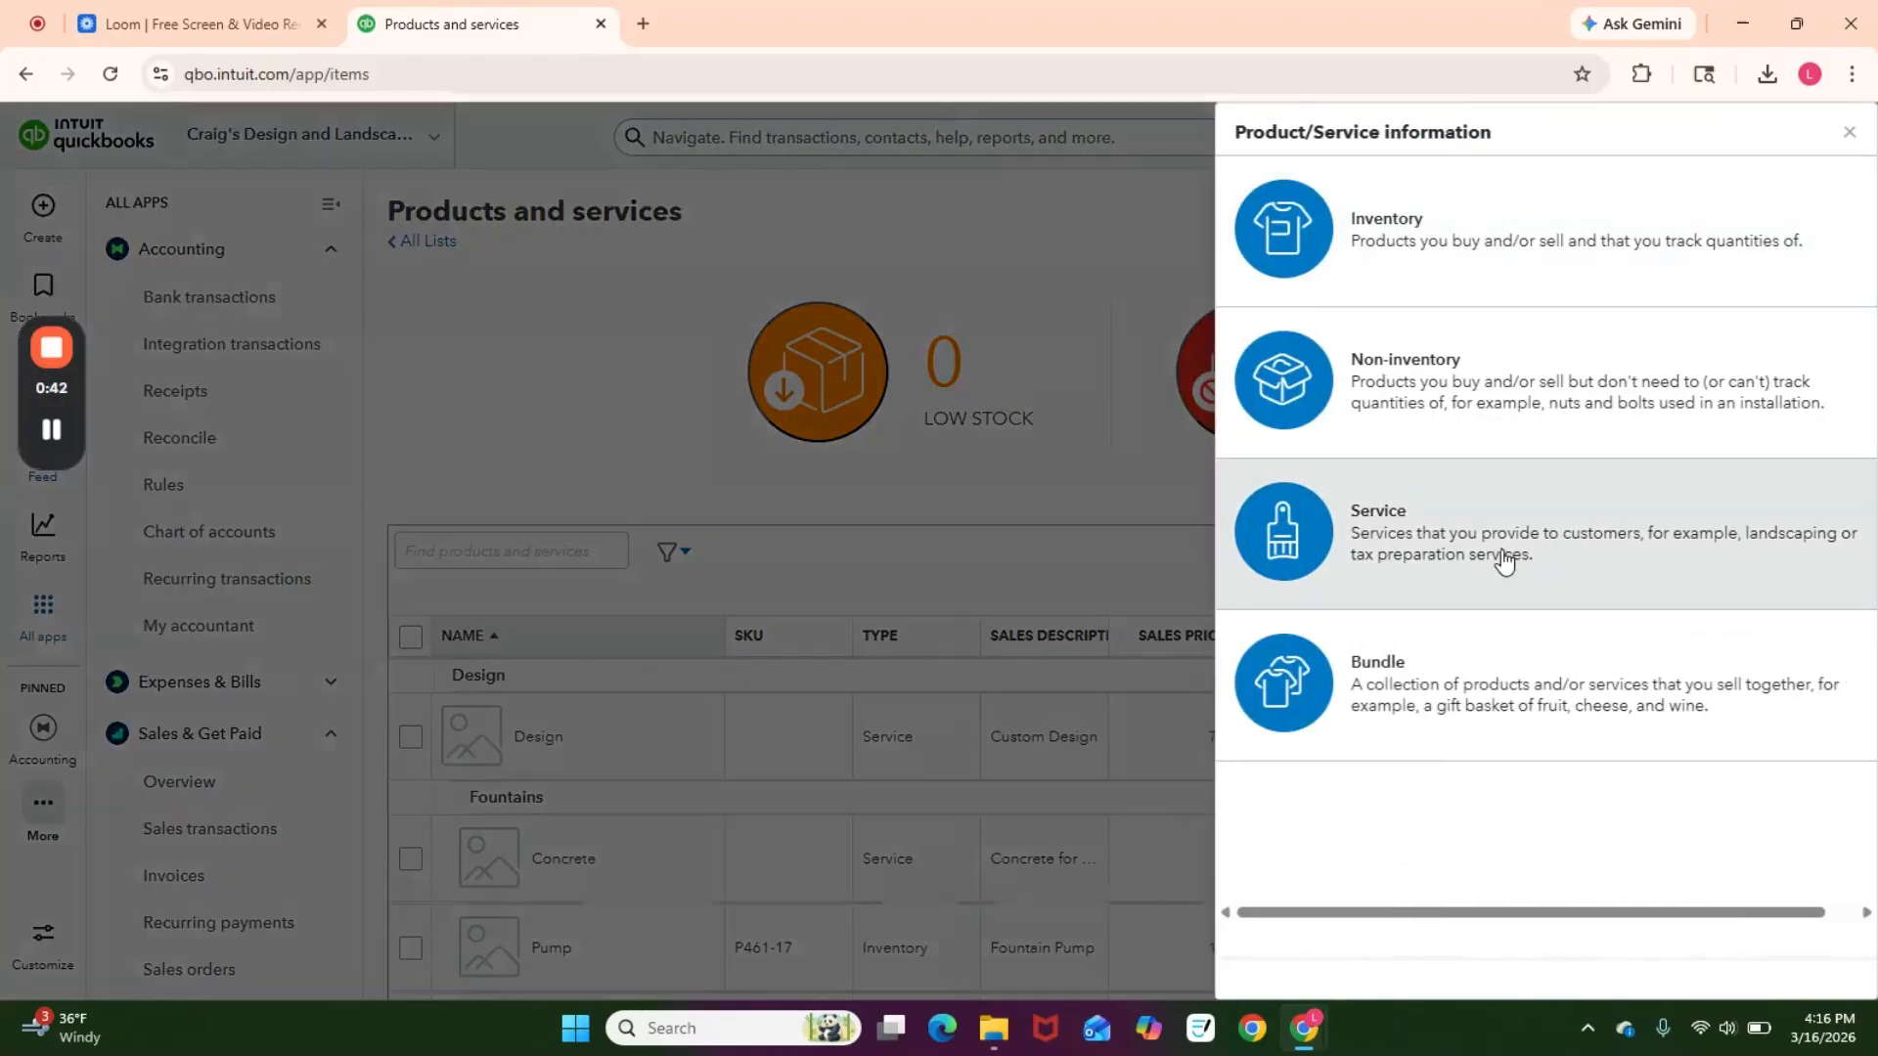
{"action": "left_click", "coordinate": [1493, 561]}
{"action": "left_click", "coordinate": [1353, 285]}
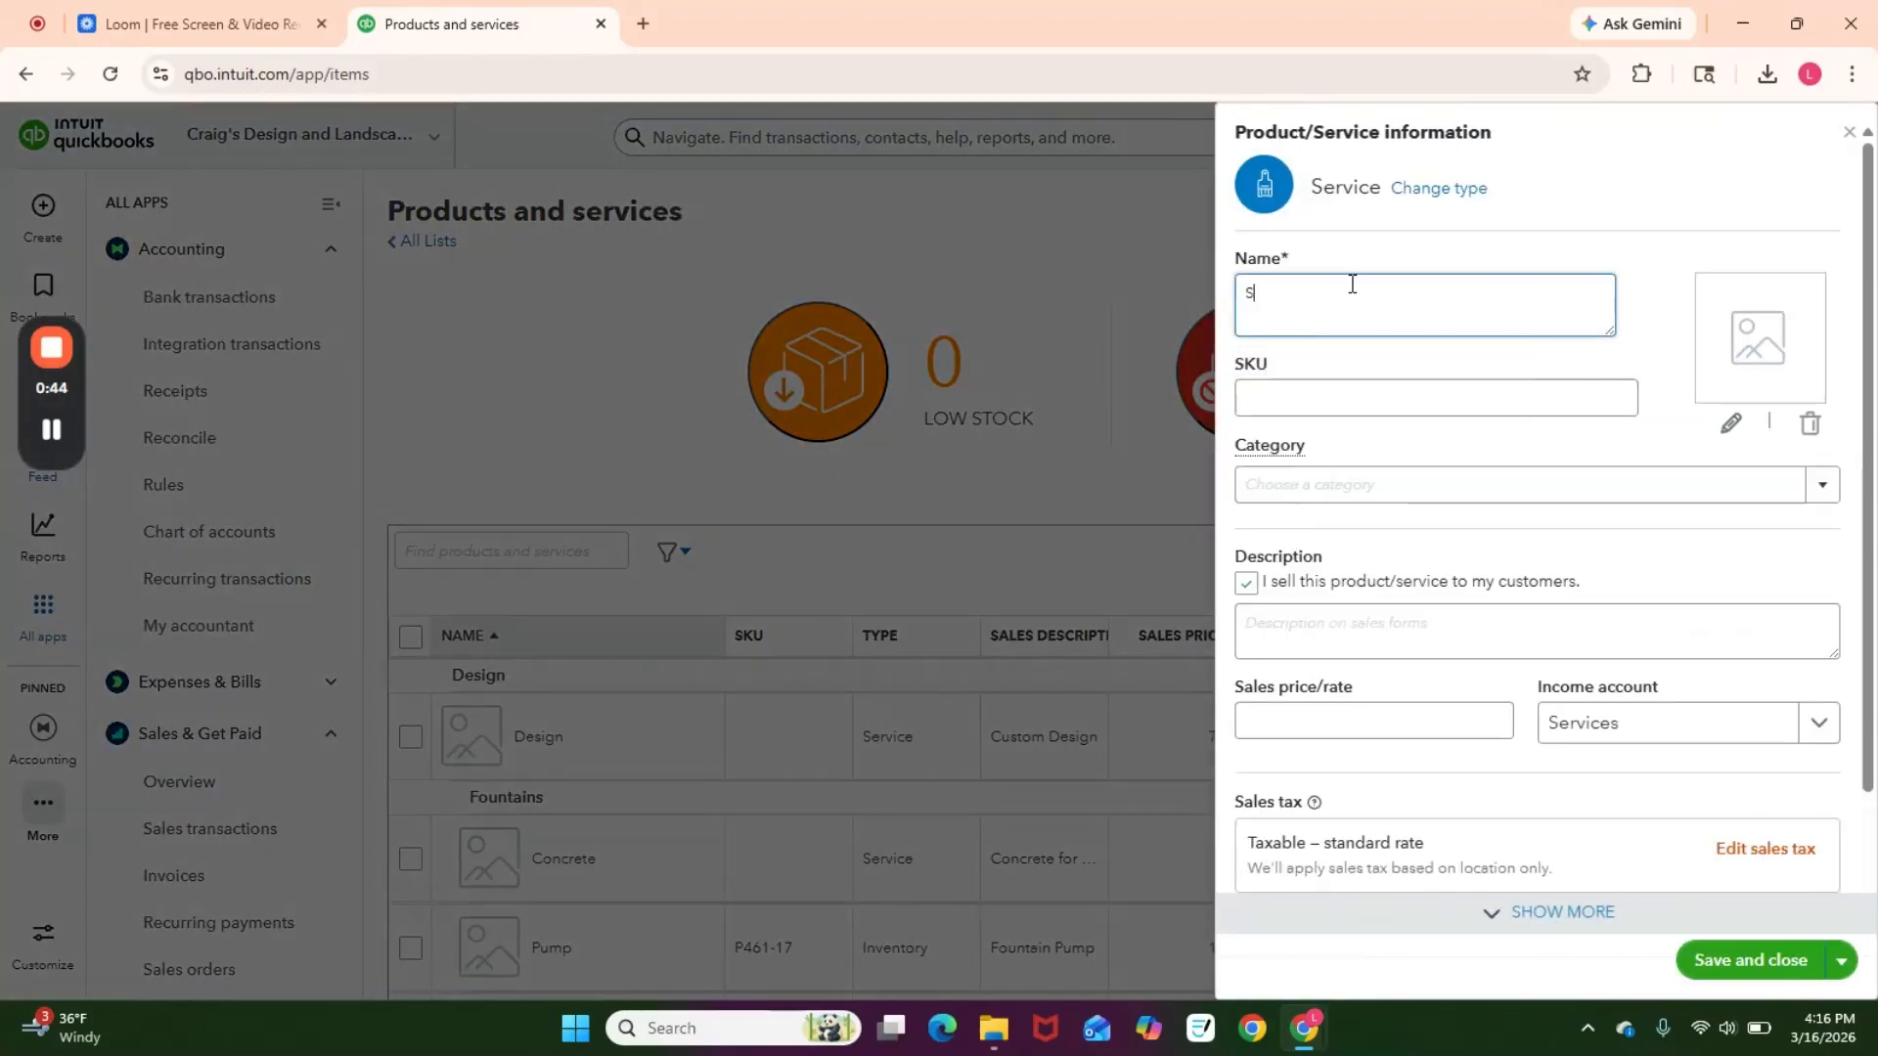
{"action": "type", "text": "Service 123"}
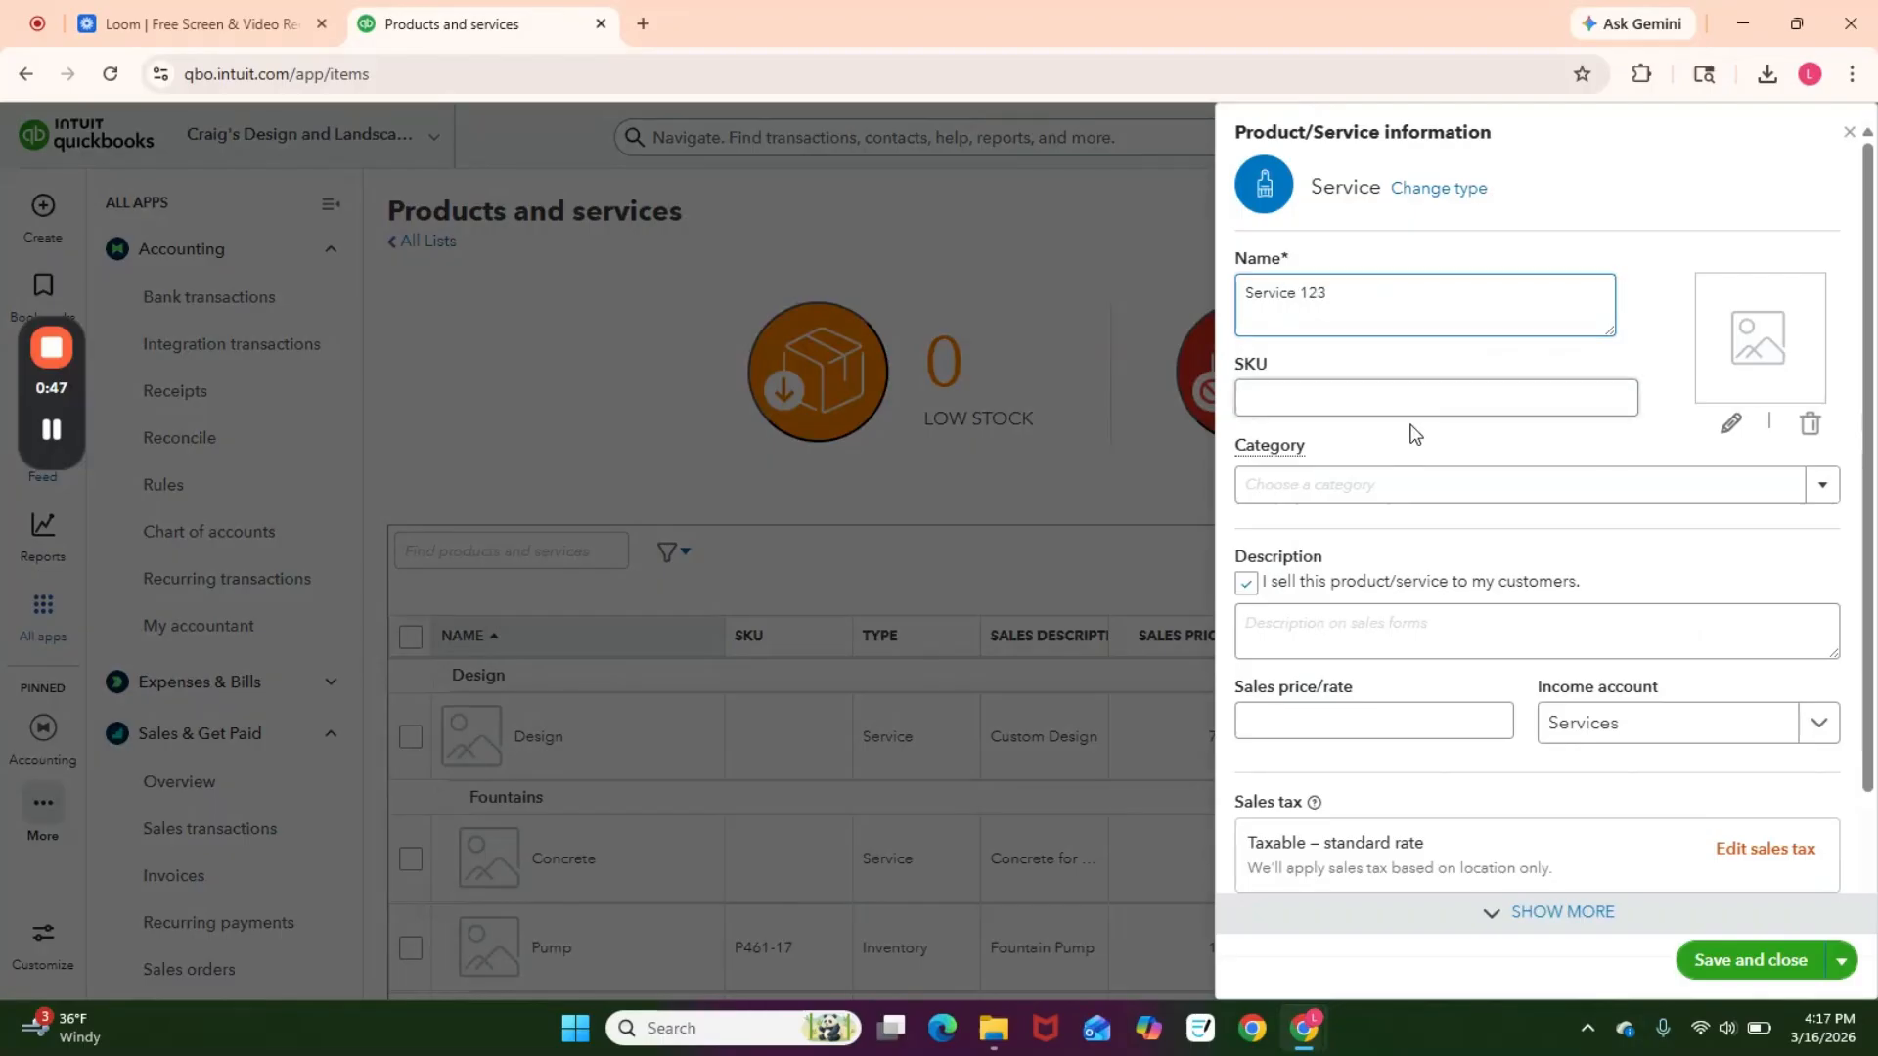
Step: Set the new service's SKU to 1234 and its category to Design:Fountains
{"action": "left_click", "coordinate": [1434, 391]}
{"action": "type", "text": "1234"}
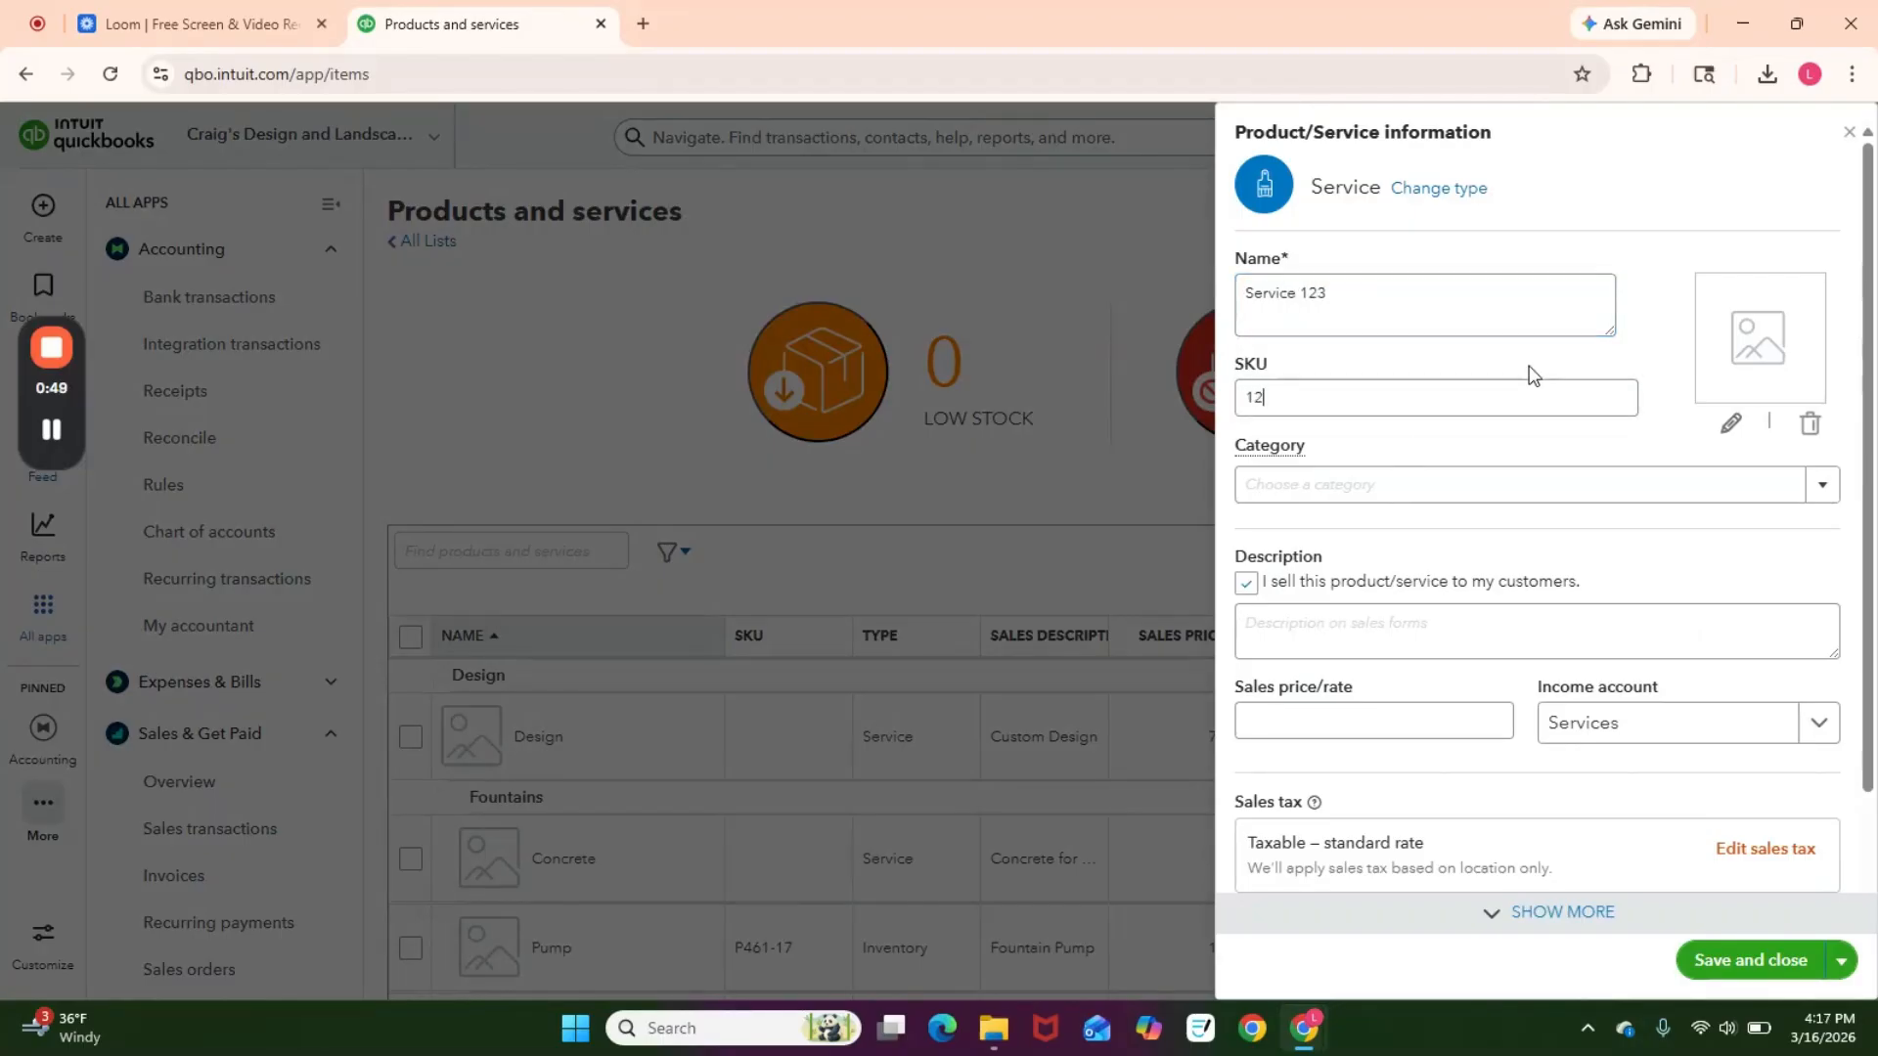
{"action": "left_click", "coordinate": [1821, 485]}
{"action": "left_click", "coordinate": [1692, 610]}
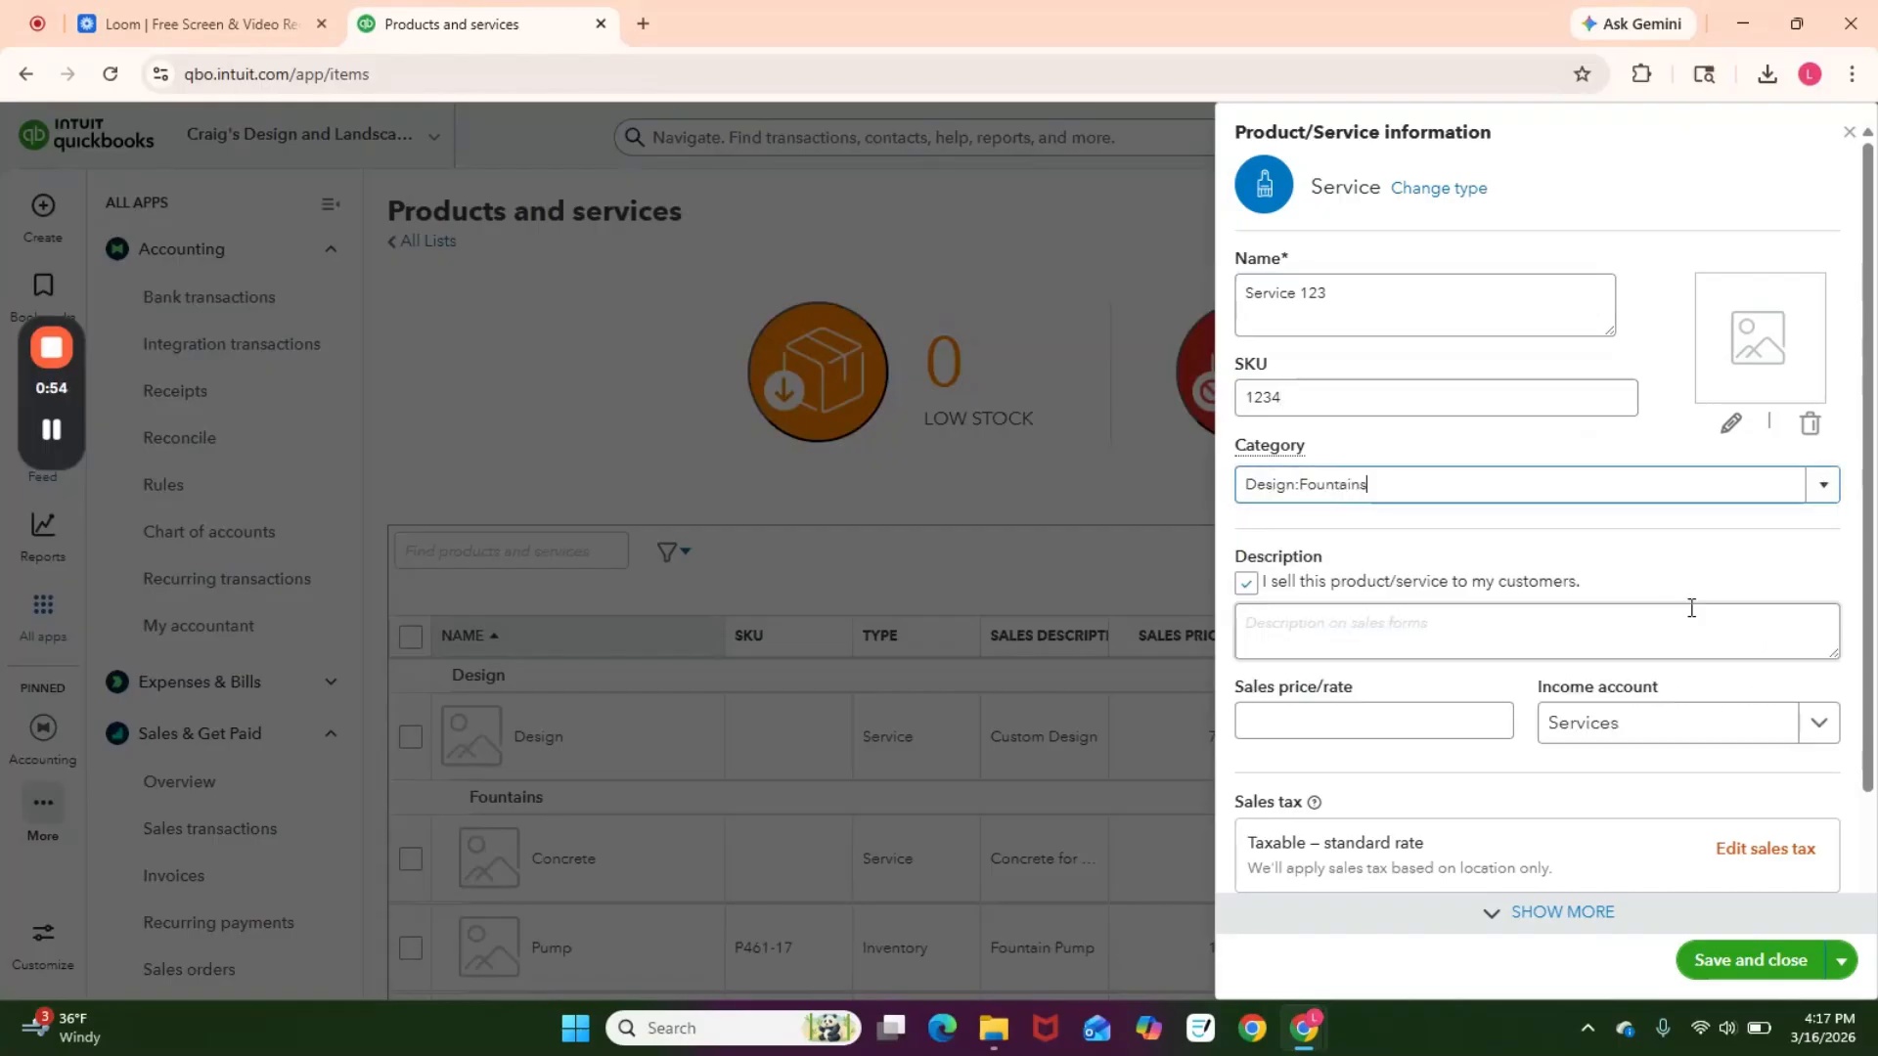
Step: Set the service's sales price/rate to 100
{"action": "scroll", "coordinate": [1645, 626], "scroll_direction": "down", "scroll_amount": 2}
{"action": "left_click", "coordinate": [1430, 589]}
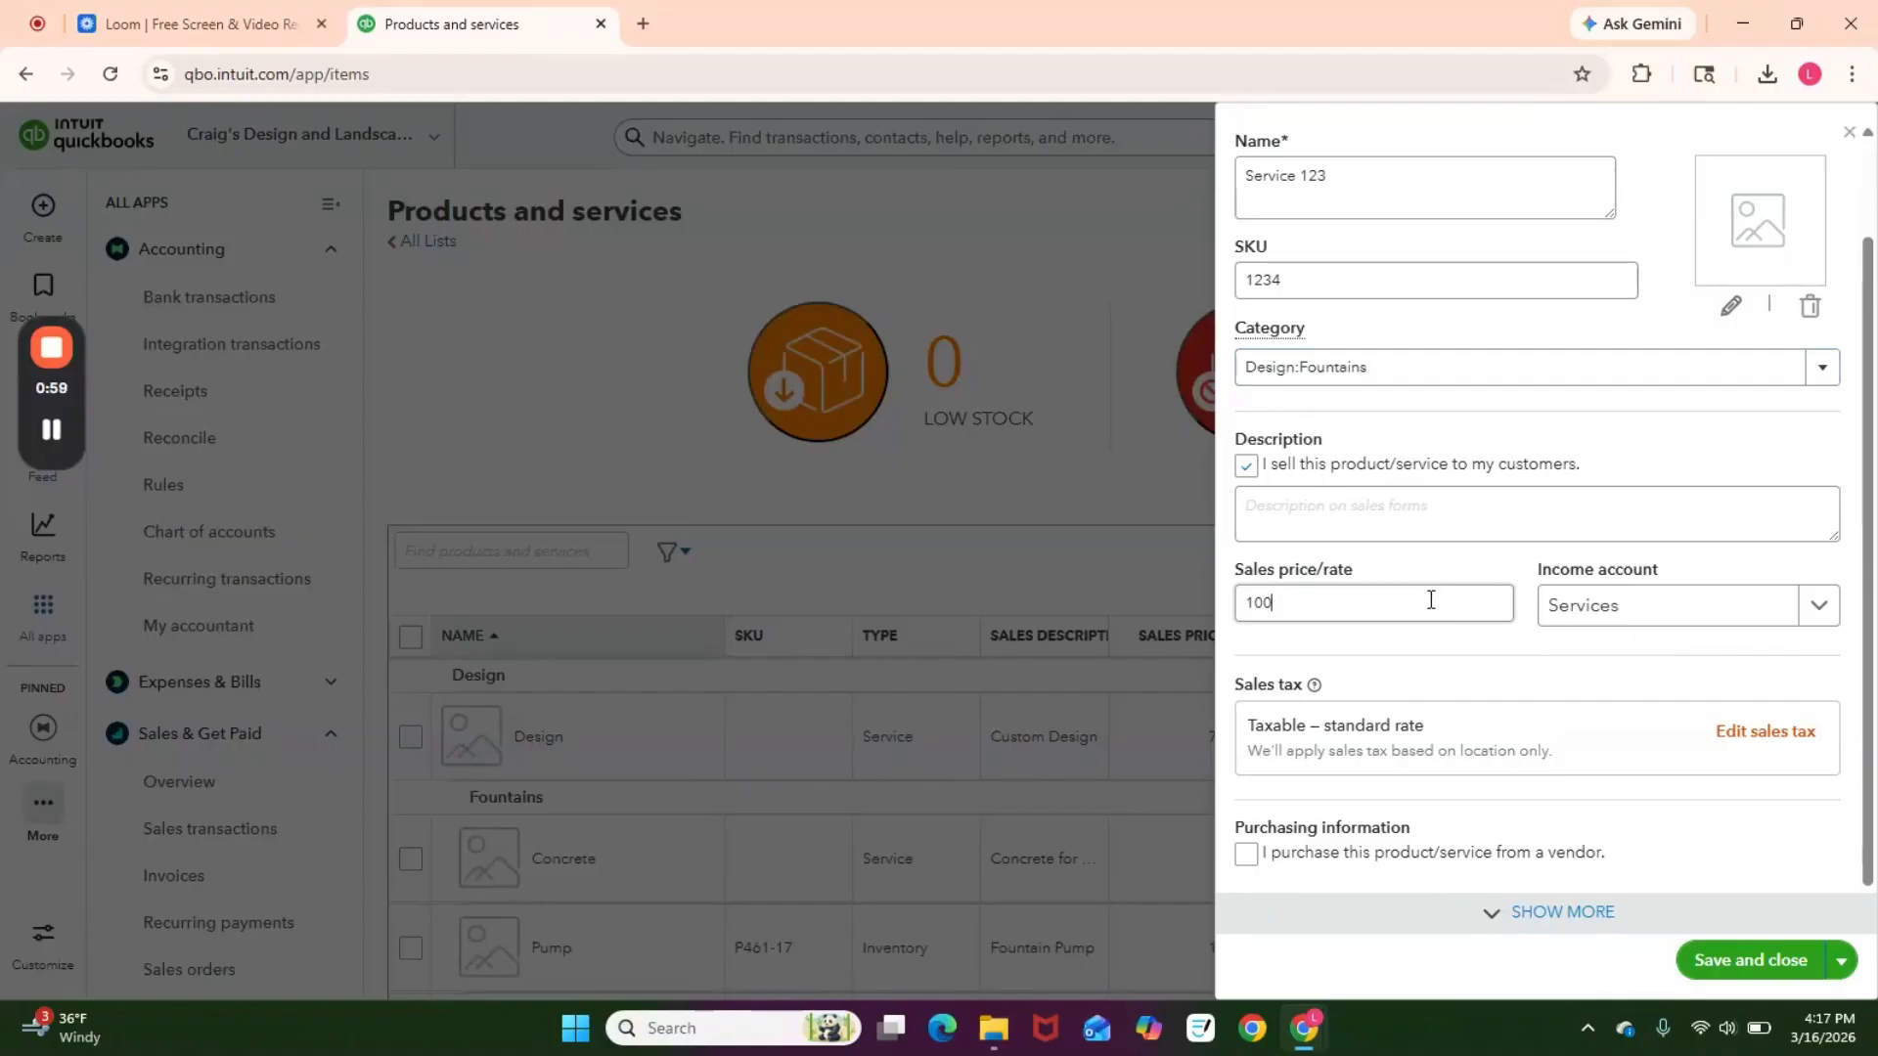
{"action": "left_click", "coordinate": [1429, 632]}
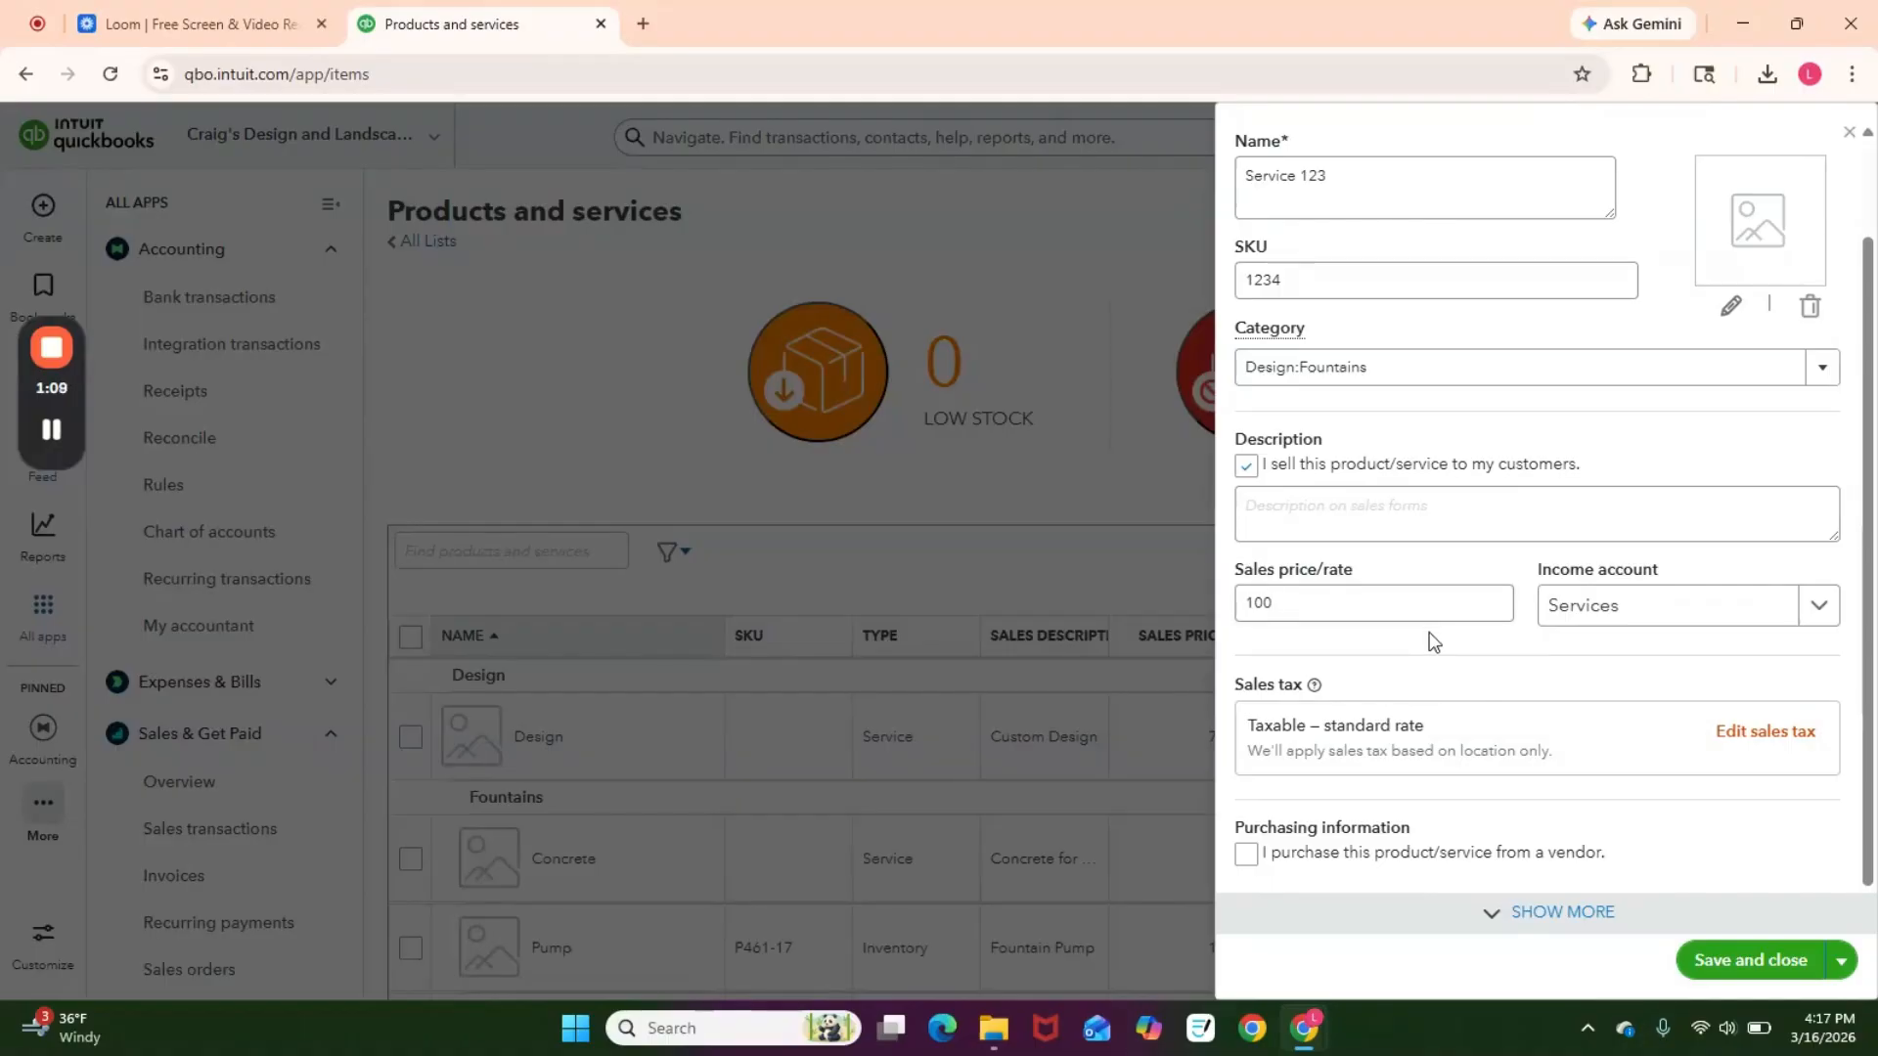
Step: Close the product/service information panel without saving the new service
{"action": "scroll", "coordinate": [1429, 631], "scroll_direction": "down", "scroll_amount": 1}
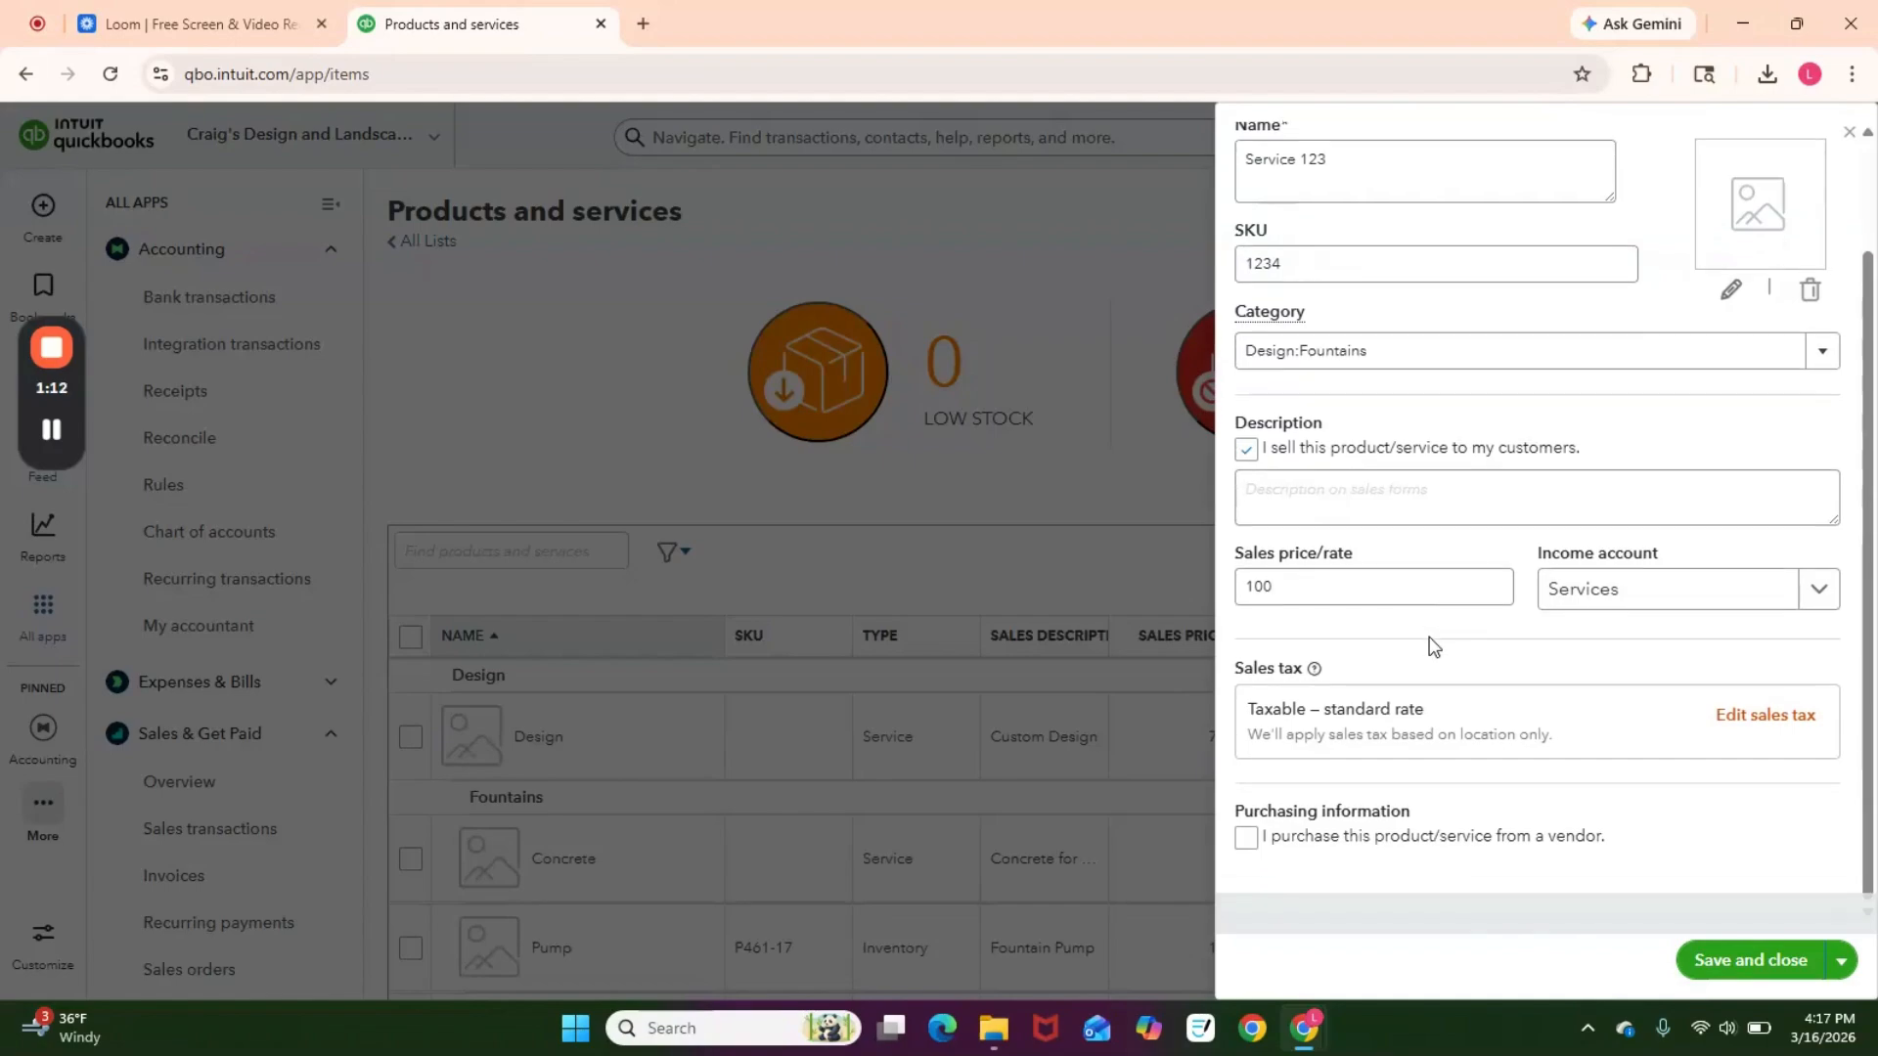
{"action": "scroll", "coordinate": [1831, 202], "scroll_direction": "up", "scroll_amount": 1}
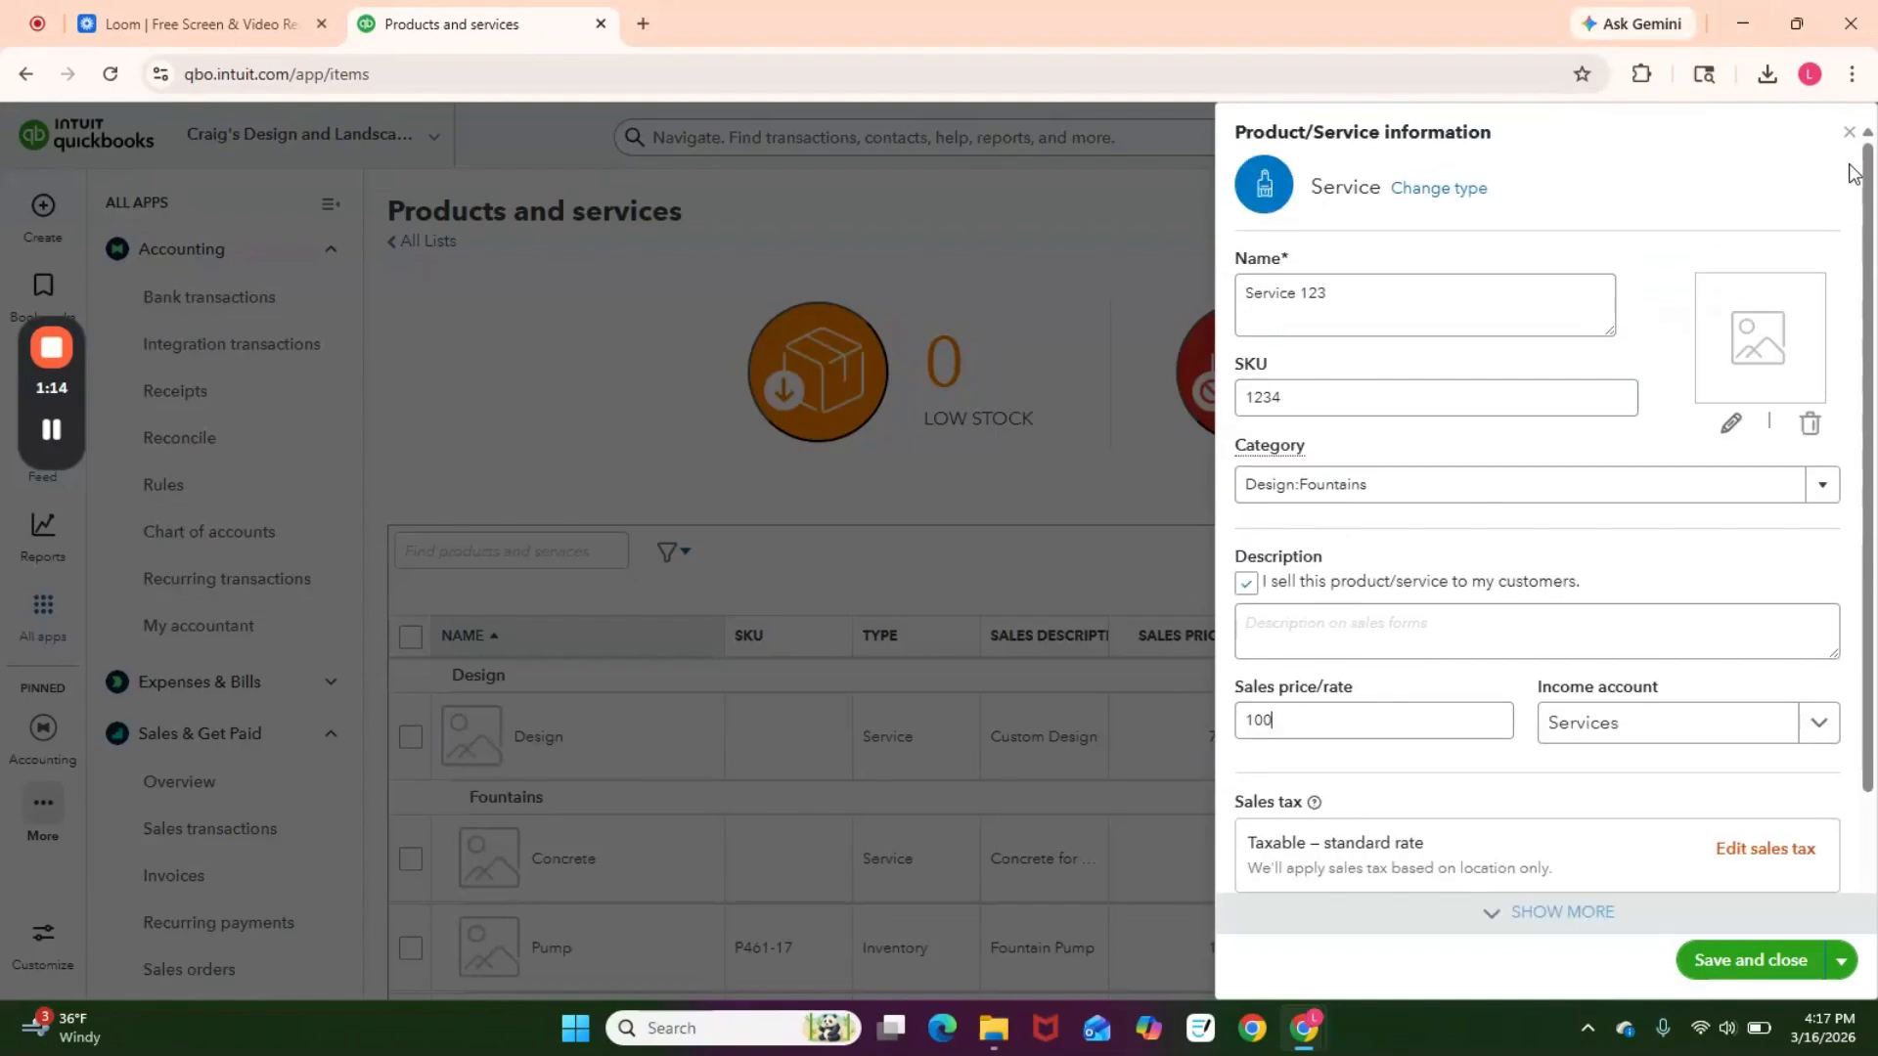
{"action": "left_click", "coordinate": [1850, 134]}
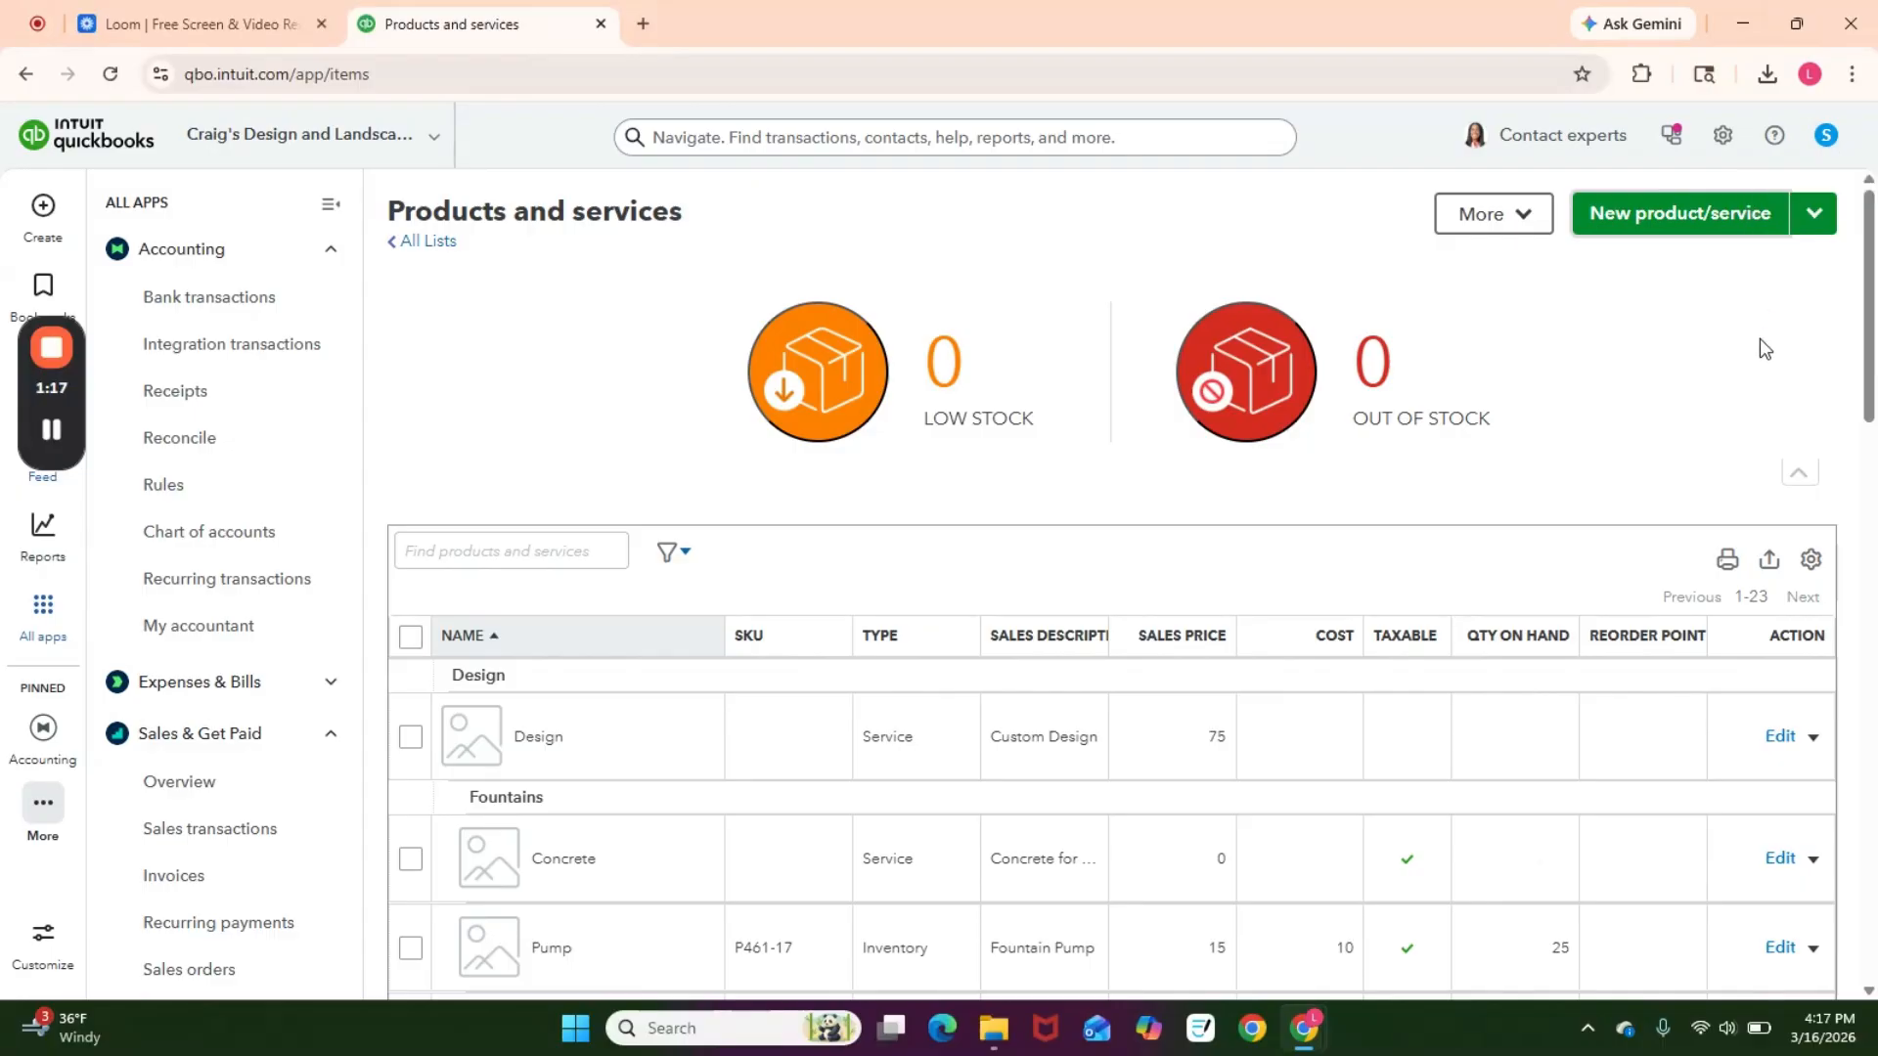
Step: Open the products and services import and download the sample file
{"action": "left_click", "coordinate": [1824, 221]}
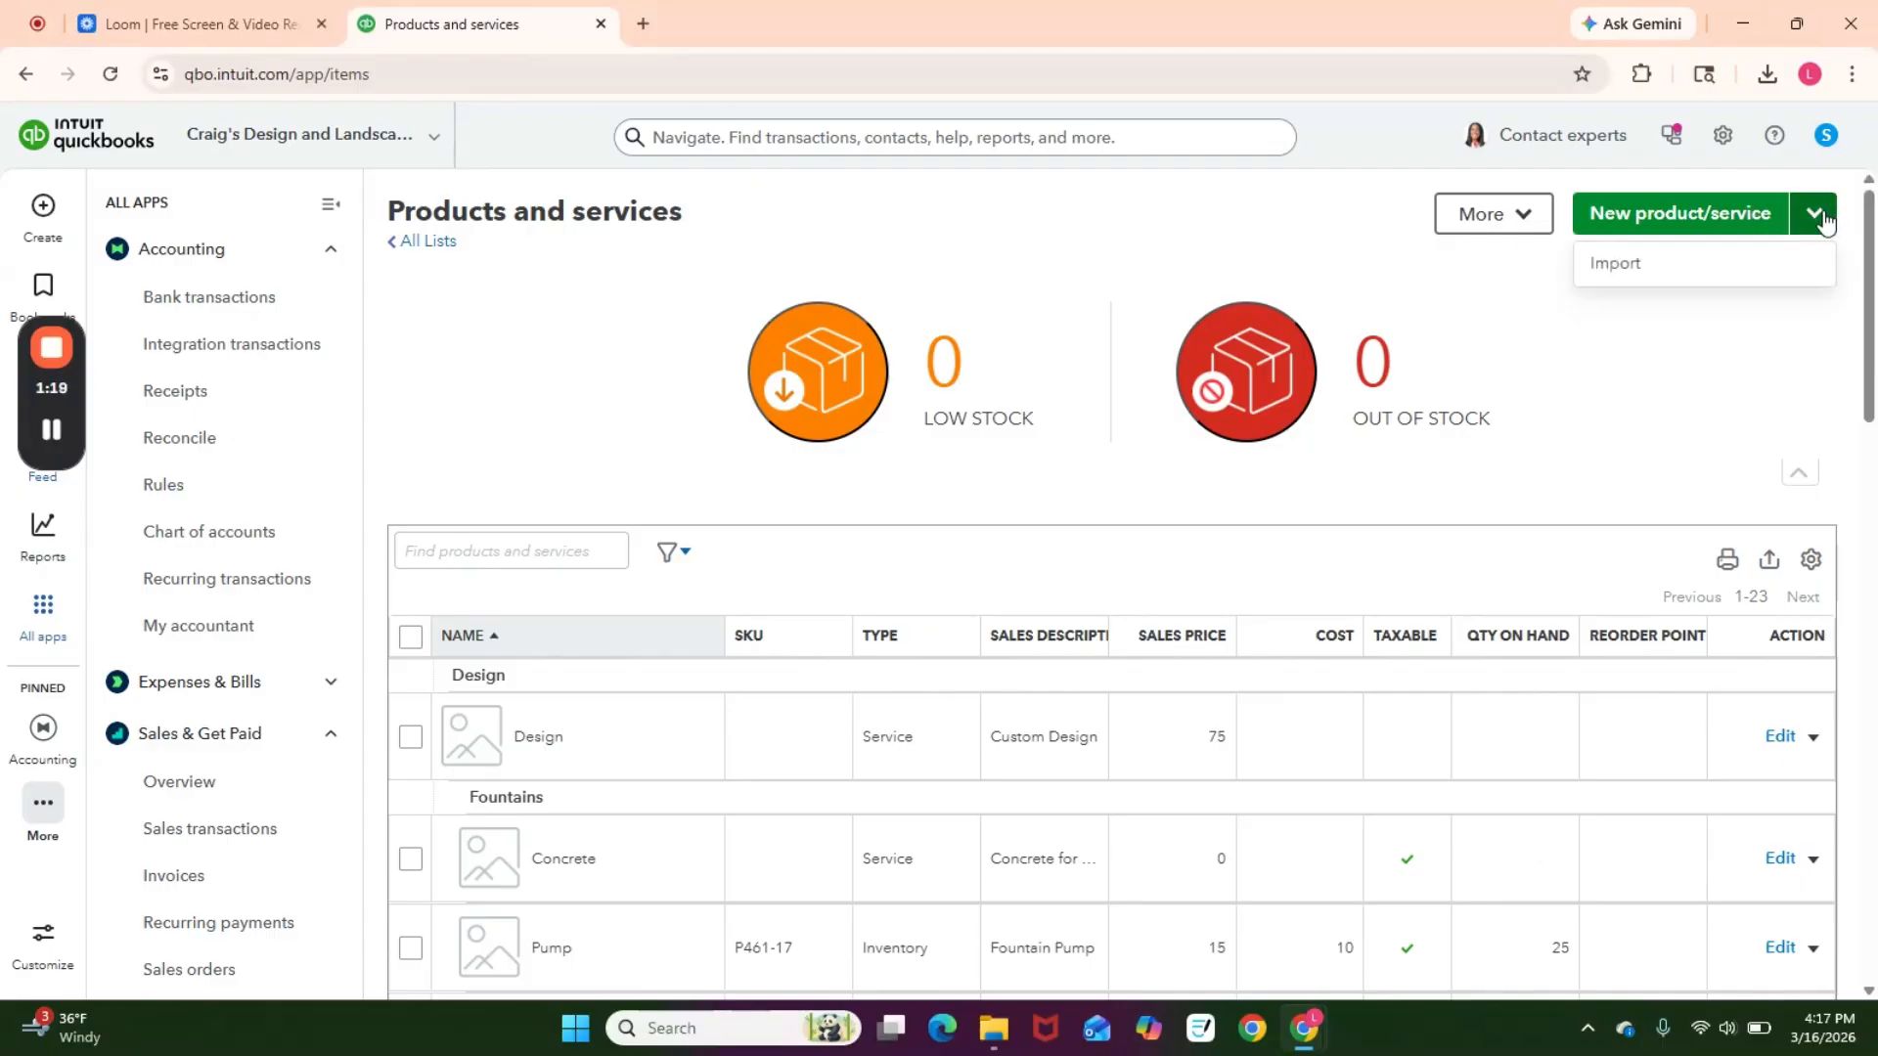
{"action": "left_click", "coordinate": [1663, 269]}
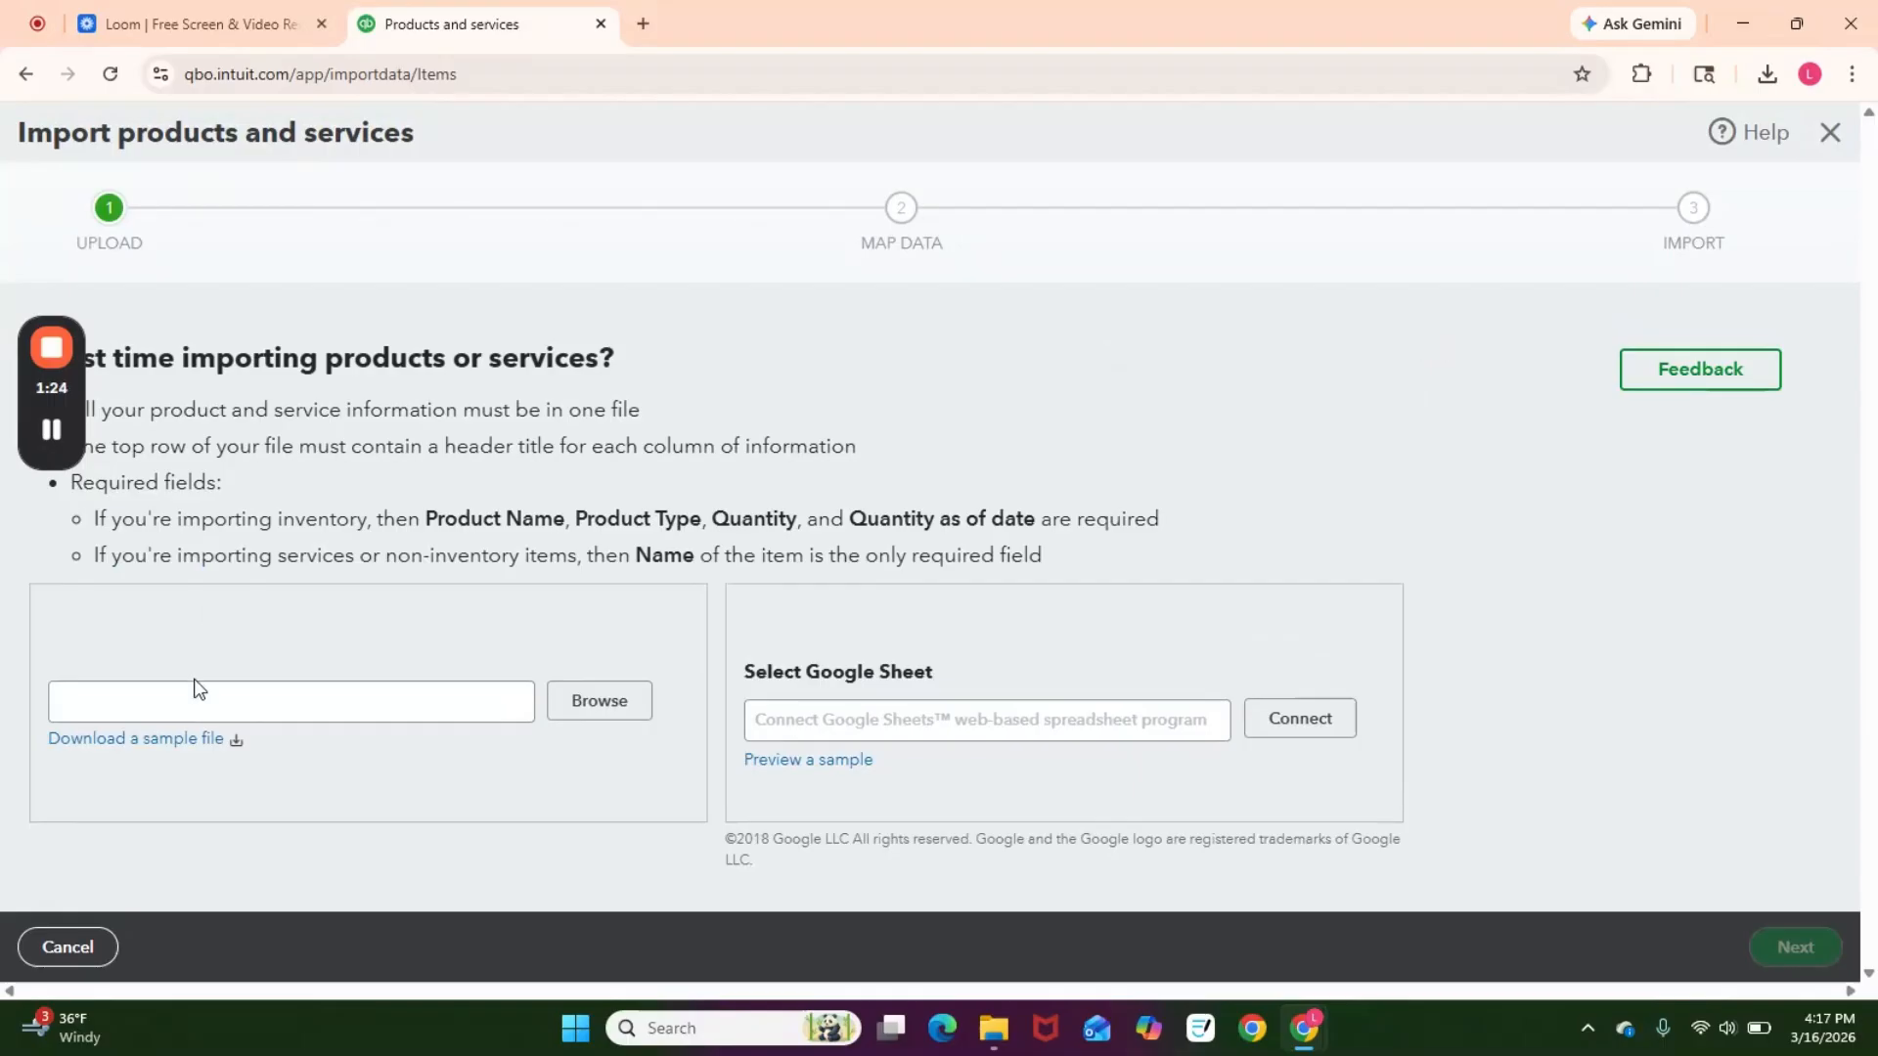
{"action": "left_click", "coordinate": [148, 743]}
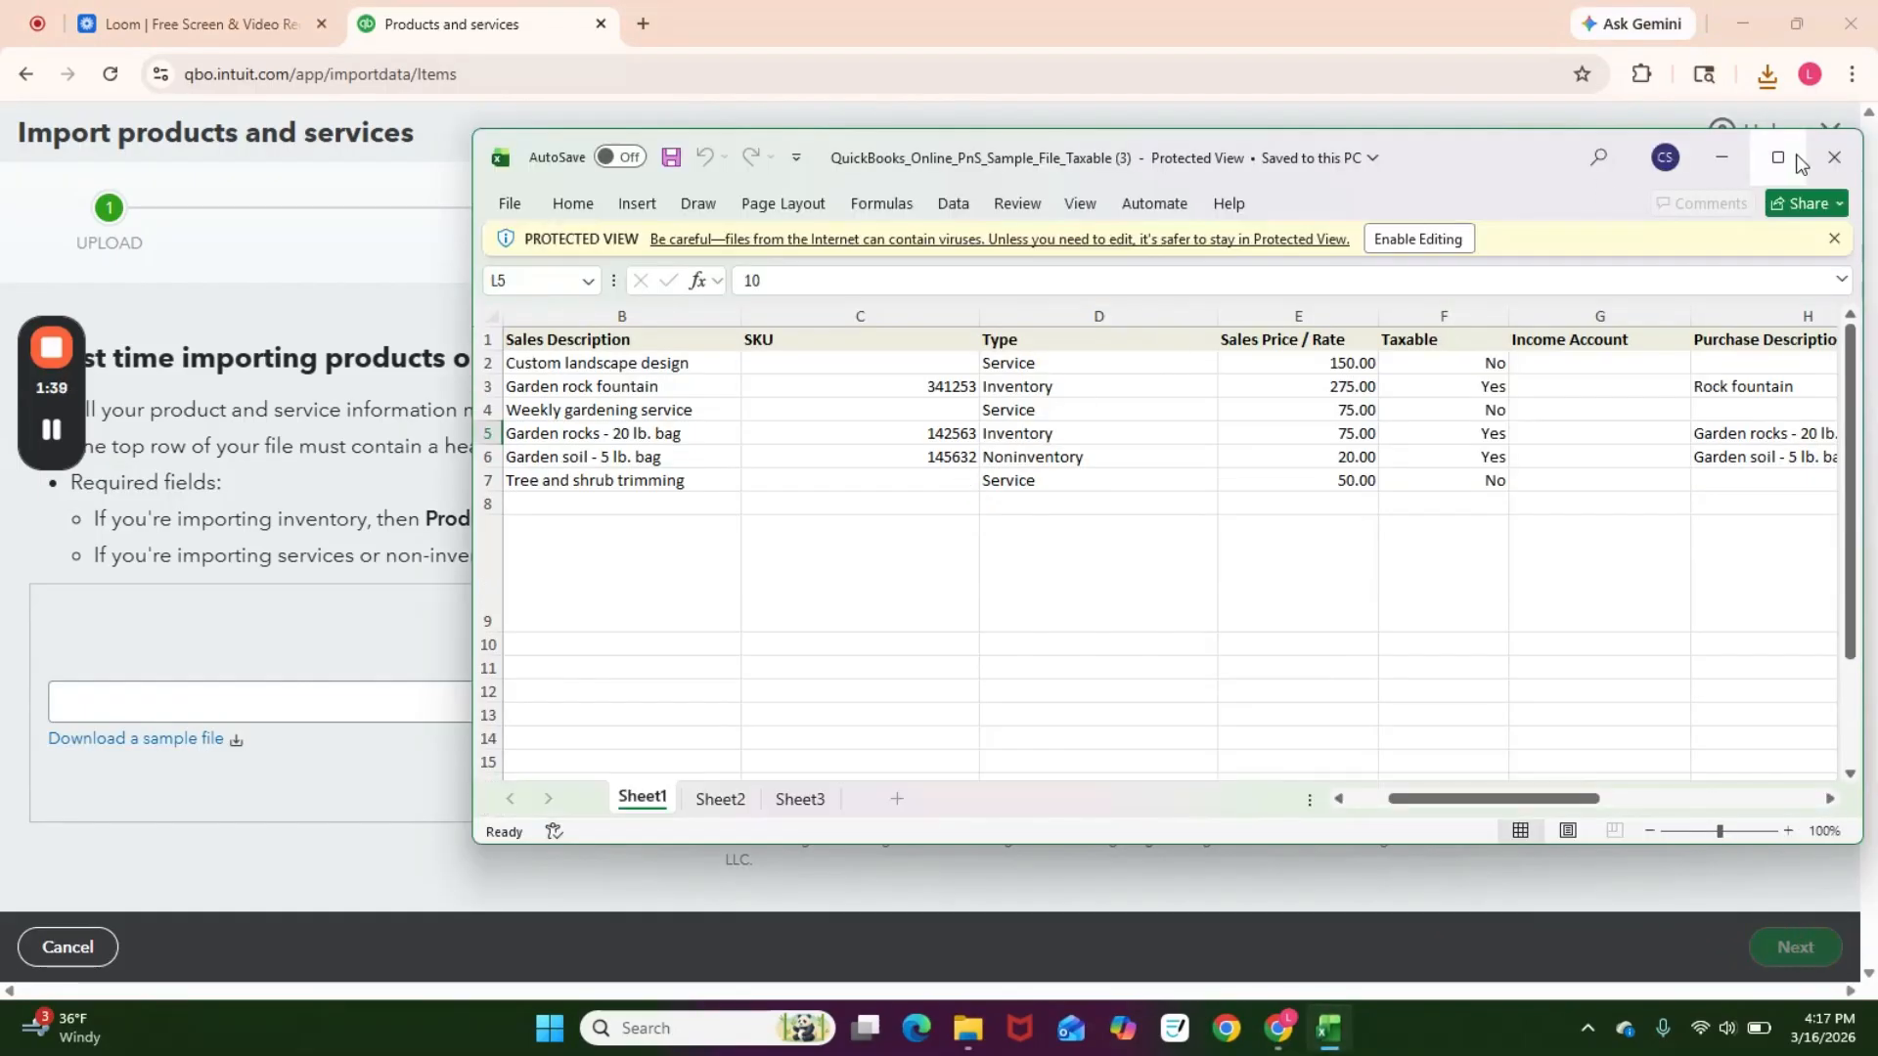
Step: Maximize the sample spreadsheet and review its columns and sample rows
{"action": "left_click", "coordinate": [1778, 157]}
{"action": "left_click", "coordinate": [582, 495]}
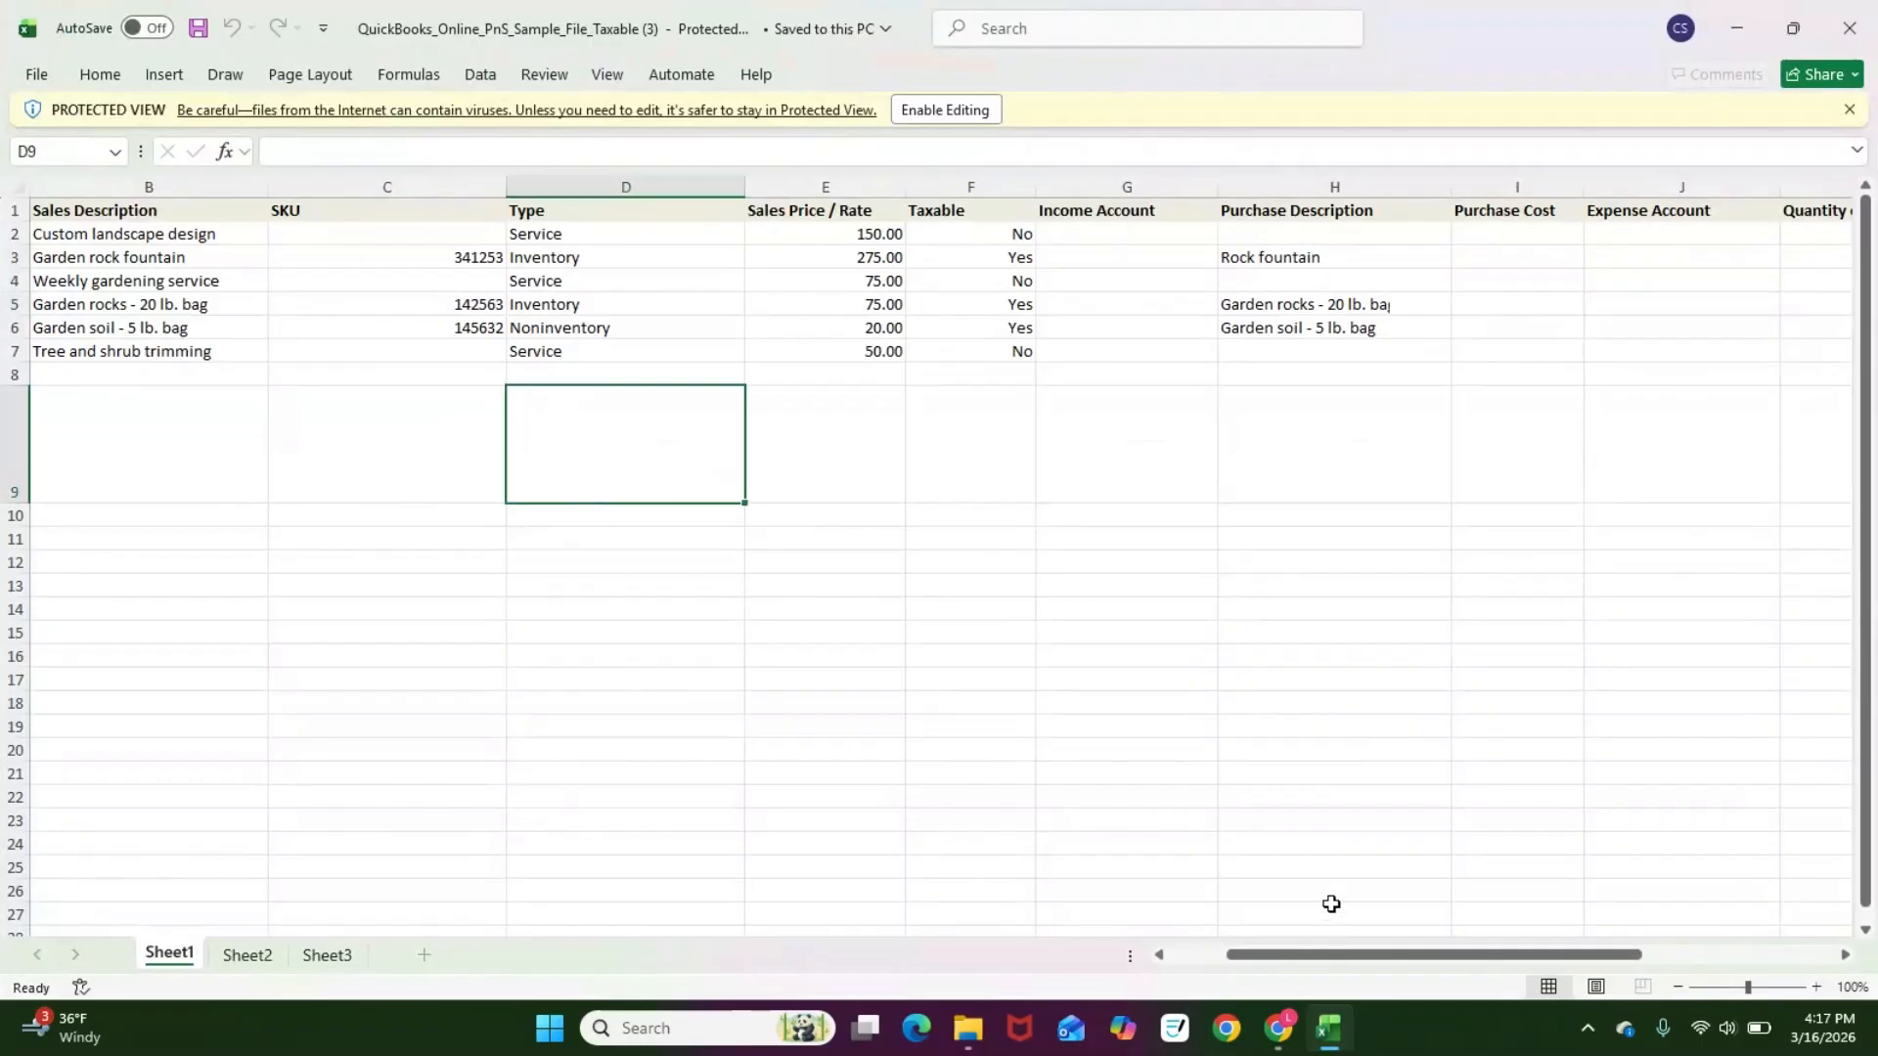
{"action": "left_click_drag", "start_coordinate": [1312, 954], "coordinate": [1054, 941]}
{"action": "left_click_drag", "start_coordinate": [88, 188], "coordinate": [1760, 210]}
{"action": "left_click_drag", "start_coordinate": [1594, 955], "coordinate": [1364, 955]}
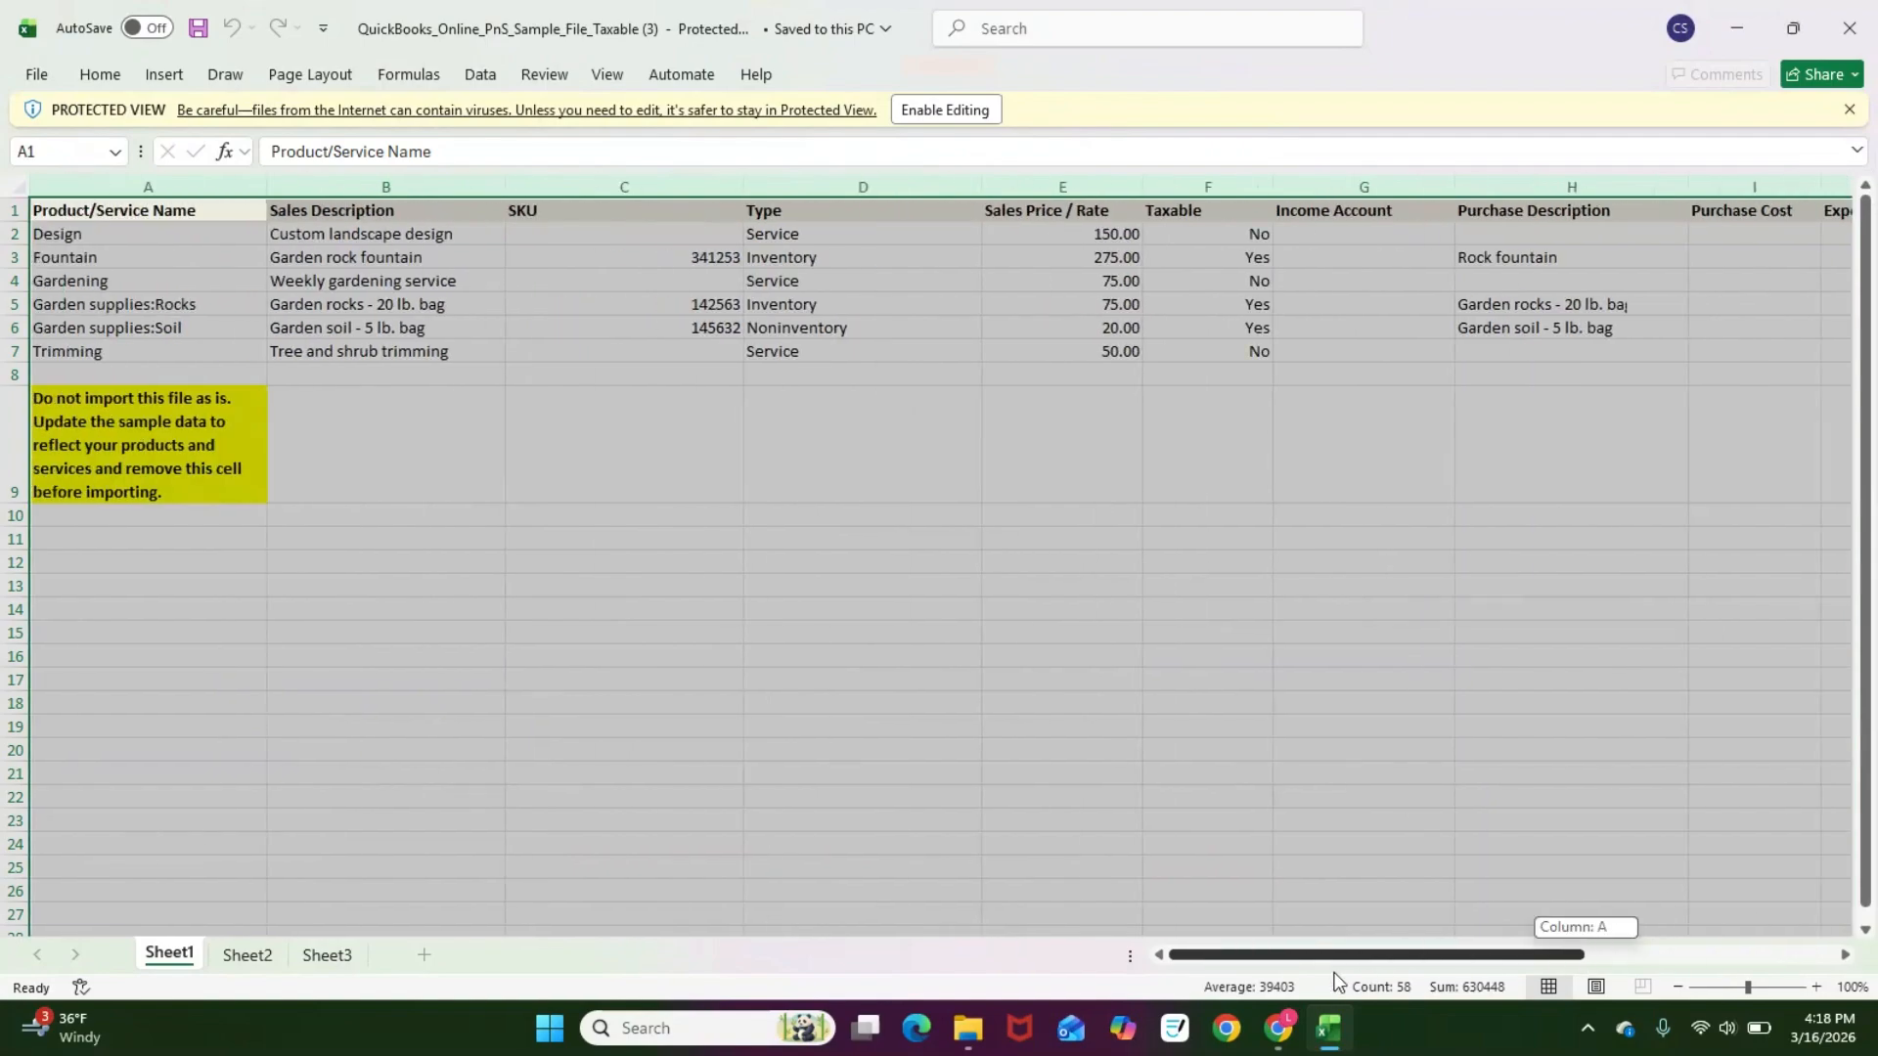
{"action": "left_click", "coordinate": [435, 489]}
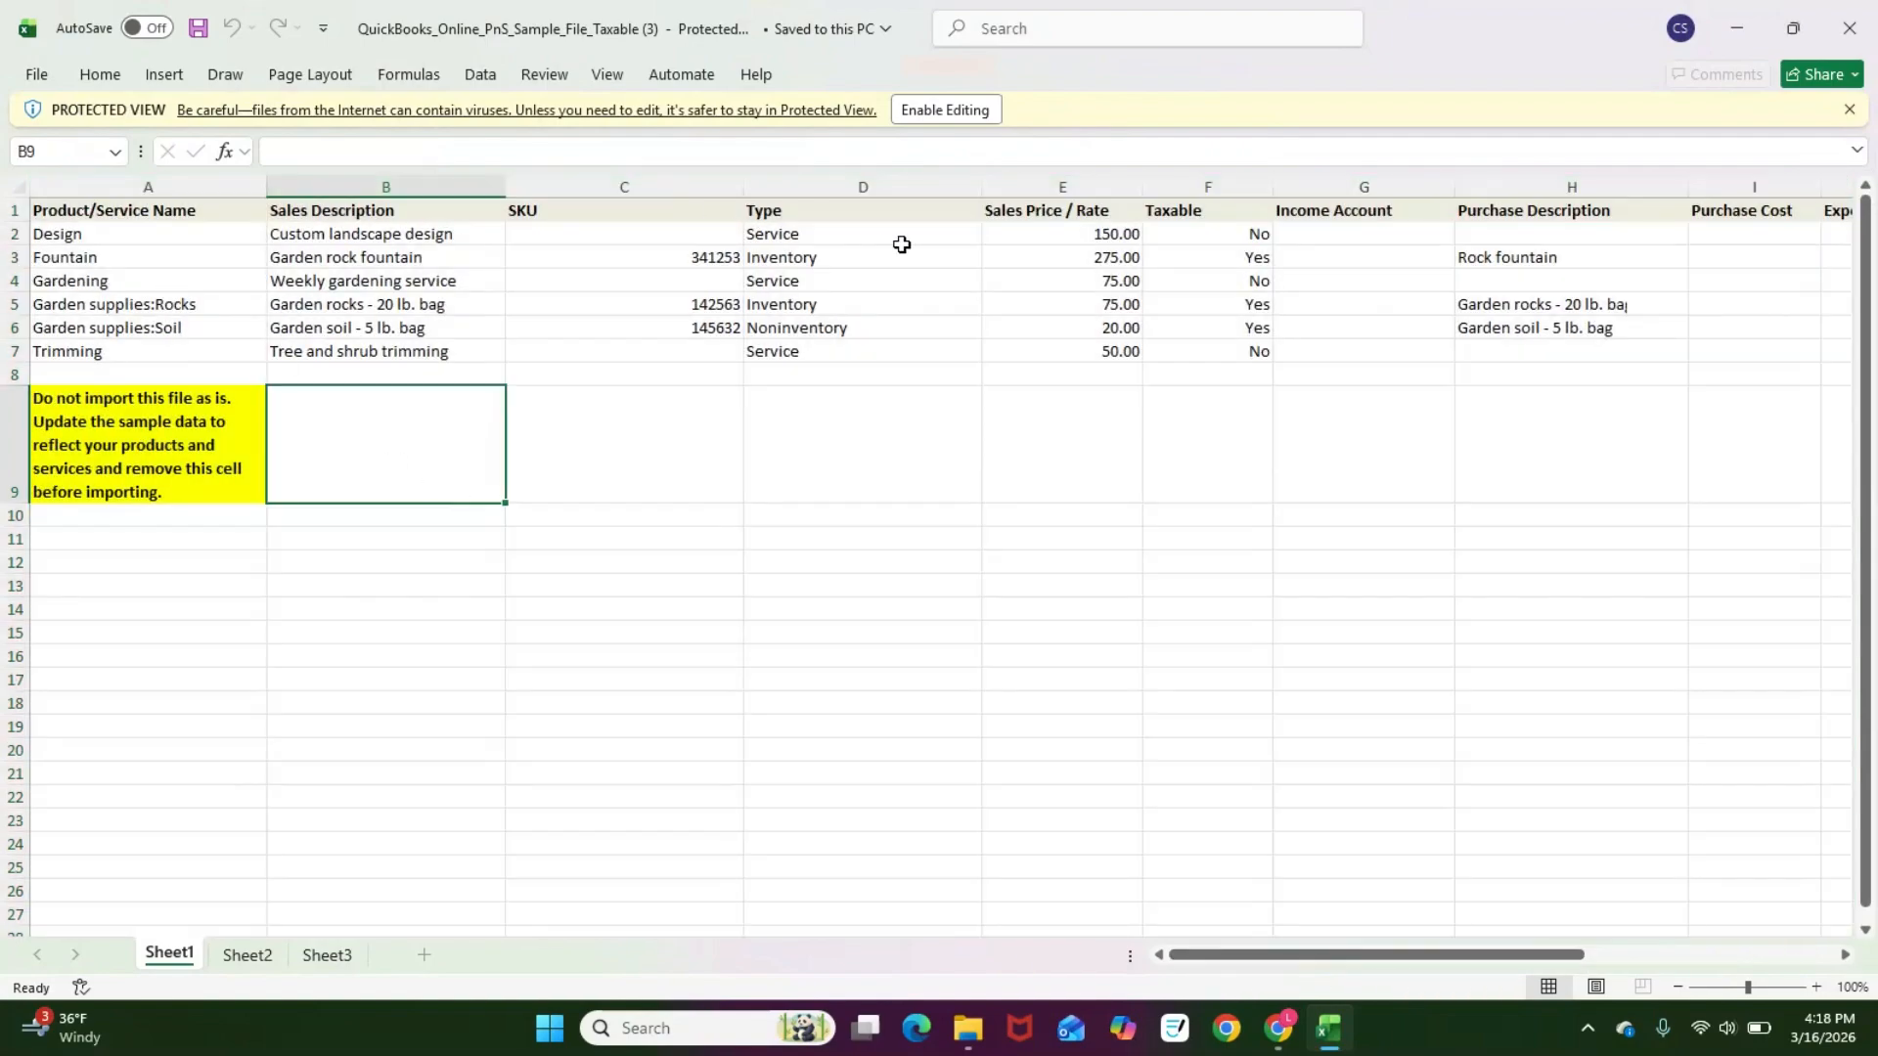
Step: Enable editing and delete the row holding the 'Do not import this file as is' note
{"action": "left_click", "coordinate": [946, 109]}
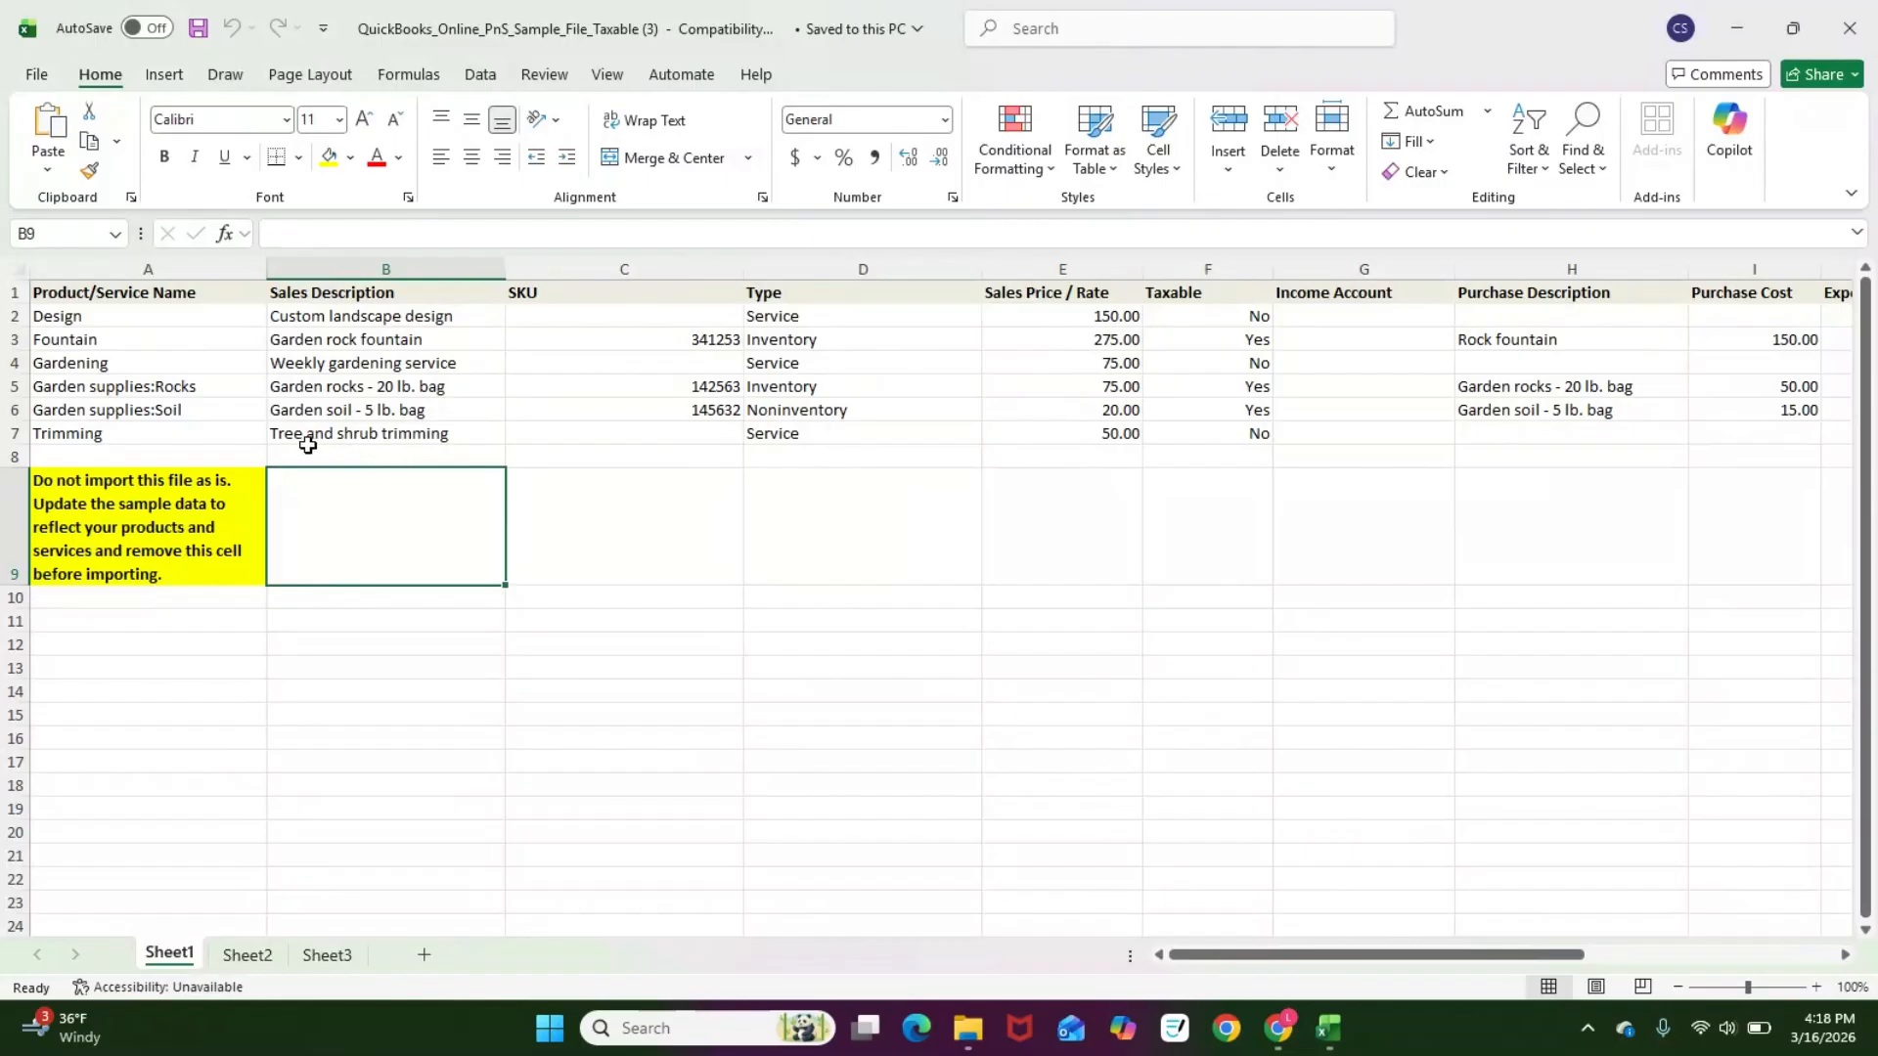
{"action": "left_click", "coordinate": [169, 553]}
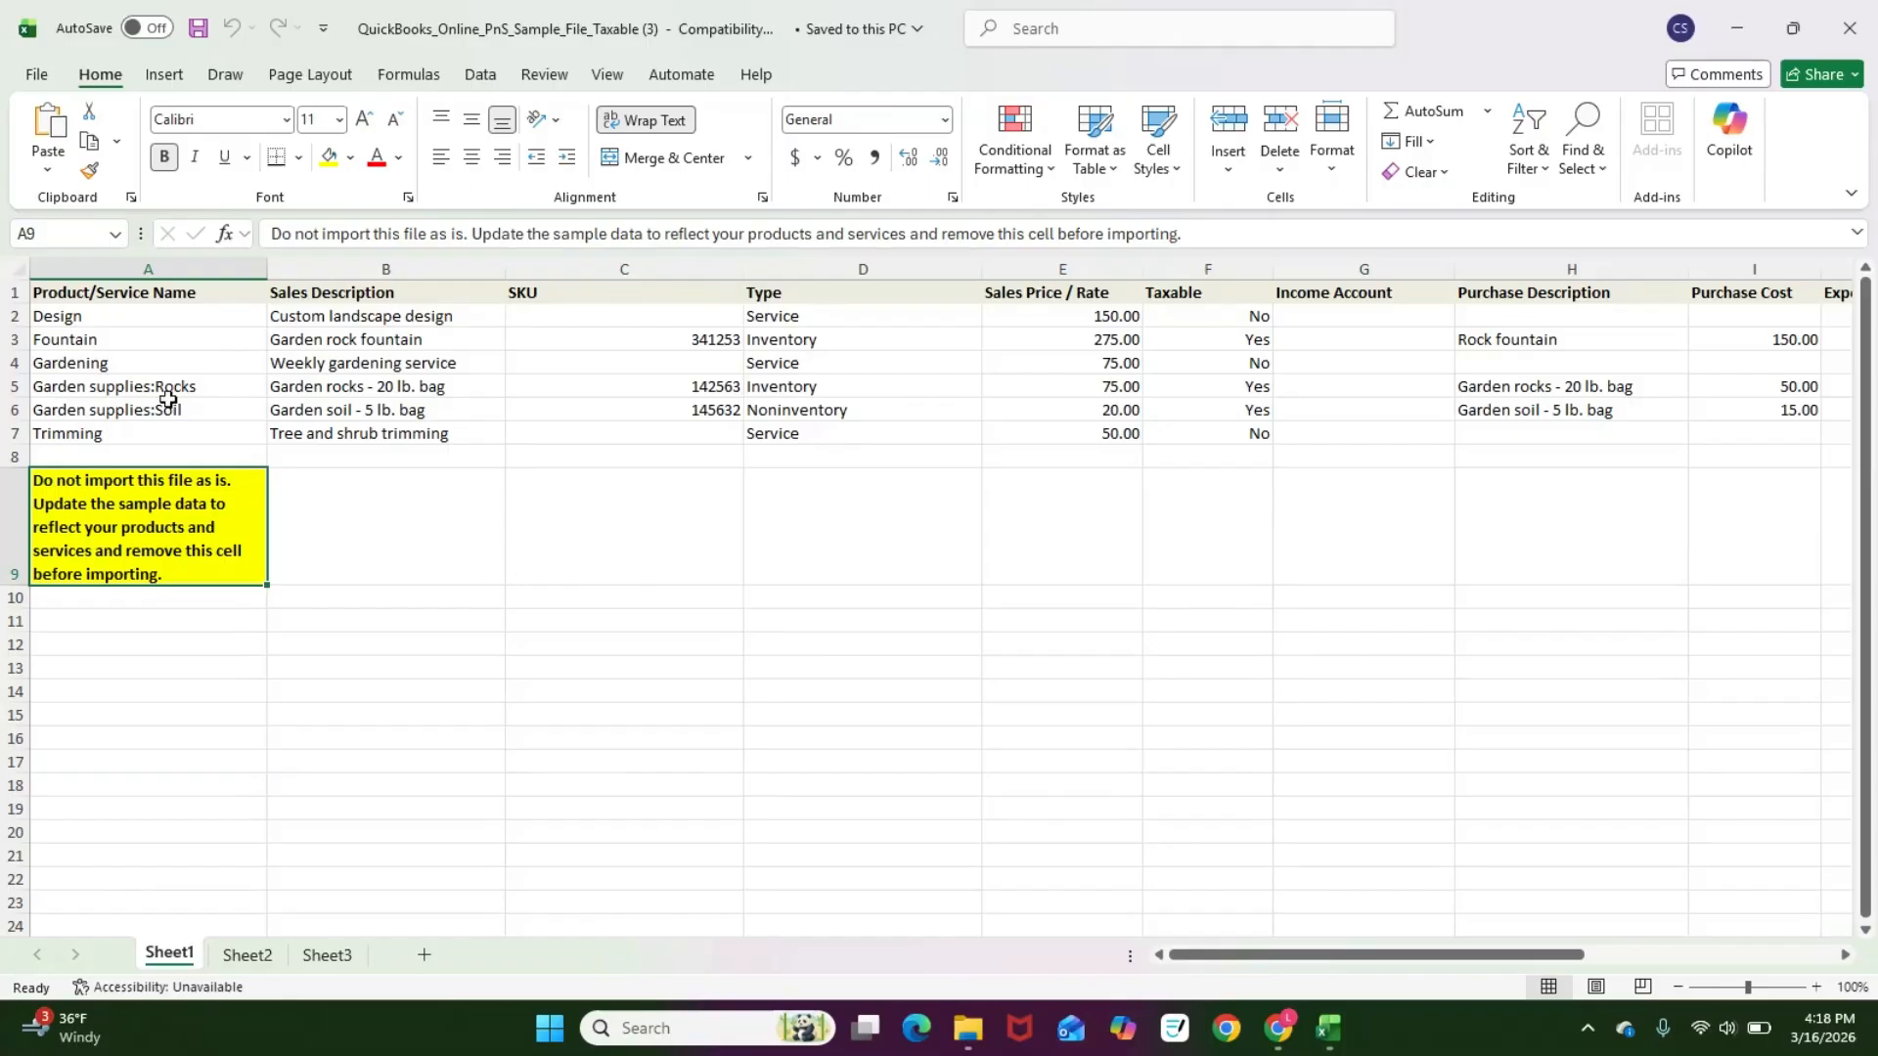
{"action": "left_click", "coordinate": [4, 507]}
{"action": "right_click", "coordinate": [4, 507]}
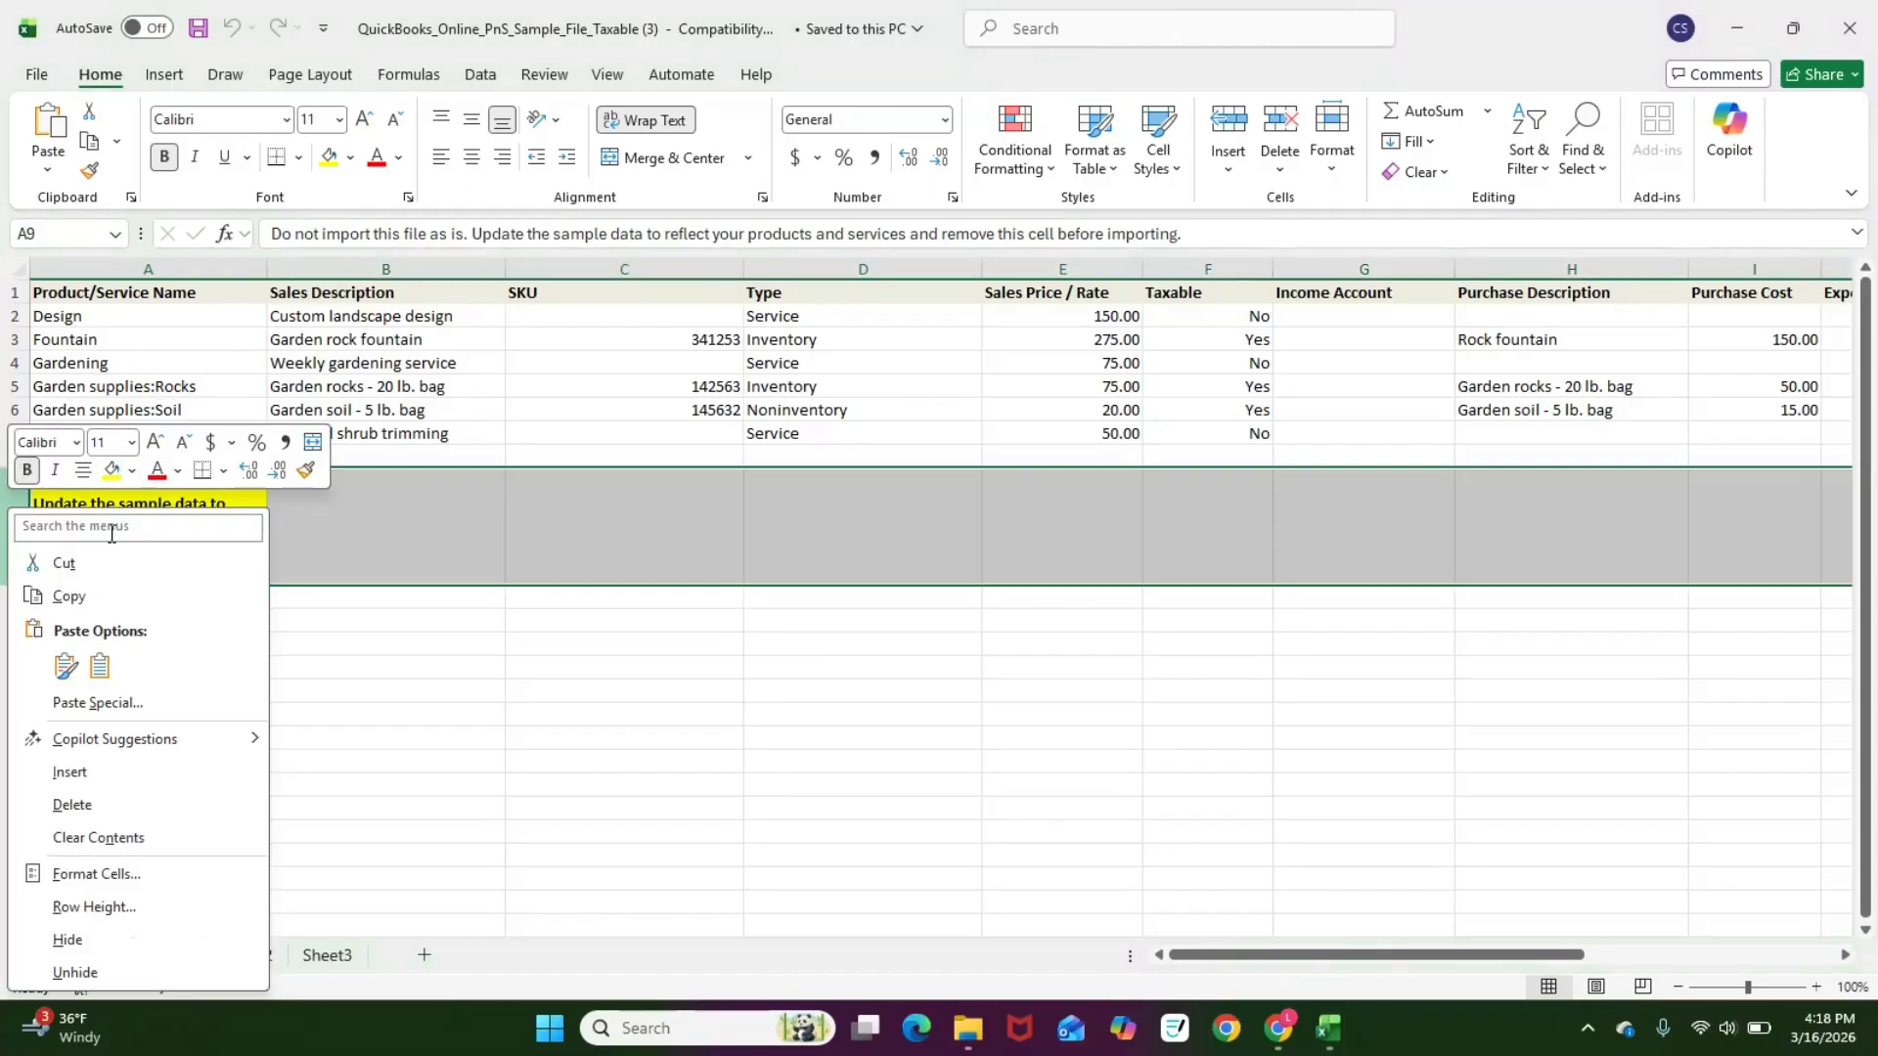
{"action": "left_click", "coordinate": [139, 813]}
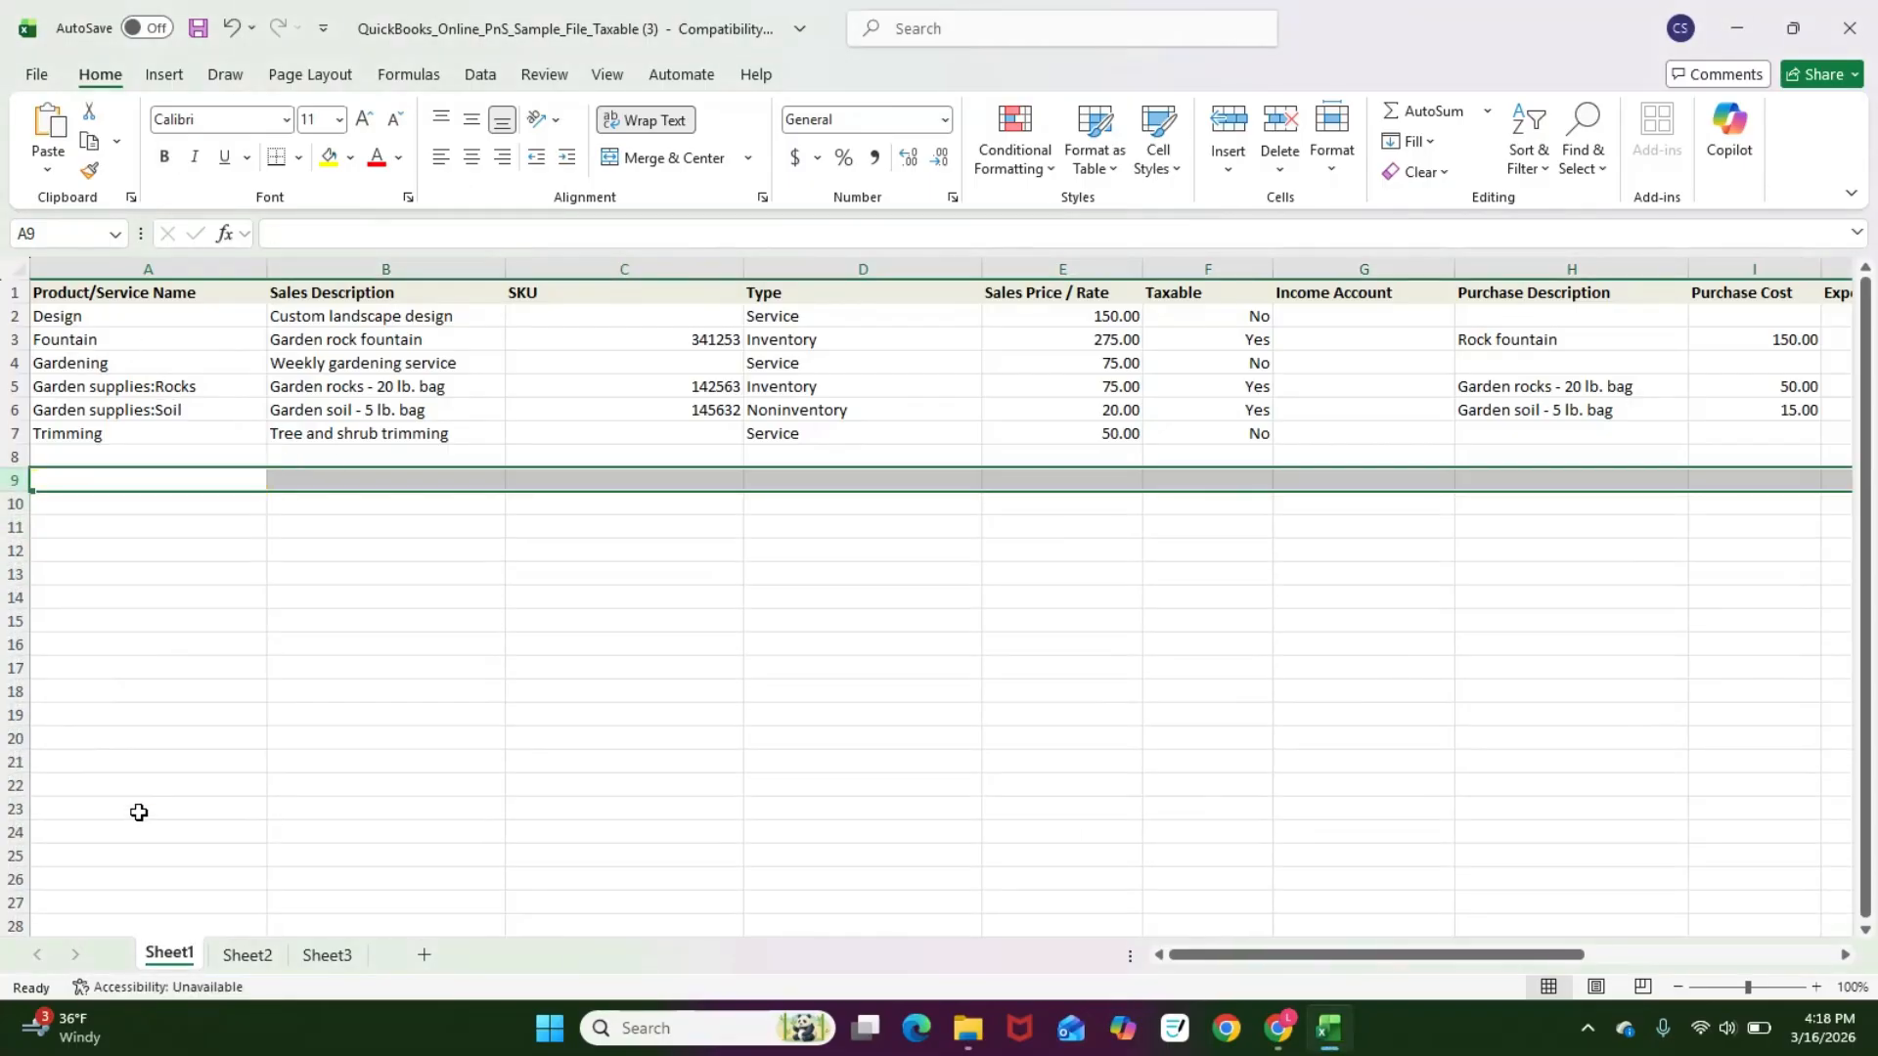
Step: Clear all sample product and service data from rows 2 to 7
{"action": "left_click", "coordinate": [223, 727]}
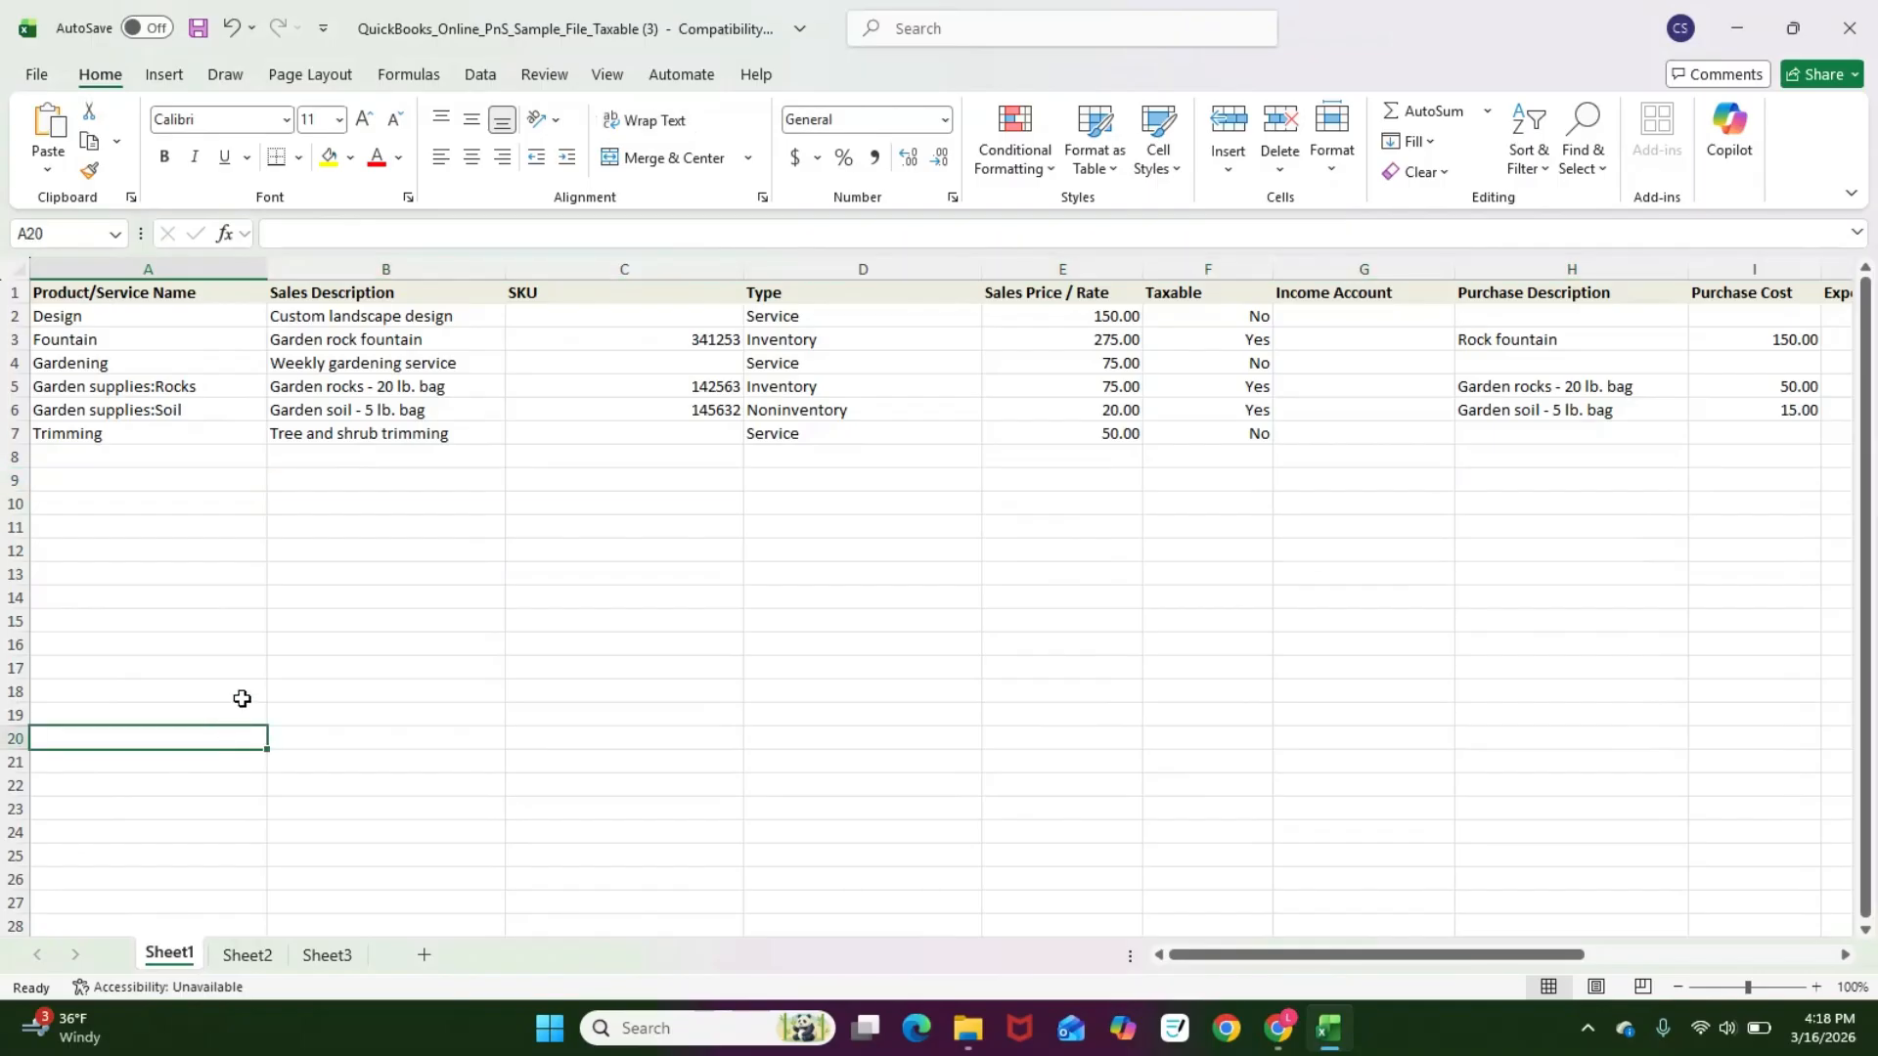
{"action": "left_click", "coordinate": [16, 320]}
{"action": "left_click_drag", "start_coordinate": [15, 321], "coordinate": [20, 433]}
{"action": "key", "text": "Delete"}
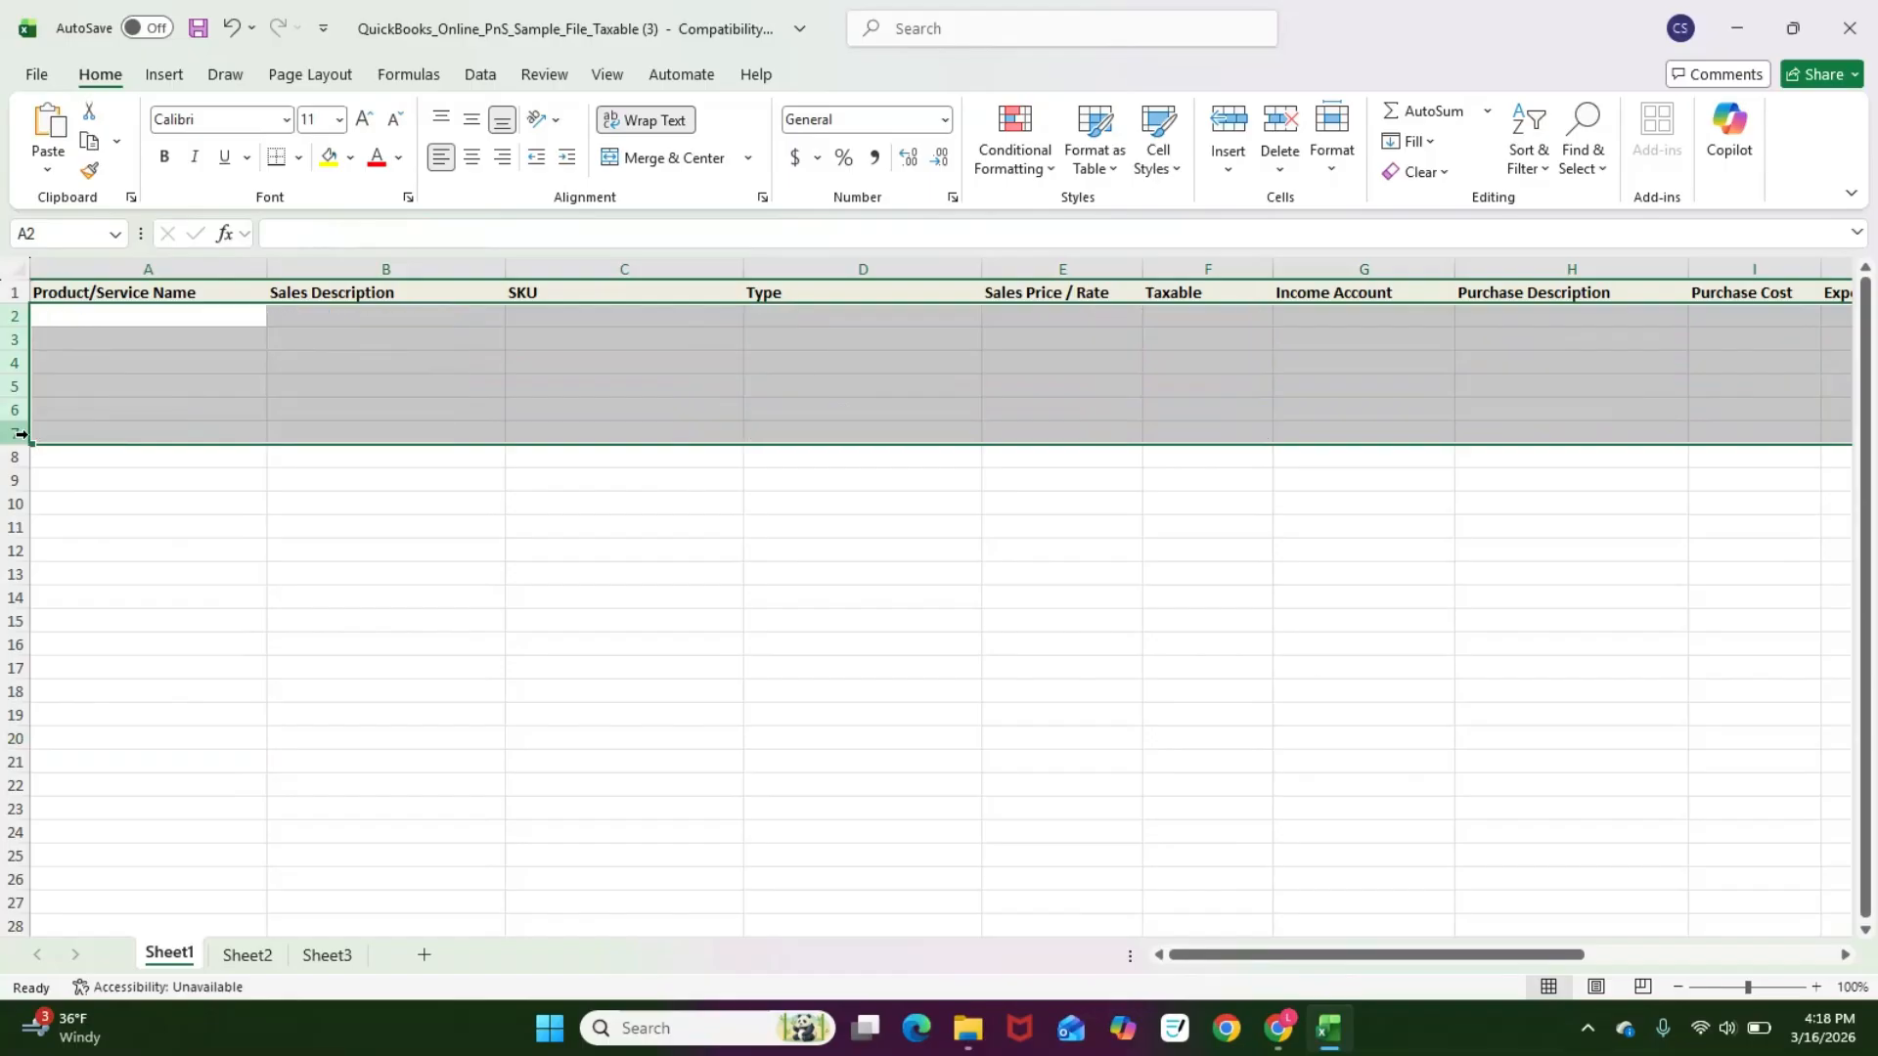
Step: Enter Item 123 and Item 124 as the first two product/service names
{"action": "left_click", "coordinate": [149, 312]}
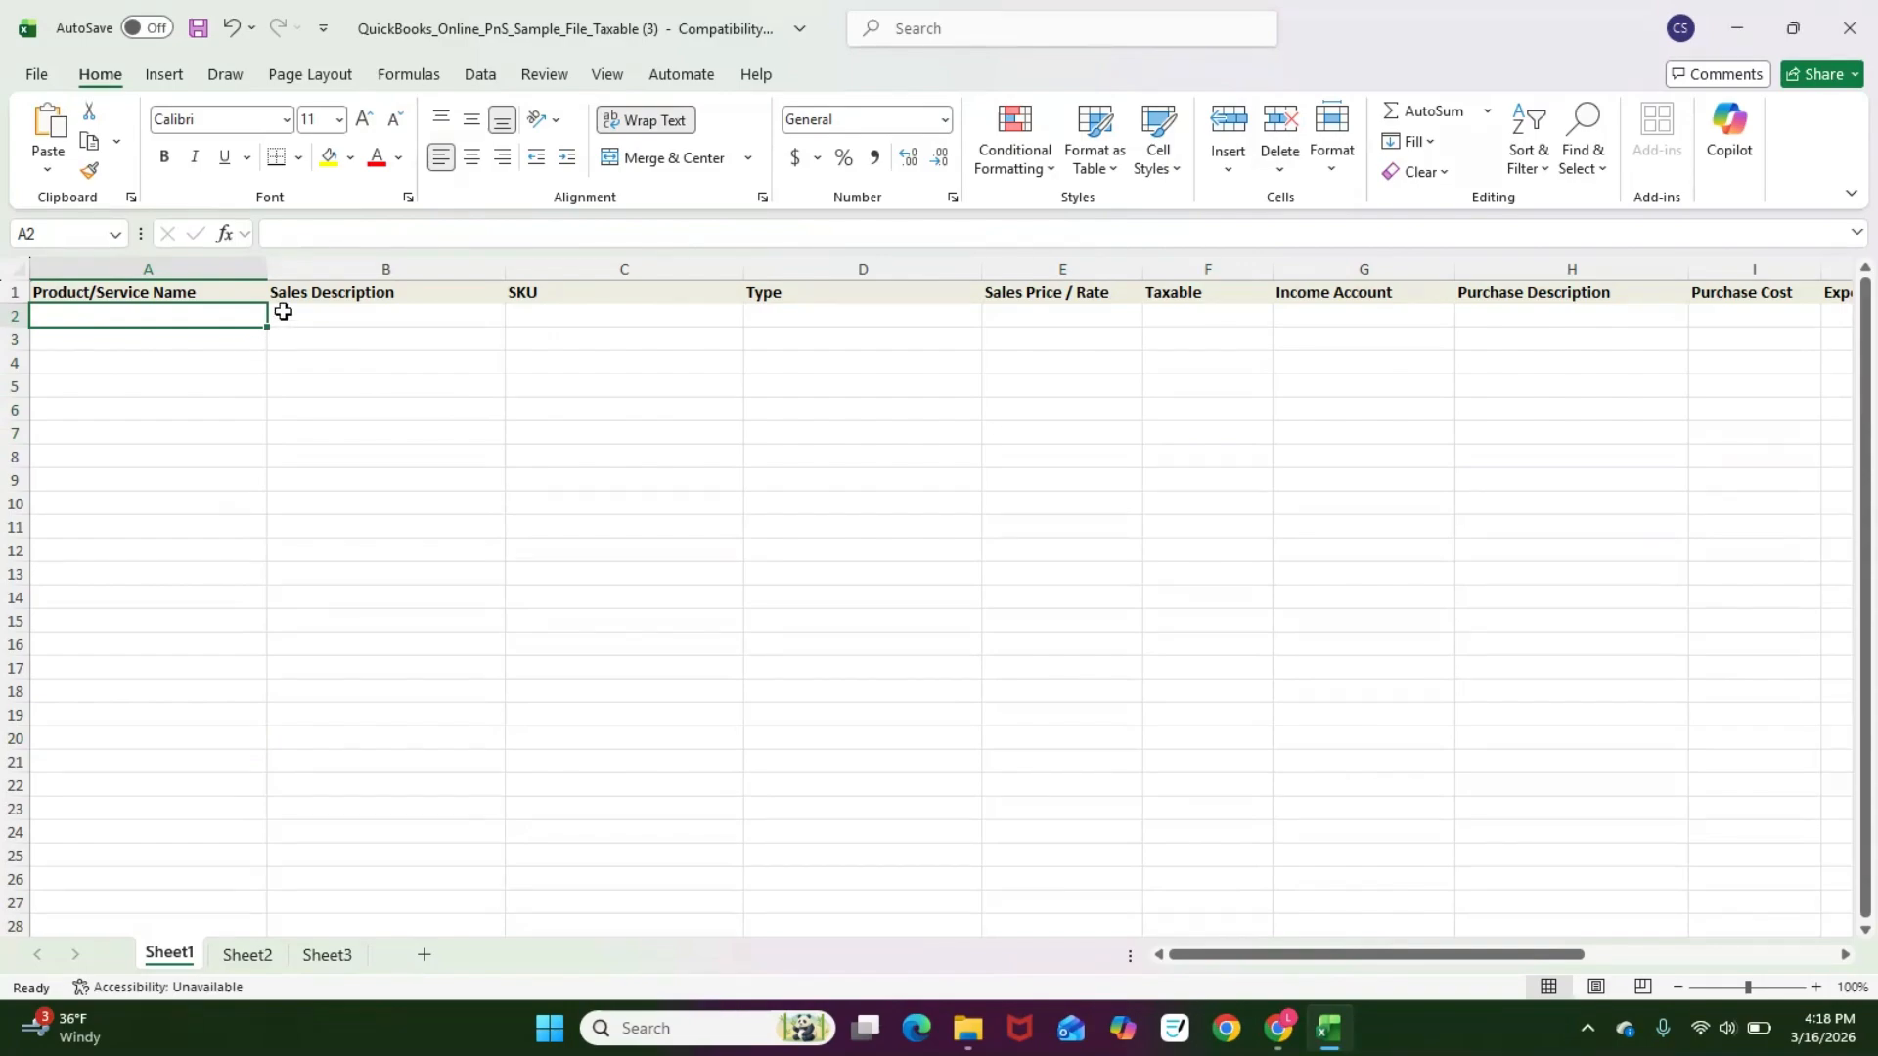
{"action": "type", "text": "Item 123"}
{"action": "key", "text": "Return"}
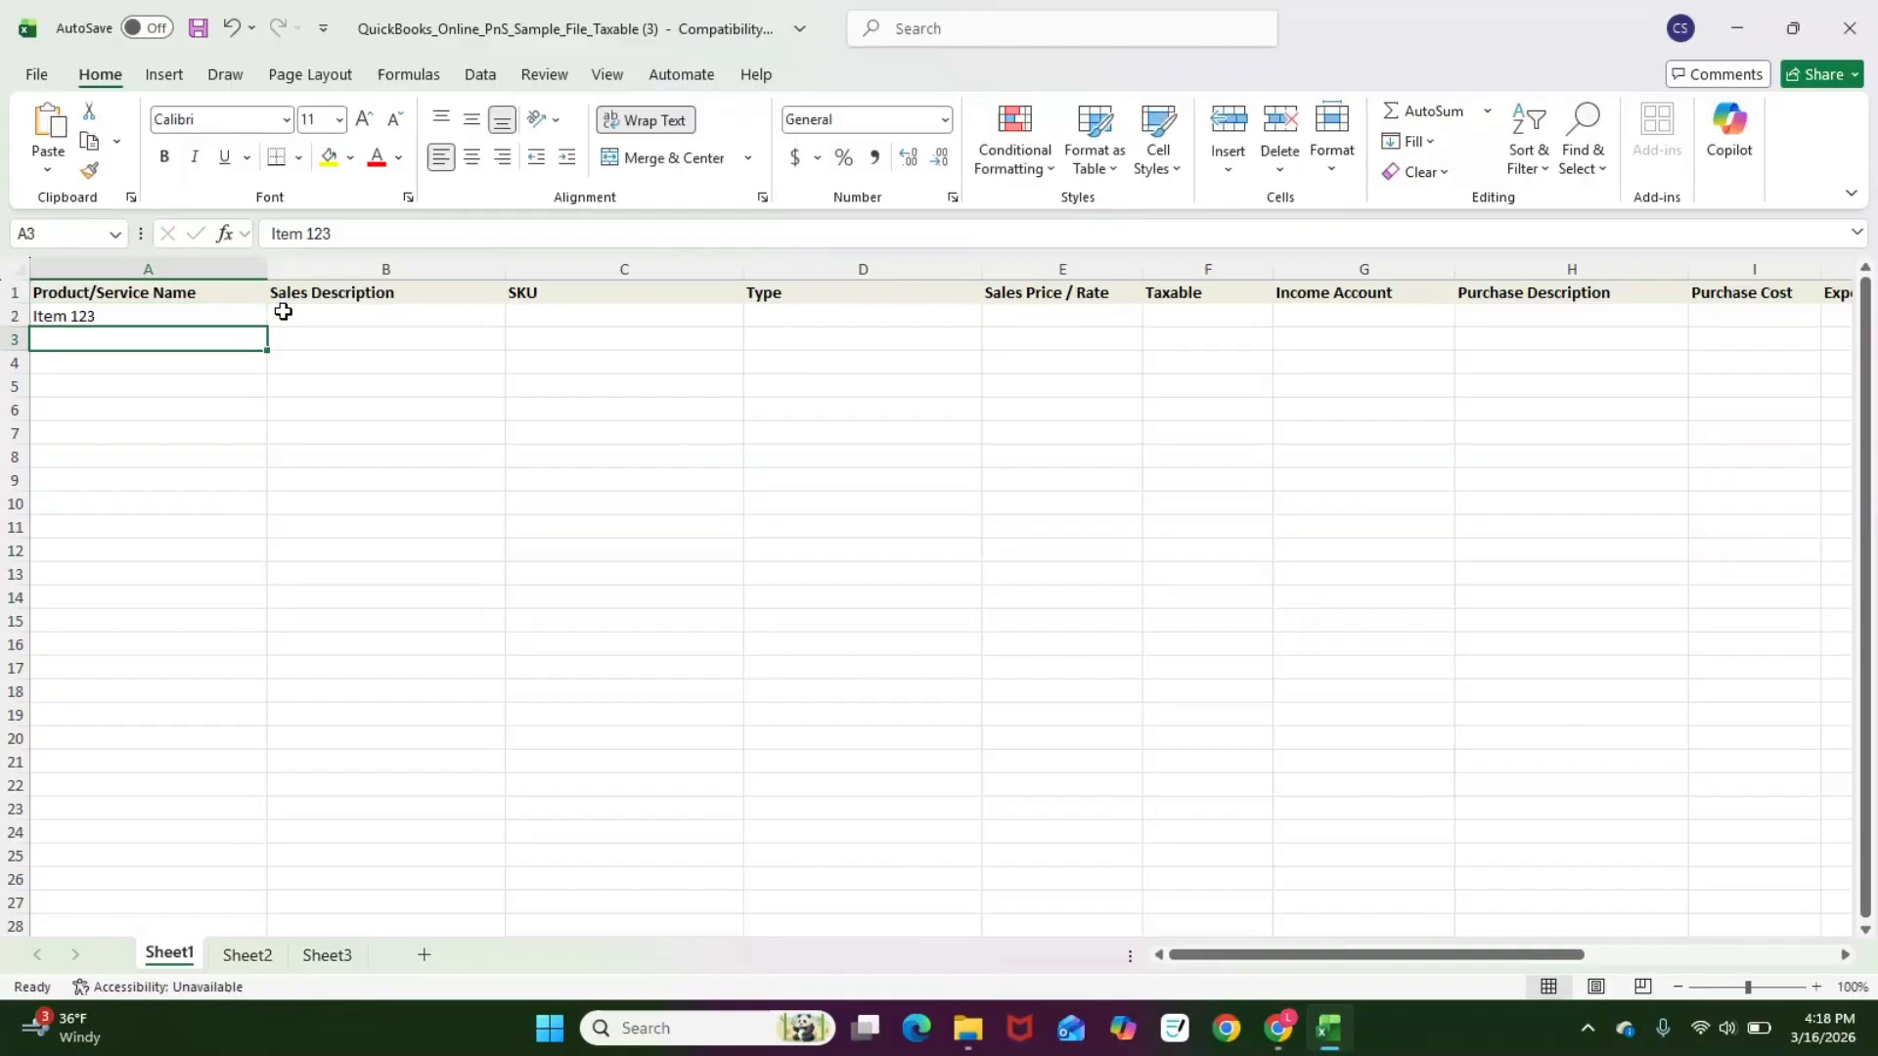
{"action": "type", "text": "Item "}
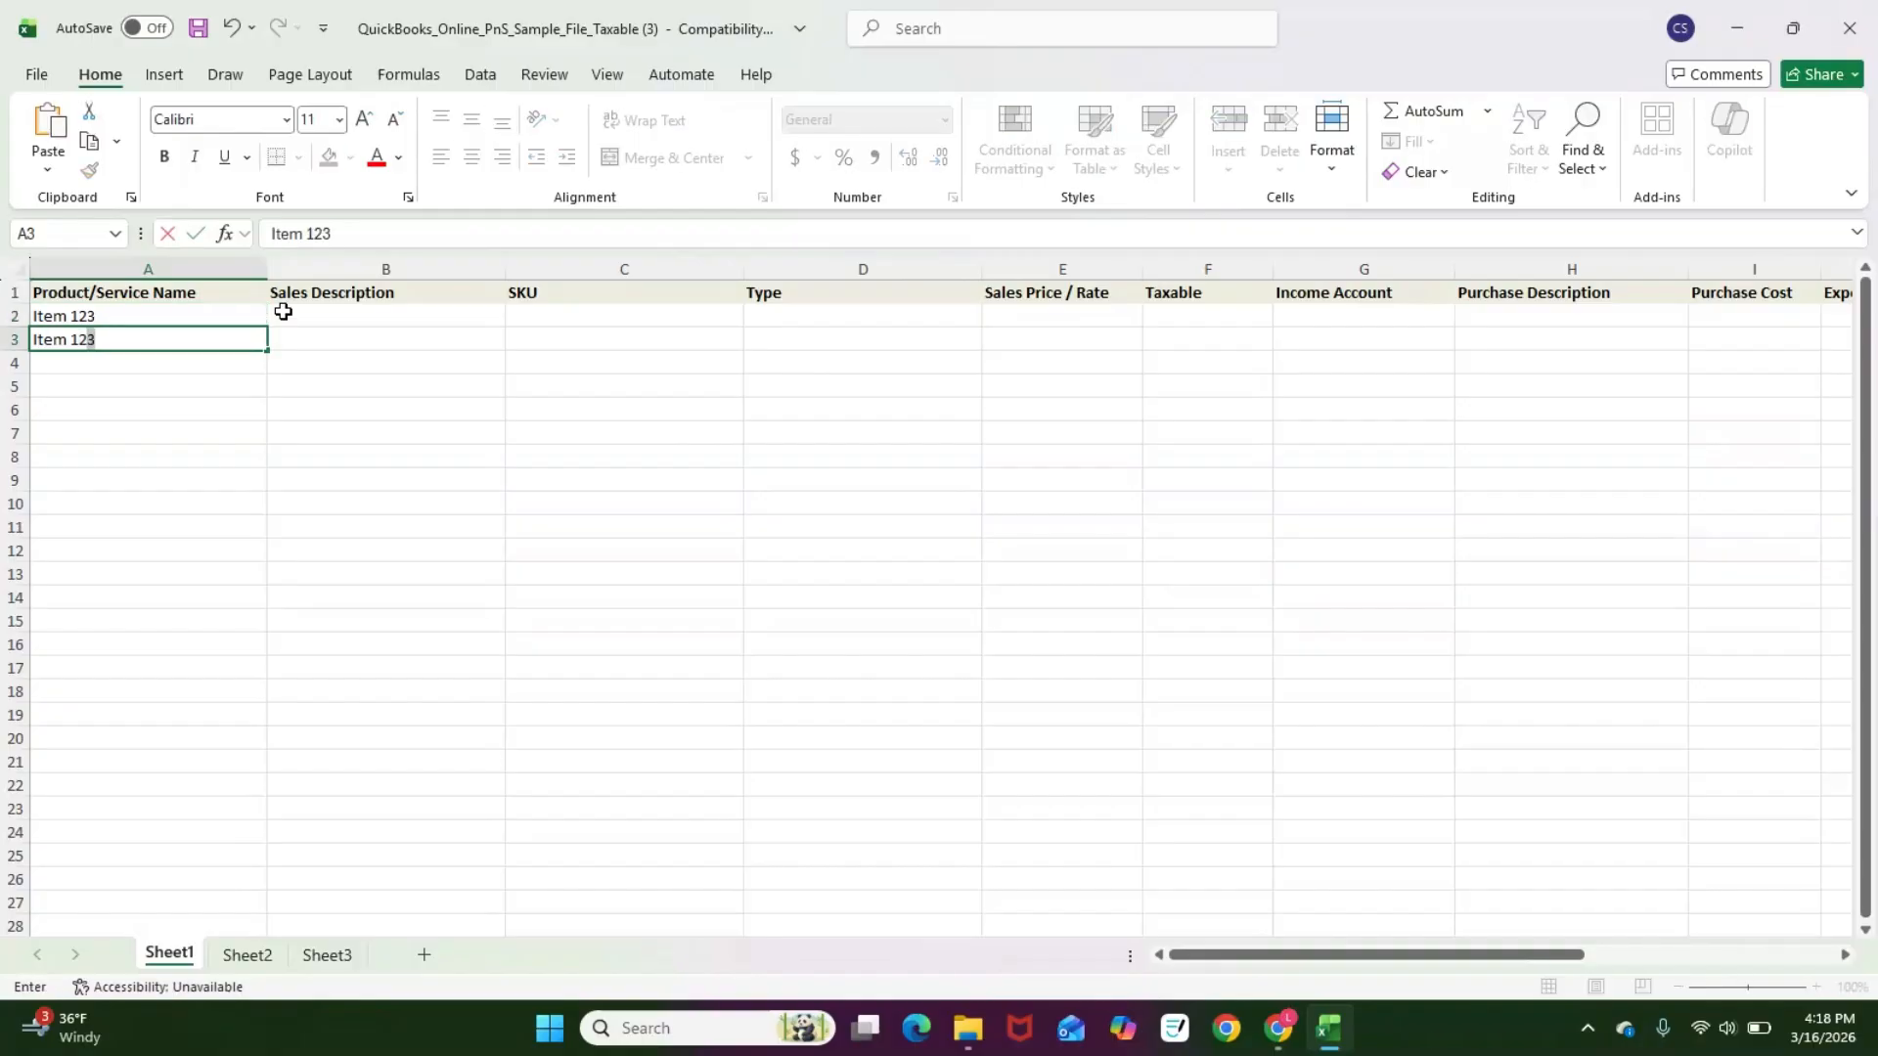
{"action": "type", "text": "123"}
{"action": "key", "text": "BackSpace"}
{"action": "type", "text": "4"}
{"action": "key", "text": "Return"}
Step: Add Service A and Service B as the next two product/service names
{"action": "type", "text": "Service A"}
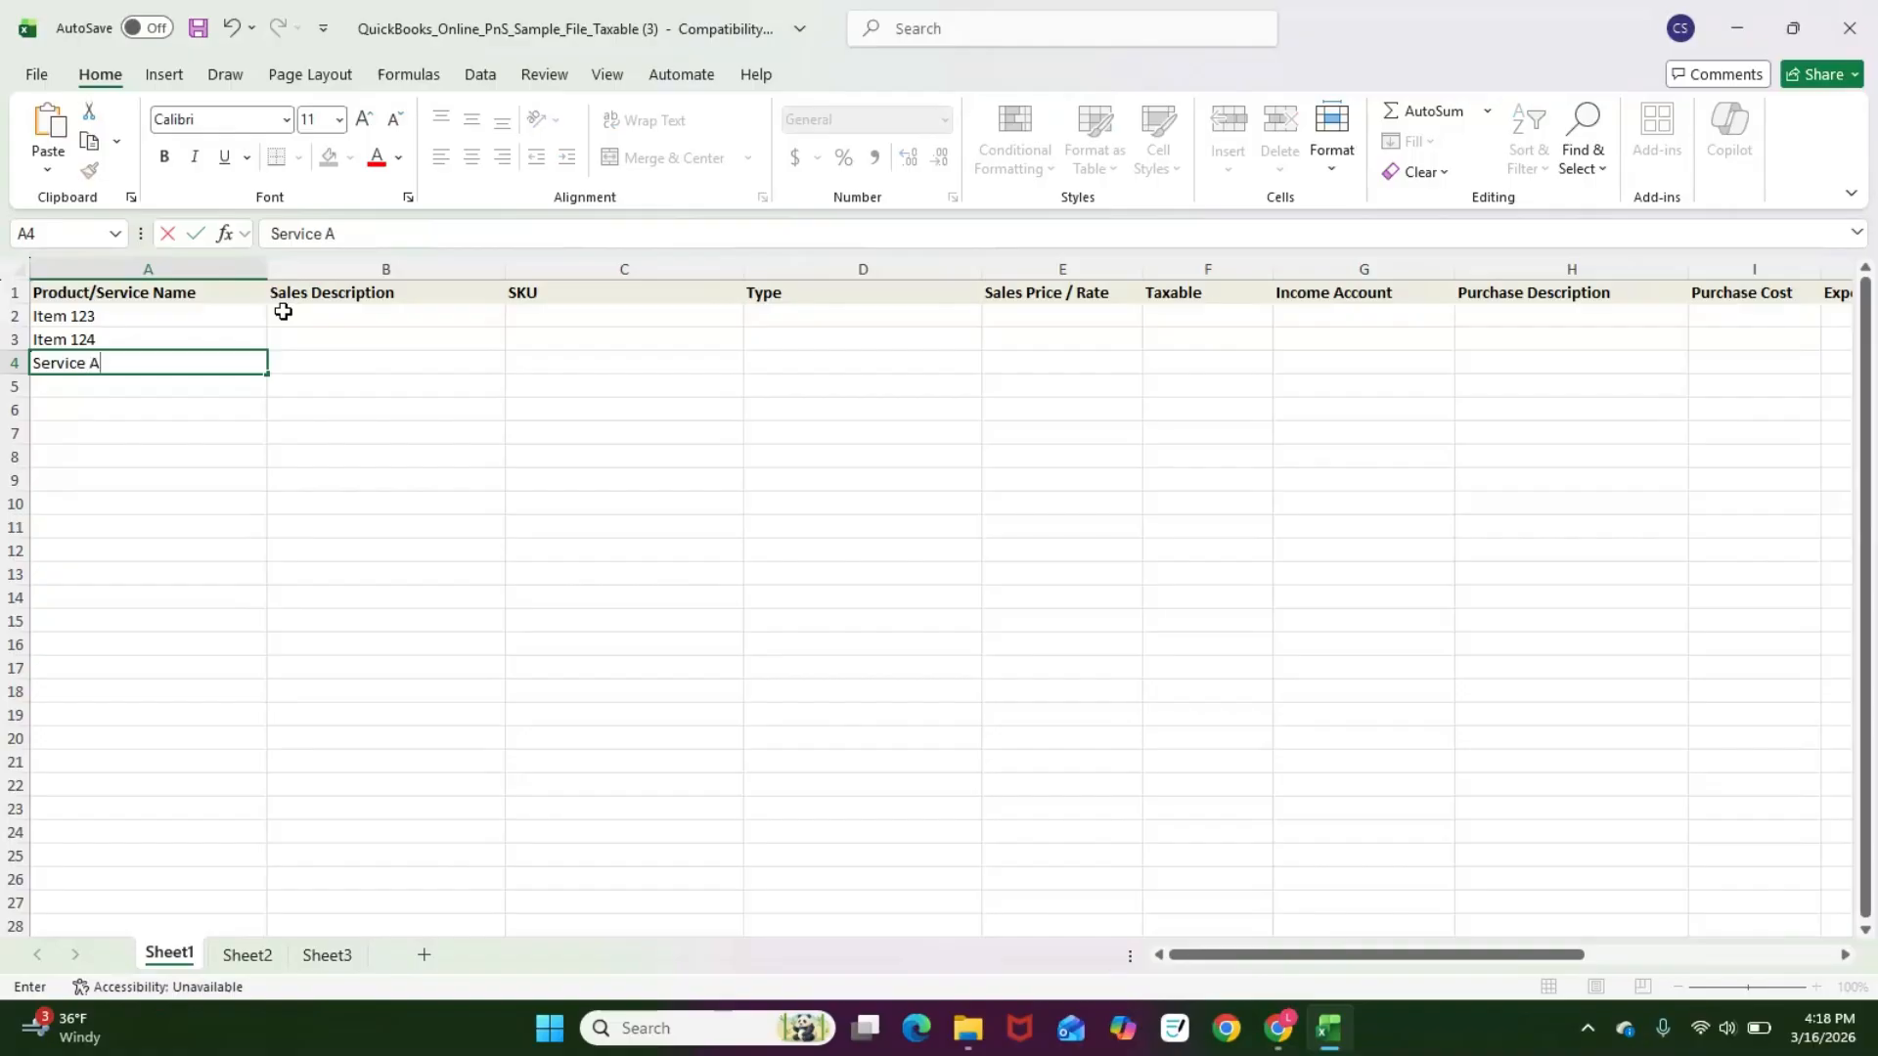
{"action": "key", "text": "Return"}
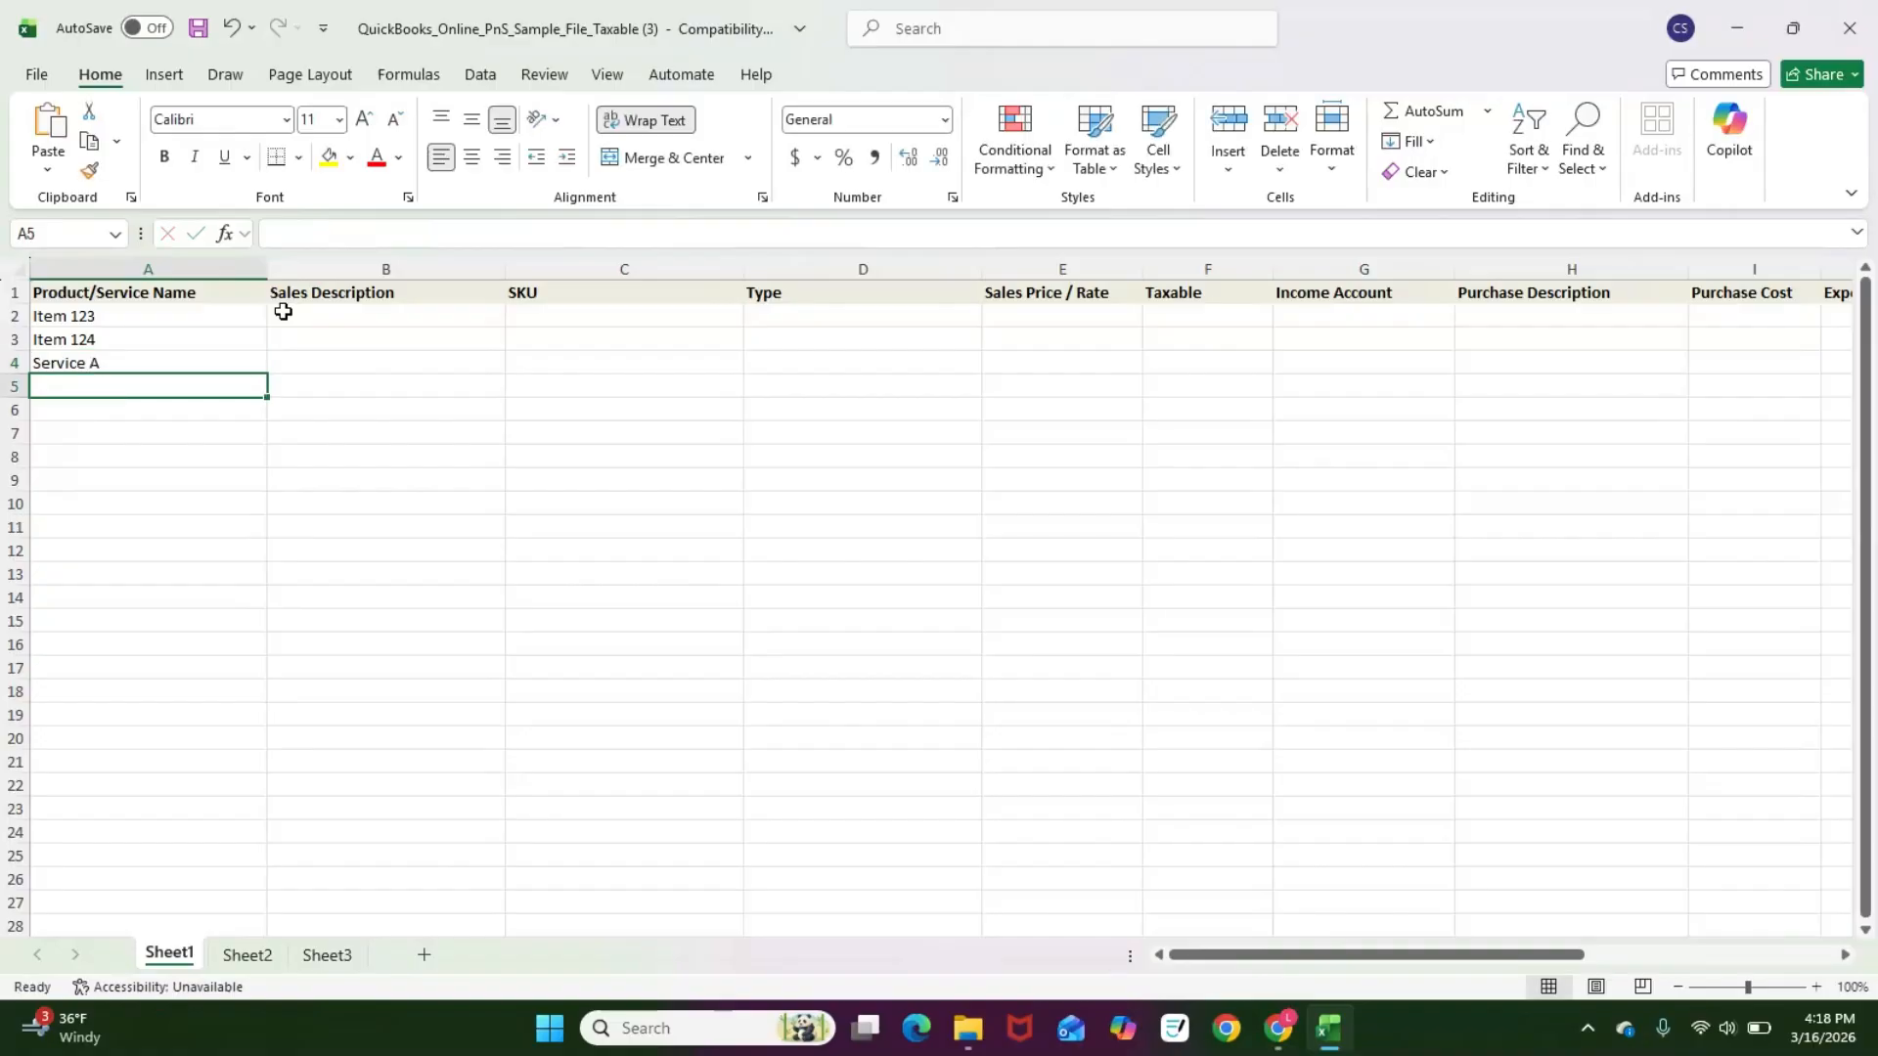
{"action": "type", "text": "Service B"}
{"action": "key", "text": "Return"}
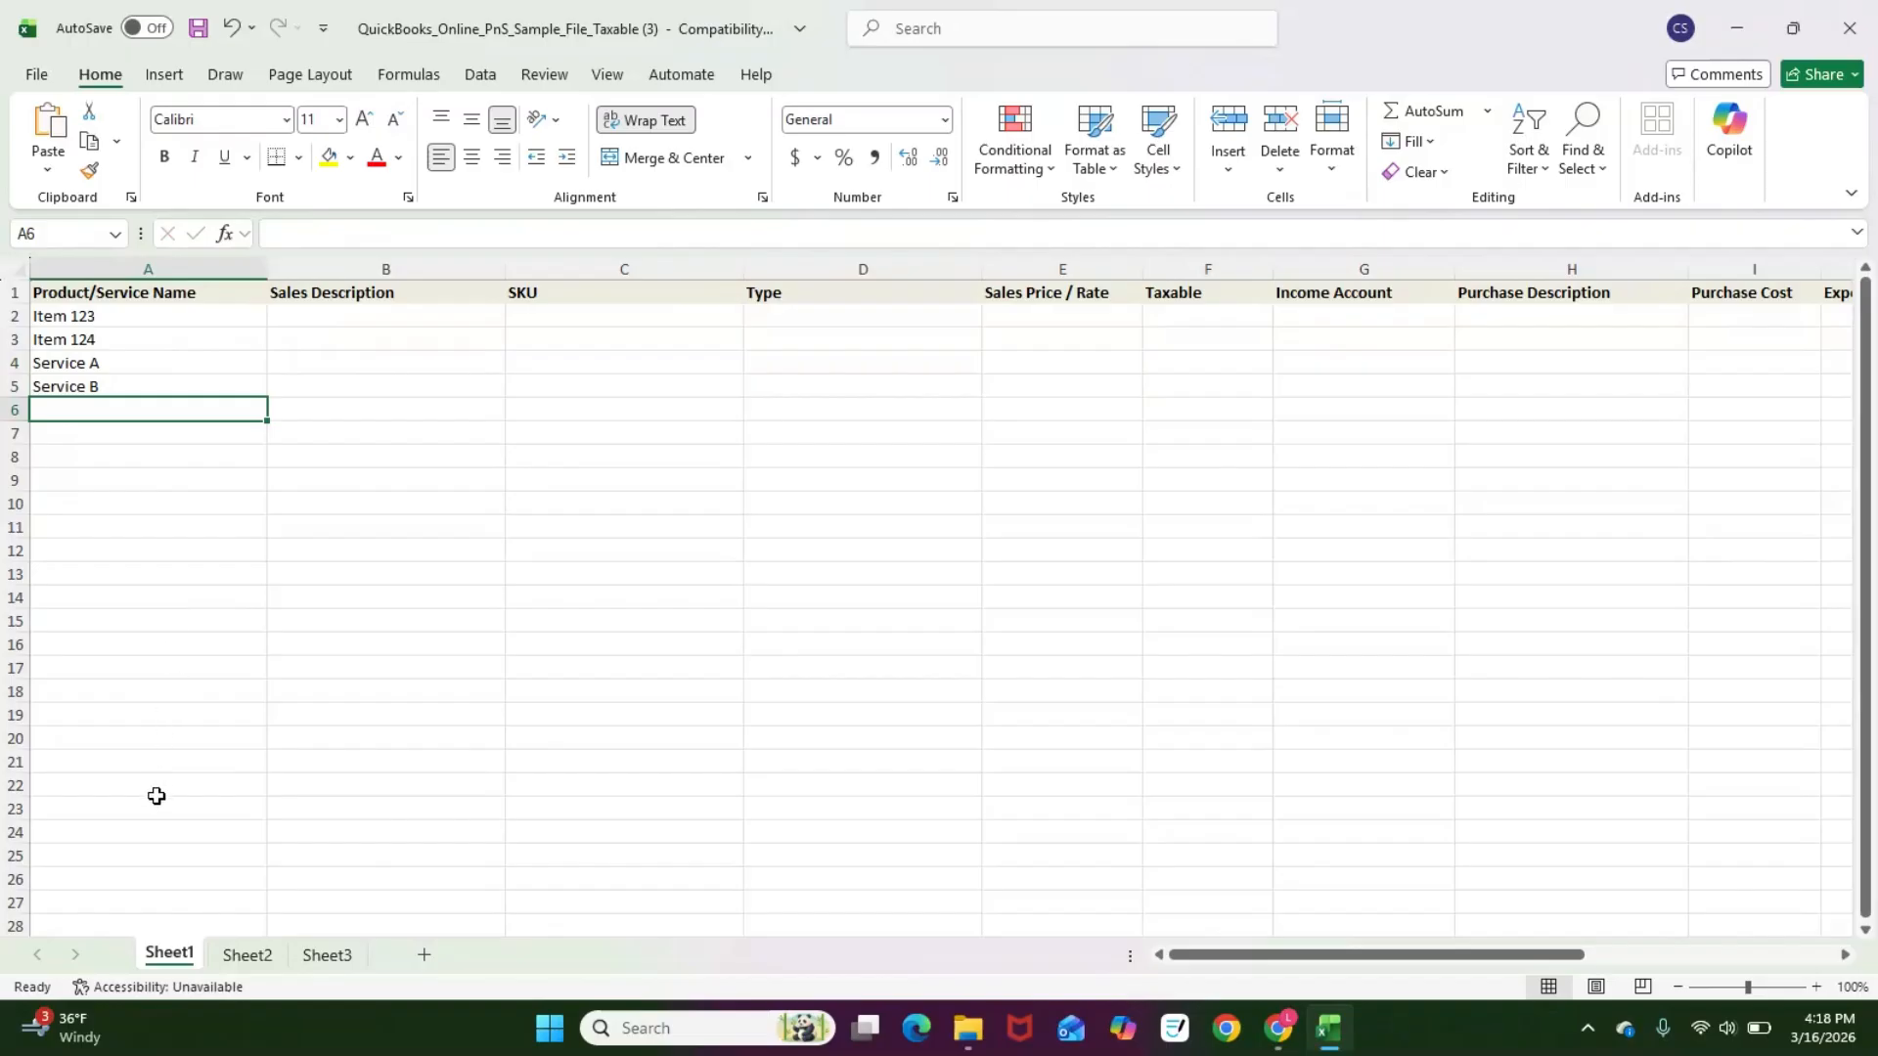
Step: Enter sales descriptions Description 1 and Description 2 for Item 123 and Item 124
{"action": "left_click", "coordinate": [352, 314]}
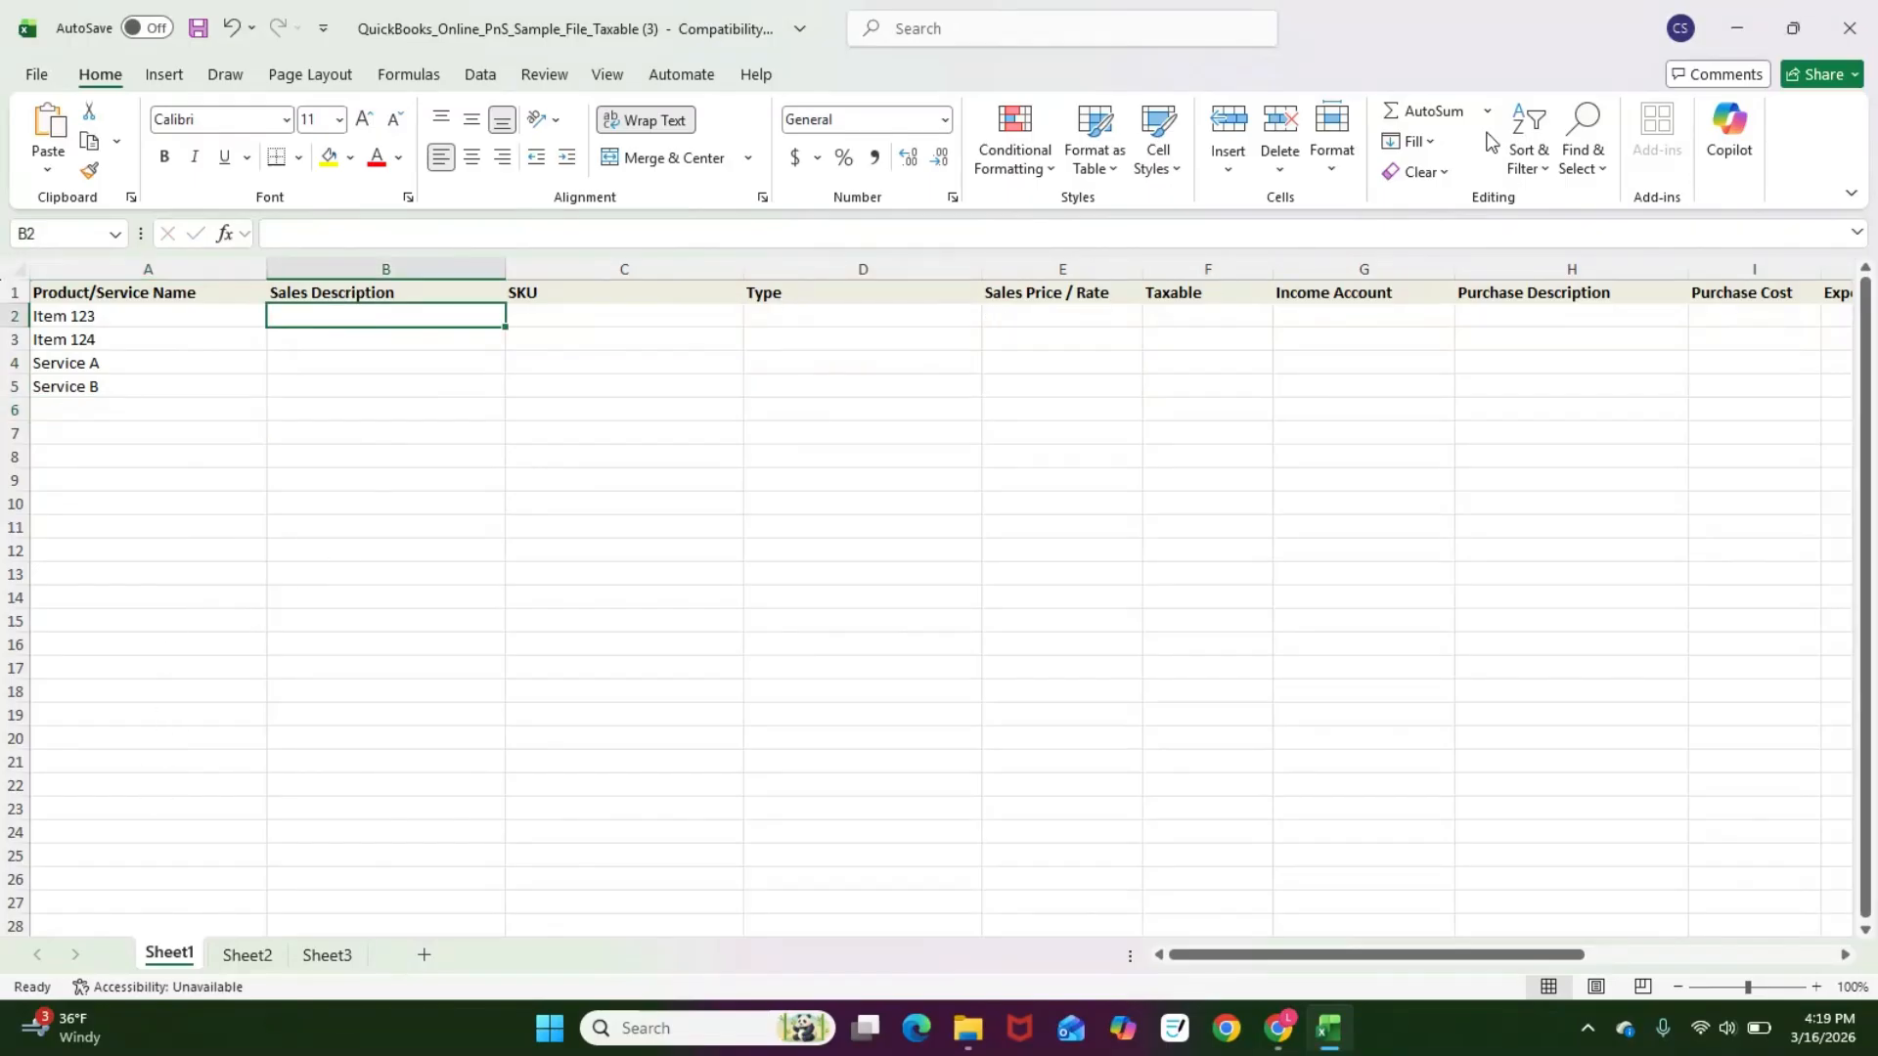
{"action": "type", "text": "Description 1"}
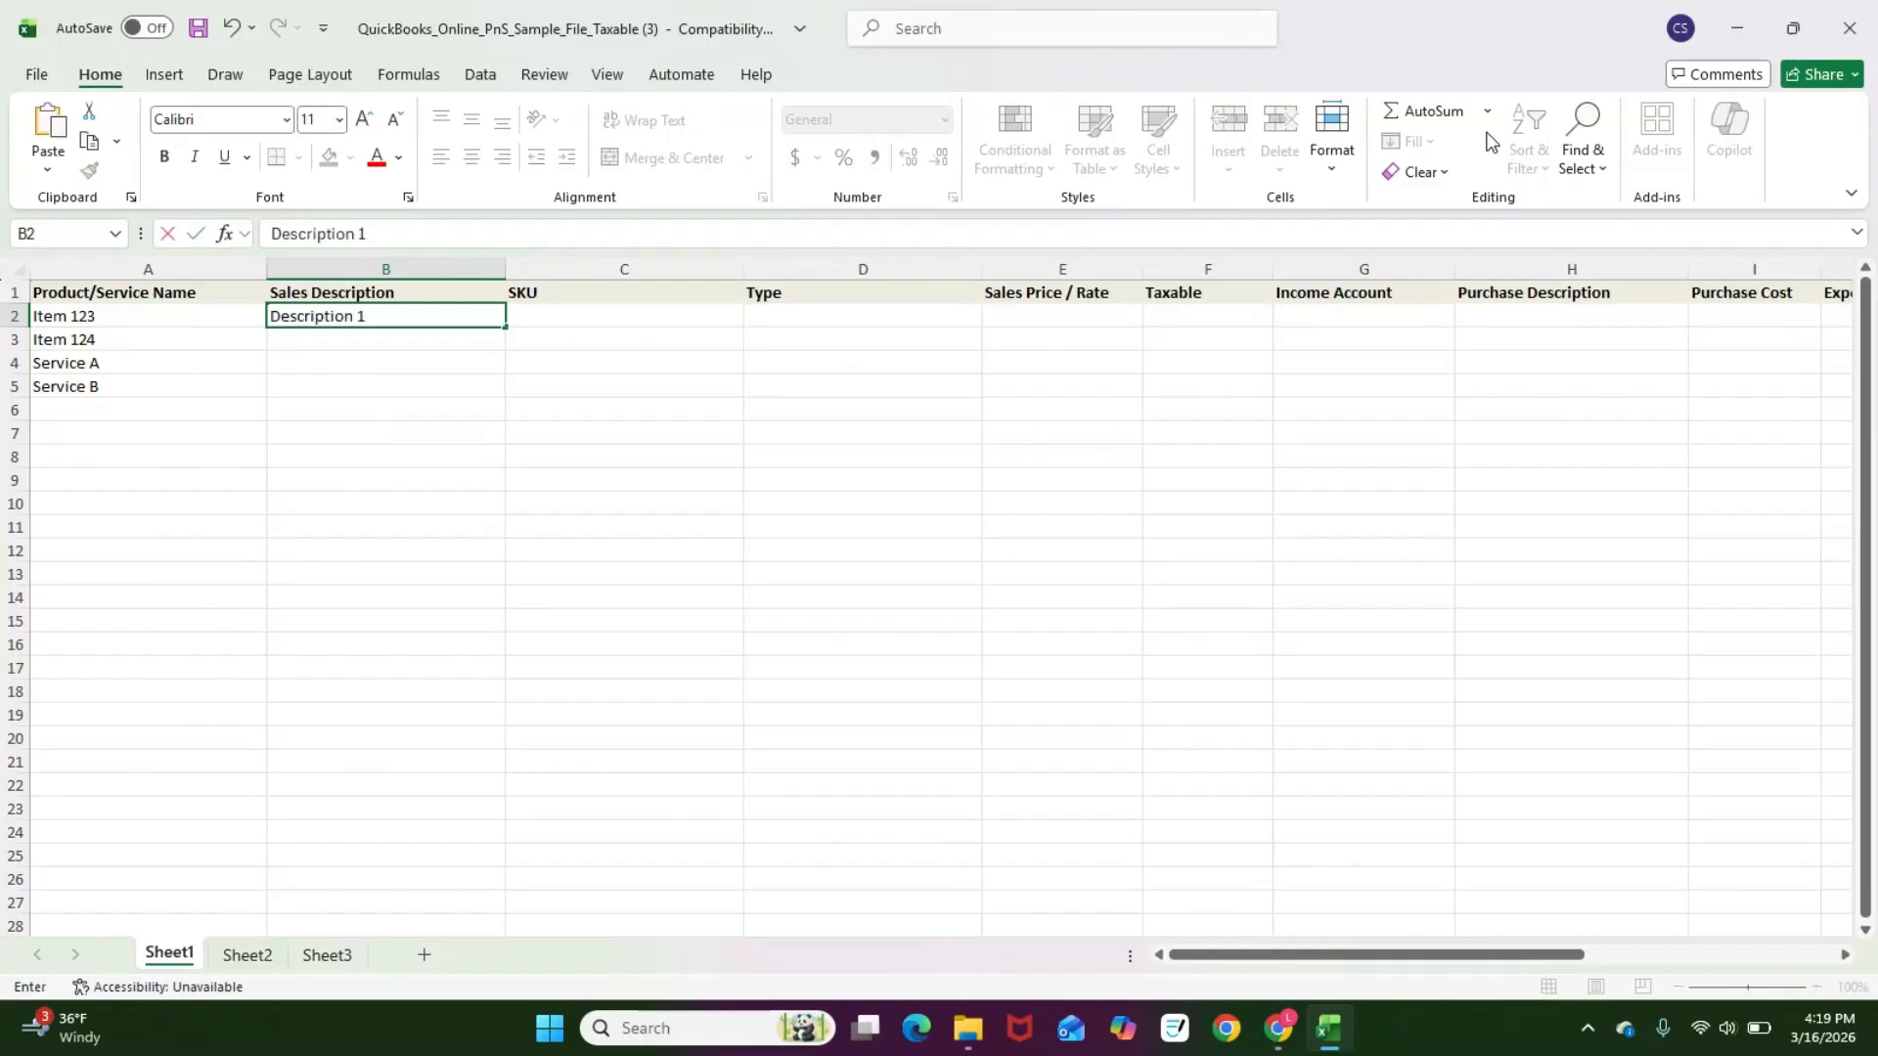
{"action": "key", "text": "Return"}
{"action": "type", "text": "Descrip"}
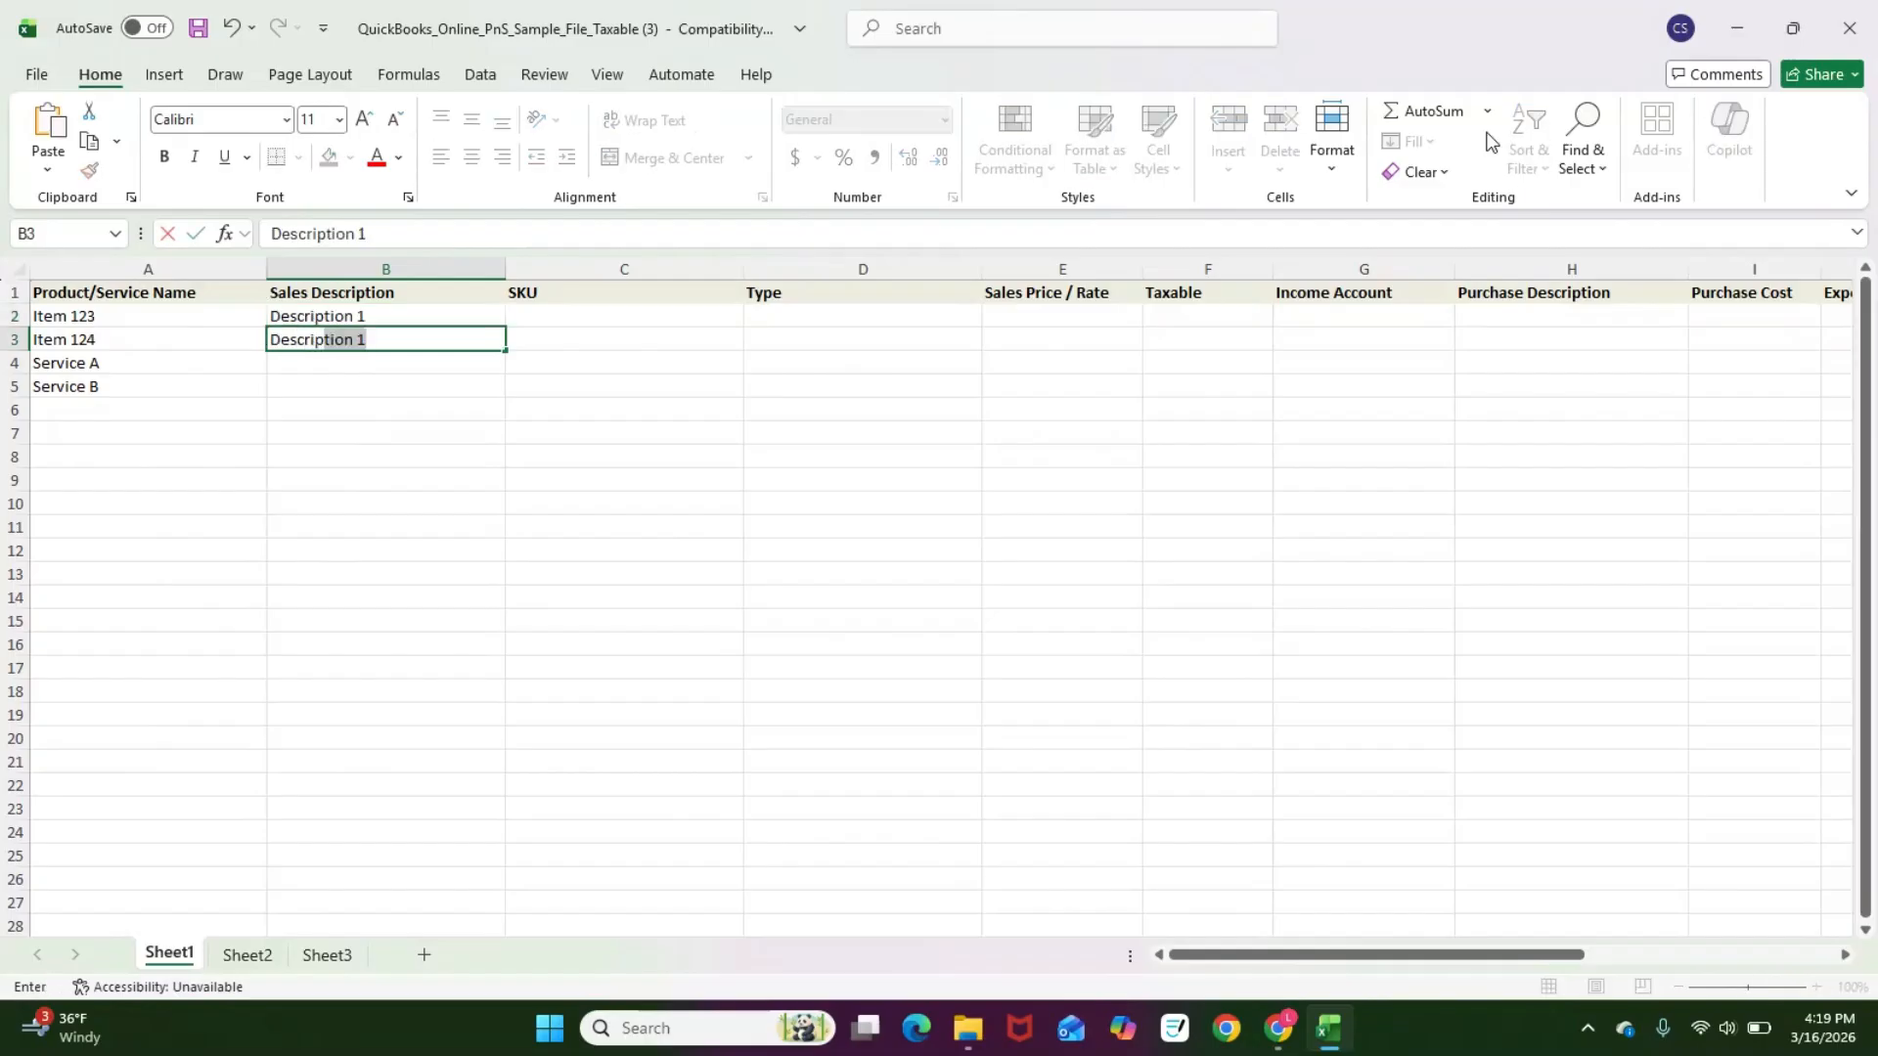
{"action": "type", "text": "tion 2"}
{"action": "key", "text": "Return"}
{"action": "key", "text": "Up"}
{"action": "key", "text": "Up"}
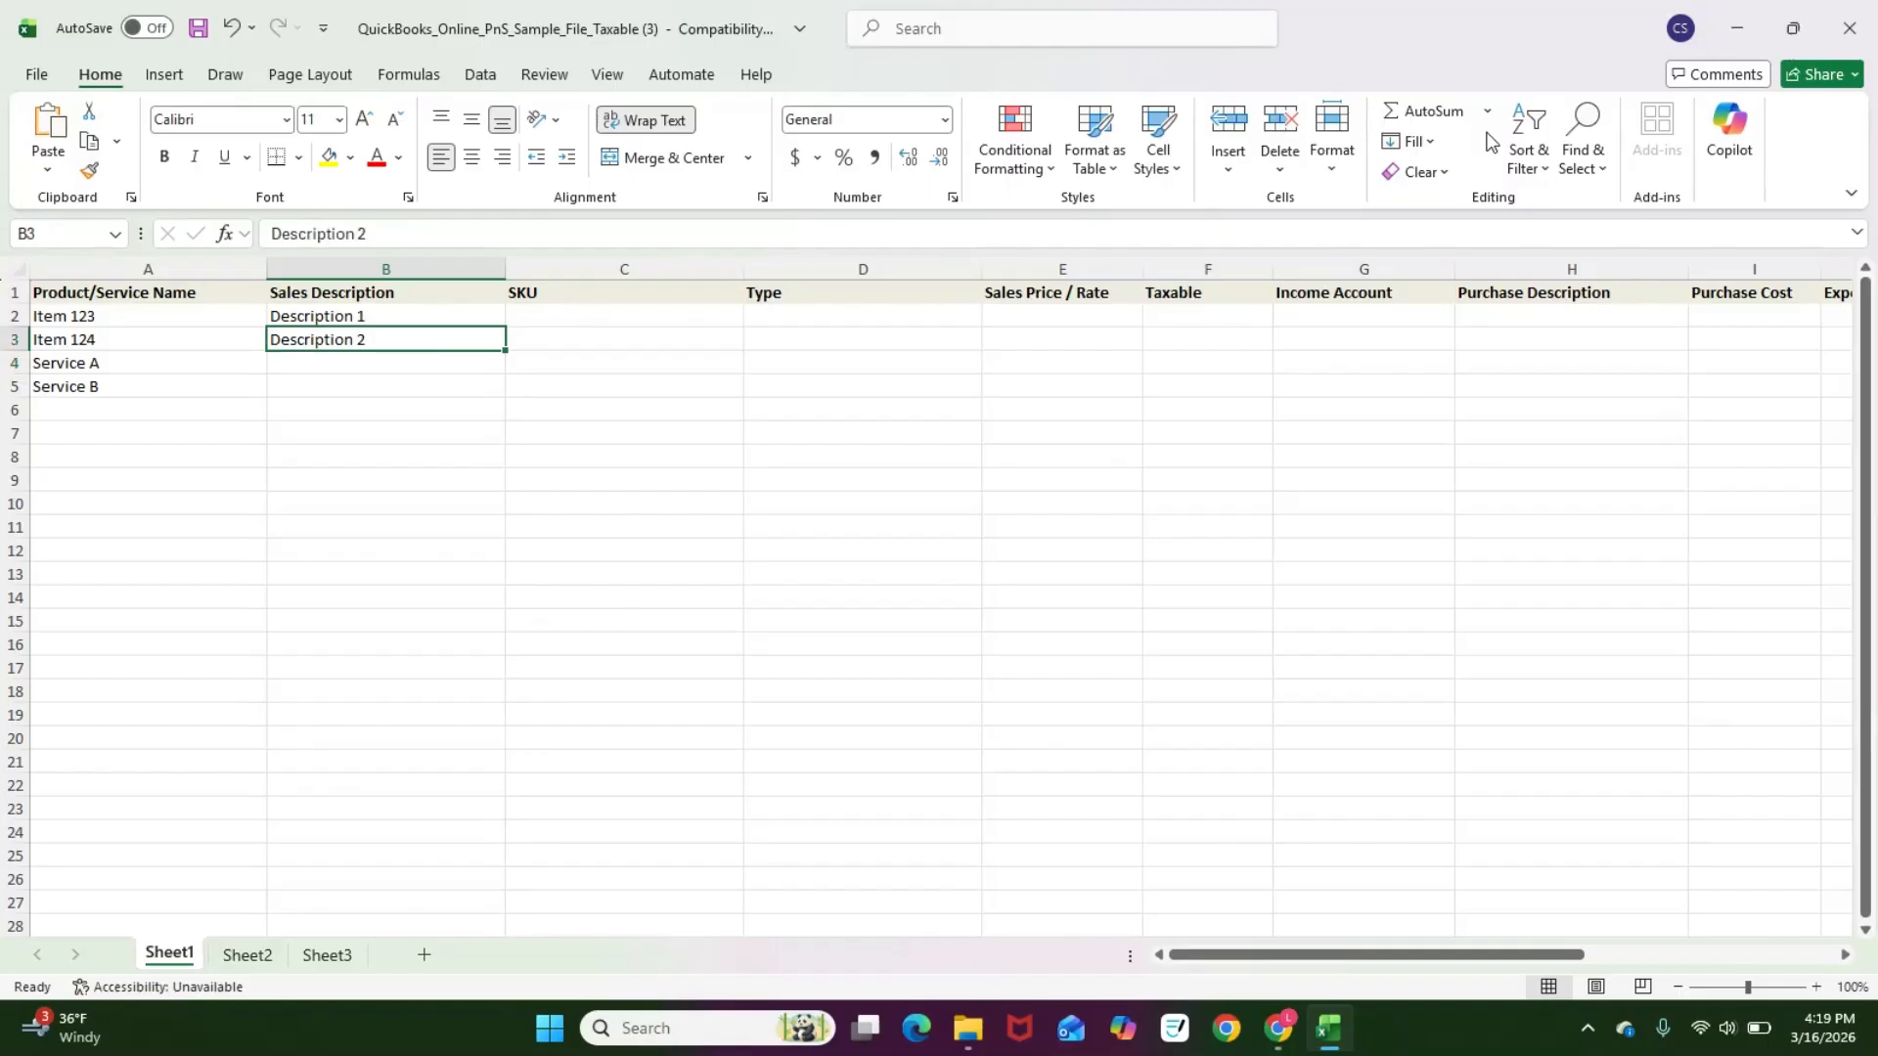
{"action": "key", "text": "Right"}
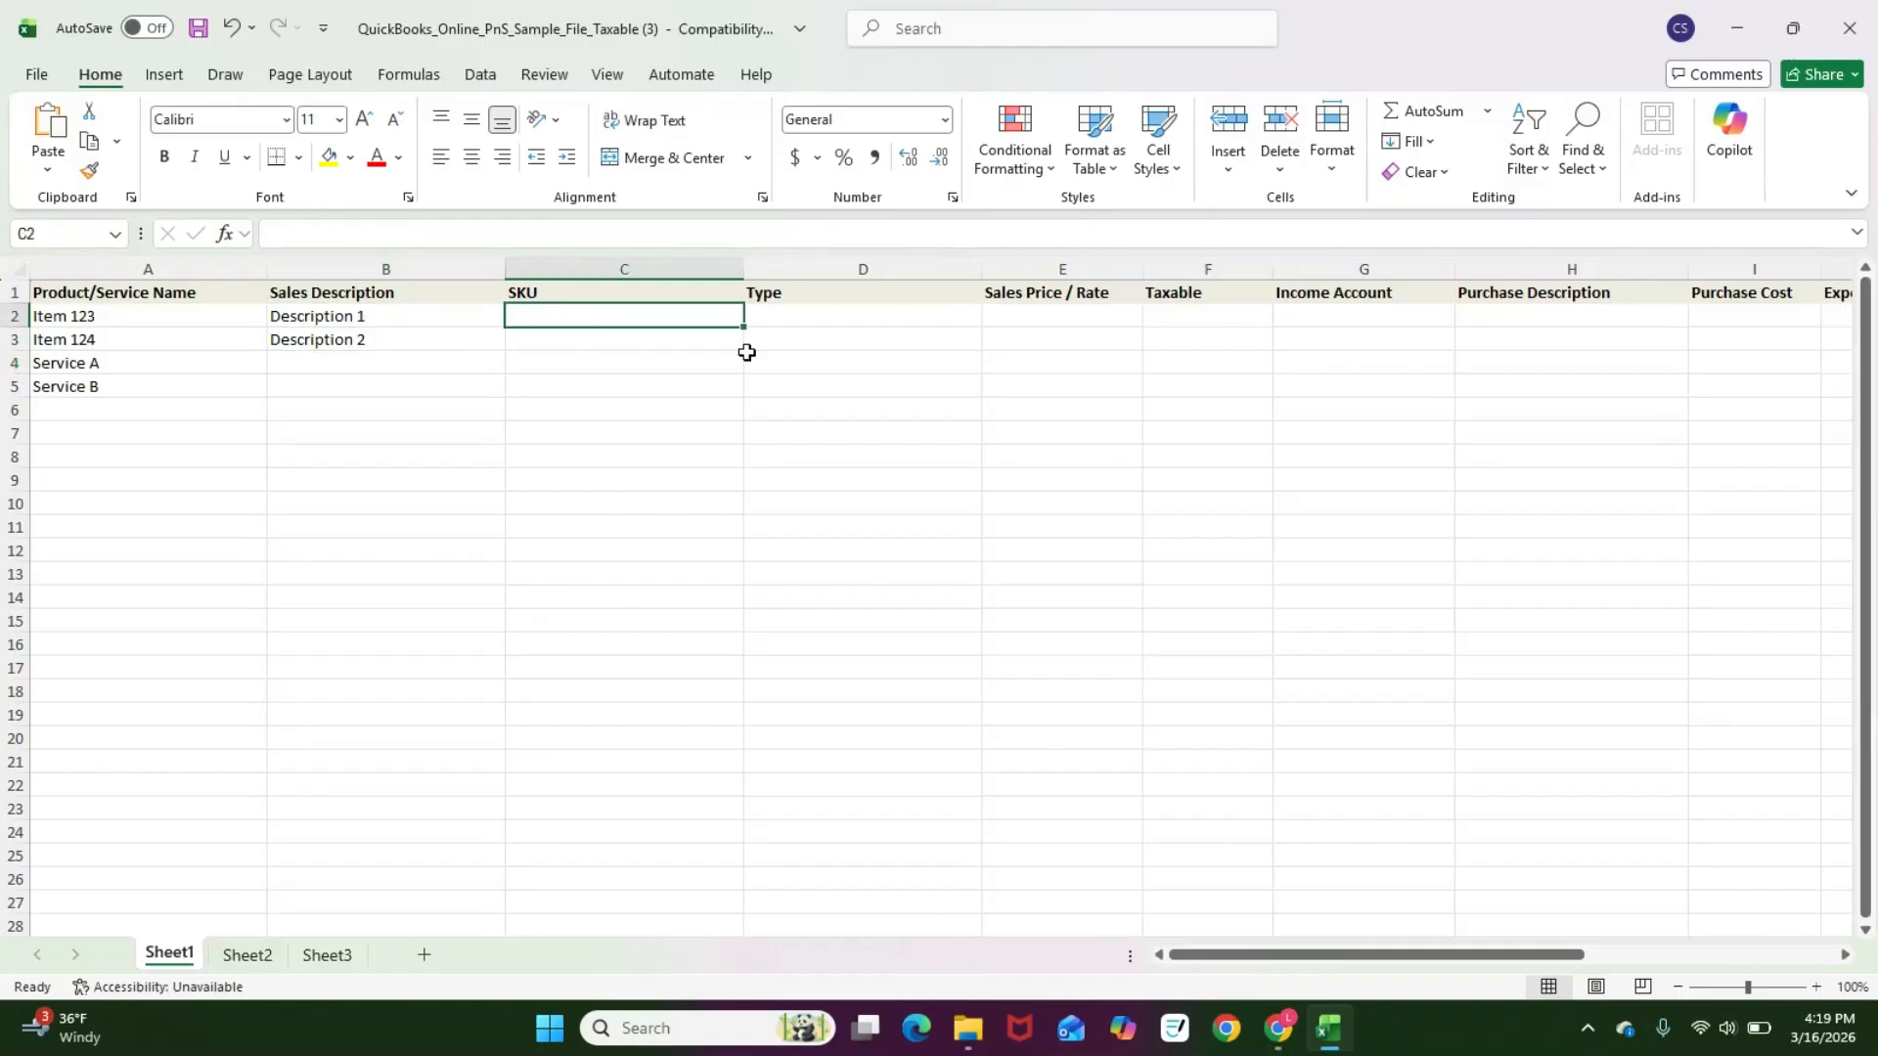
Step: Enter SKUs 1234 and 1244 for Item 123 and Item 124
{"action": "type", "text": "1234"}
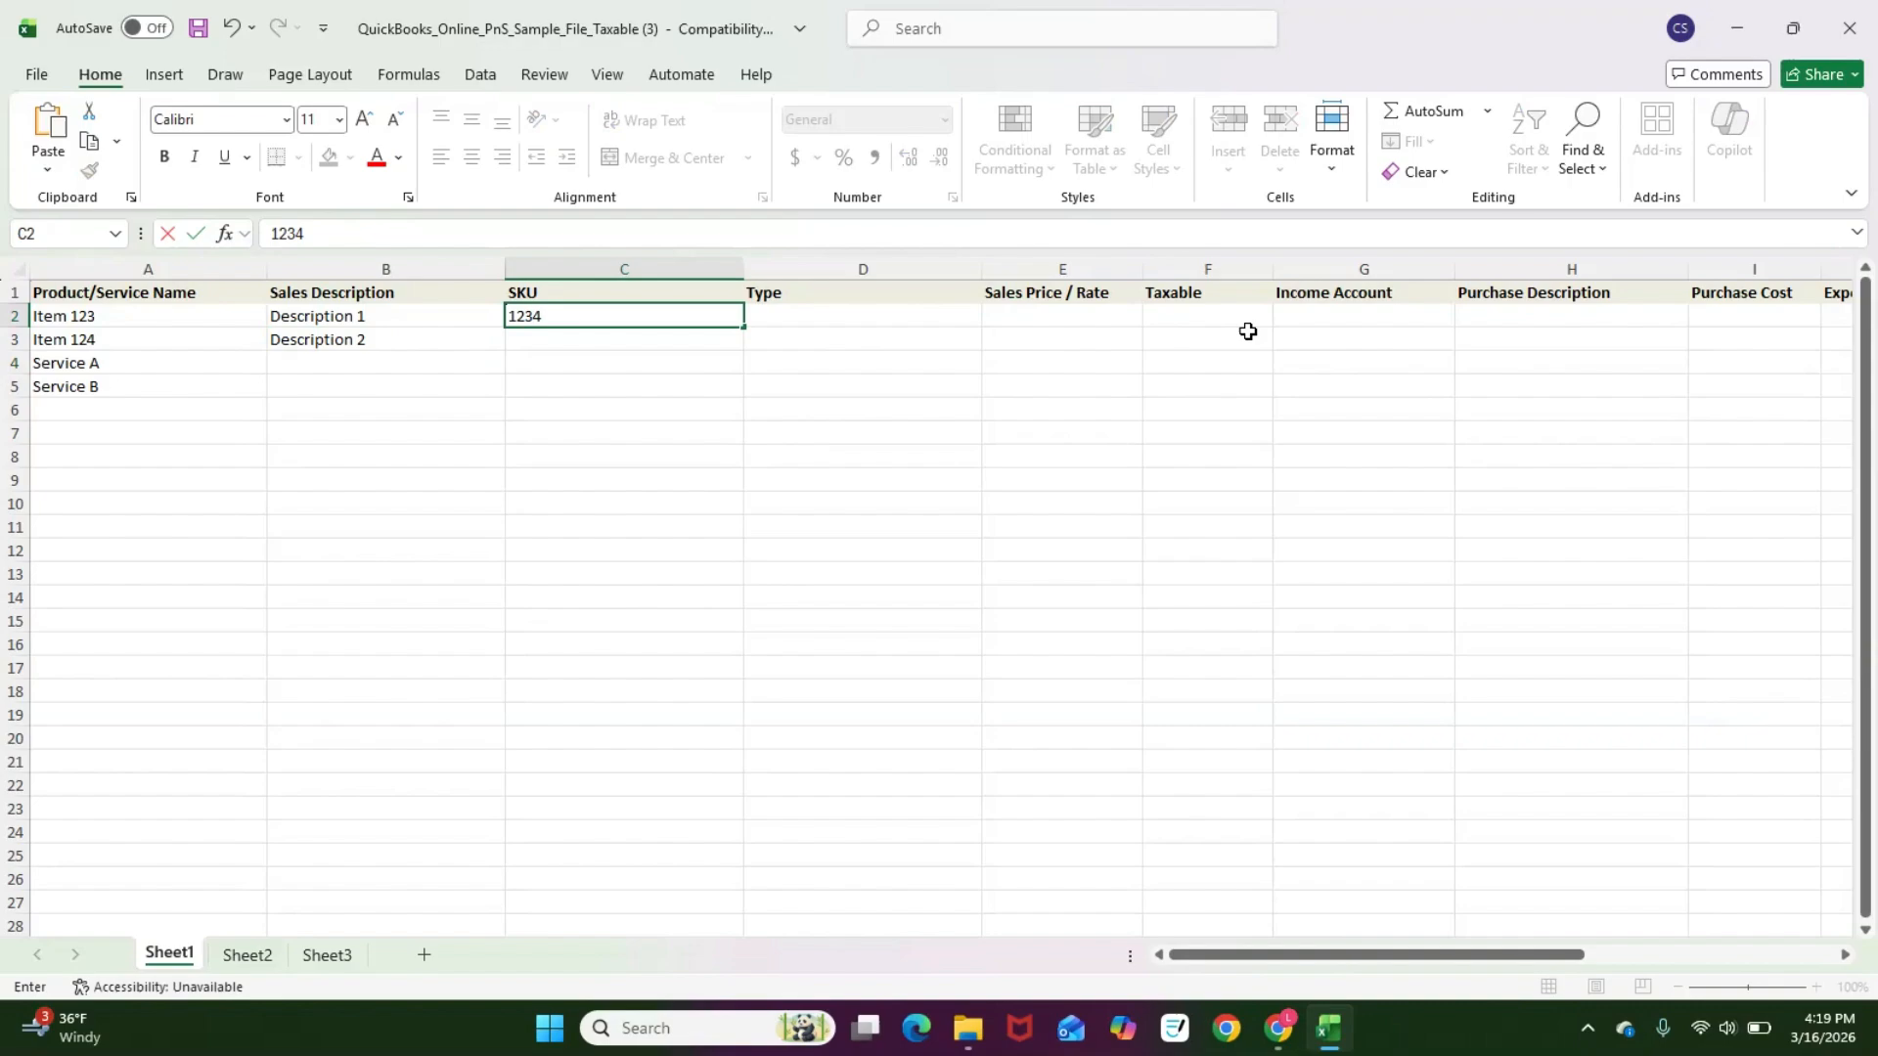
{"action": "key", "text": "Return"}
{"action": "type", "text": "1244"}
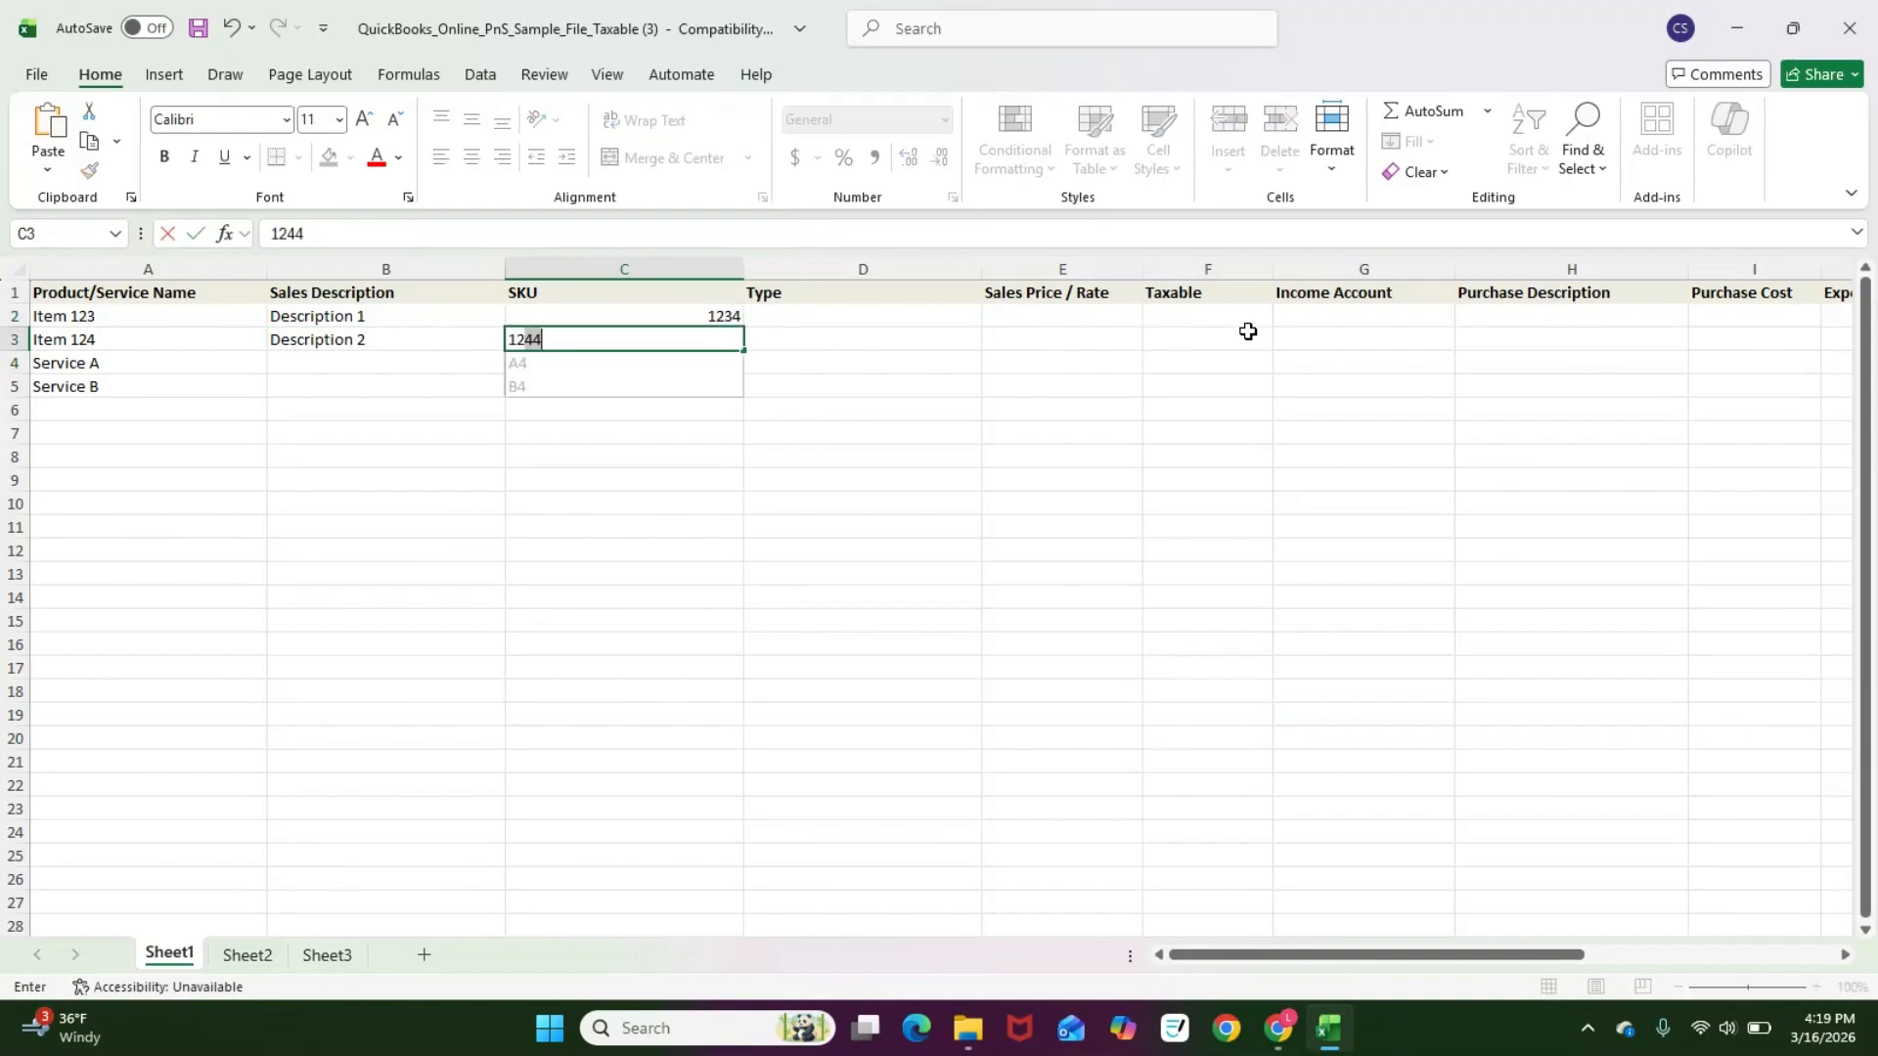
{"action": "key", "text": "Return"}
Step: Set the Type of Item 123 to Inventory and Item 124 to NonInventory
{"action": "key", "text": "Up"}
{"action": "key", "text": "Right"}
{"action": "key", "text": "Up"}
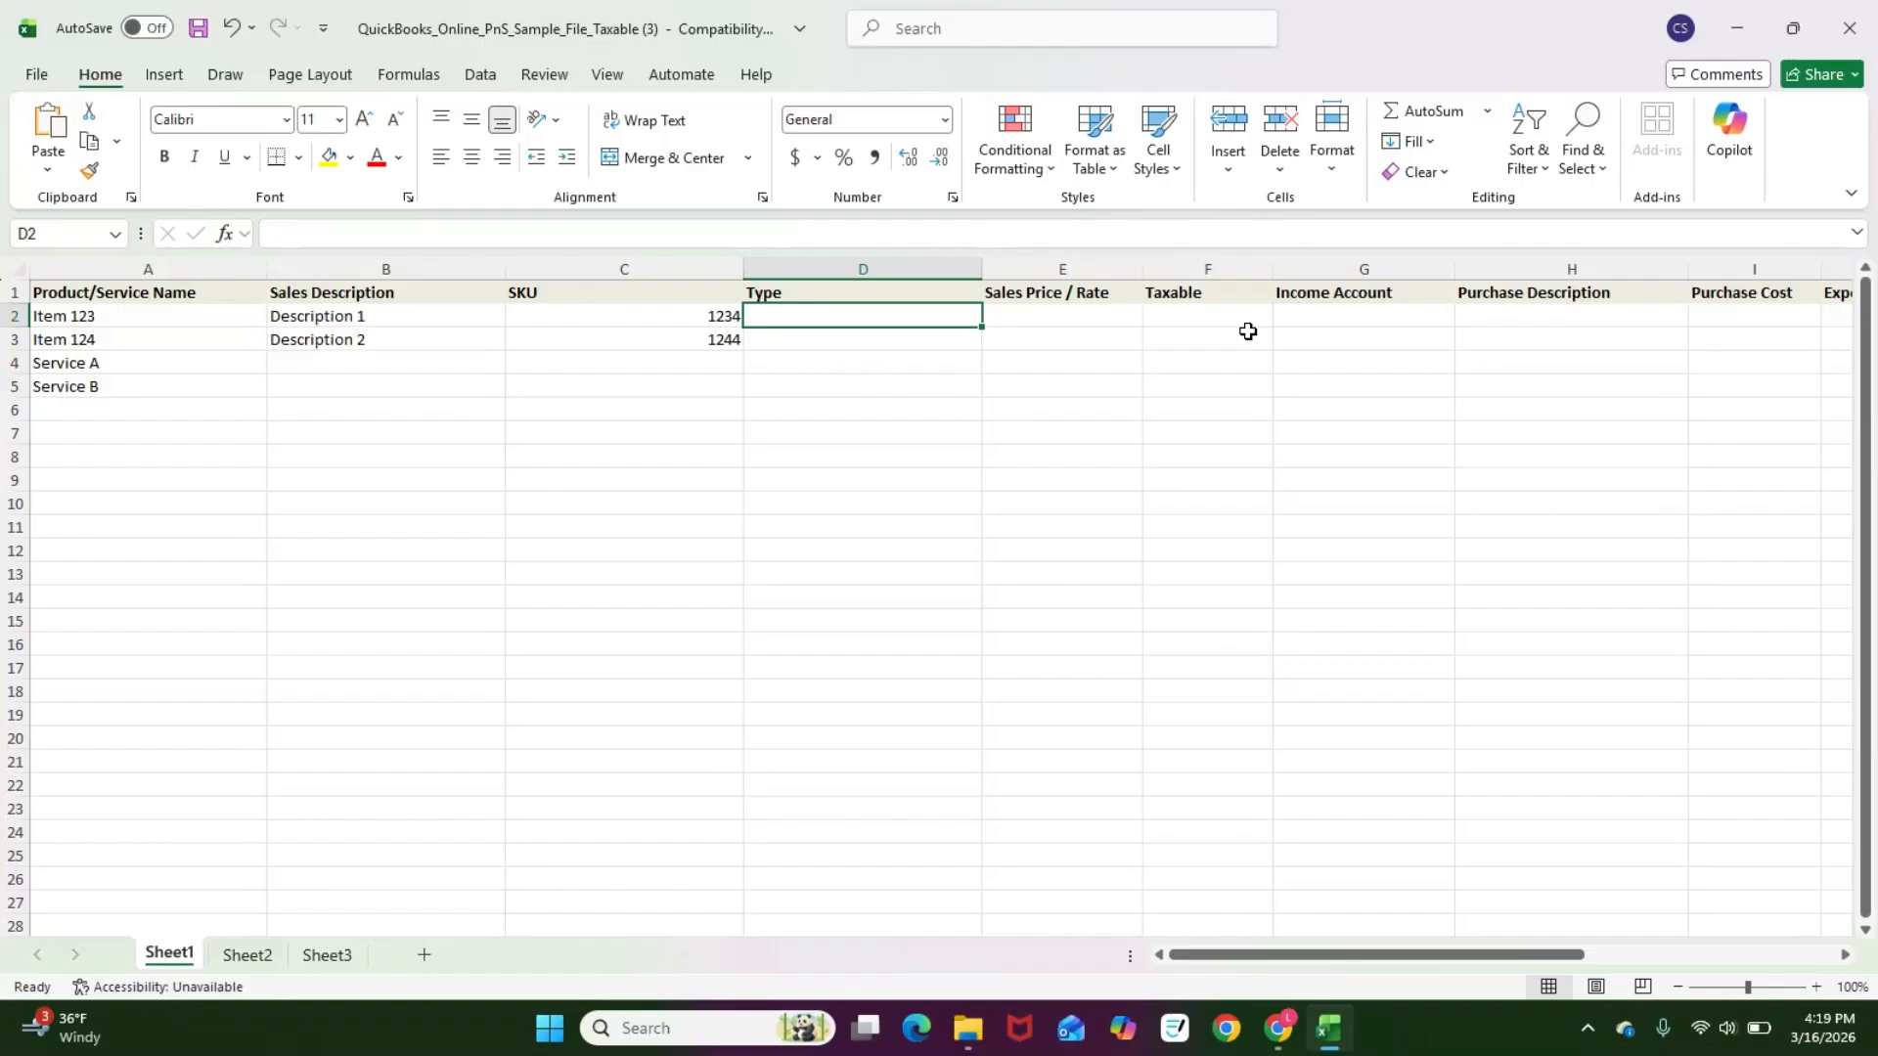
{"action": "type", "text": "I"}
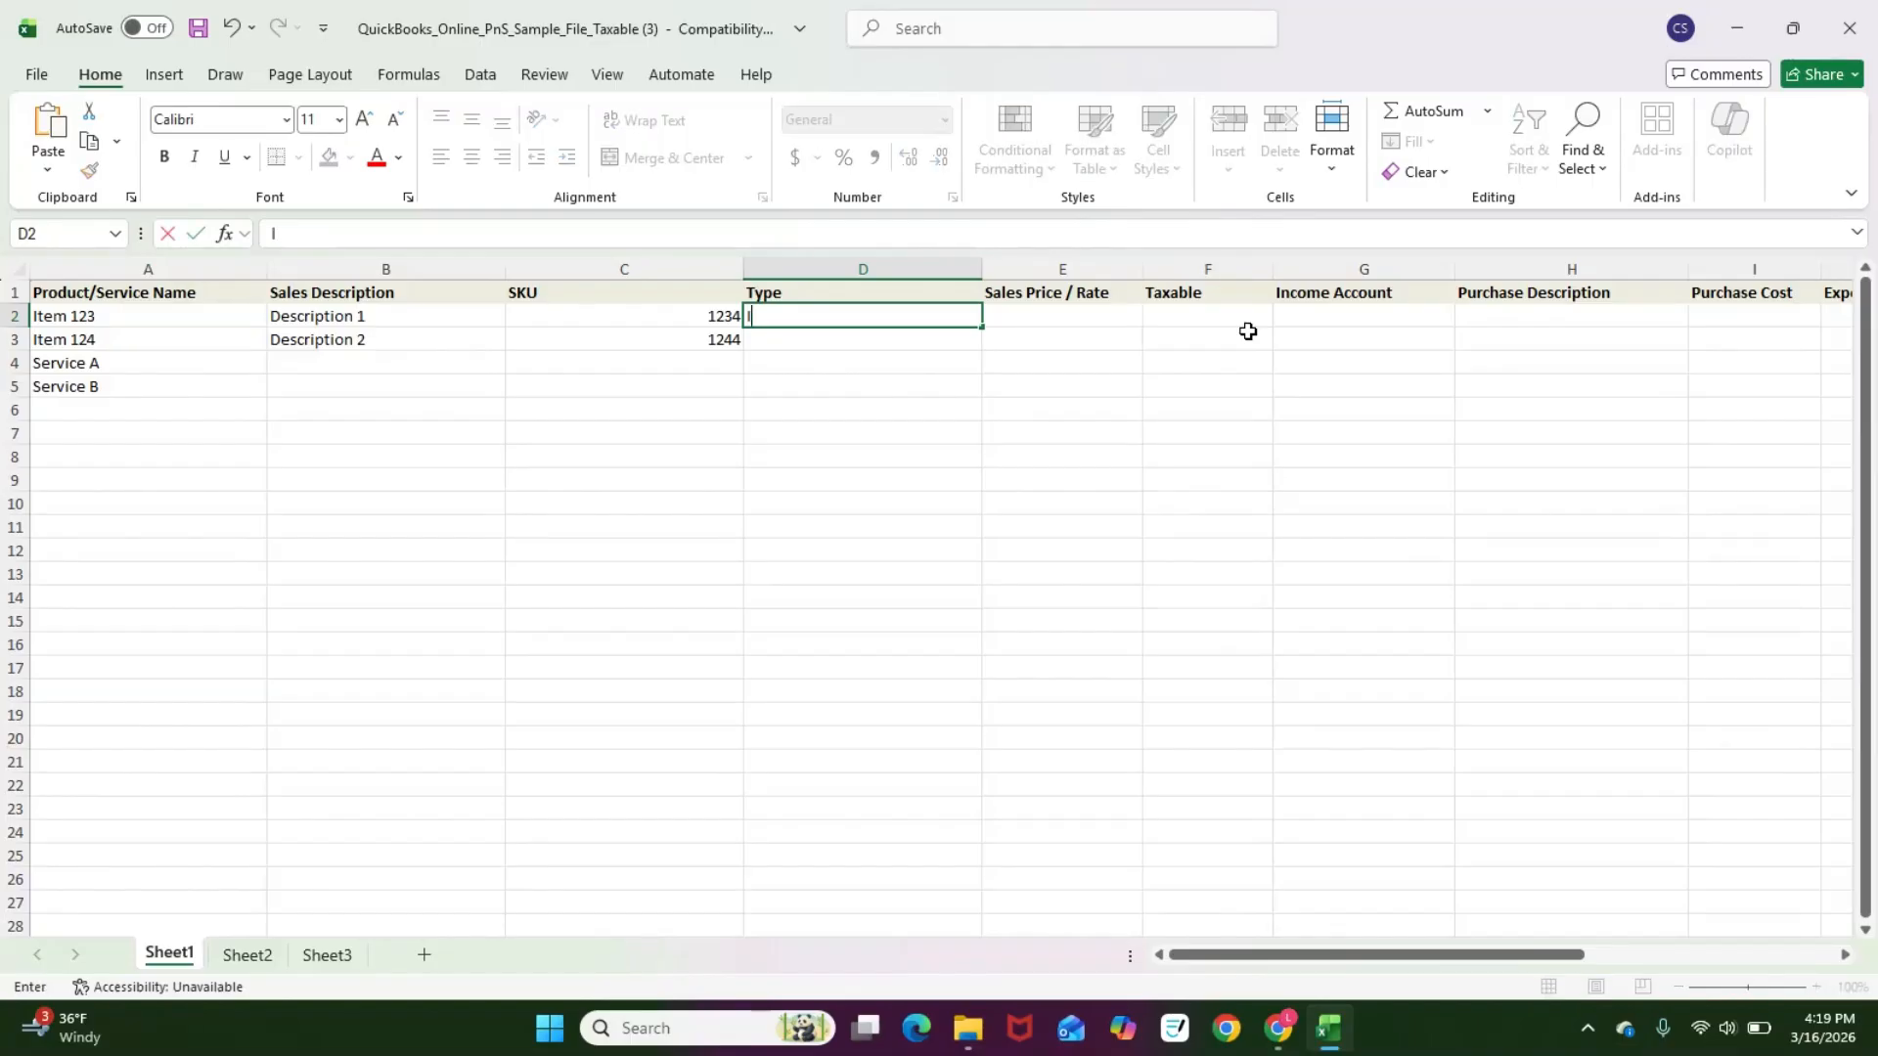
{"action": "type", "text": "nventory"}
{"action": "key", "text": "Return"}
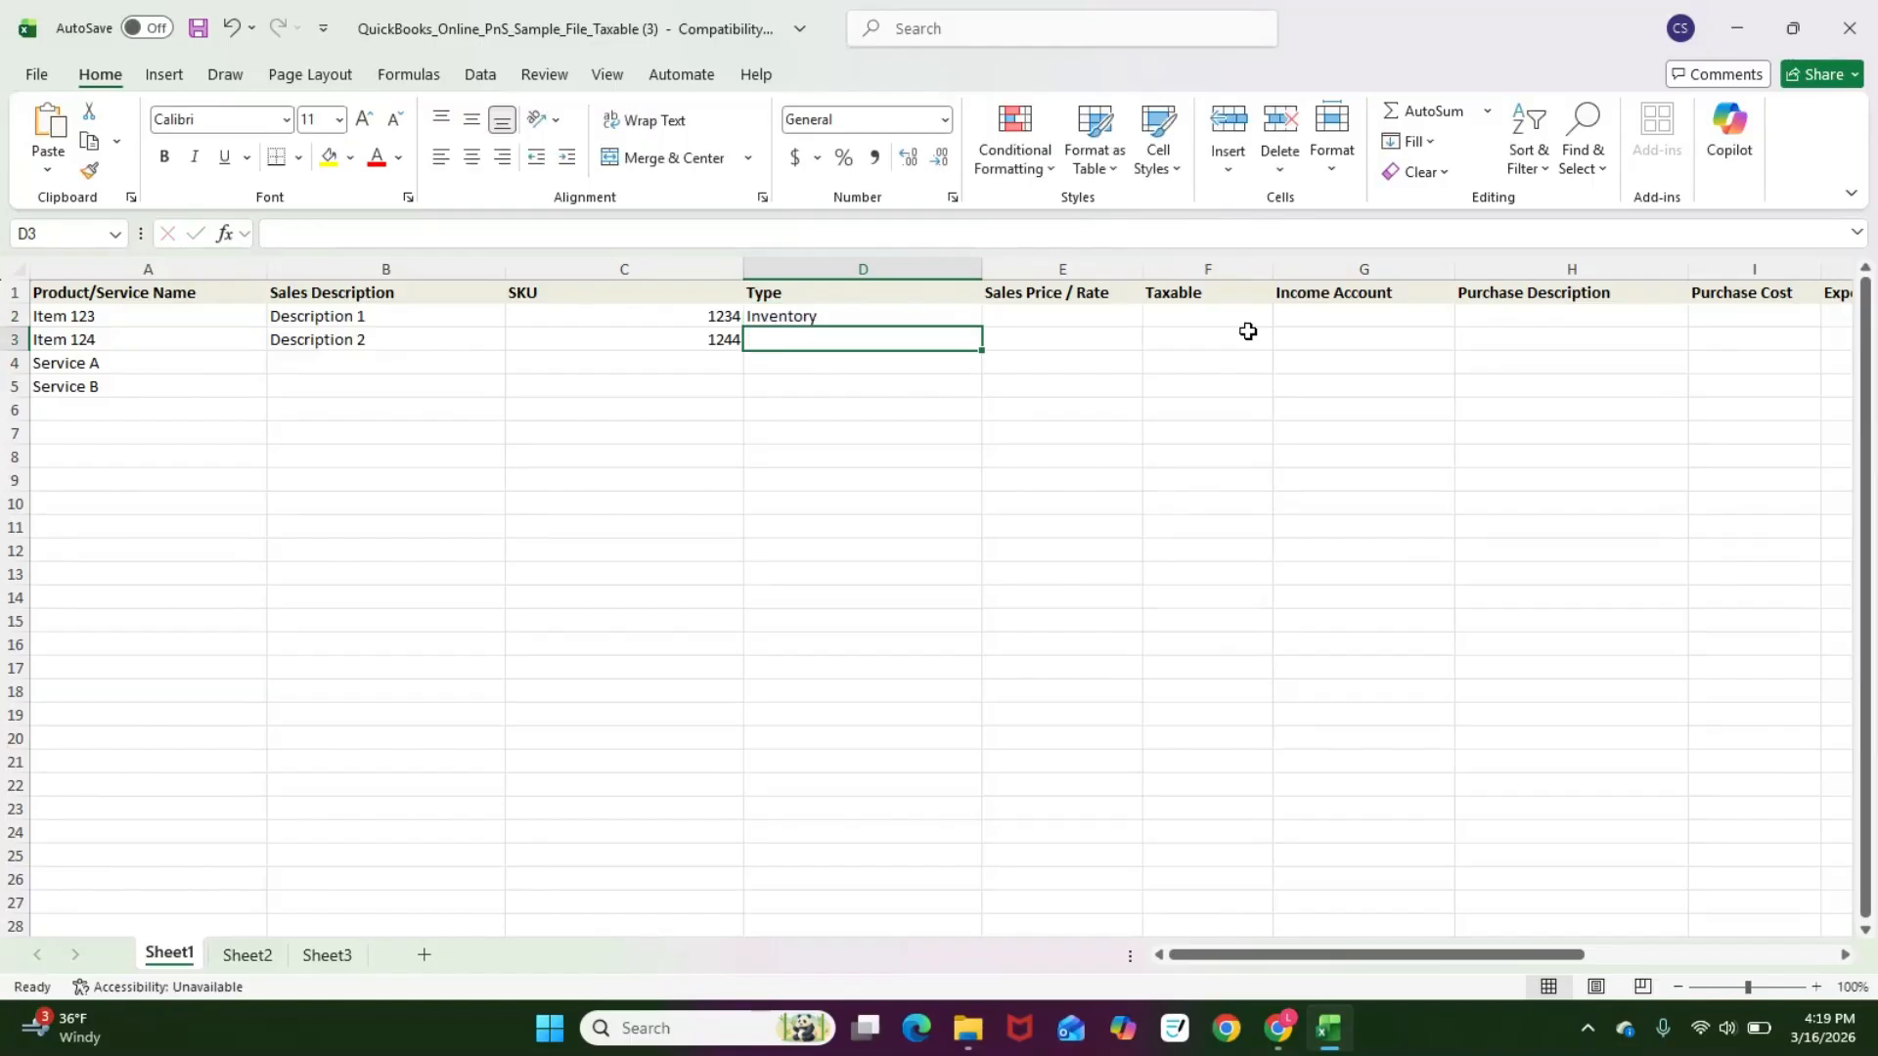
{"action": "type", "text": "Inven"}
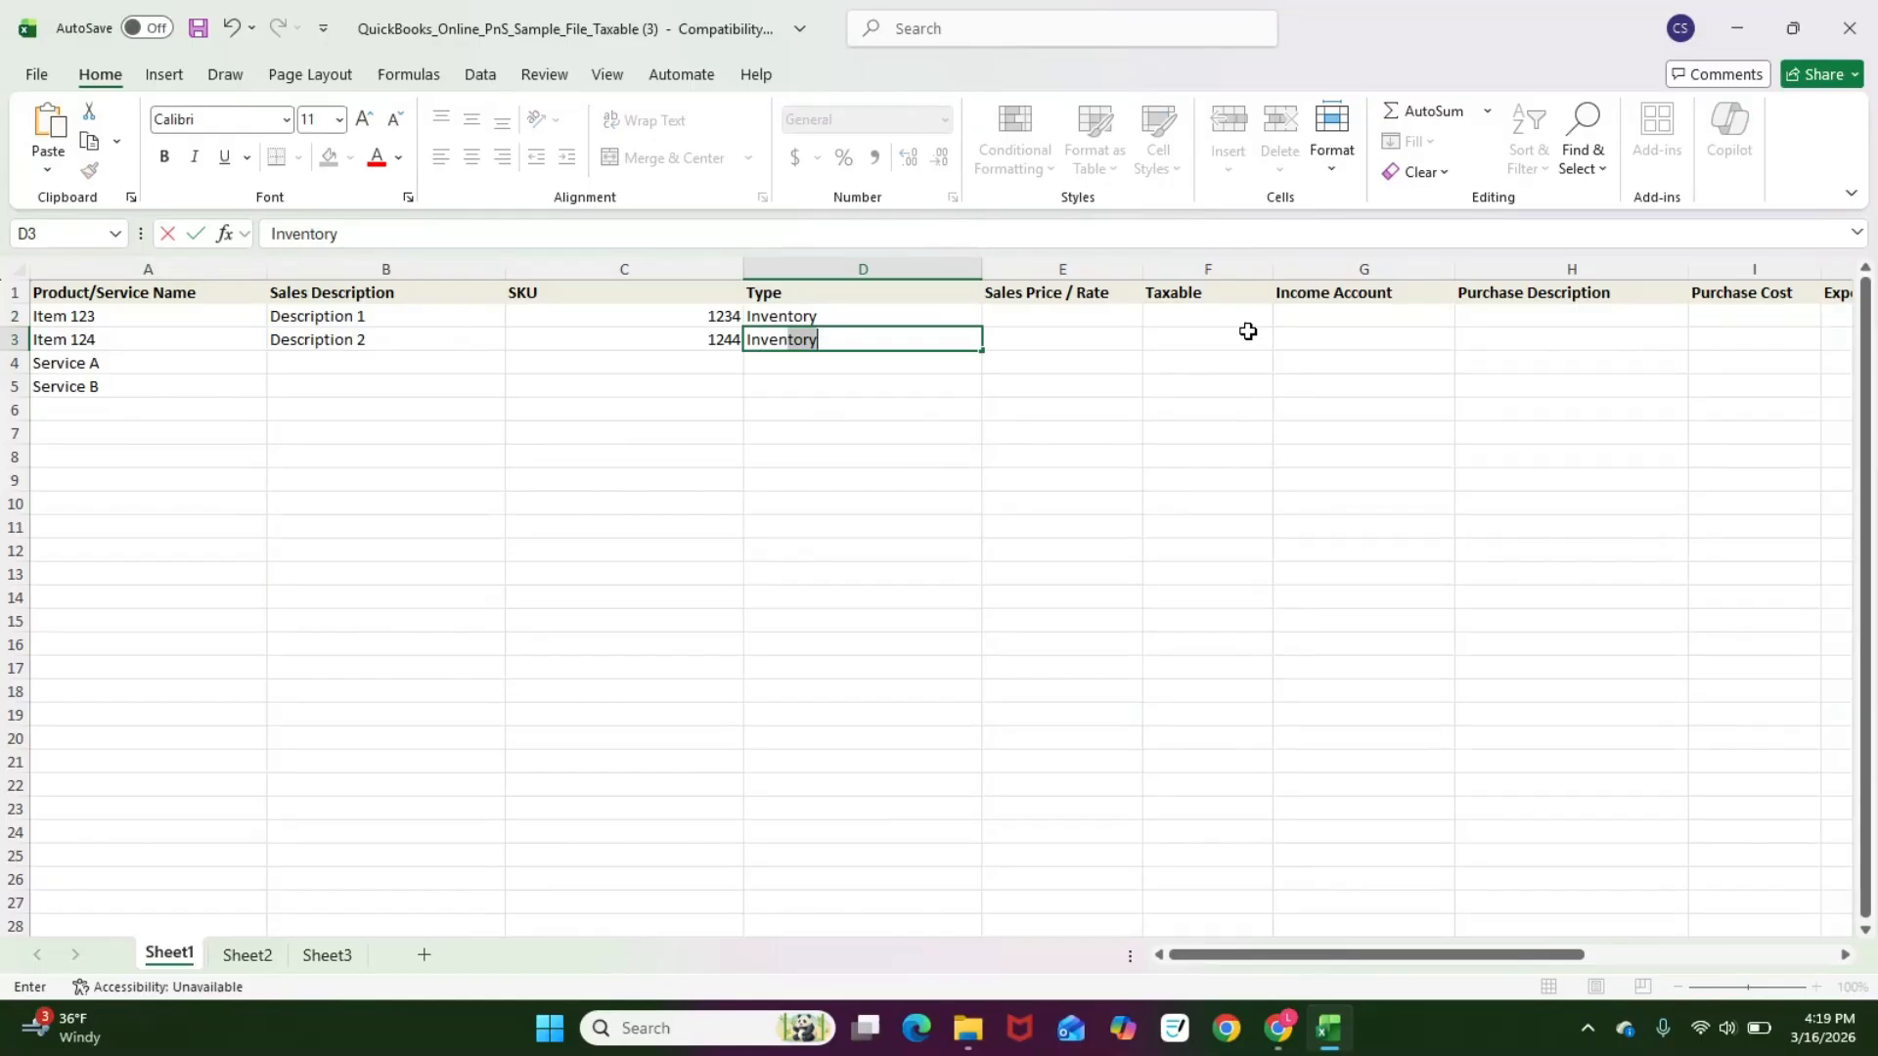
{"action": "key", "text": "Return"}
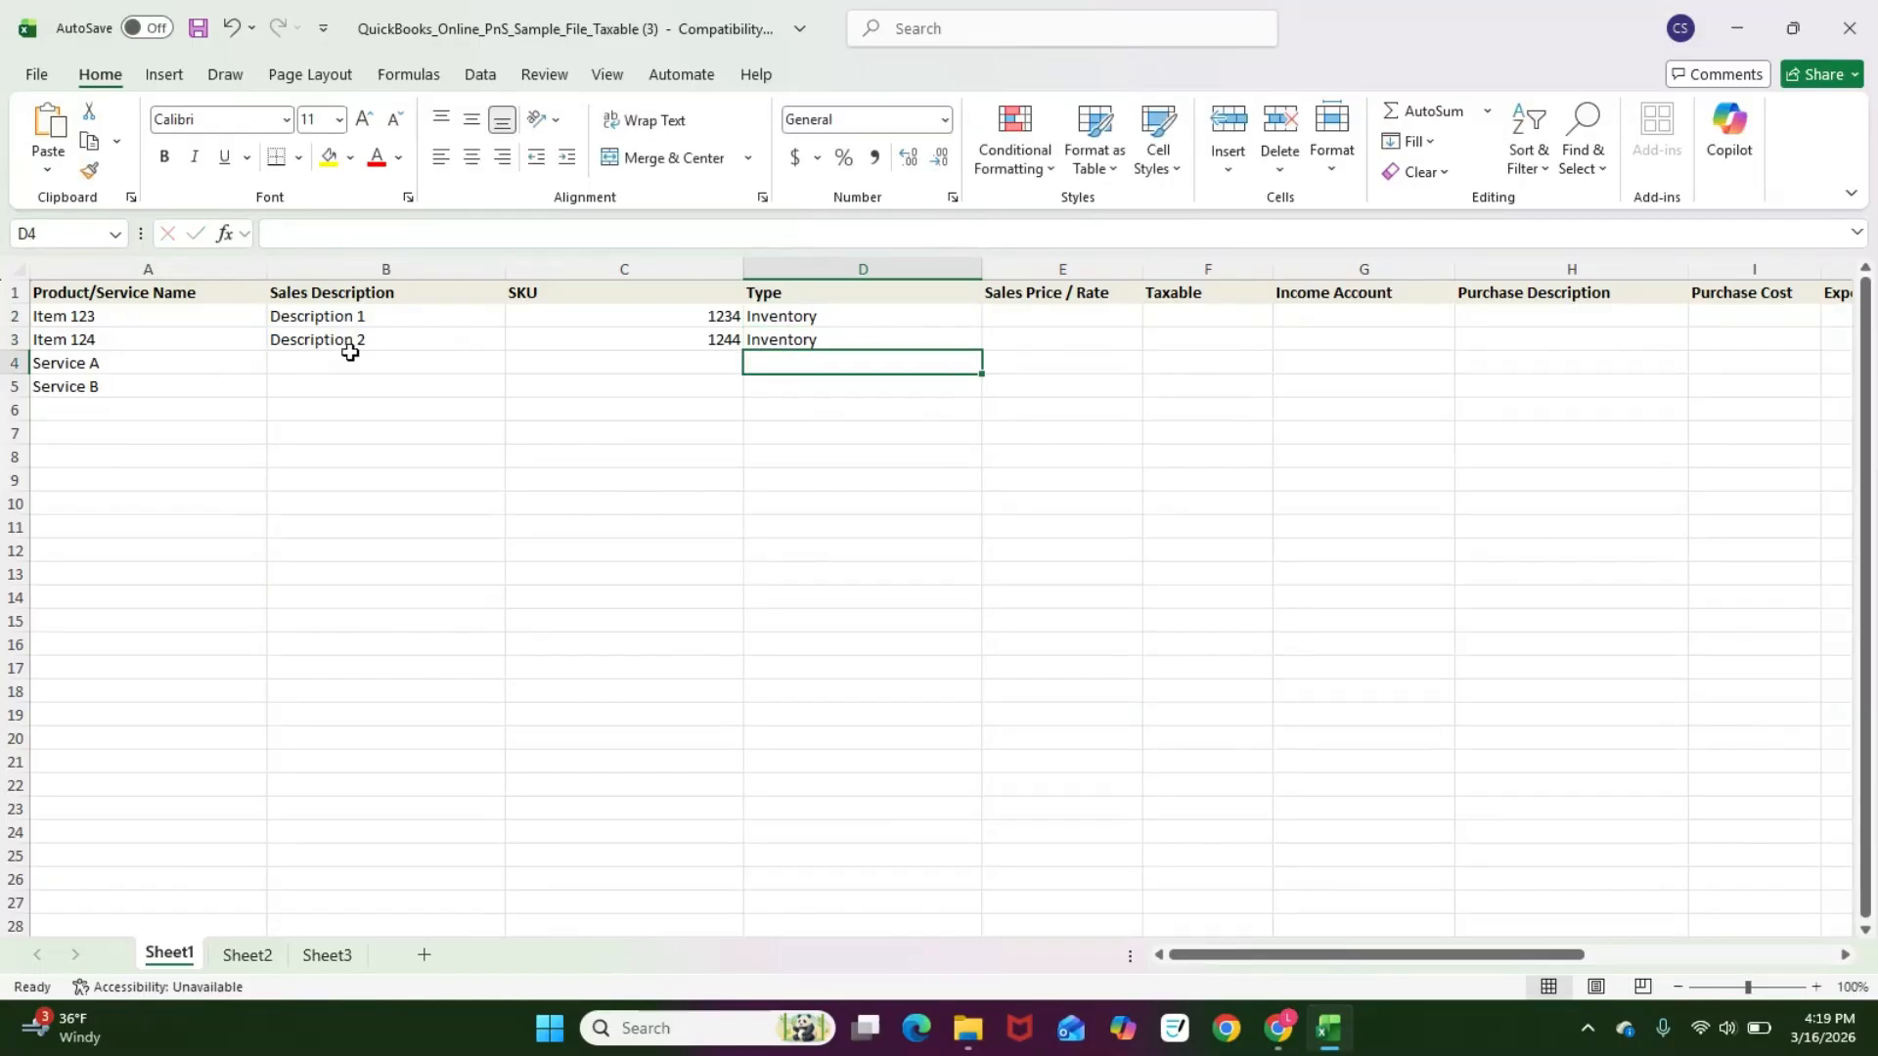
{"action": "left_click", "coordinate": [815, 333]}
{"action": "type", "text": "N"}
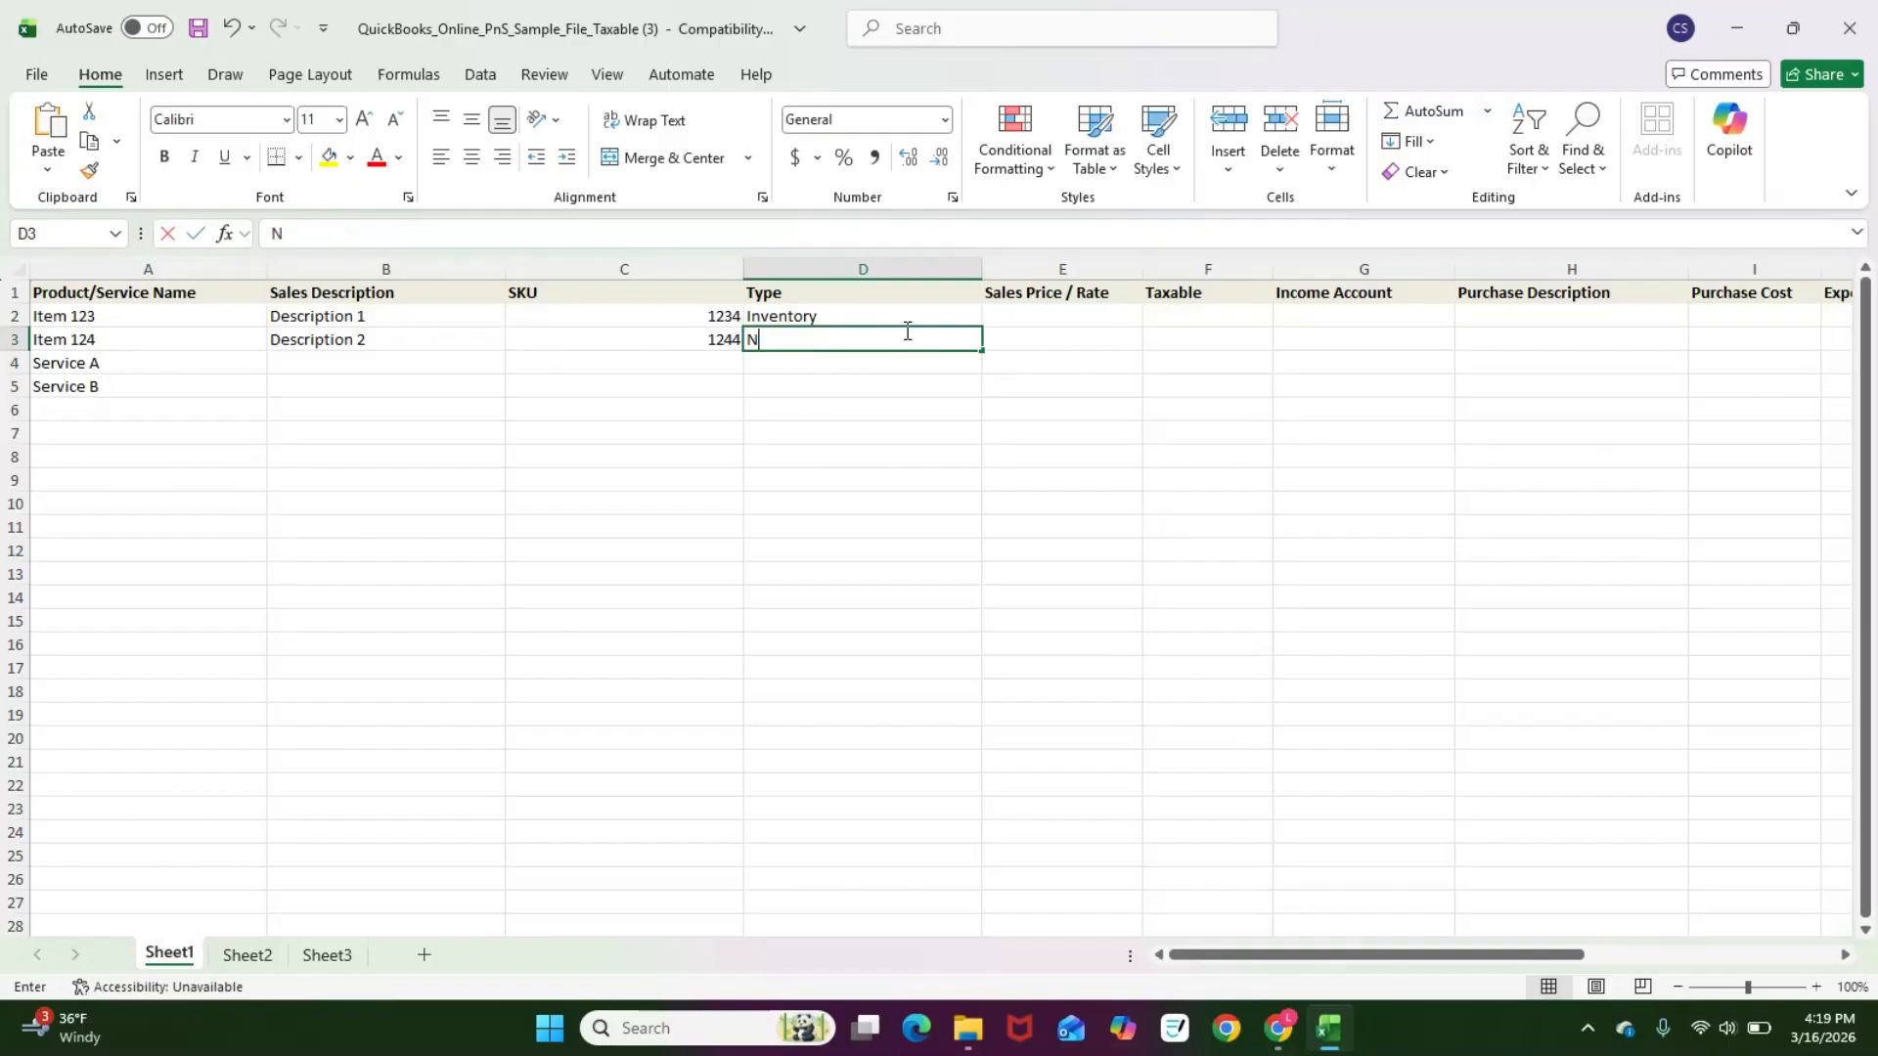
{"action": "type", "text": "onInventory"}
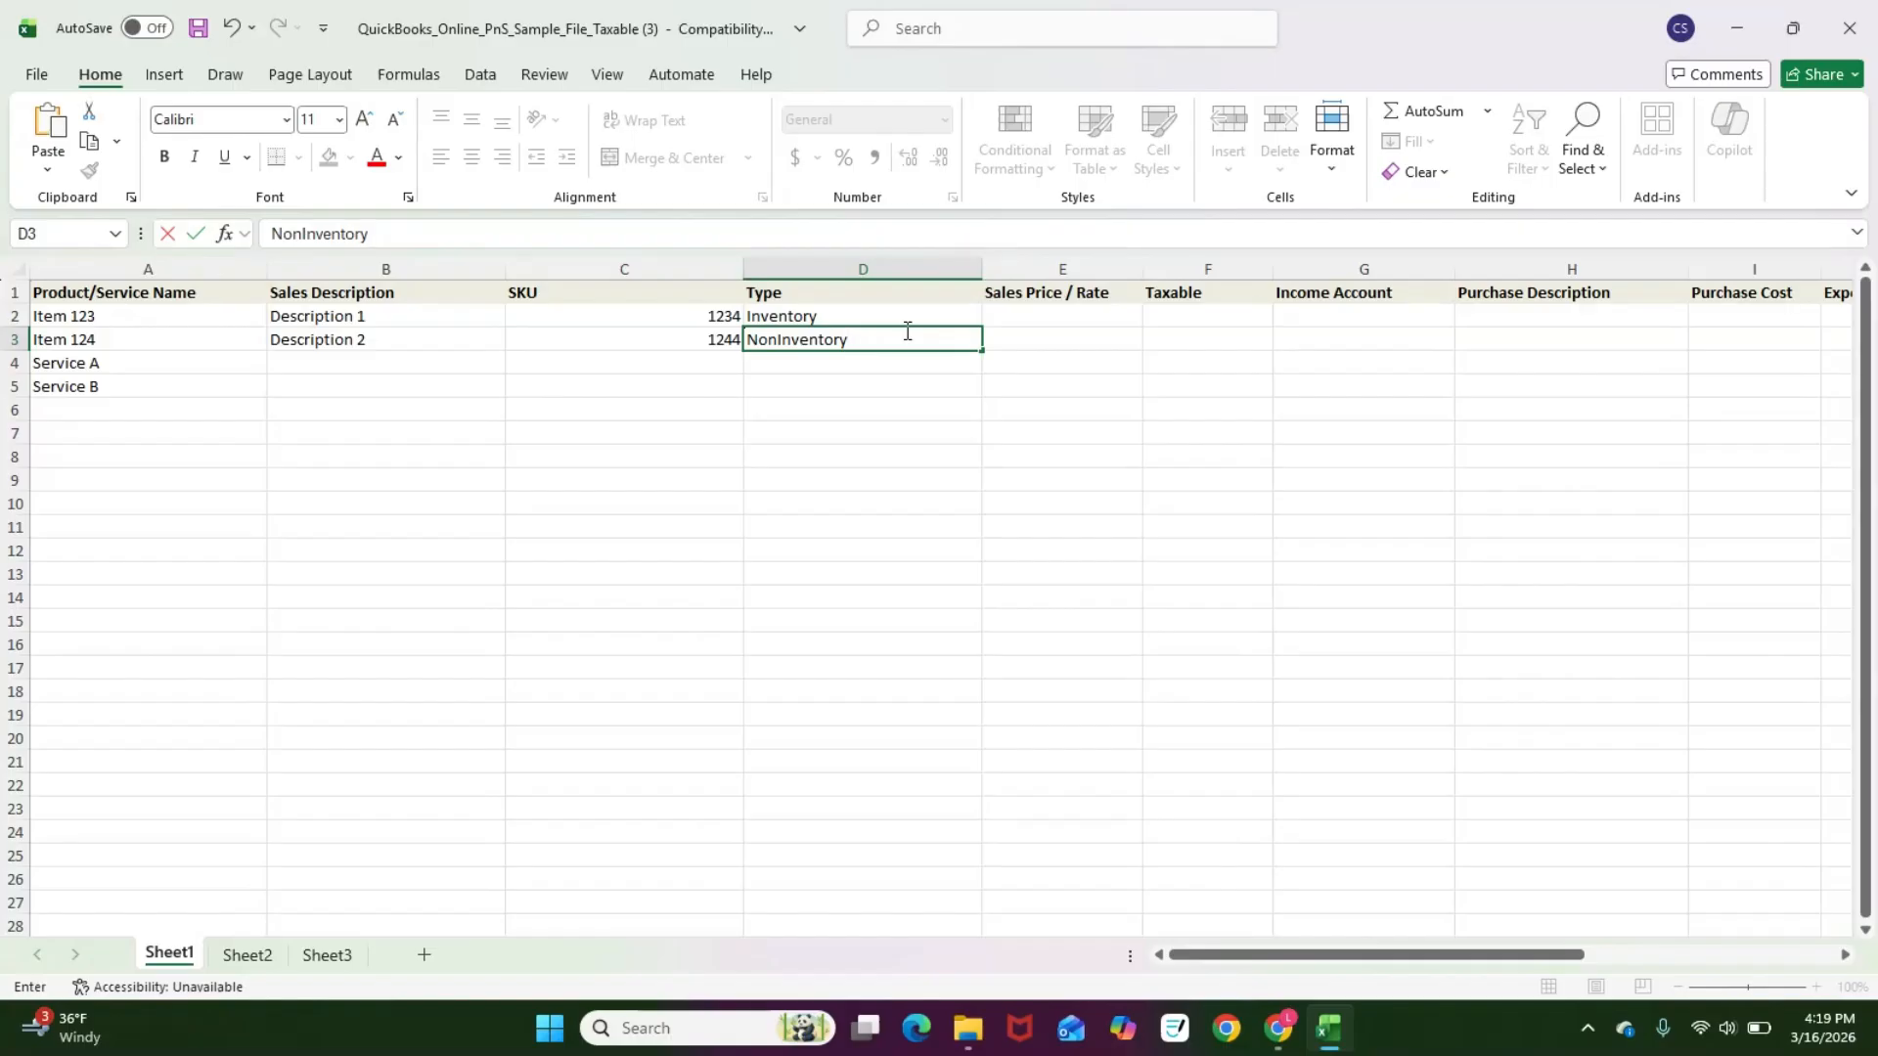
{"action": "key", "text": "Return"}
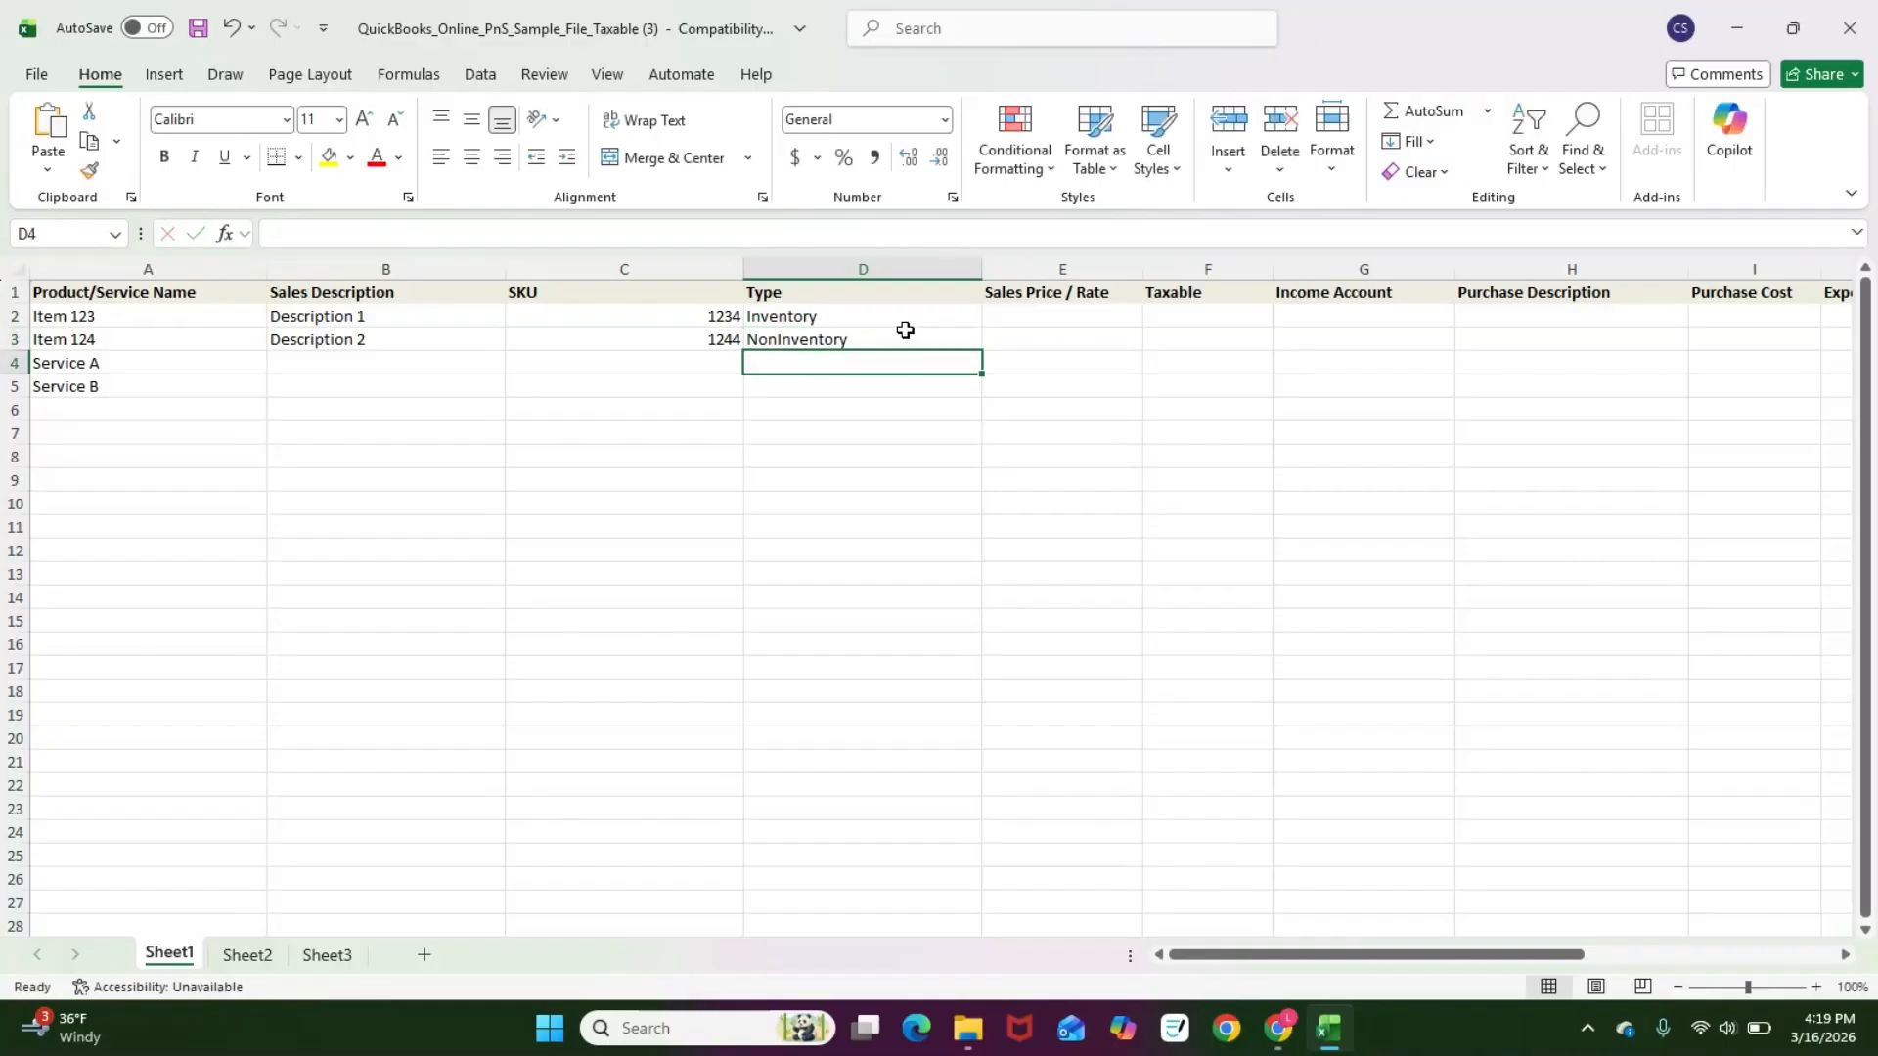
Step: Set the Type of Service A and Service B to Service
{"action": "key", "text": "Up"}
{"action": "key", "text": "Down"}
{"action": "type", "text": "Service"}
{"action": "key", "text": "Return"}
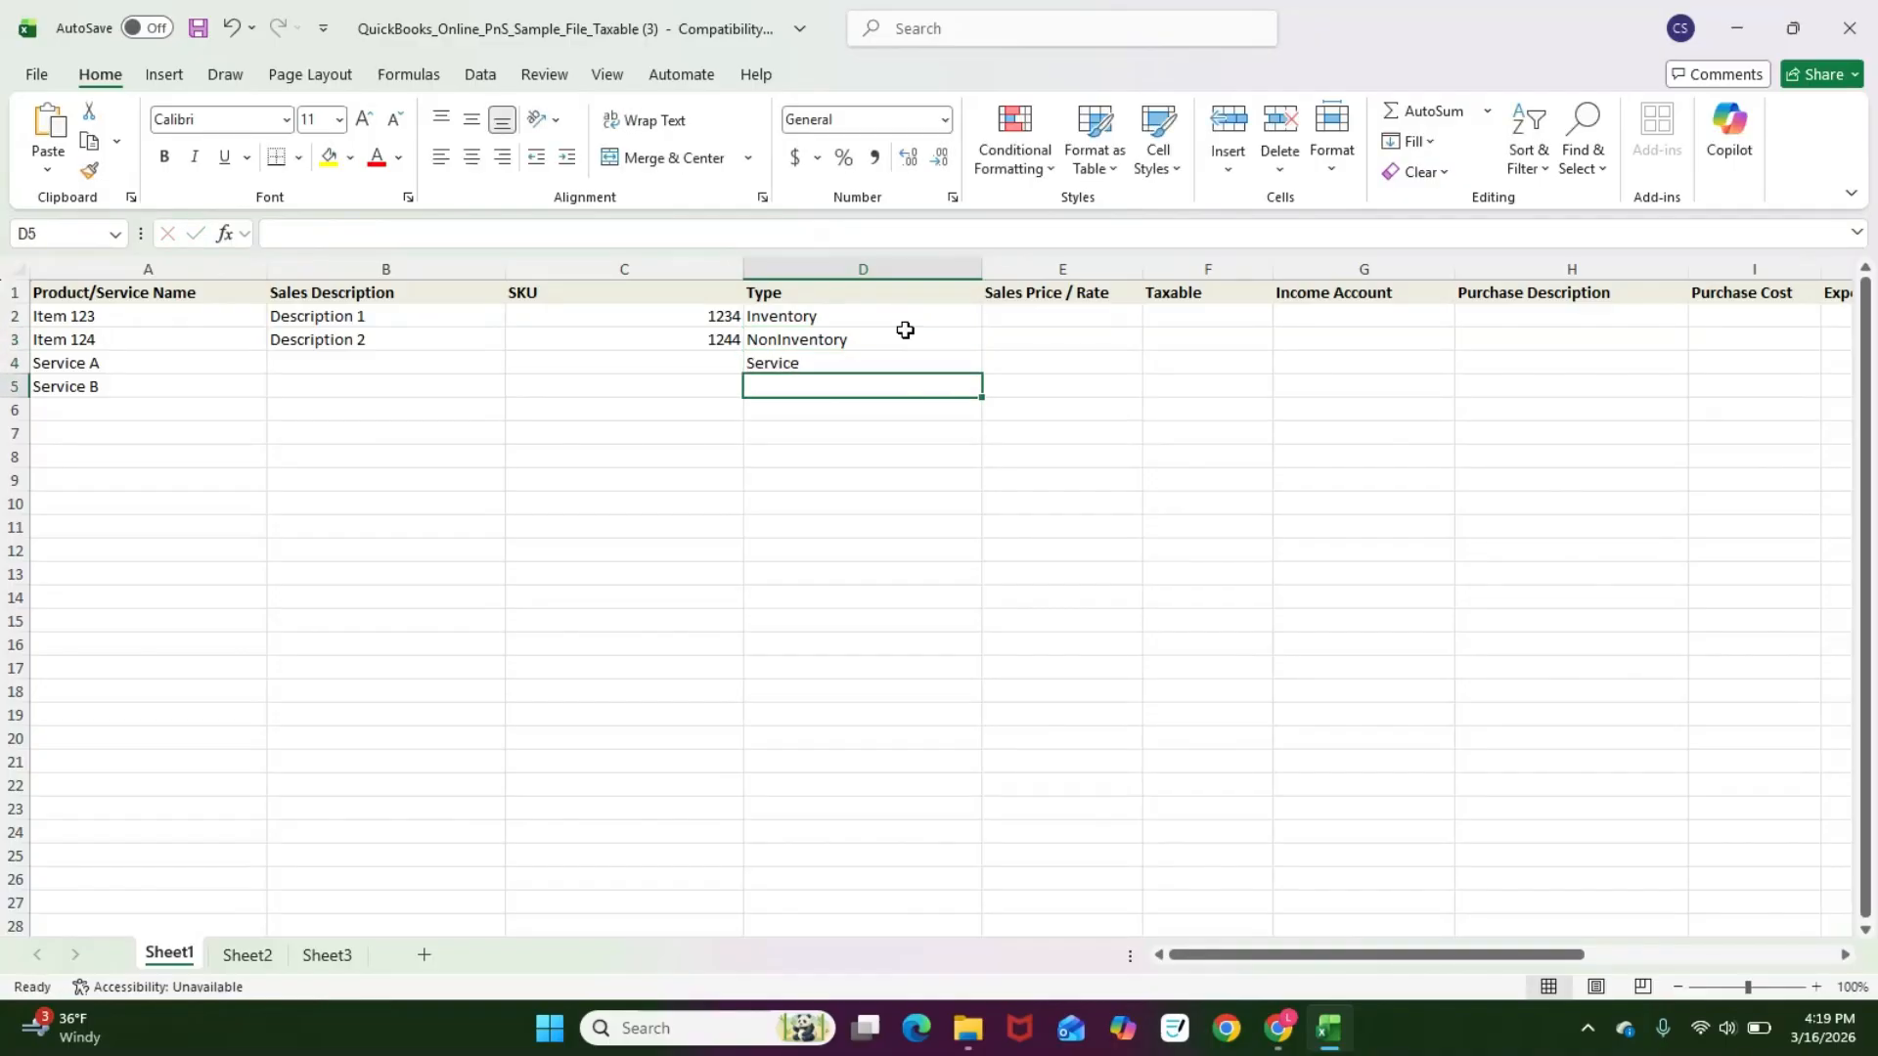
{"action": "type", "text": "S"}
{"action": "key", "text": "Return"}
Step: Enter sales prices of 0 for Service A and 100 for Service B
{"action": "key", "text": "Up"}
{"action": "key", "text": "Up"}
{"action": "key", "text": "Up"}
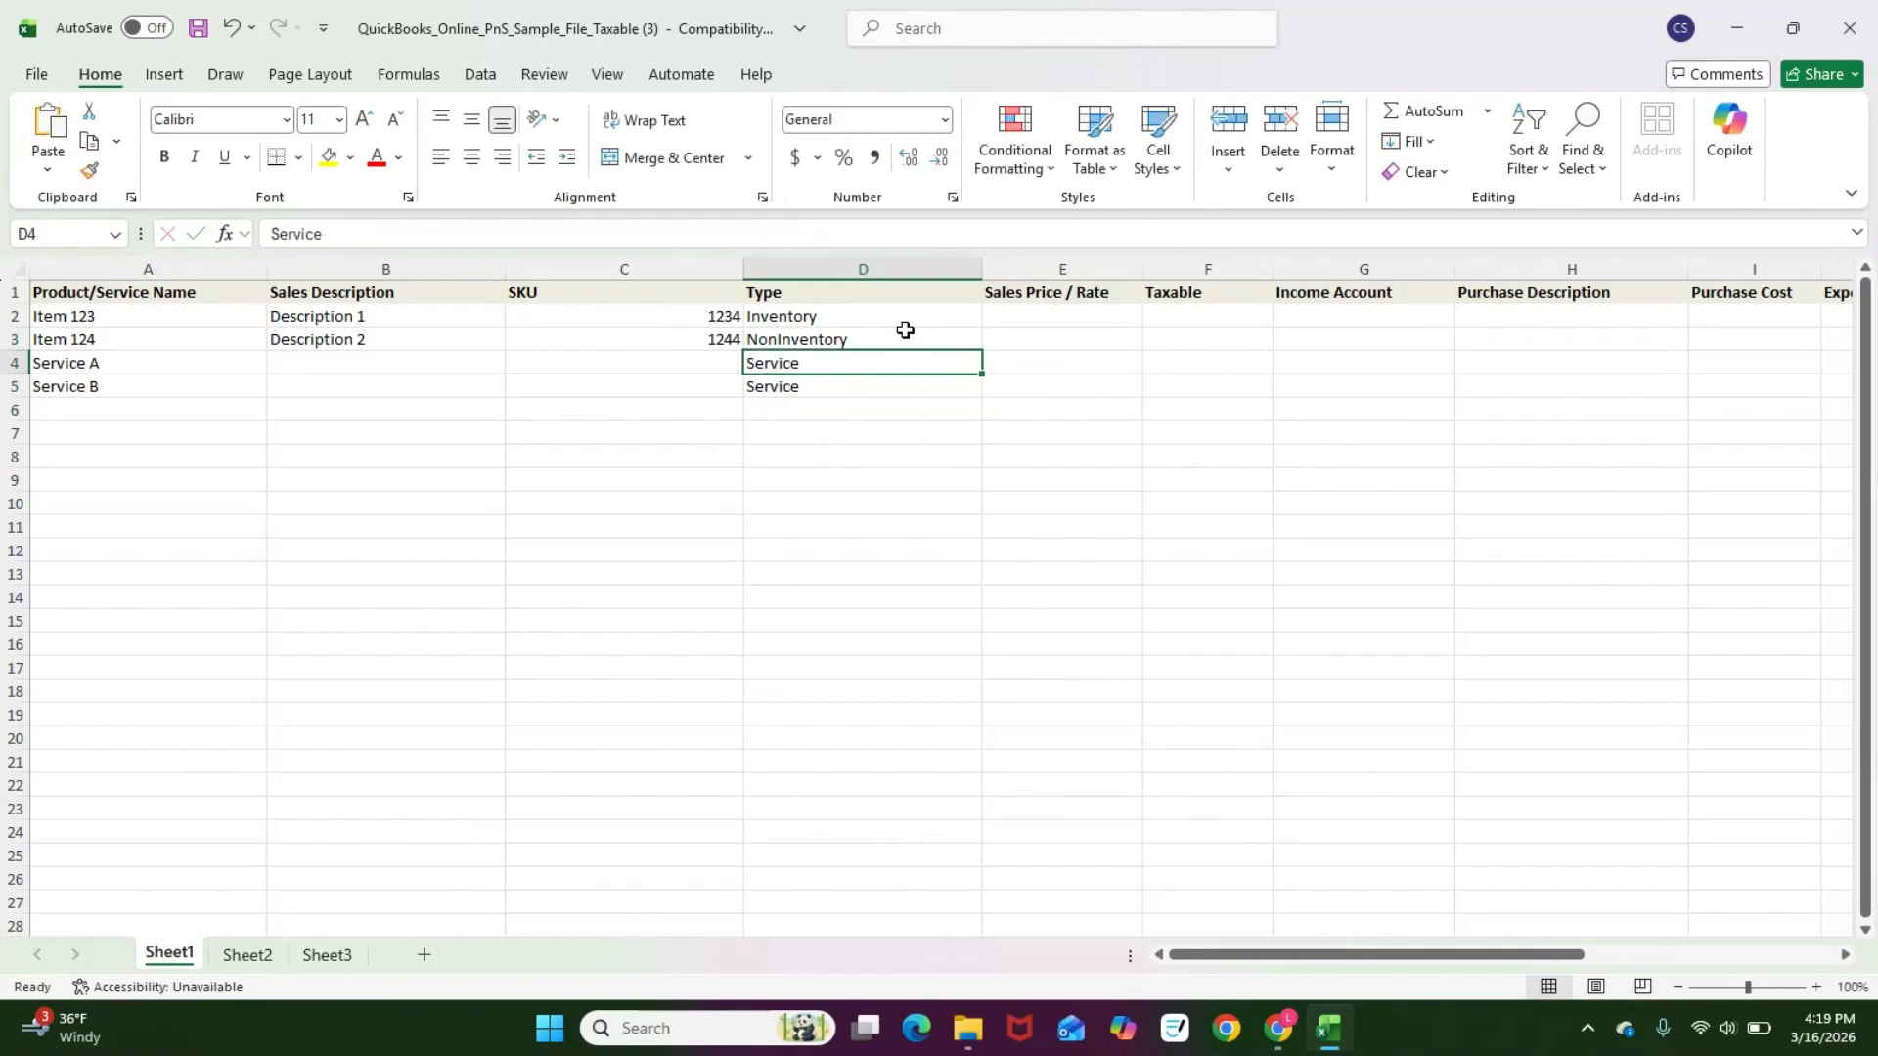
{"action": "key", "text": "Right"}
{"action": "key", "text": "Up"}
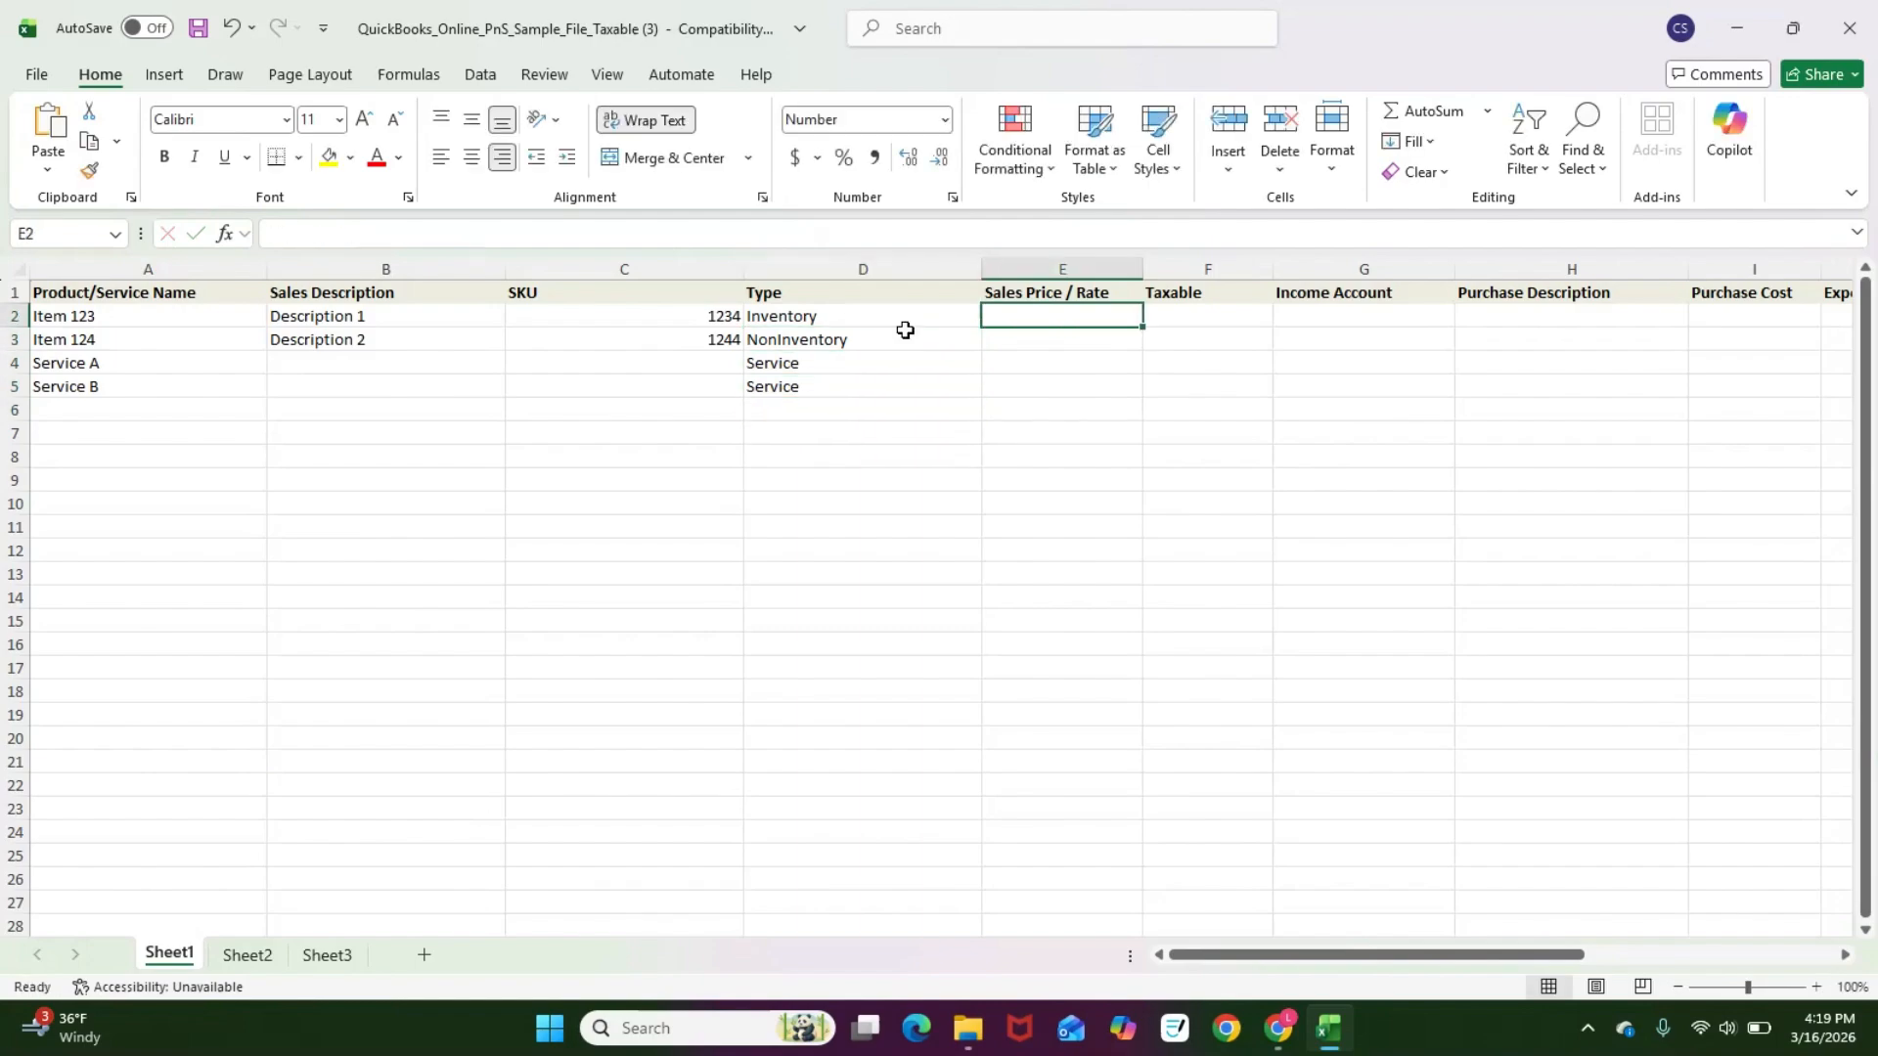
{"action": "key", "text": "Down"}
{"action": "key", "text": "Down"}
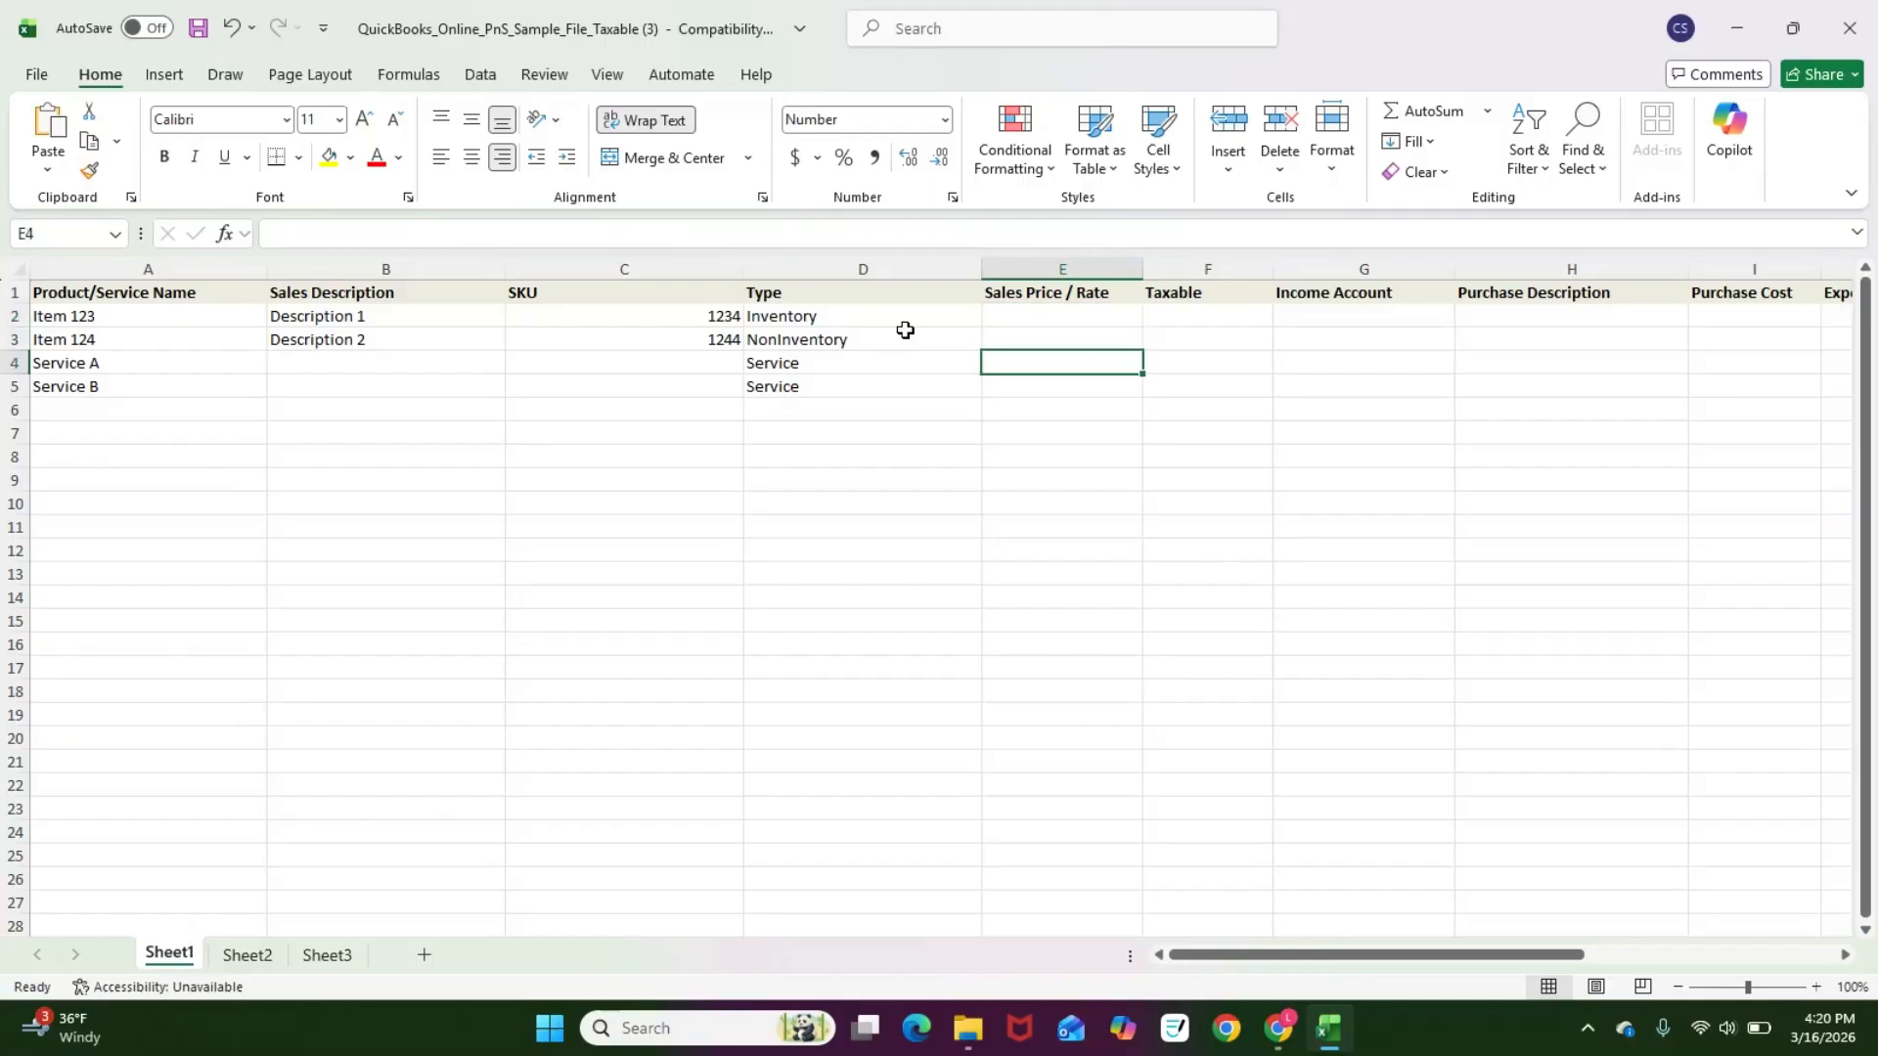
{"action": "type", "text": "0"}
{"action": "key", "text": "Return"}
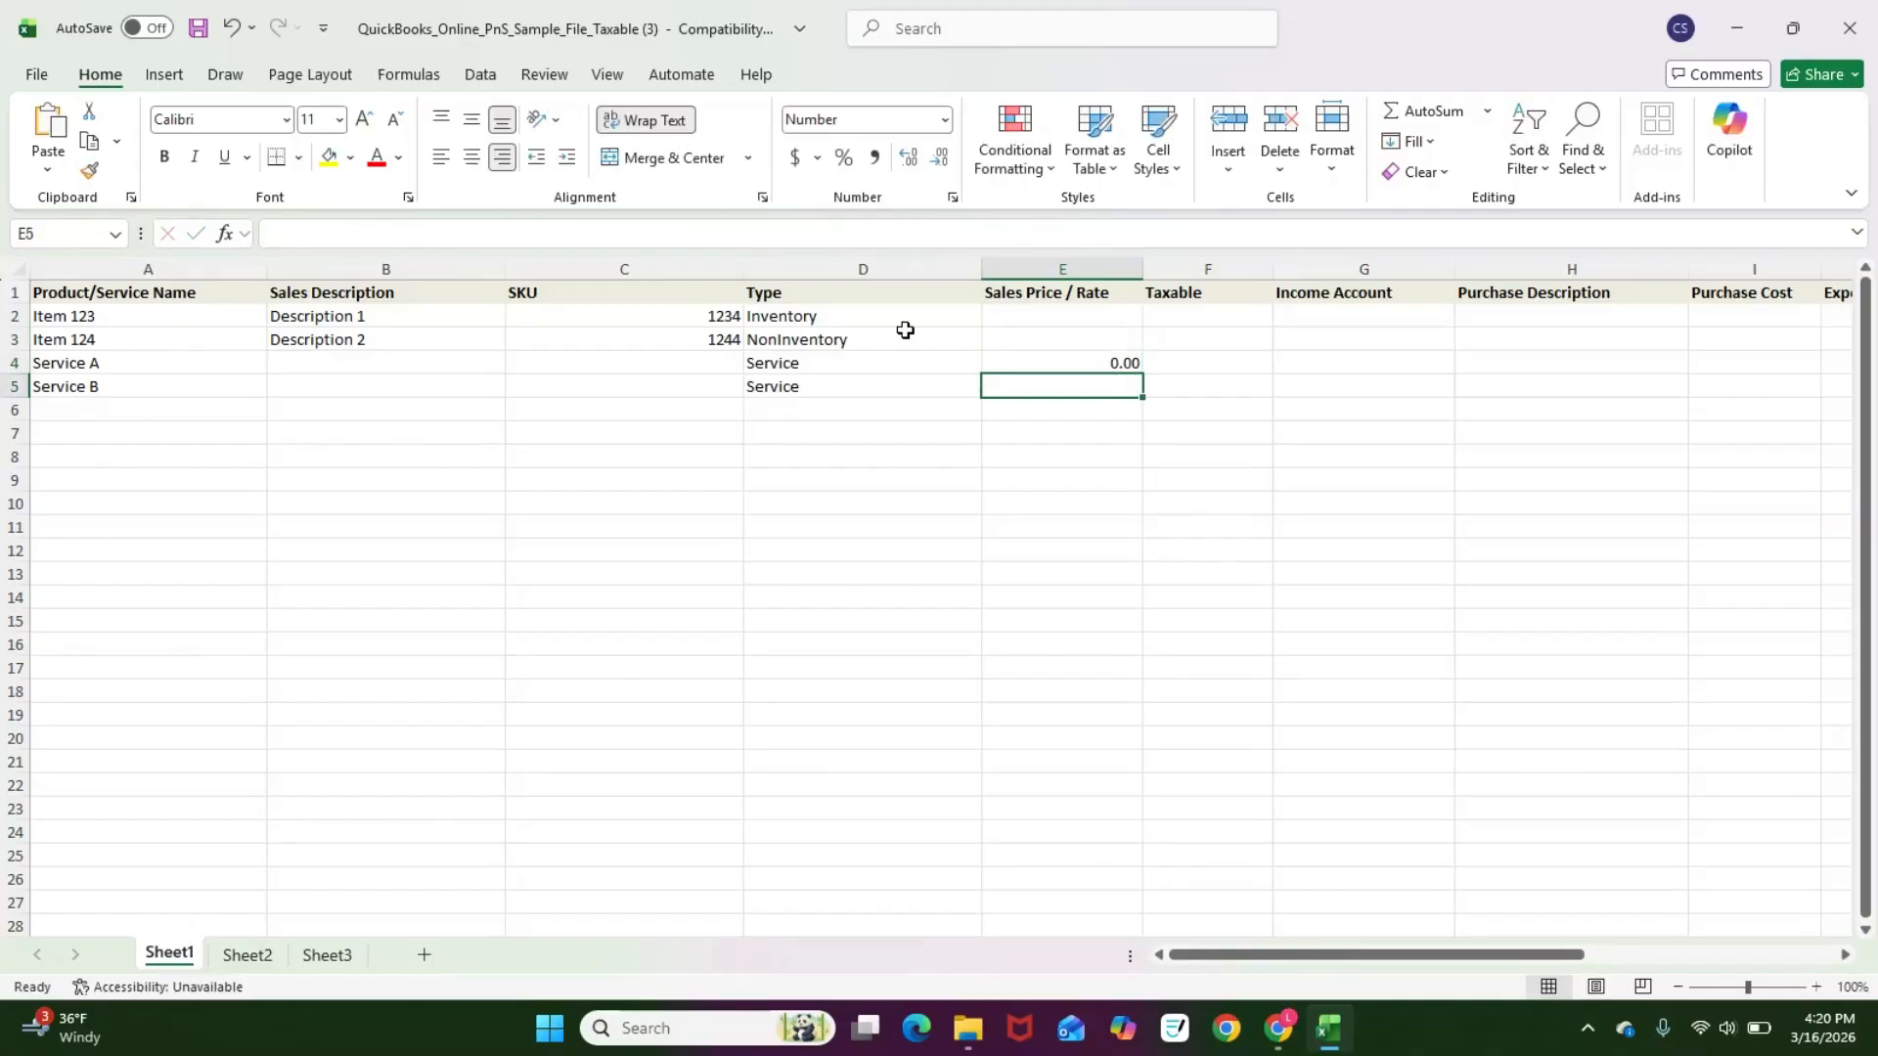
{"action": "type", "text": "100"}
{"action": "key", "text": "Return"}
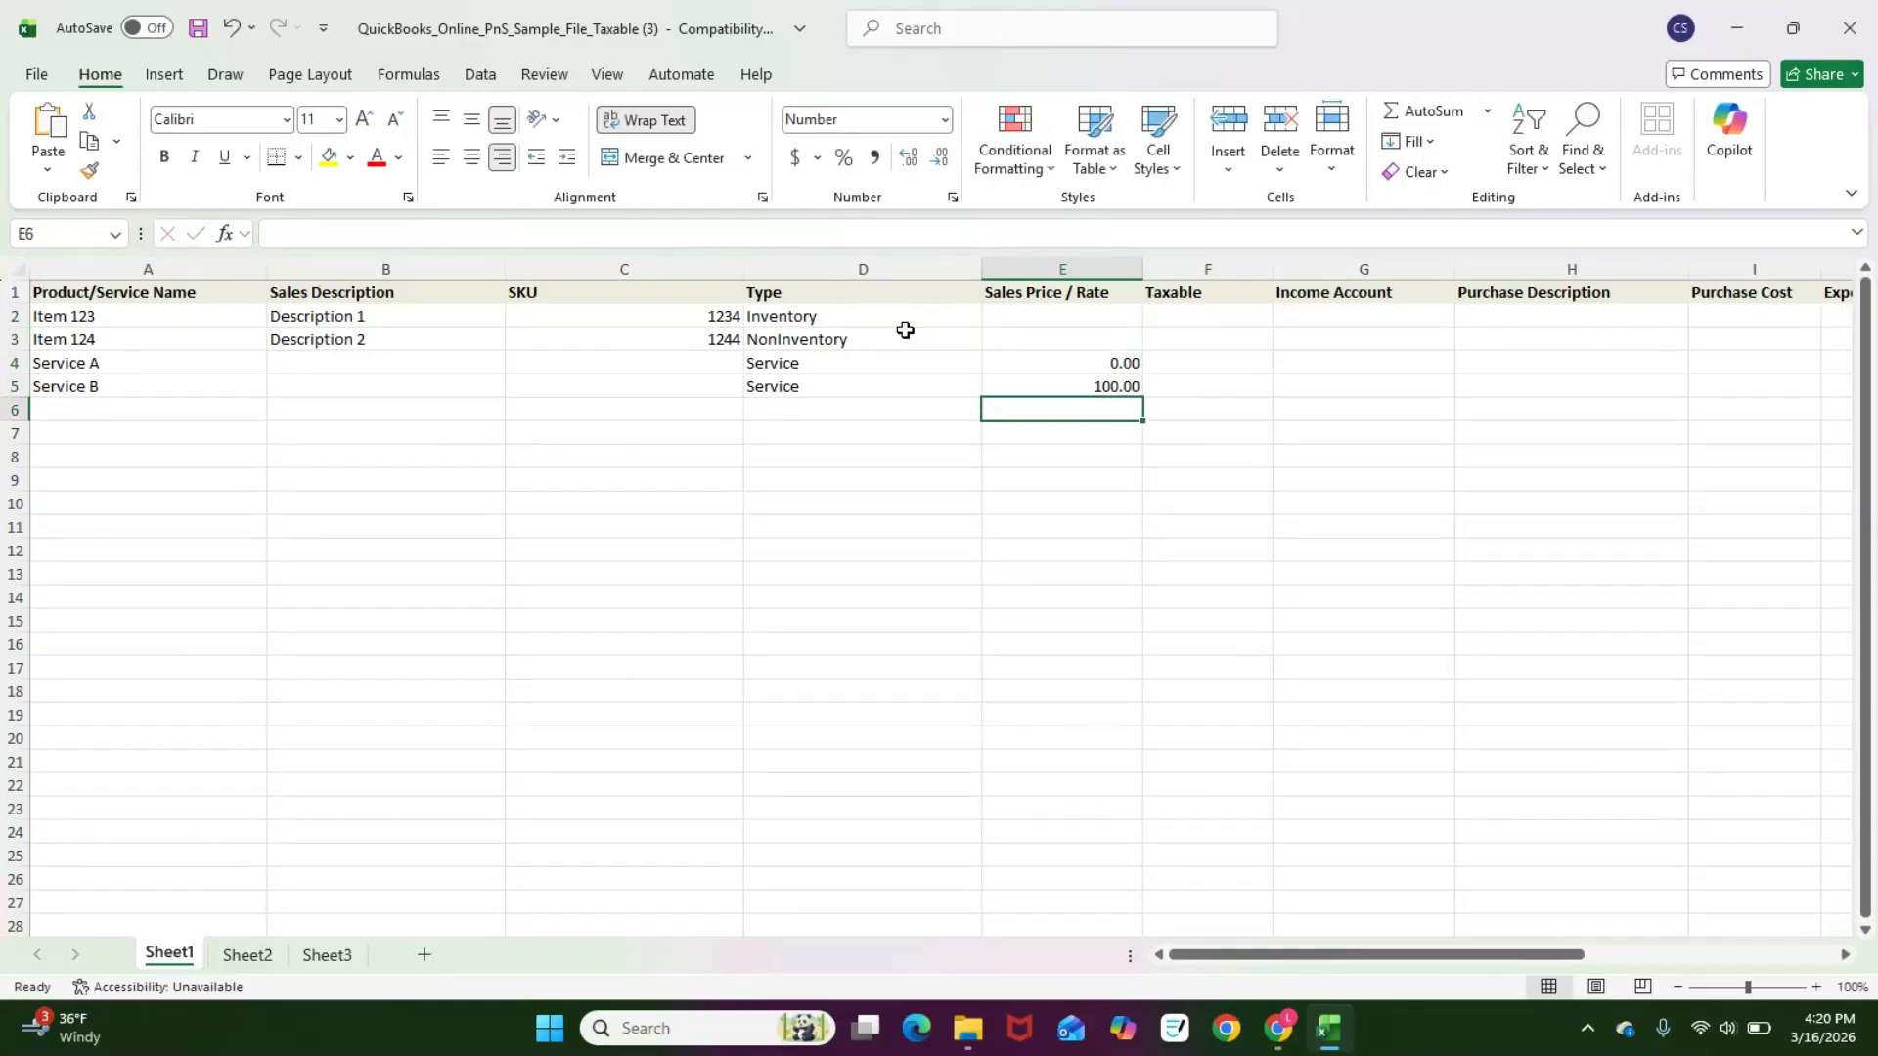
Step: Enter sales prices of 5 for Item 123 and 6 for Item 124
{"action": "key", "text": "Up"}
{"action": "key", "text": "Up"}
{"action": "key", "text": "Up"}
{"action": "key", "text": "Up"}
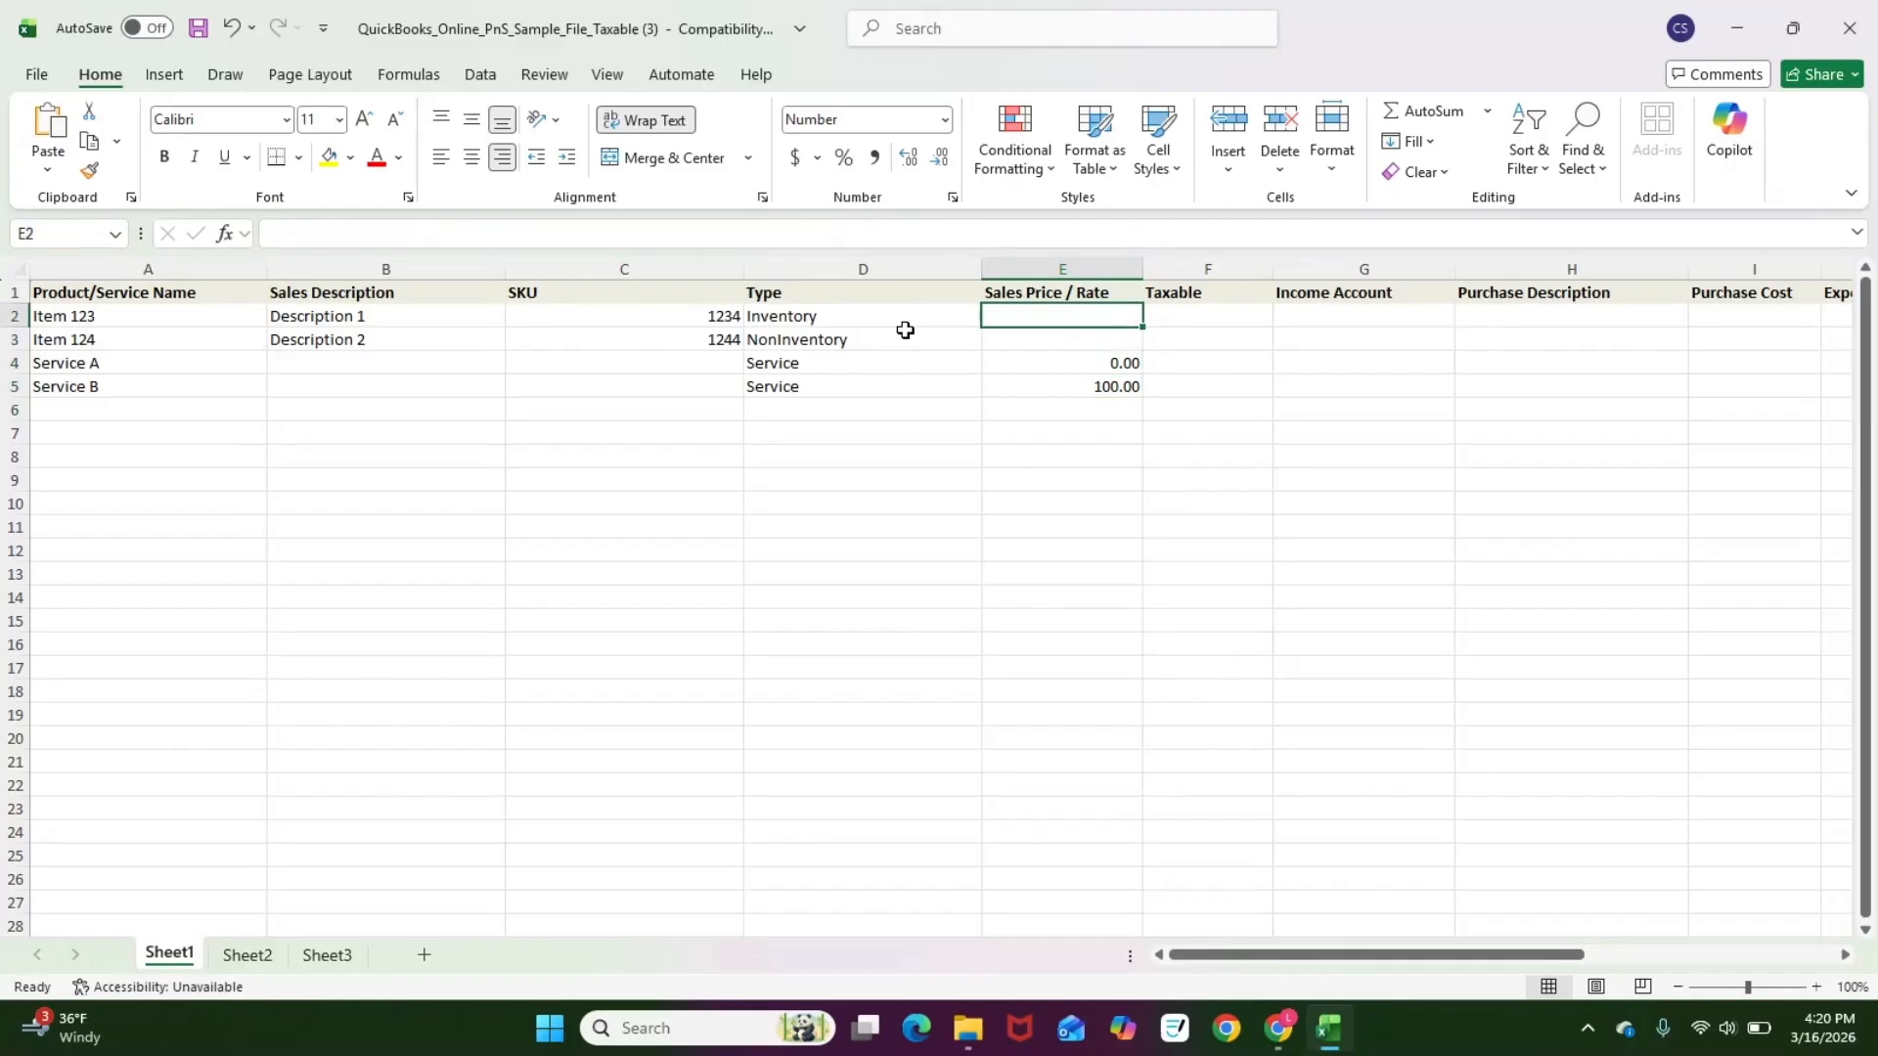
{"action": "type", "text": "5"}
{"action": "key", "text": "Return"}
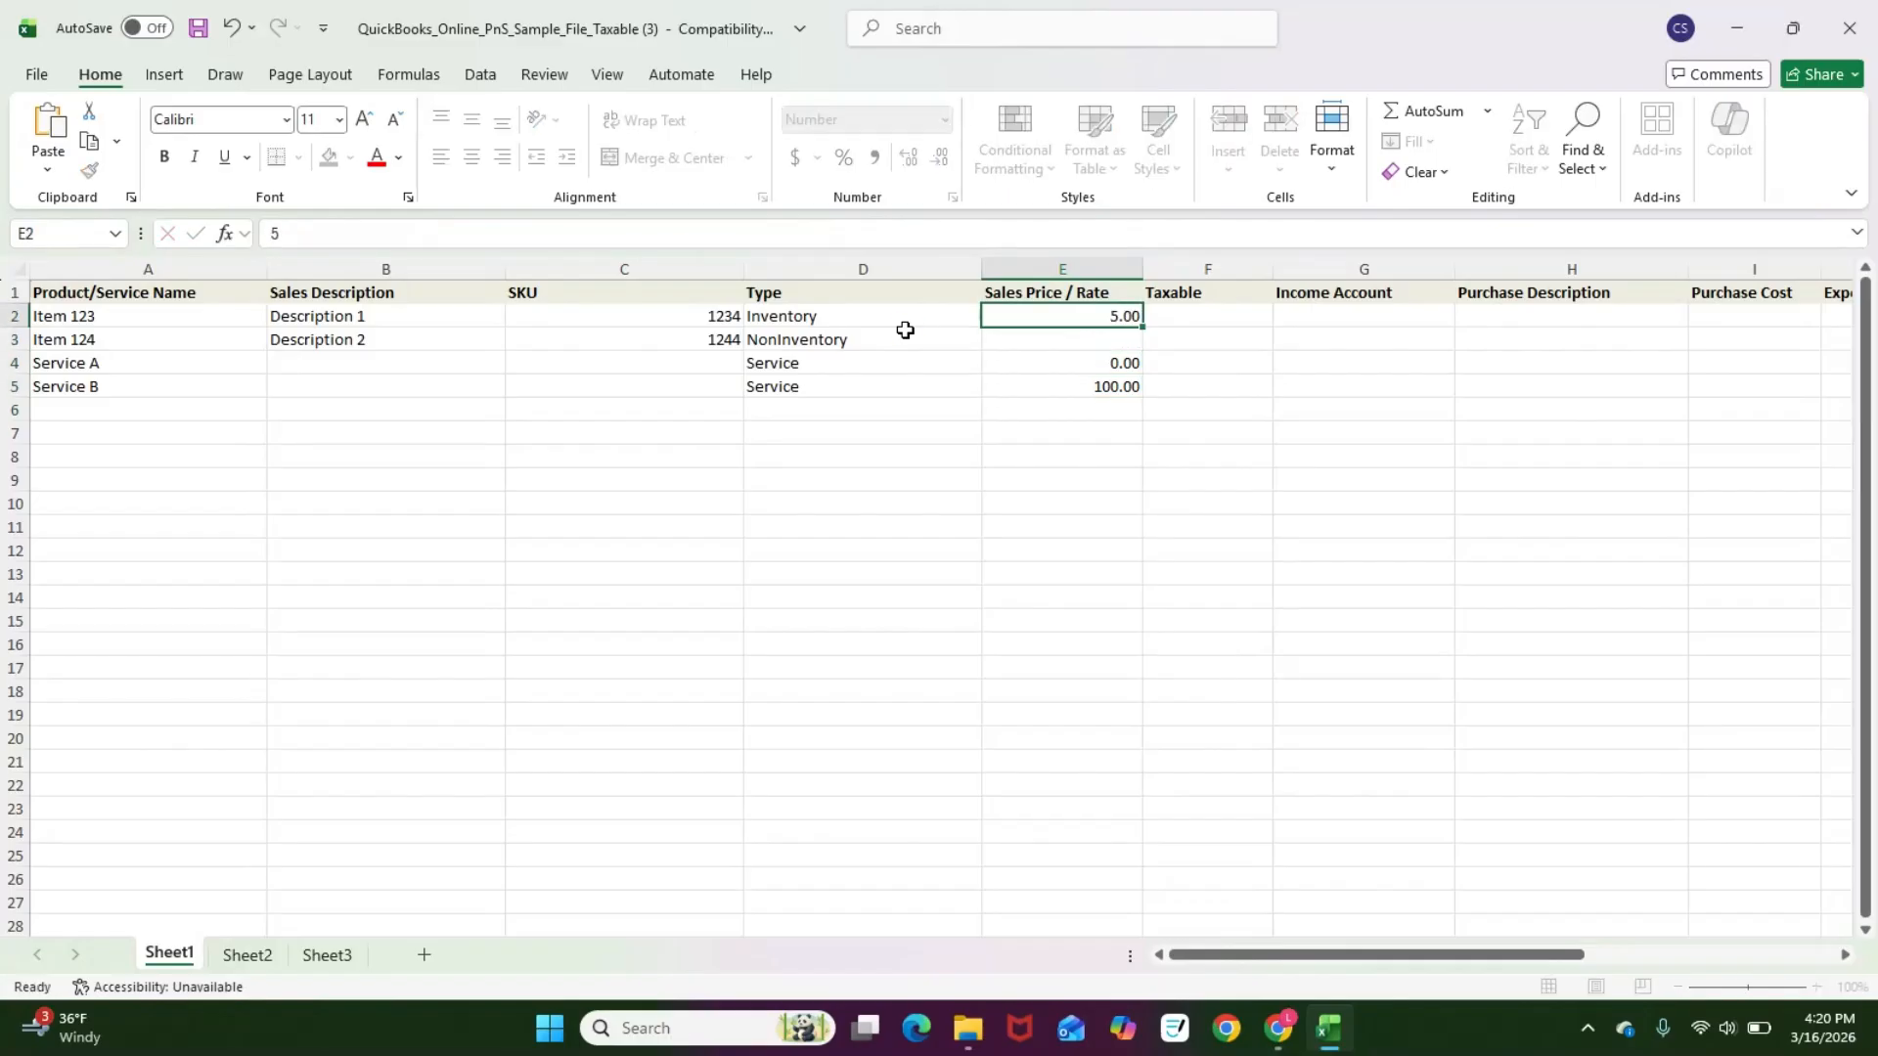
{"action": "type", "text": "6"}
{"action": "key", "text": "Return"}
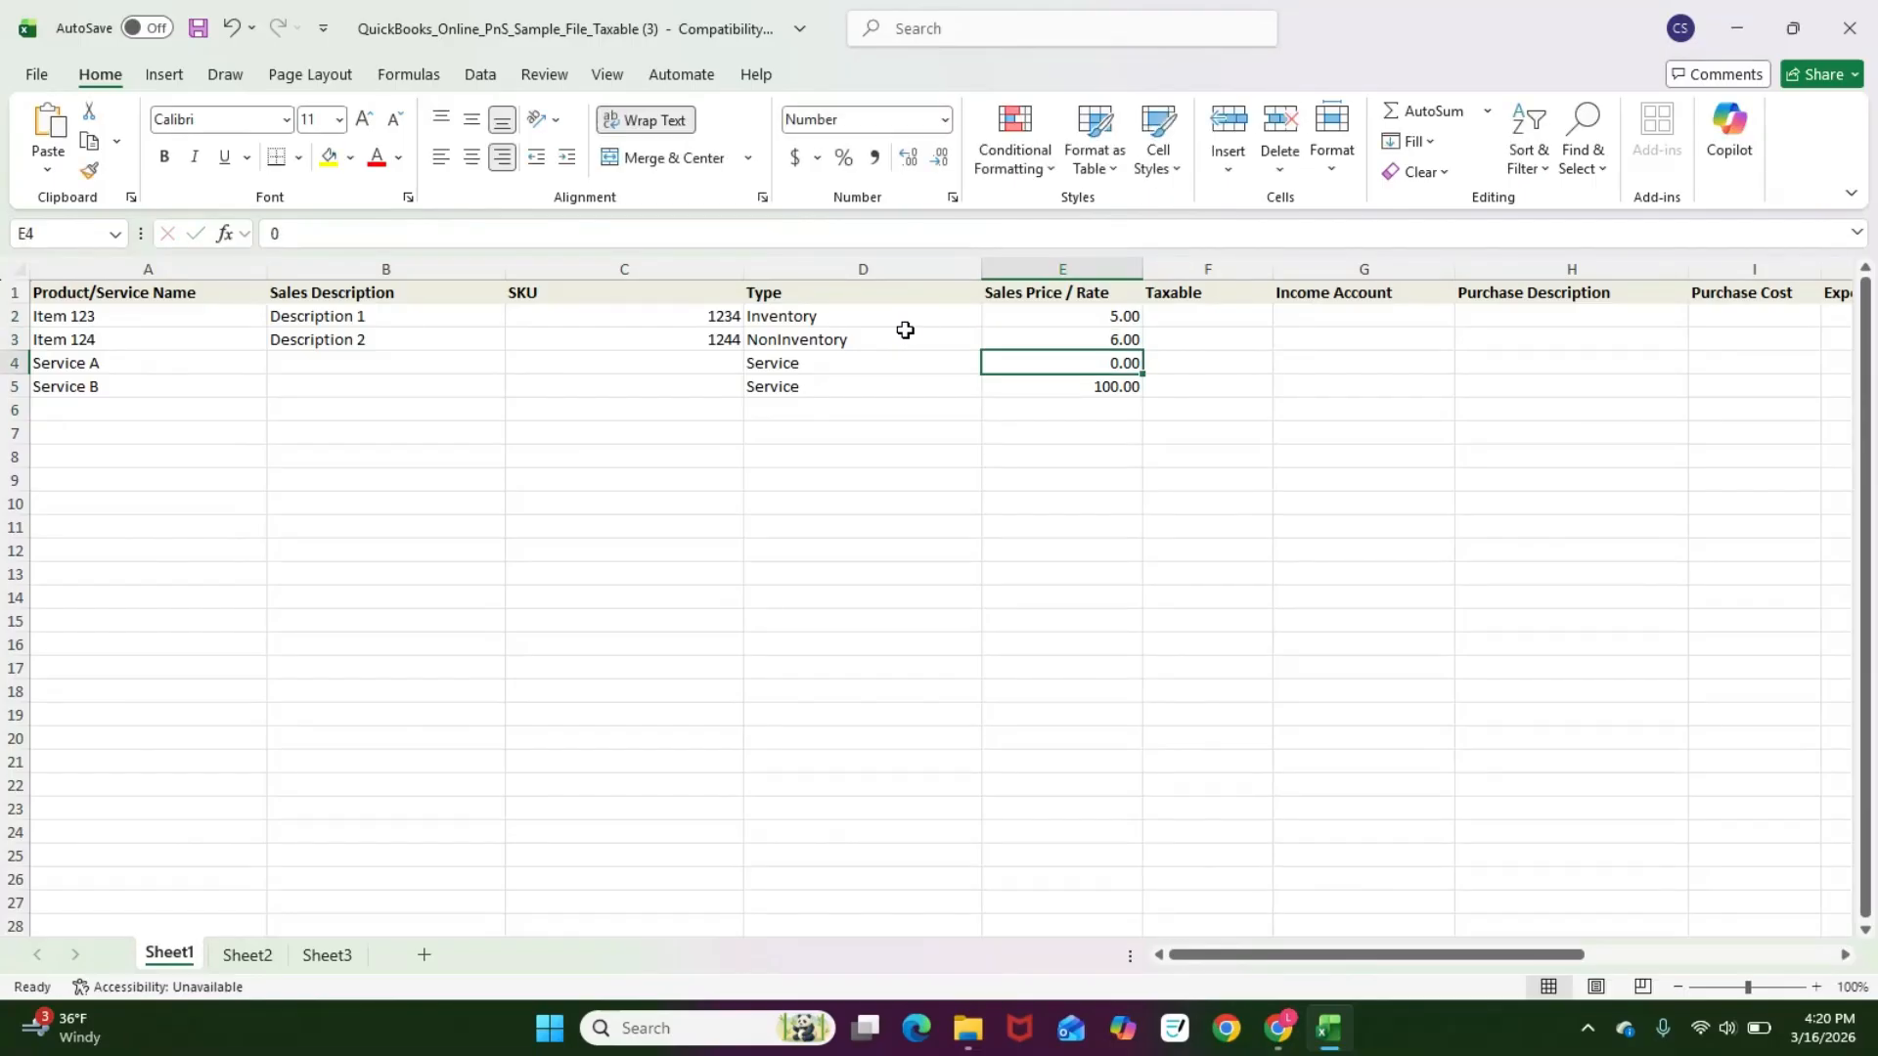
Step: Mark Item 123 and Item 124 as taxable Y and both services as N
{"action": "key", "text": "Up"}
{"action": "key", "text": "Up"}
{"action": "key", "text": "Right"}
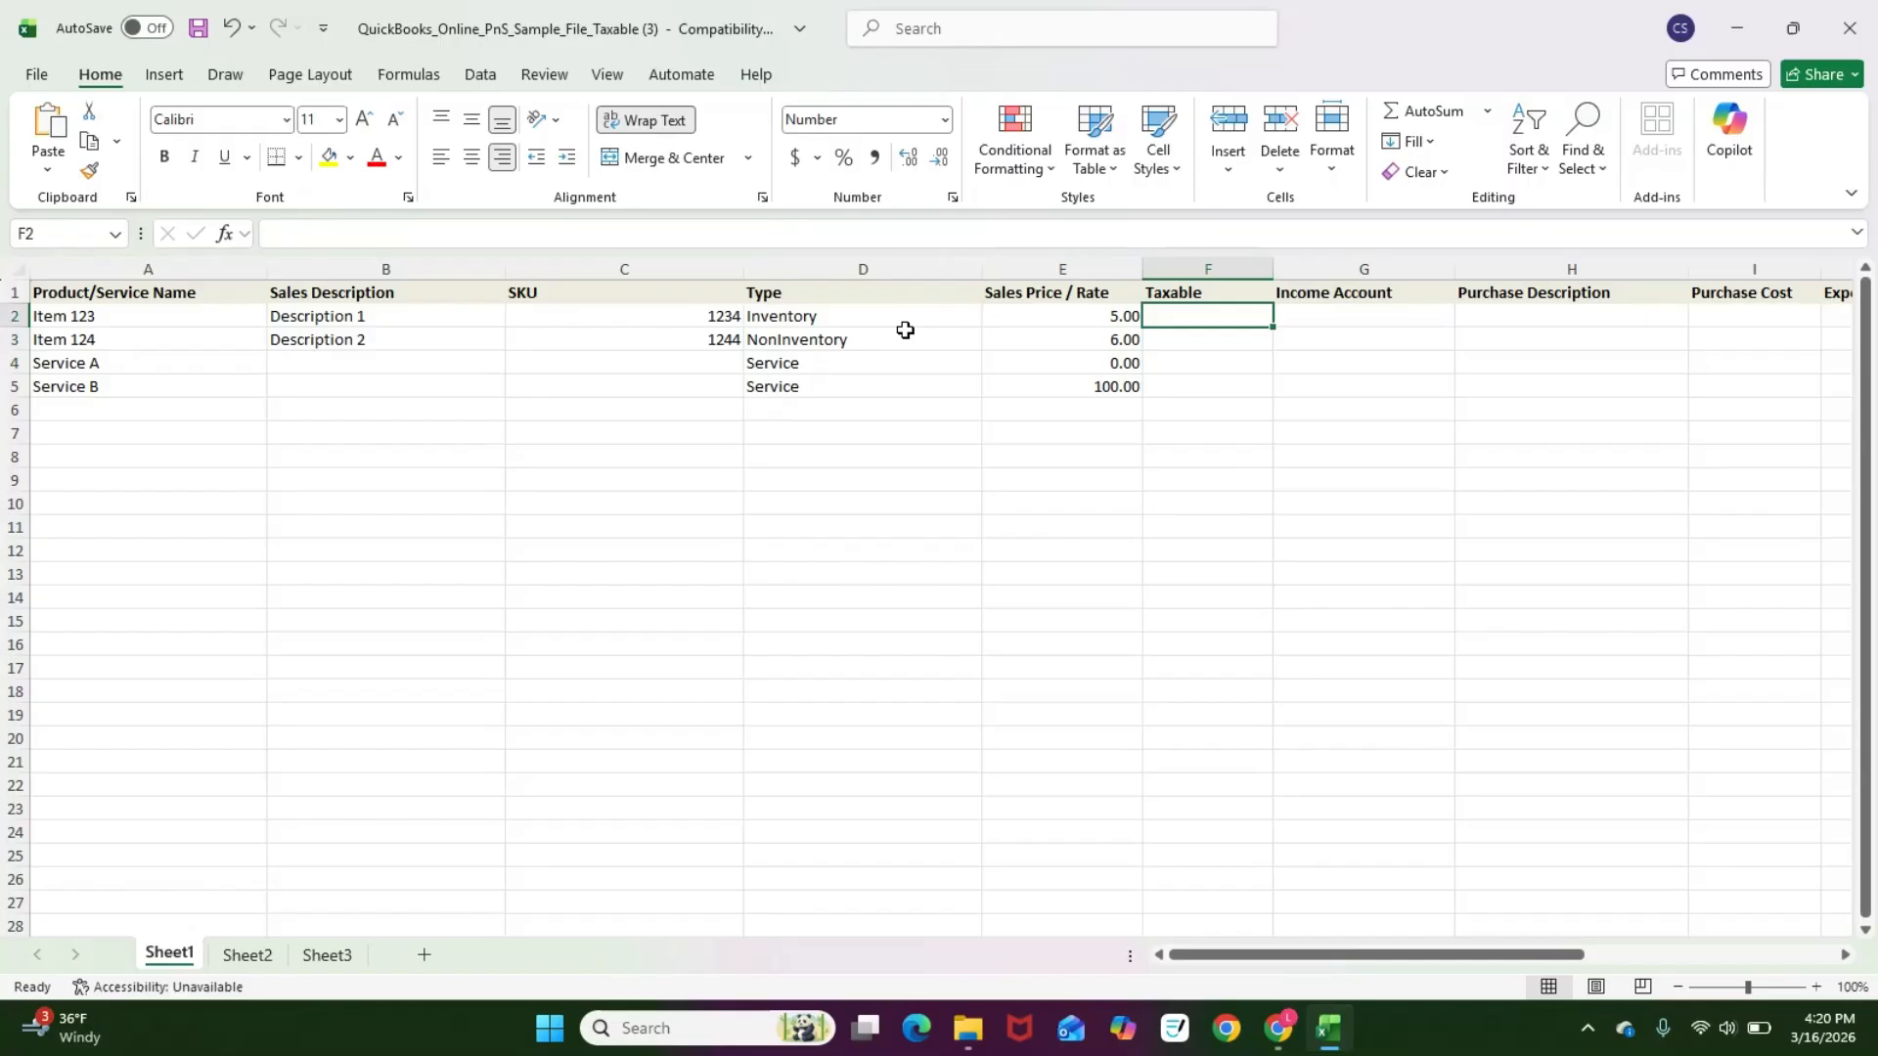
{"action": "type", "text": "Y"}
{"action": "key", "text": "Return"}
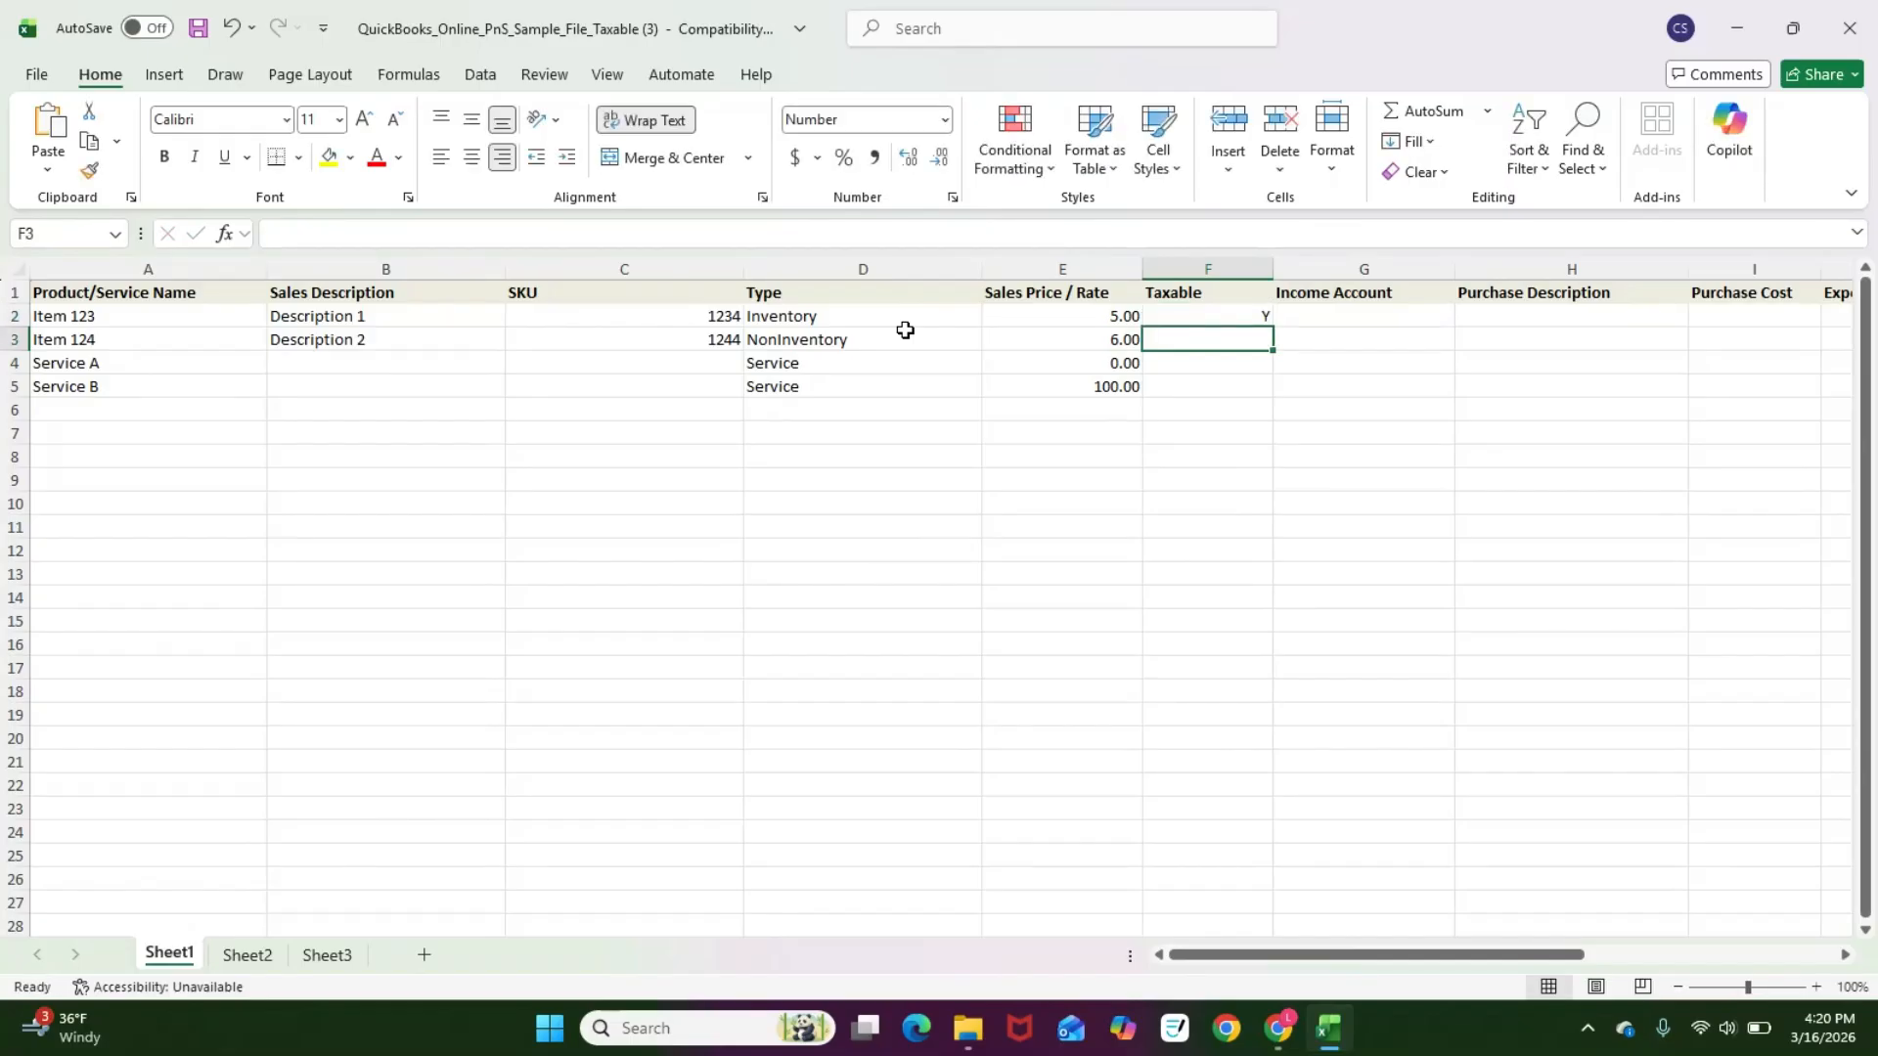
{"action": "type", "text": "Y"}
{"action": "key", "text": "Return"}
{"action": "type", "text": "N"}
{"action": "key", "text": "Return"}
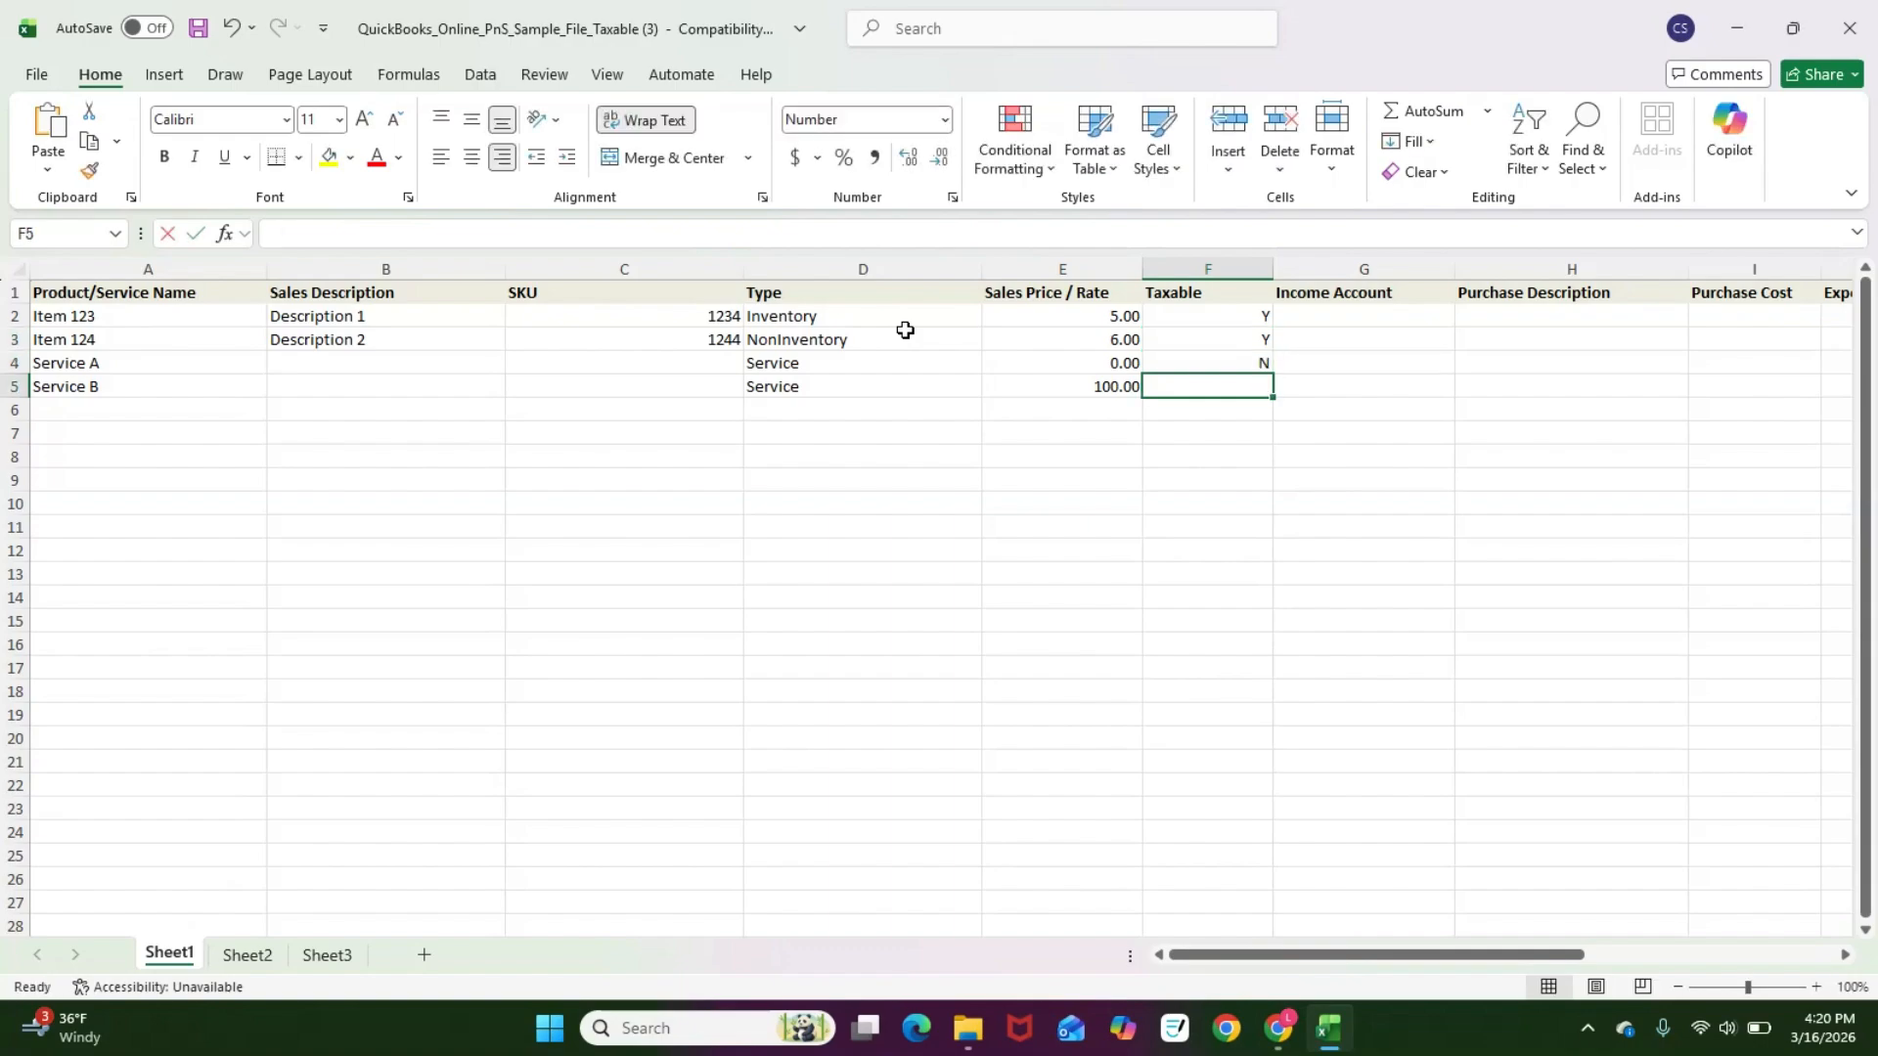
{"action": "type", "text": "N"}
{"action": "key", "text": "Tab"}
{"action": "key", "text": "Up"}
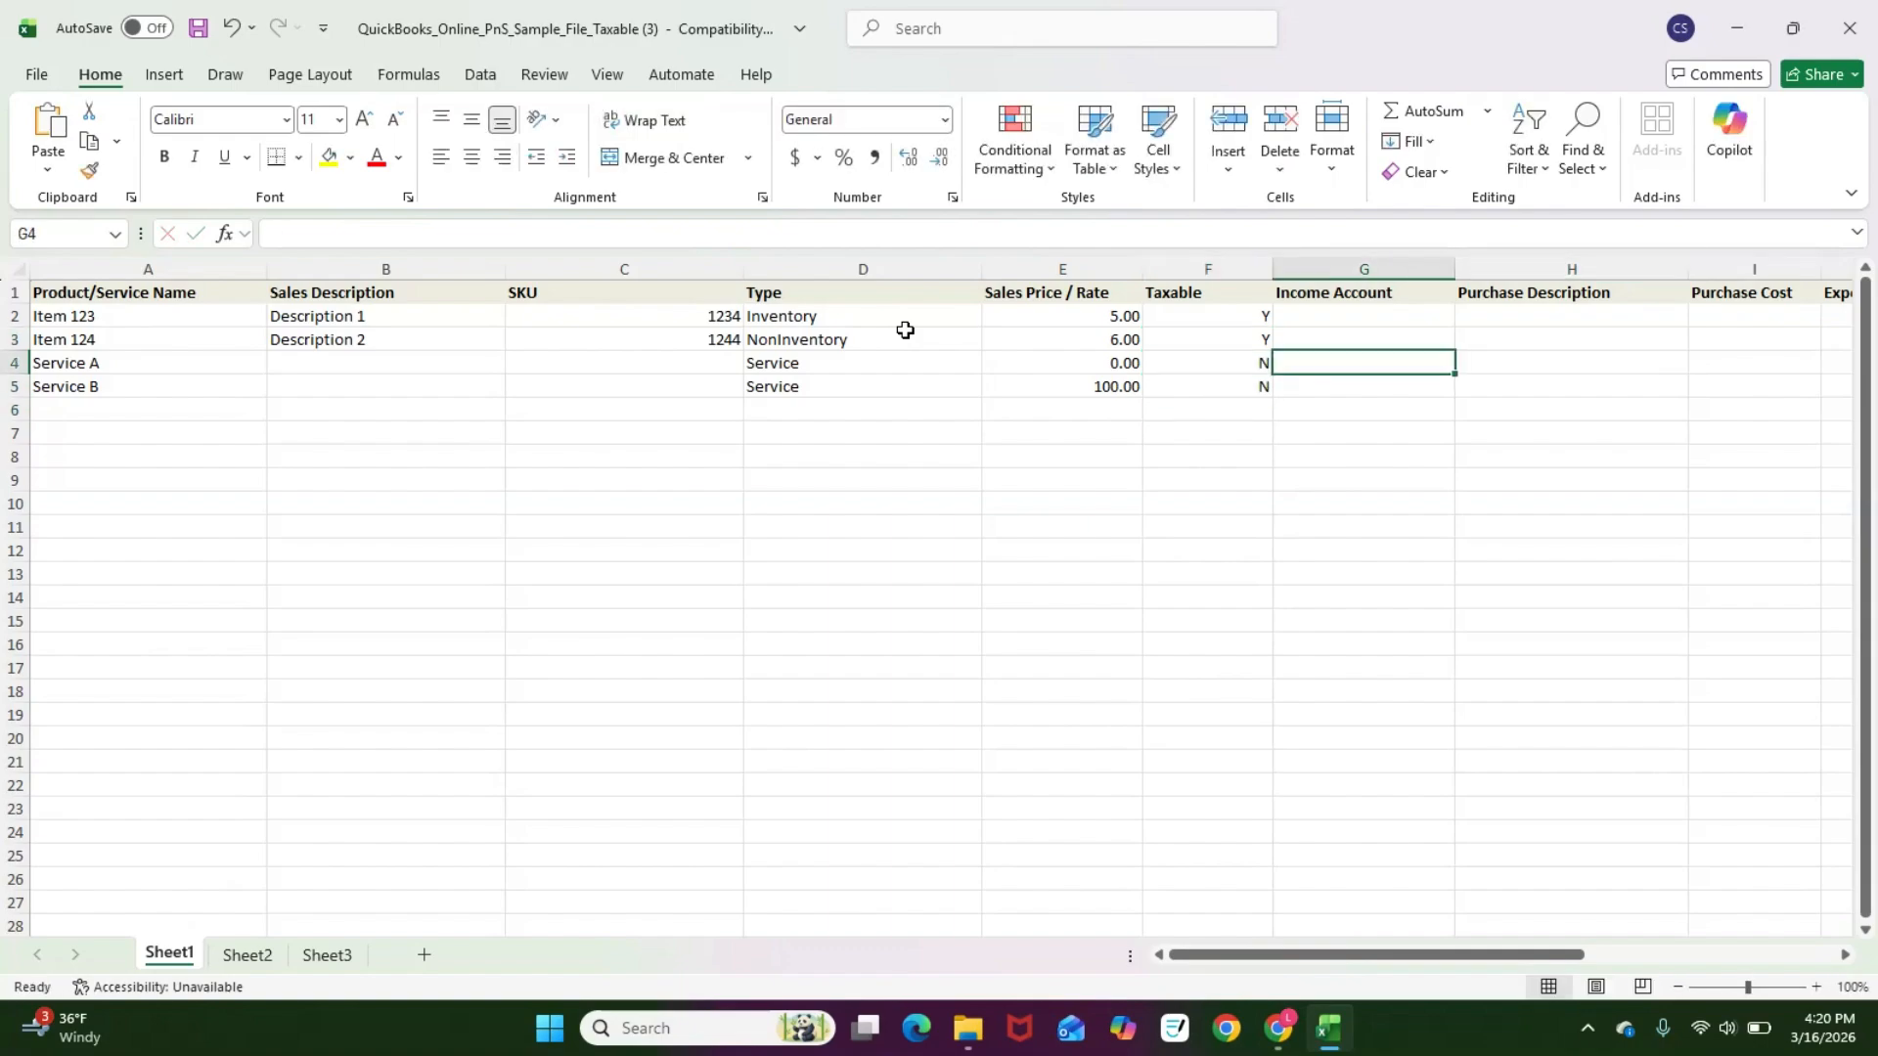
{"action": "key", "text": "Up"}
{"action": "key", "text": "Up"}
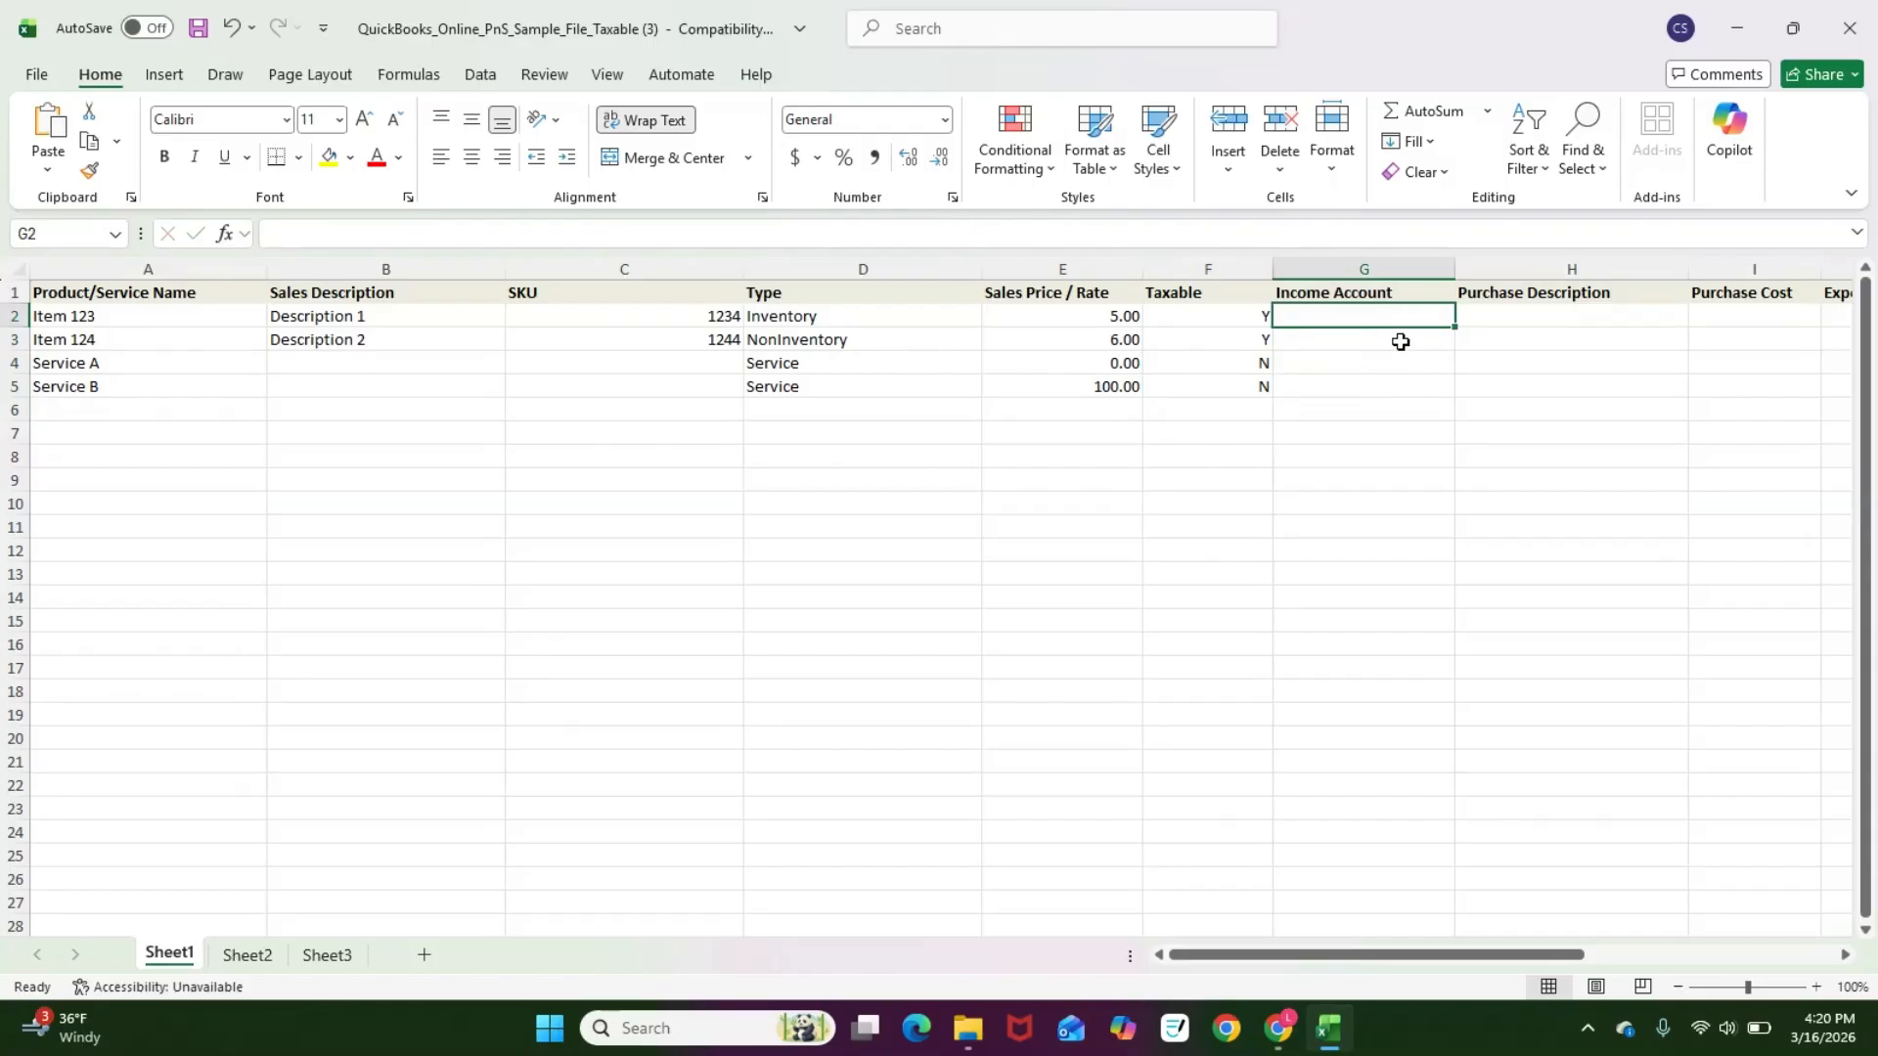
Step: Close the product import window and open the Chart of Accounts account list in a new tab
{"action": "key", "text": "alt+Tab"}
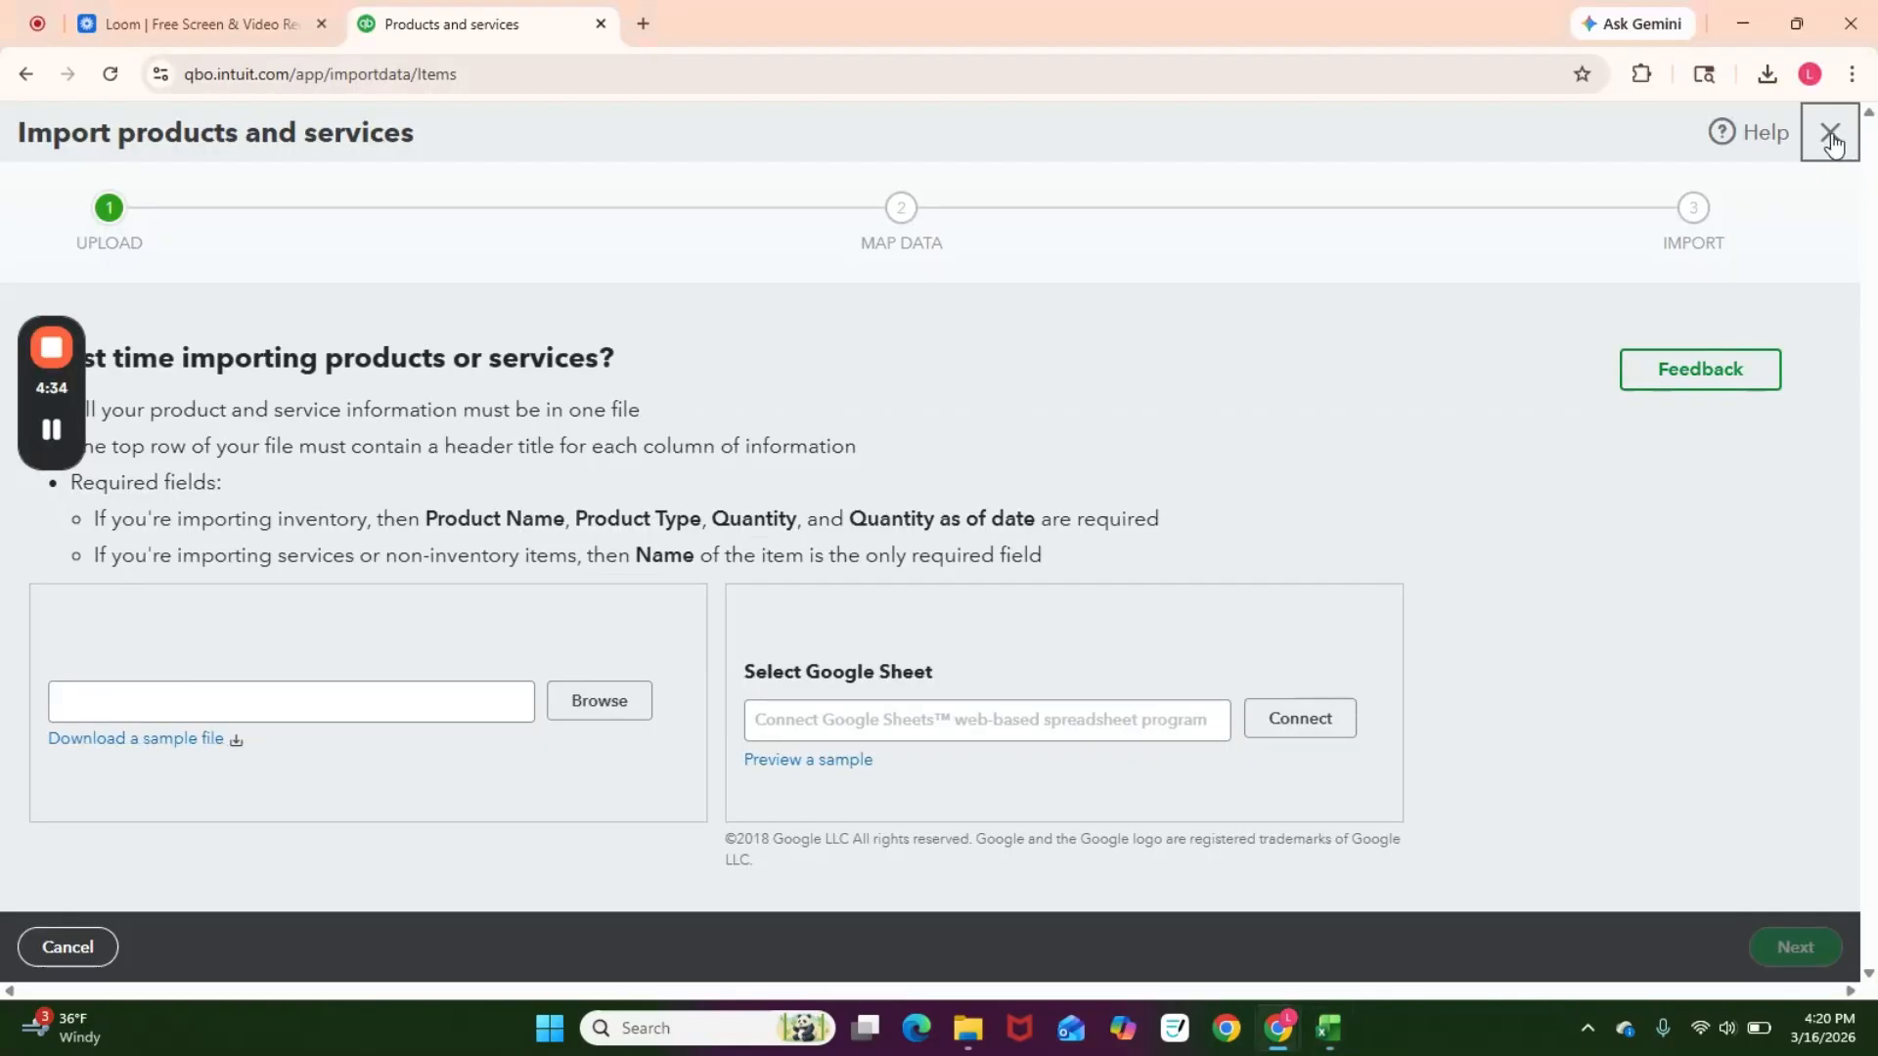
{"action": "left_click", "coordinate": [1828, 133]}
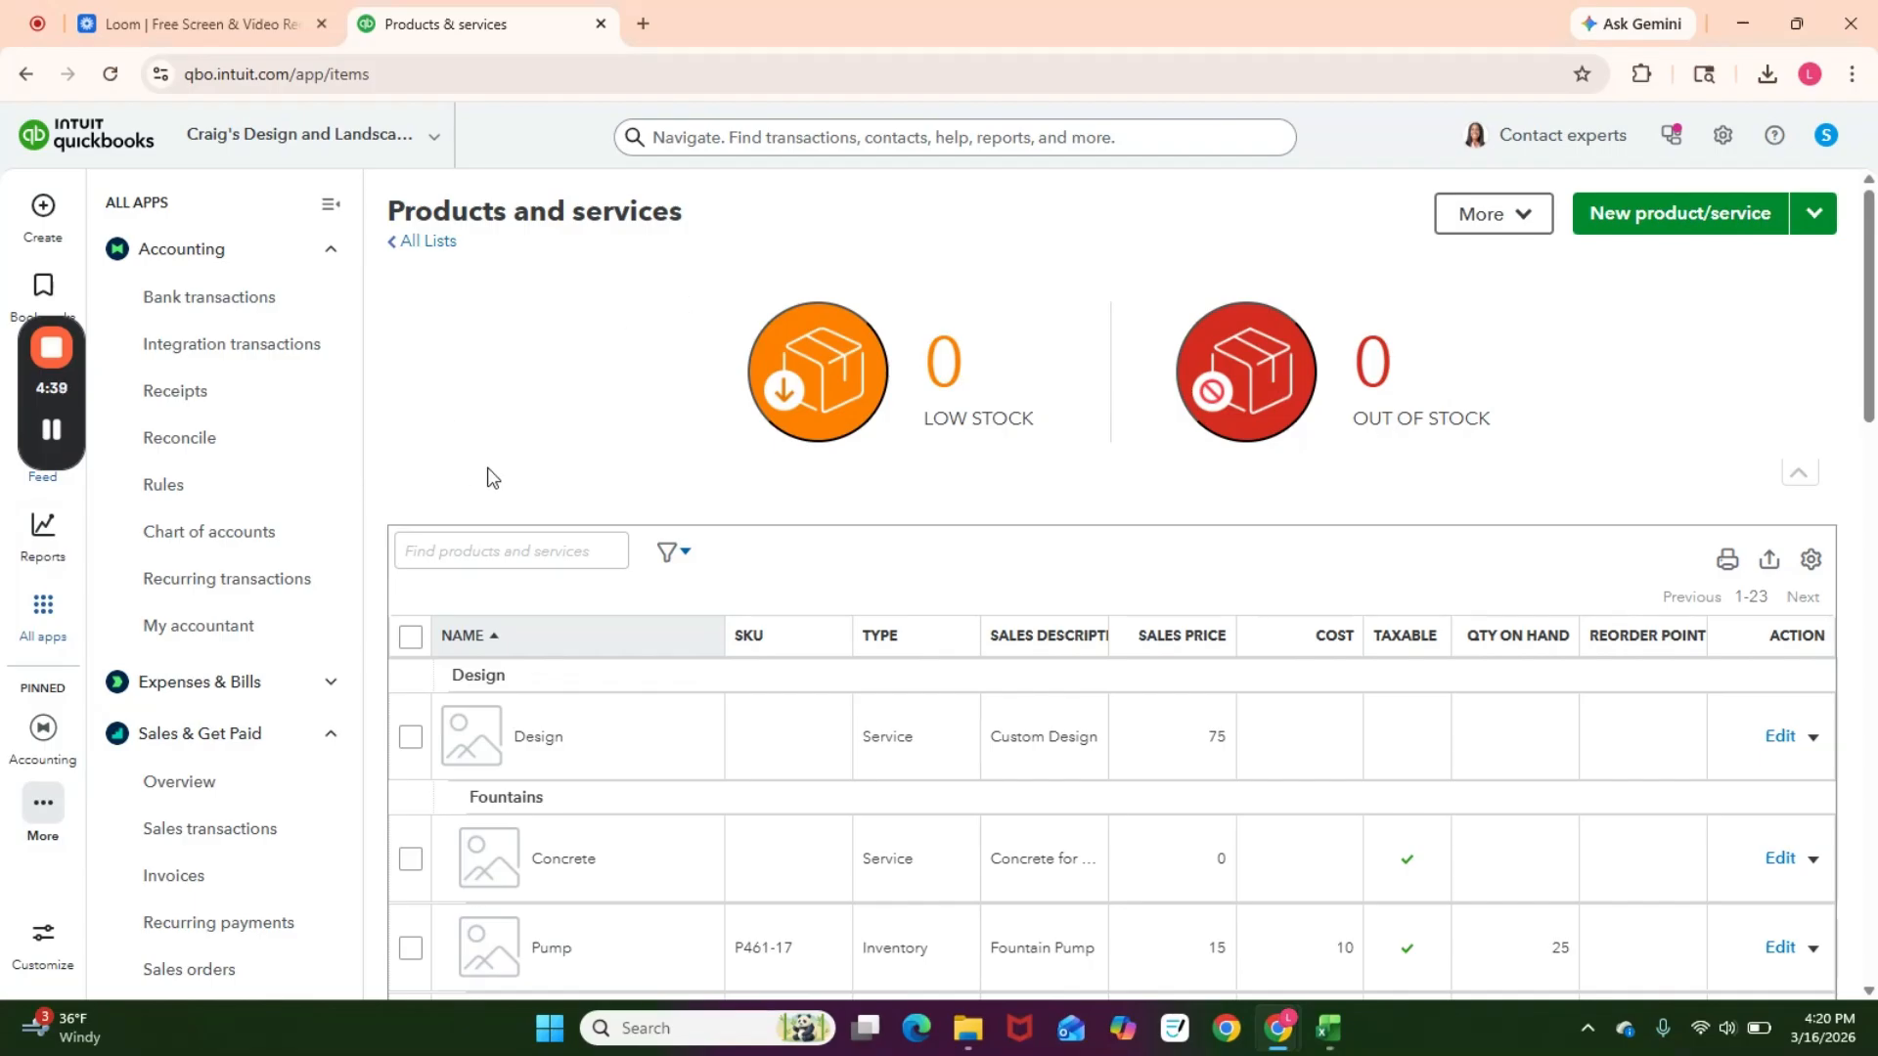
{"action": "right_click", "coordinate": [233, 539]}
{"action": "left_click", "coordinate": [324, 572]}
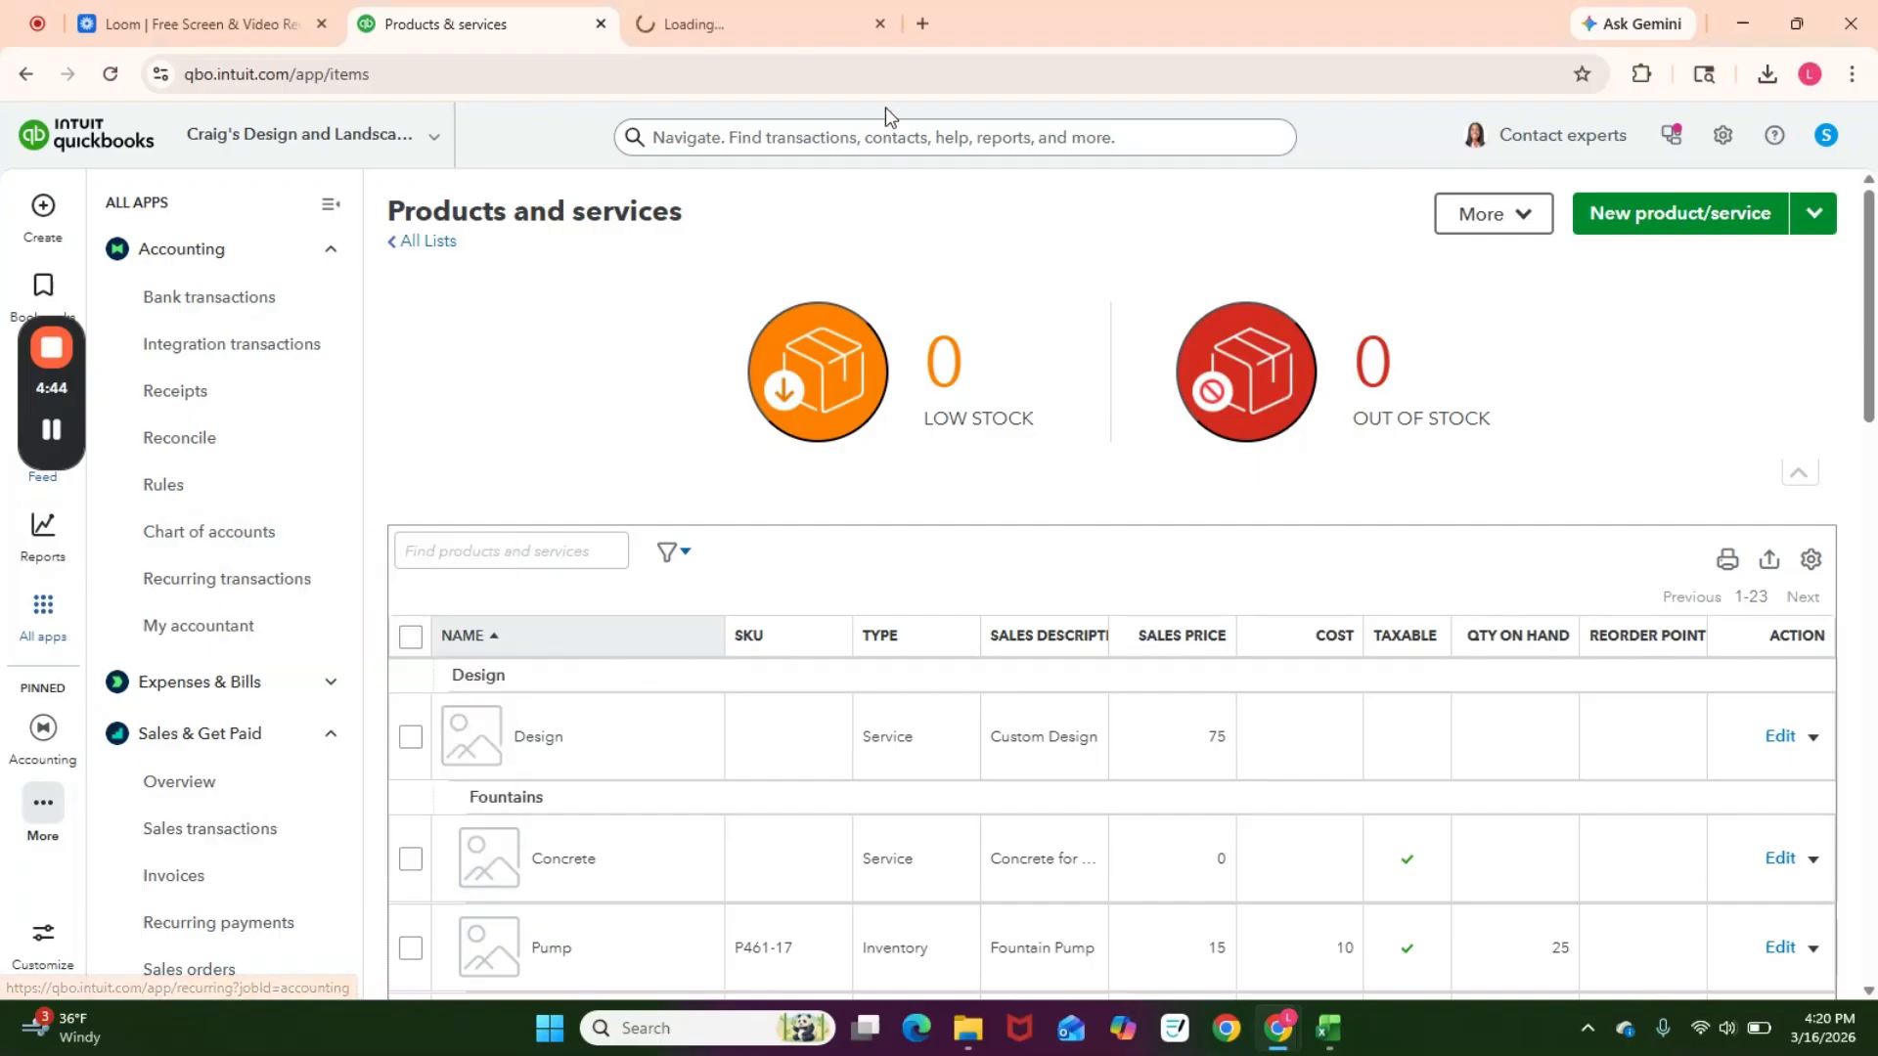
{"action": "left_click", "coordinate": [822, 31]}
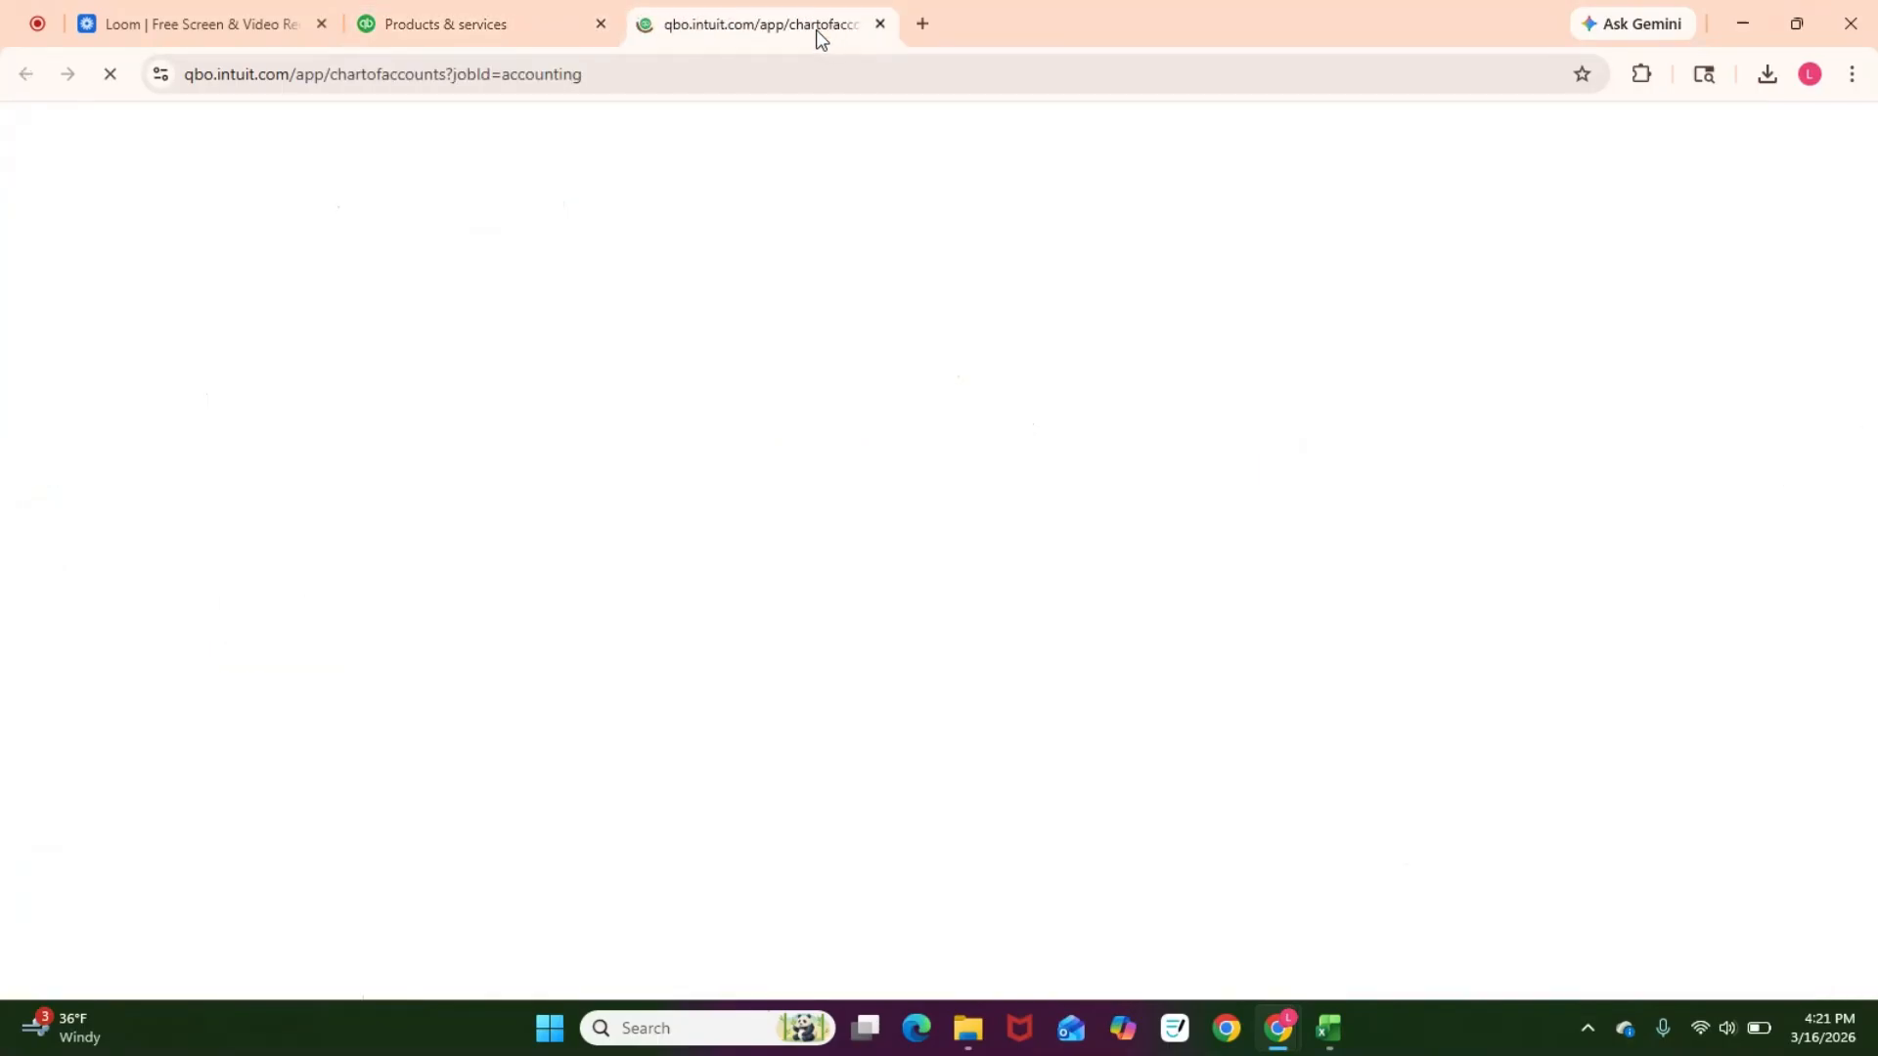
{"action": "left_click", "coordinate": [1551, 211]}
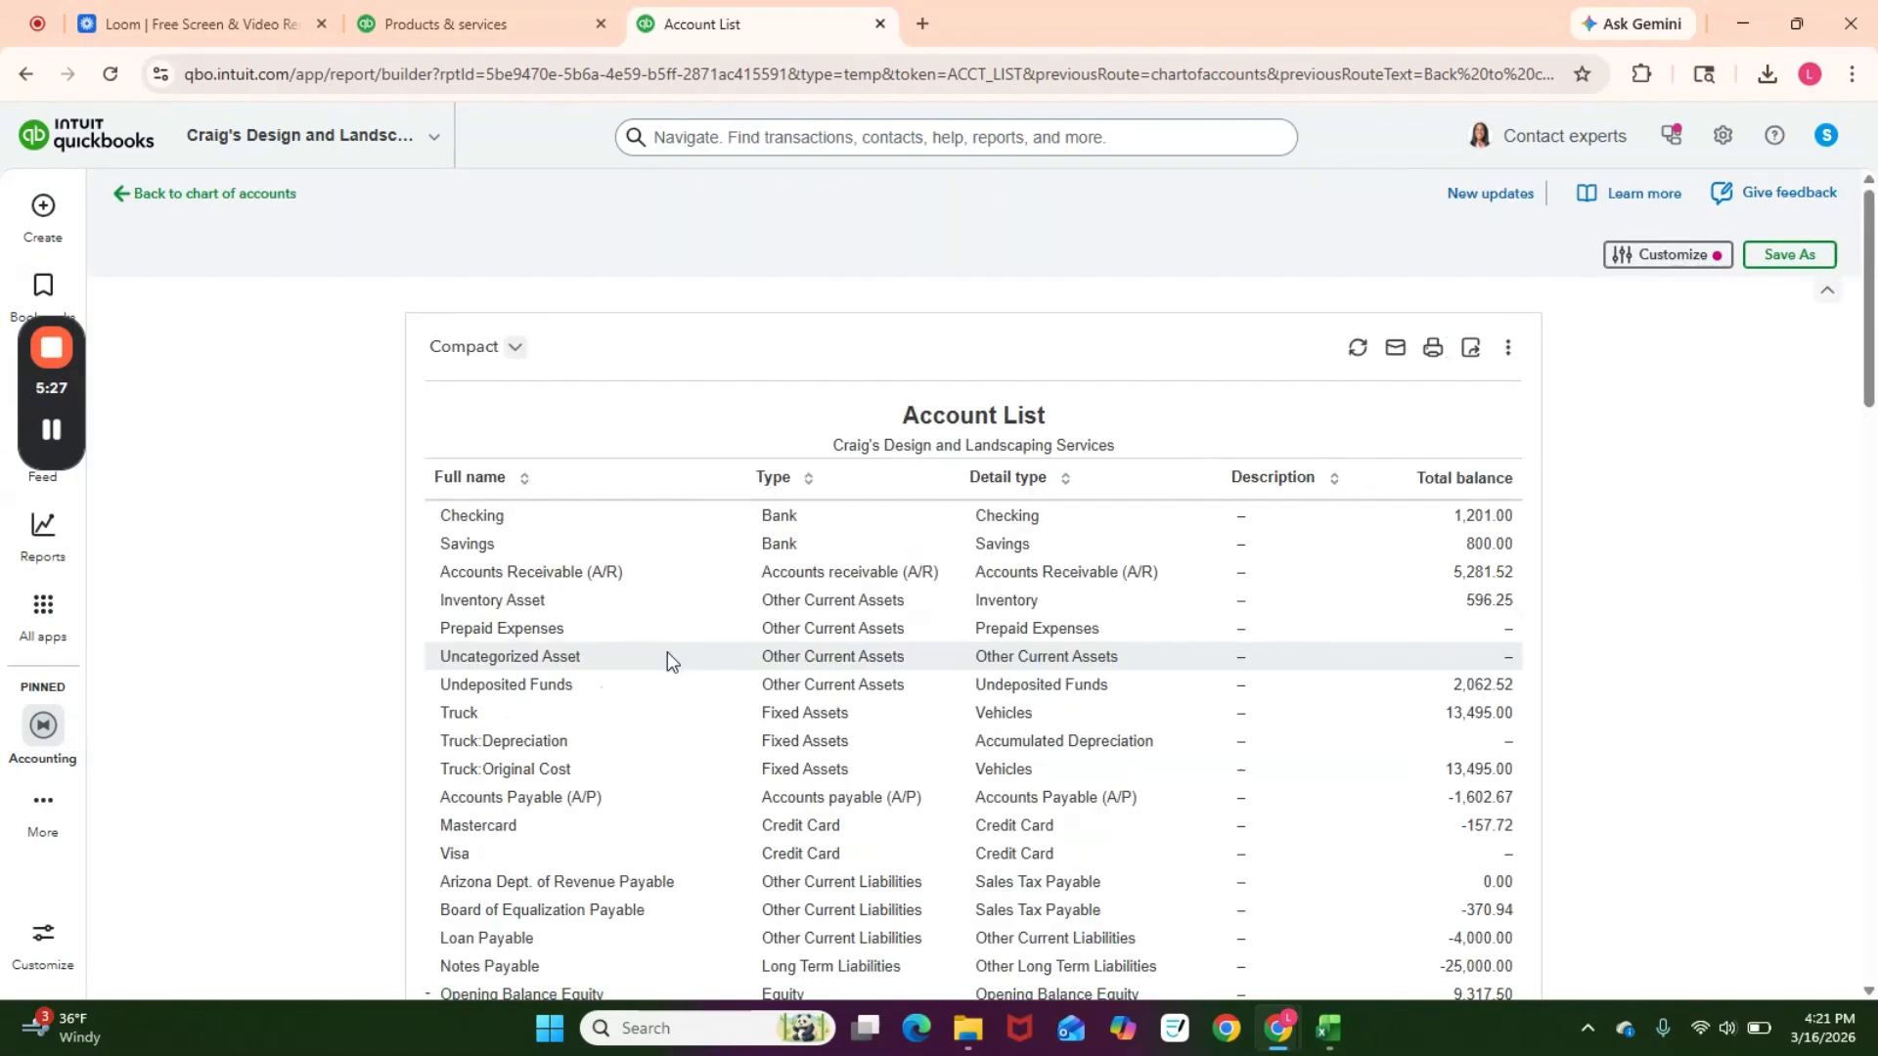
Step: Copy the Landscaping Services account name and paste it as the income account for Service A and Item 124
{"action": "scroll", "coordinate": [673, 684], "scroll_direction": "down", "scroll_amount": 6}
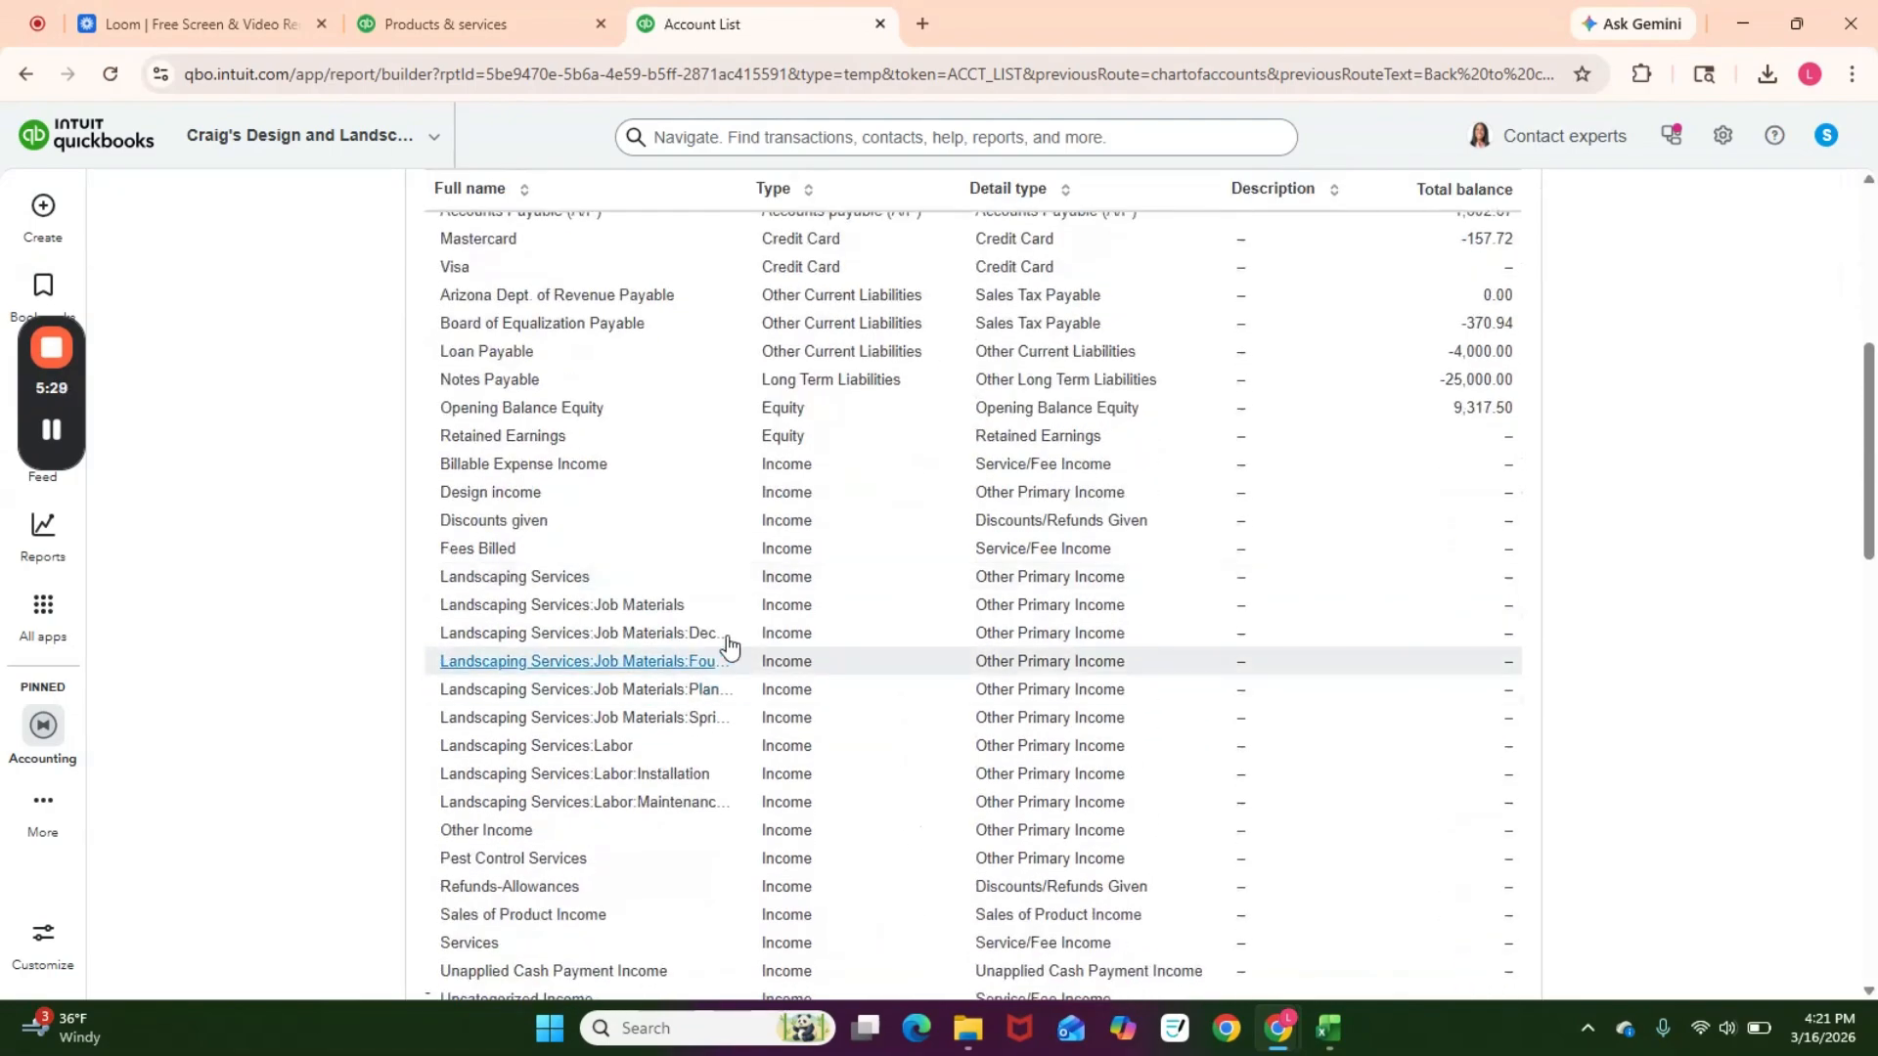
{"action": "left_click_drag", "start_coordinate": [592, 577], "coordinate": [438, 585]}
{"action": "key", "text": "ctrl+c"}
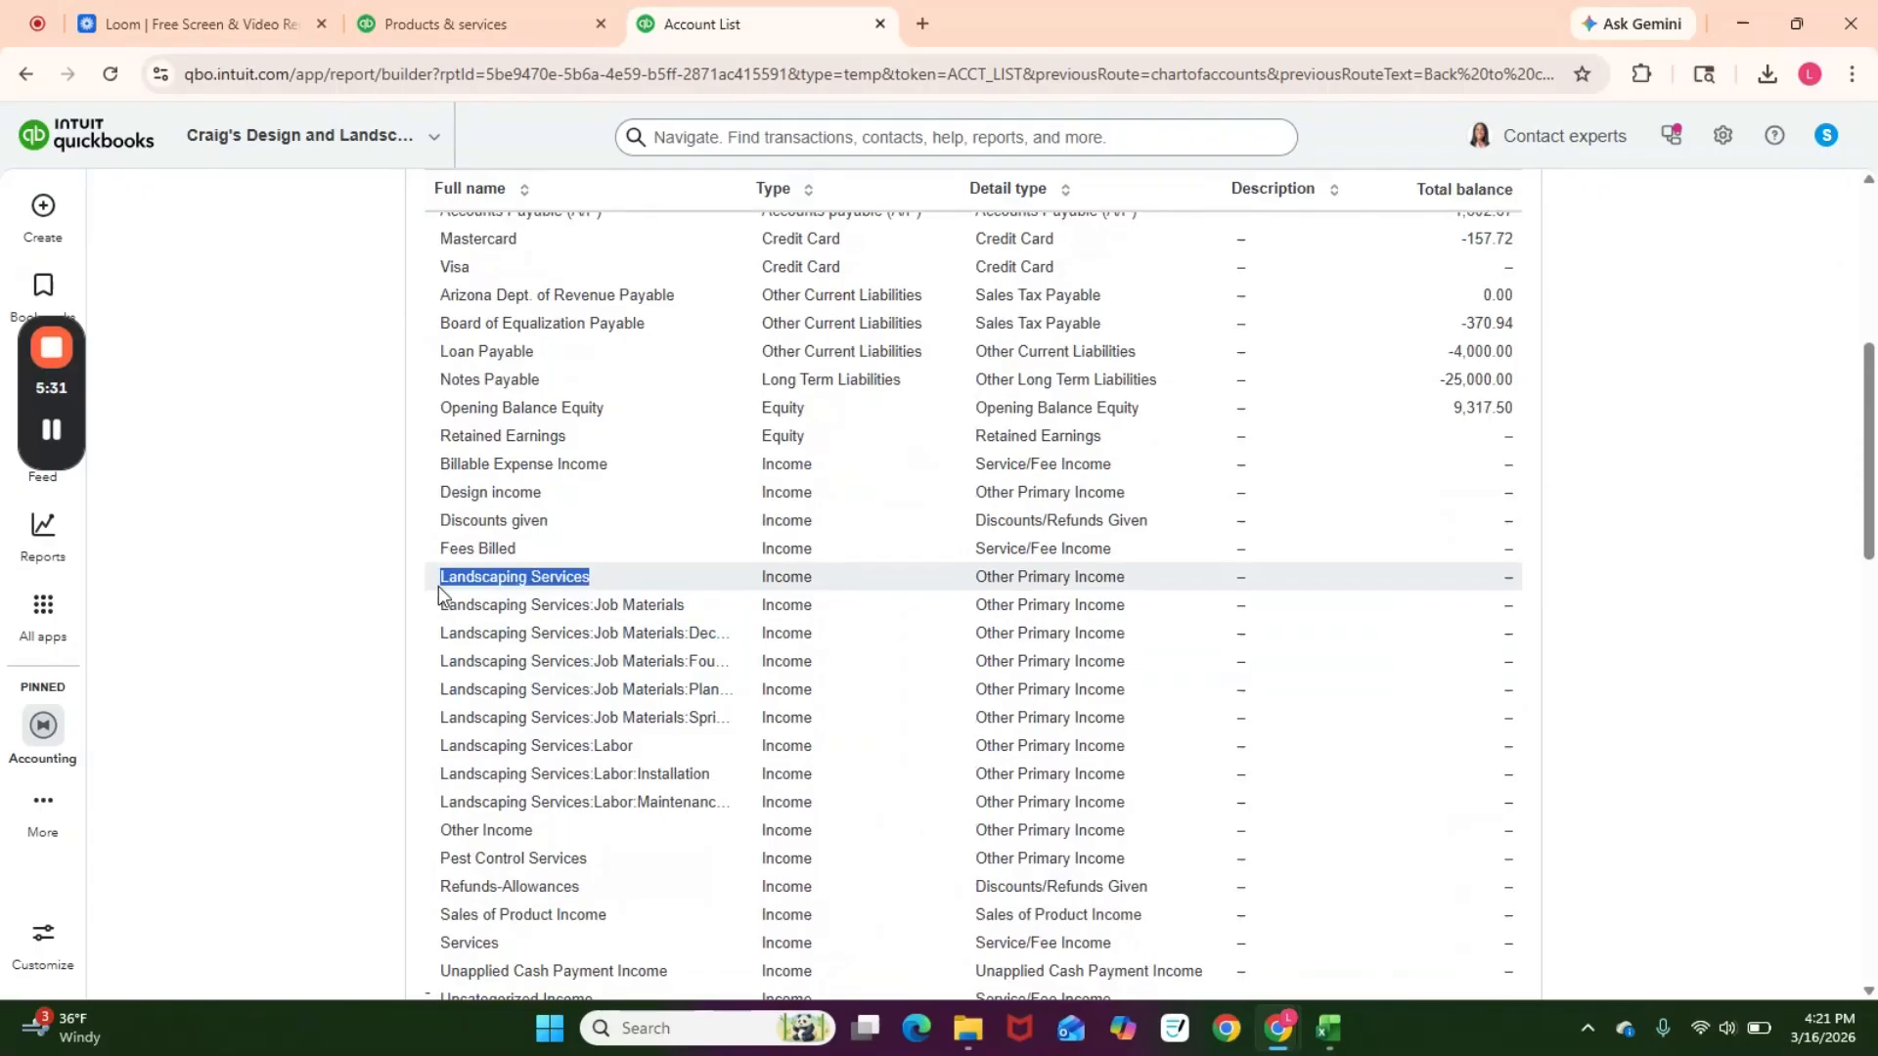
{"action": "key", "text": "alt+Tab"}
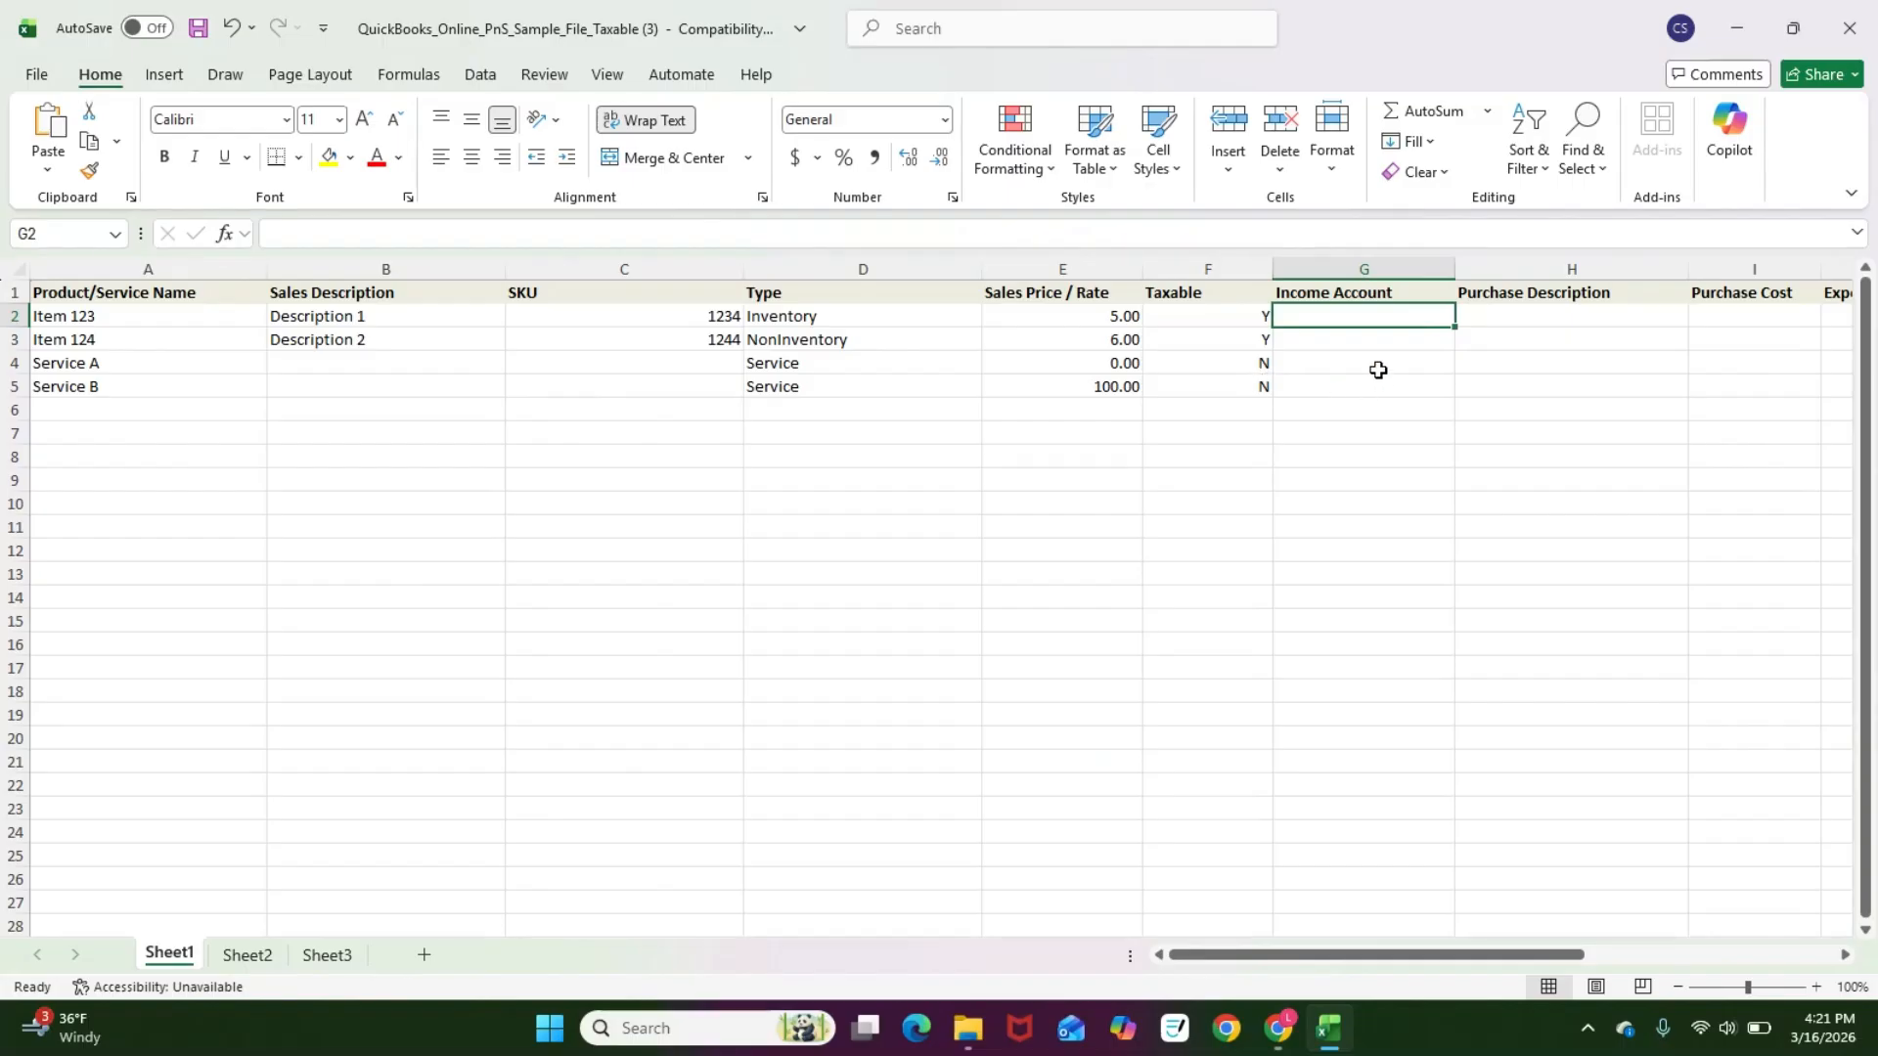
{"action": "left_click", "coordinate": [1378, 370]}
{"action": "key", "text": "ctrl+v"}
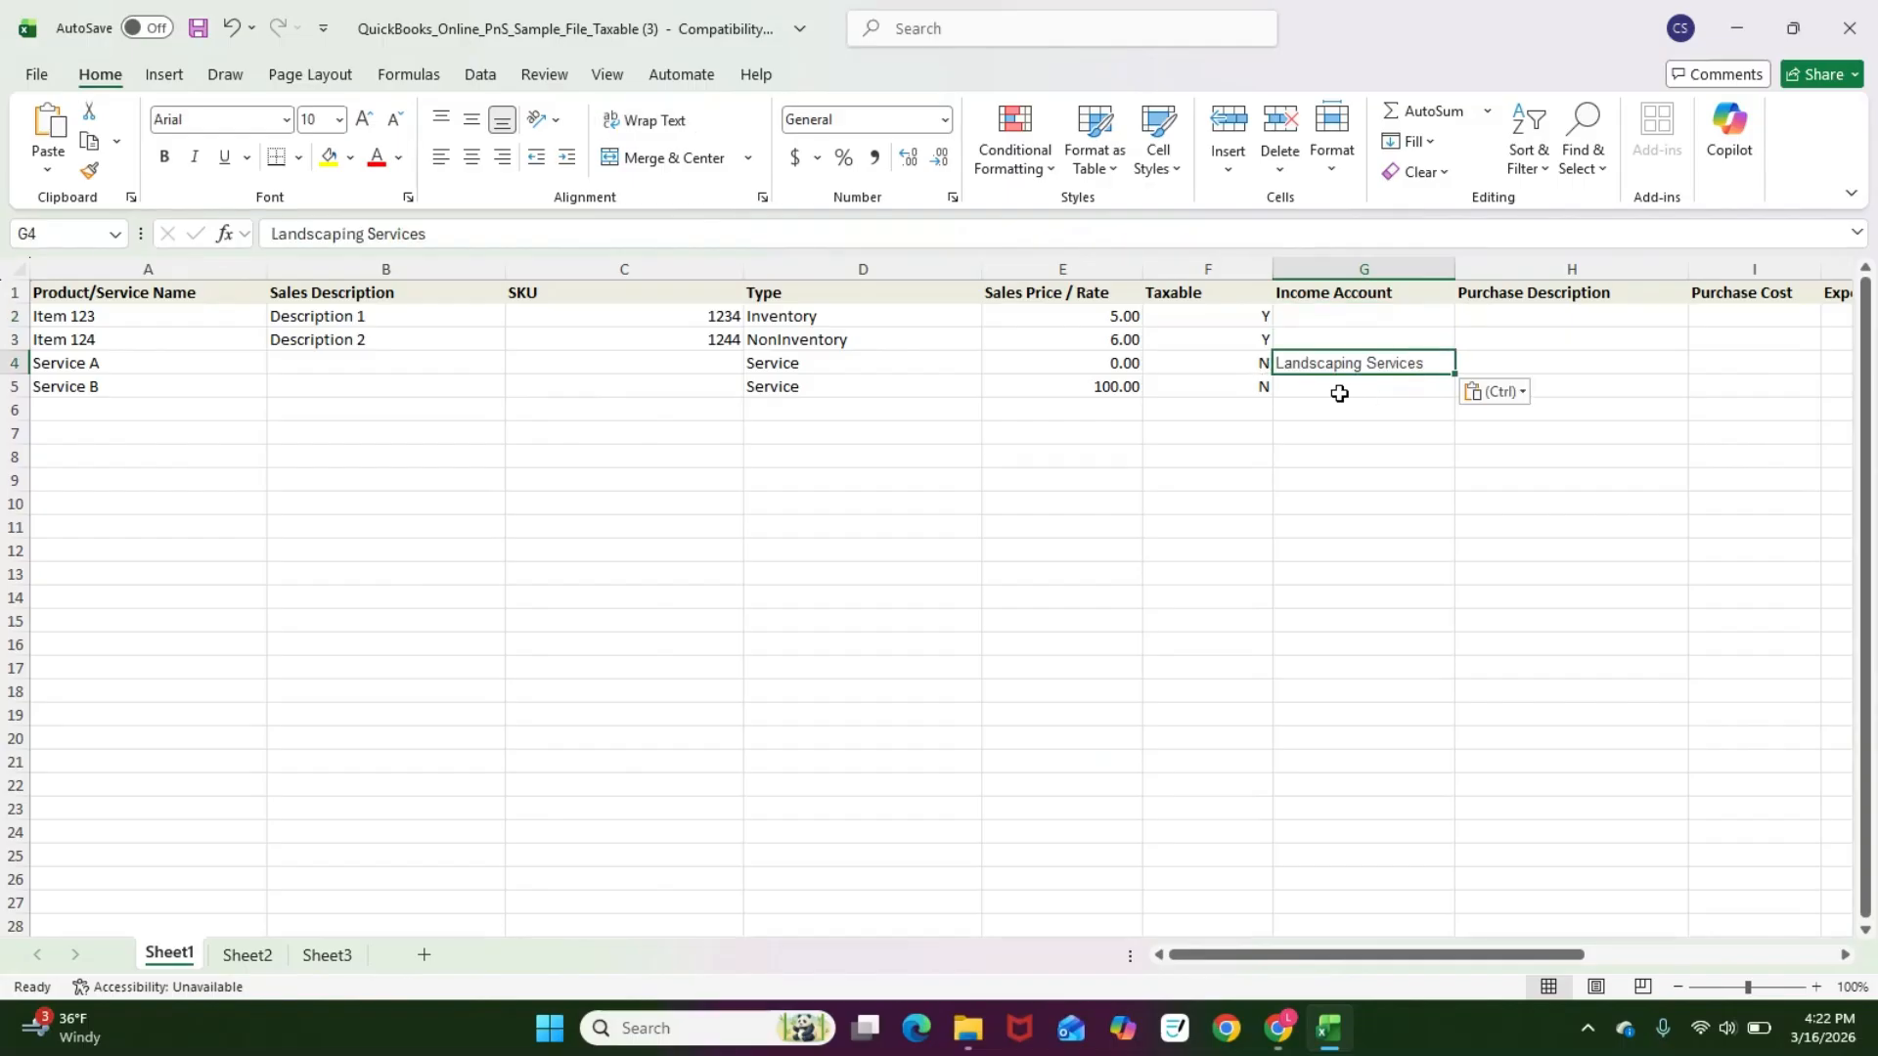
{"action": "left_click", "coordinate": [1350, 338]}
{"action": "key", "text": "ctrl+v"}
Step: Widen the Full name column in the account list to read the full account names
{"action": "key", "text": "alt+Tab"}
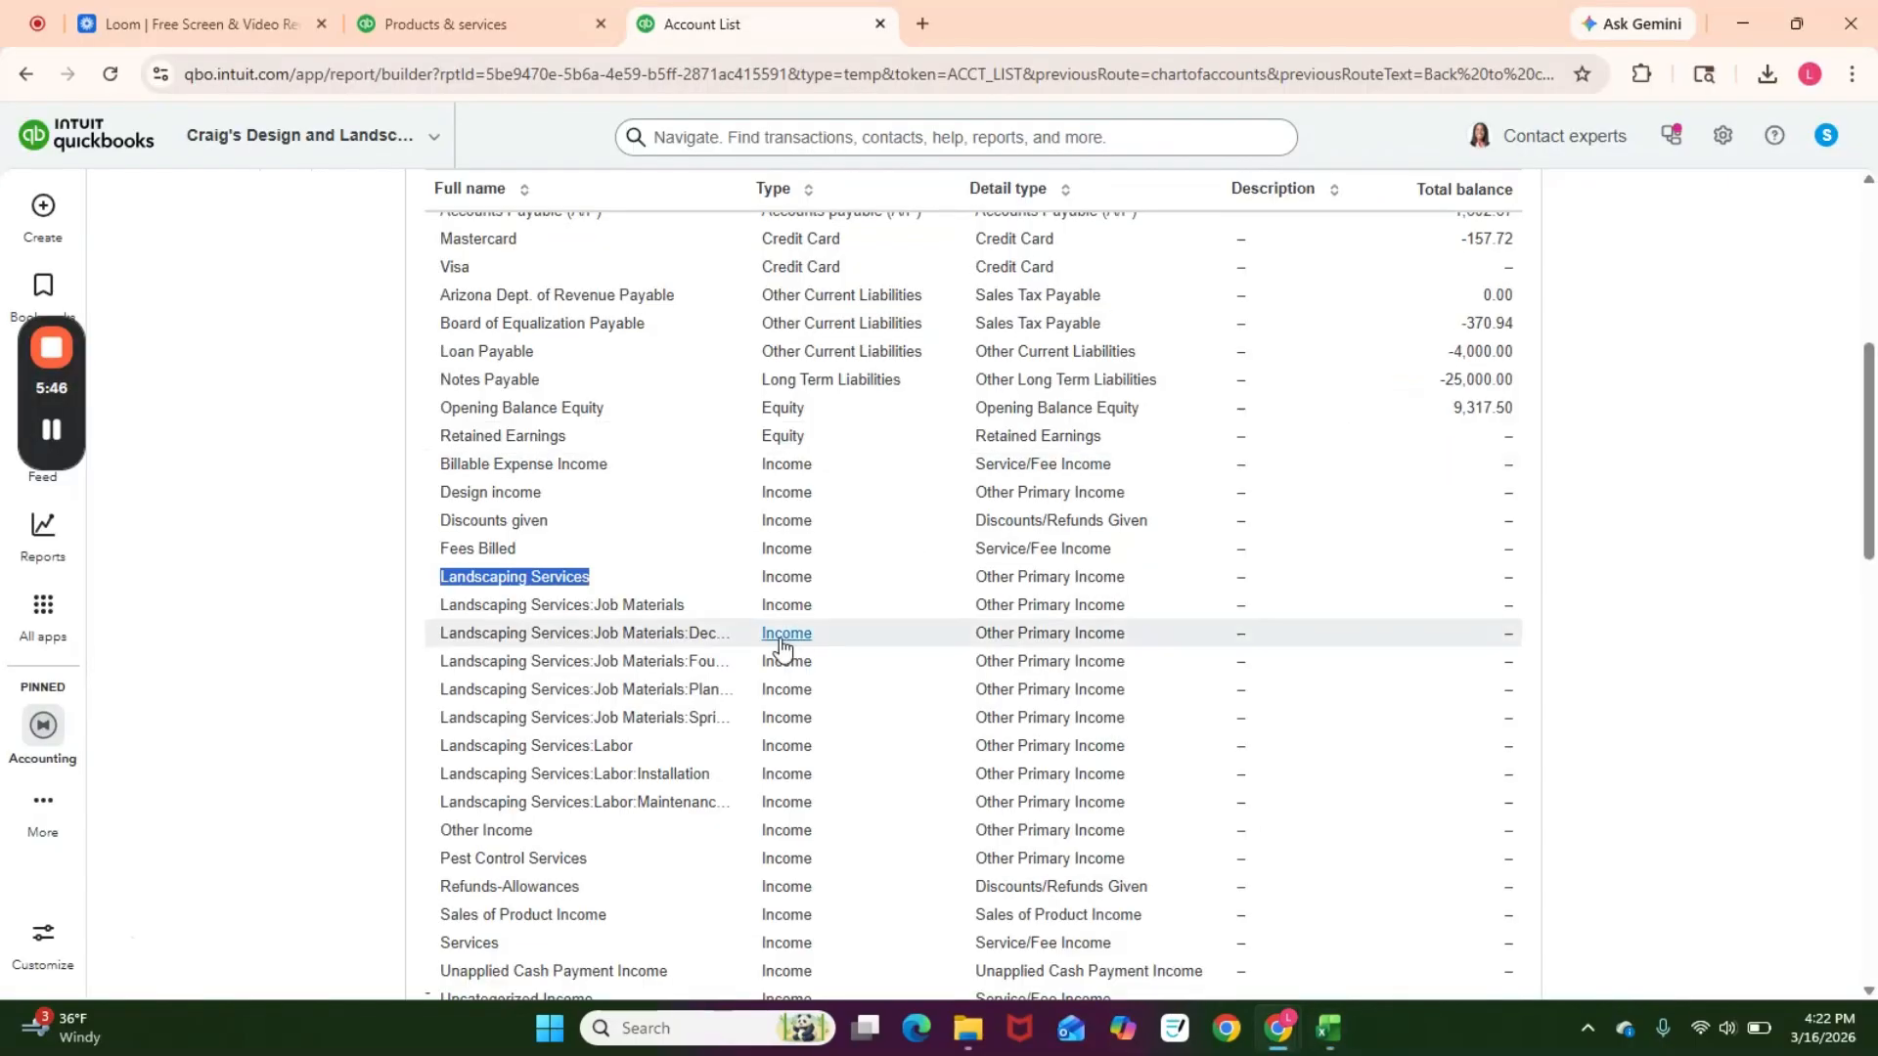
{"action": "left_click_drag", "start_coordinate": [743, 188], "coordinate": [883, 186]}
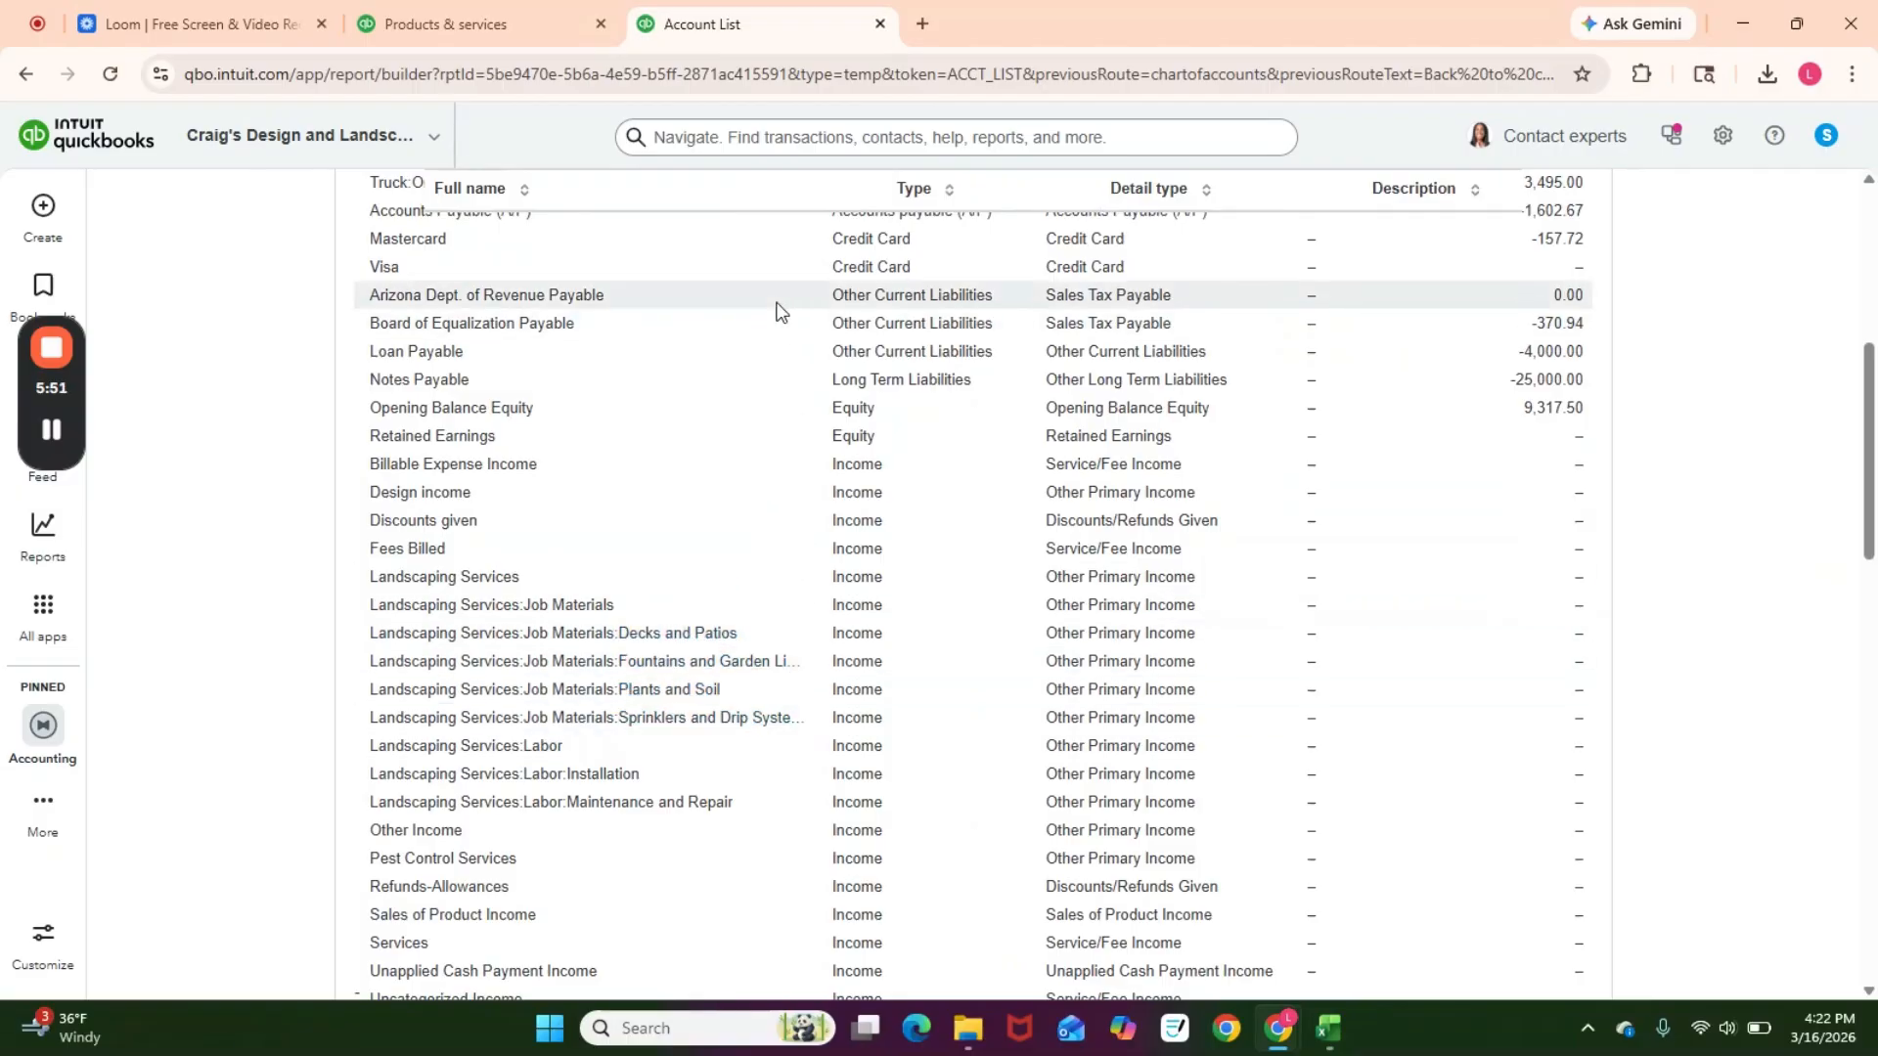
Step: Copy the Landscaping Services:Job Materials:Decks and Patios account name and paste it as plain text as Service B's income account
{"action": "left_click_drag", "start_coordinate": [886, 186], "coordinate": [1043, 196]}
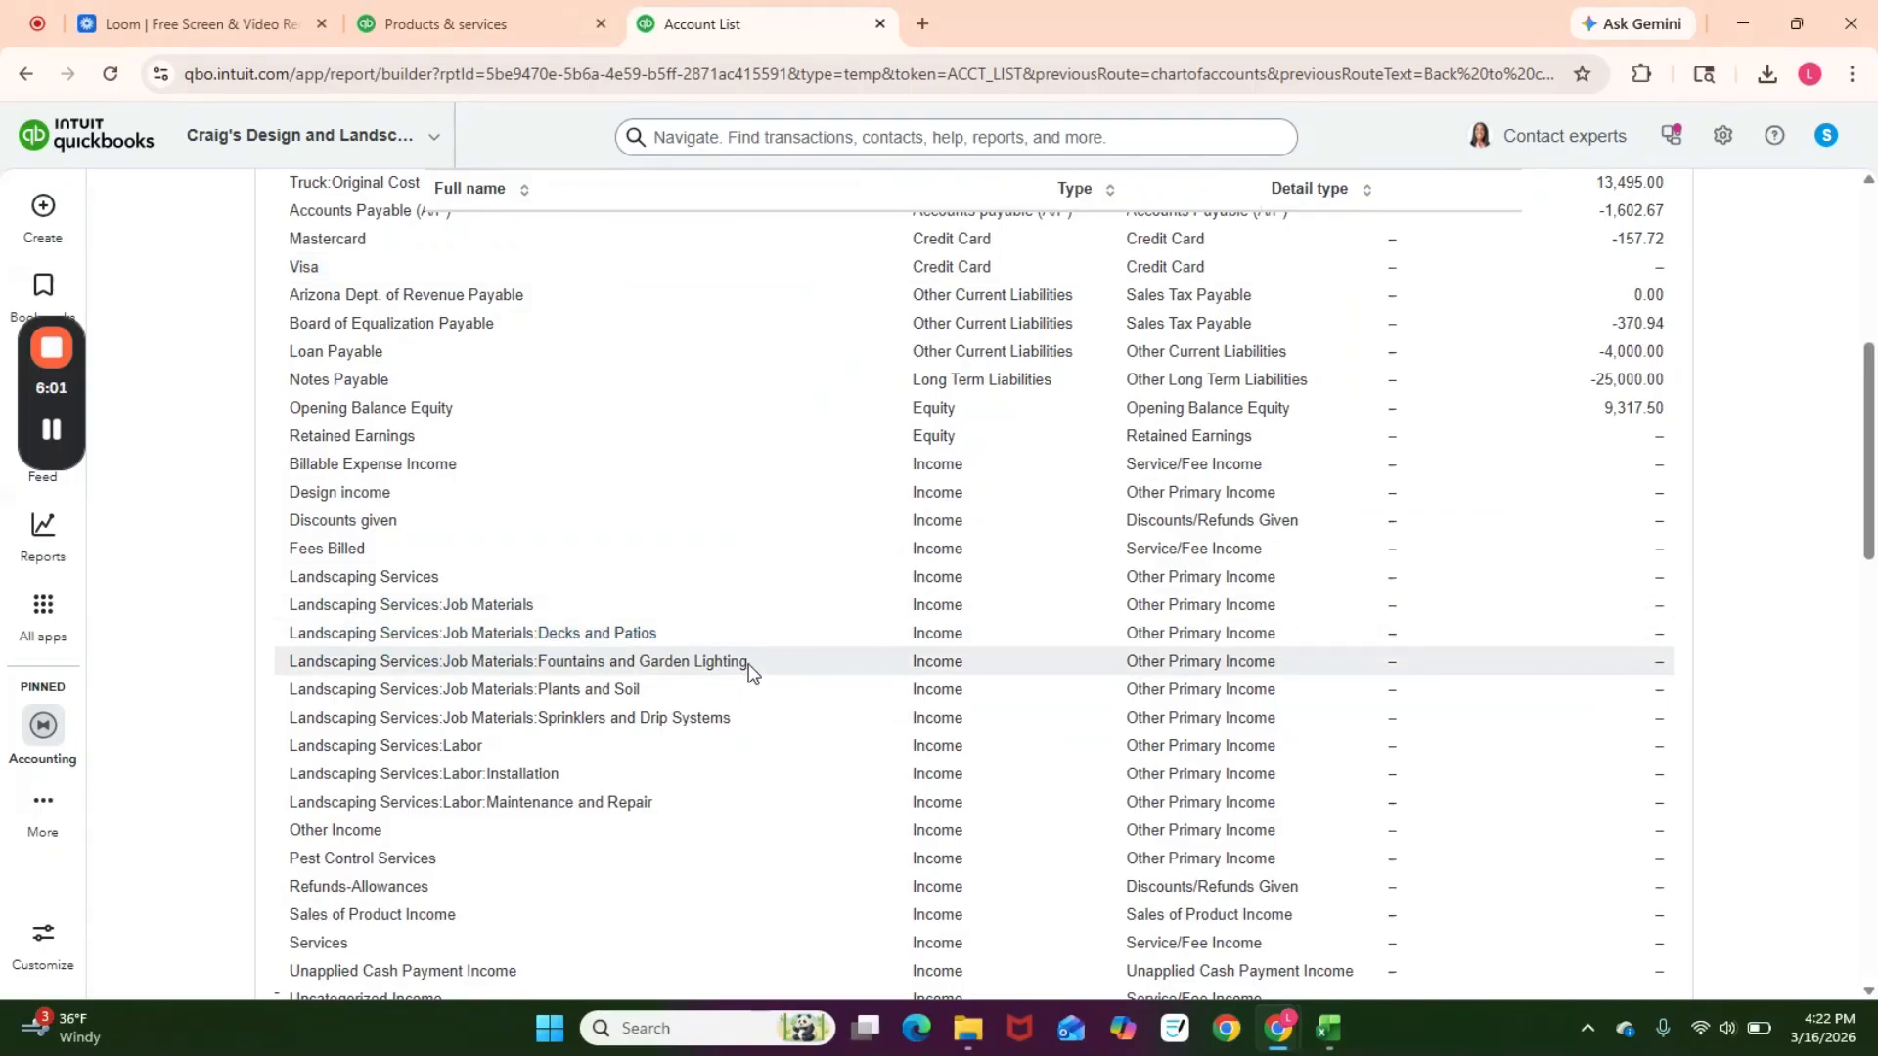
{"action": "left_click_drag", "start_coordinate": [659, 633], "coordinate": [294, 641]}
{"action": "key", "text": "ctrl+c"}
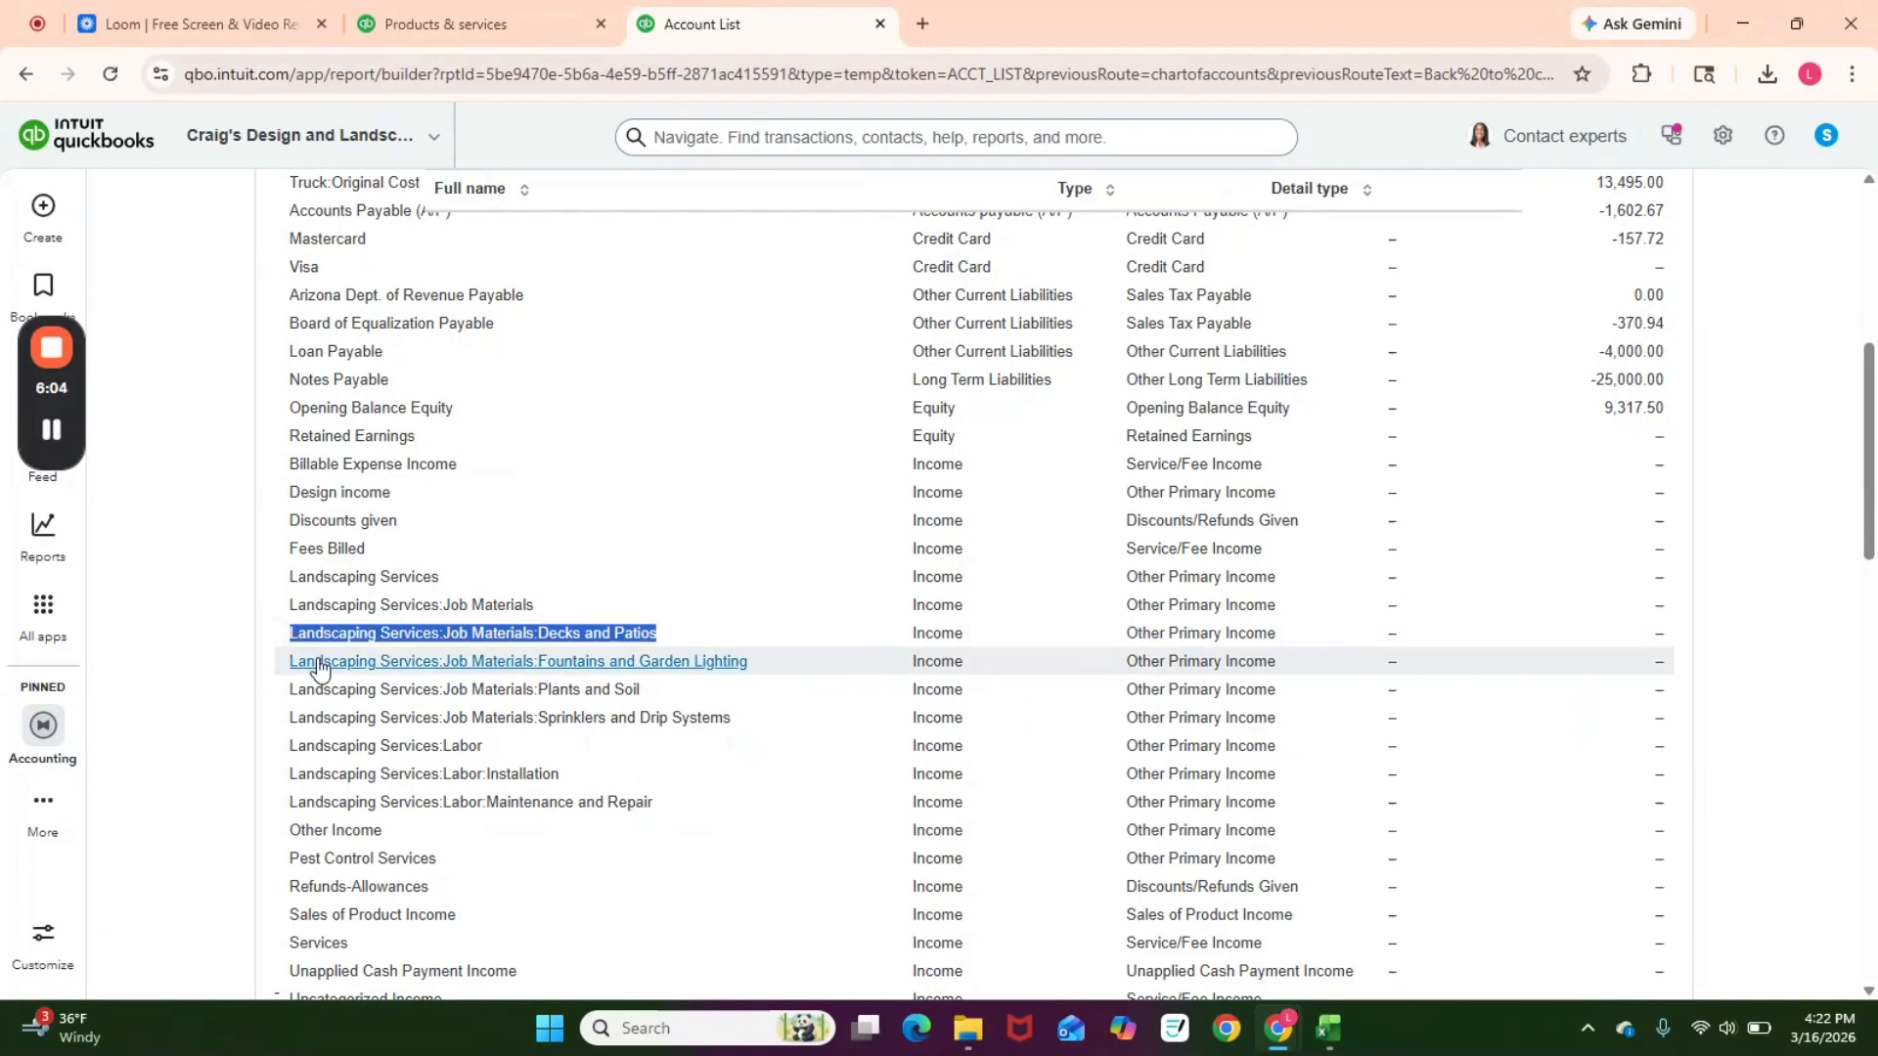
{"action": "key", "text": "alt+Tab"}
{"action": "left_click", "coordinate": [1310, 385]}
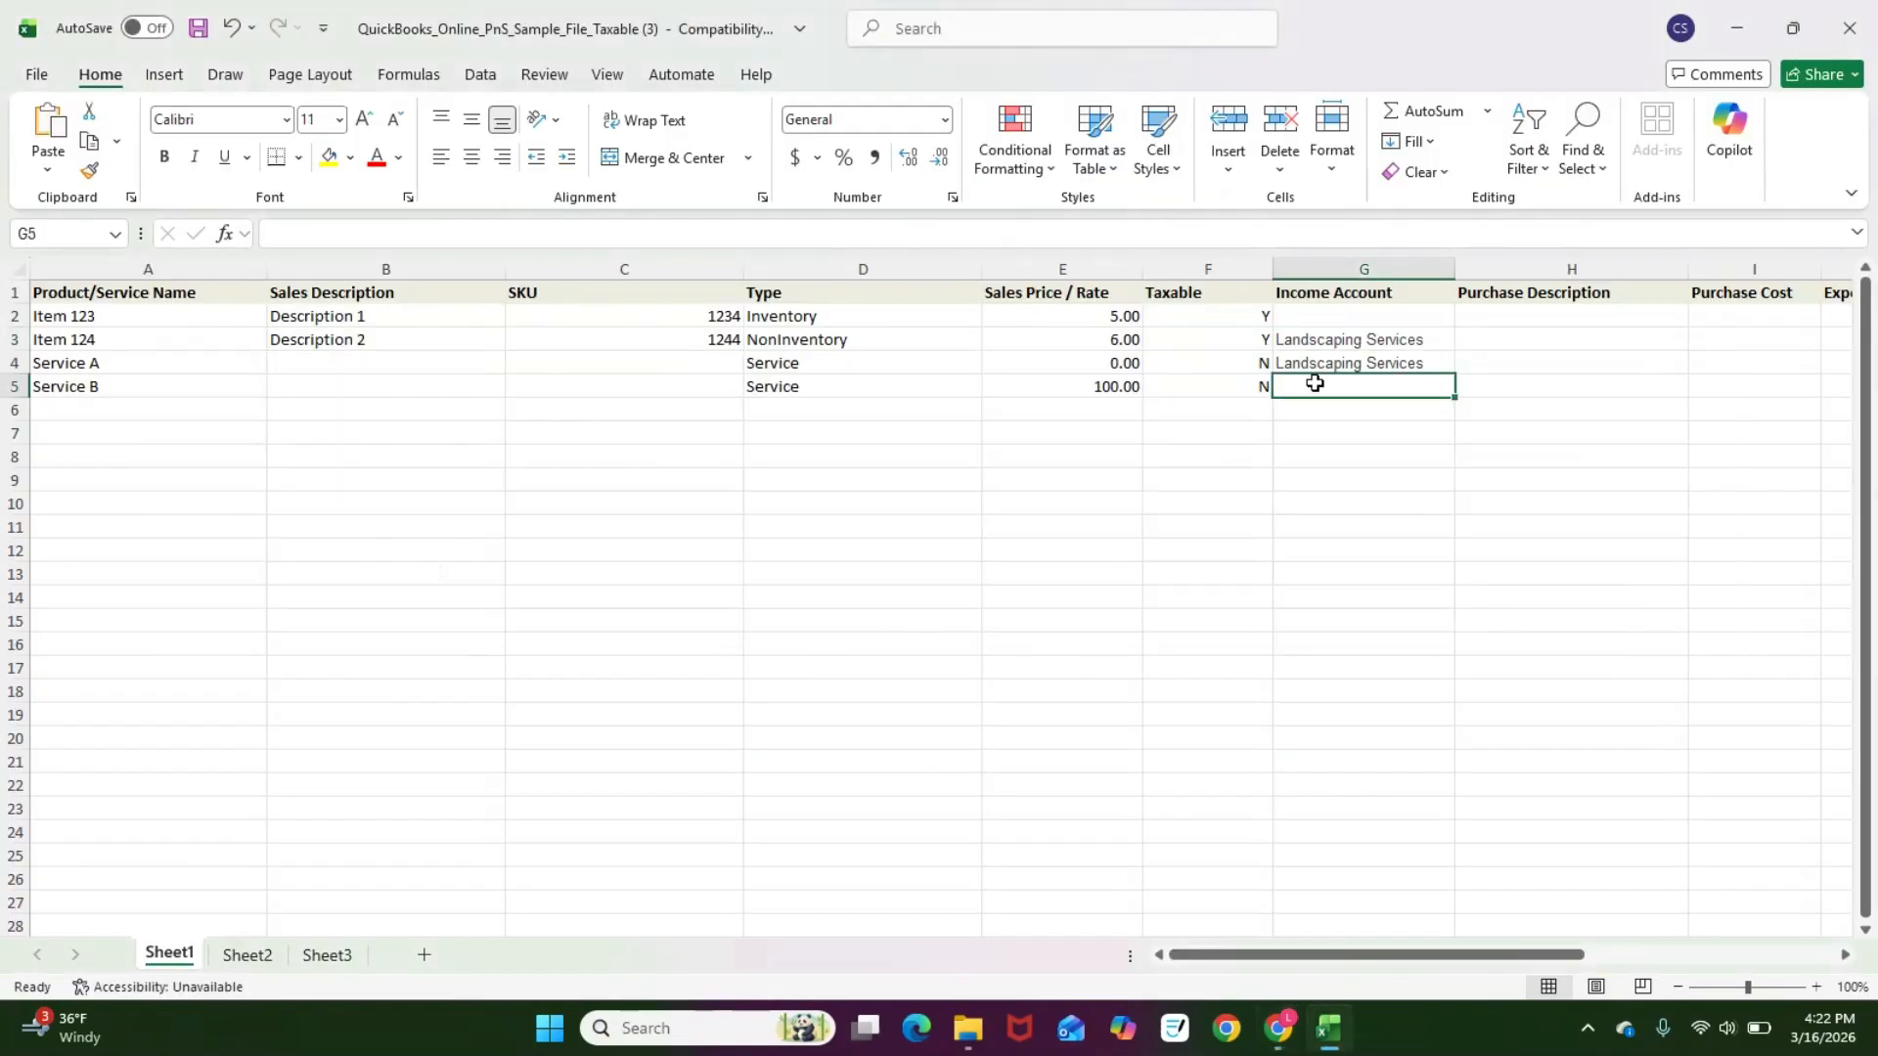
{"action": "key", "text": "ctrl+v"}
{"action": "left_click", "coordinate": [1532, 413]}
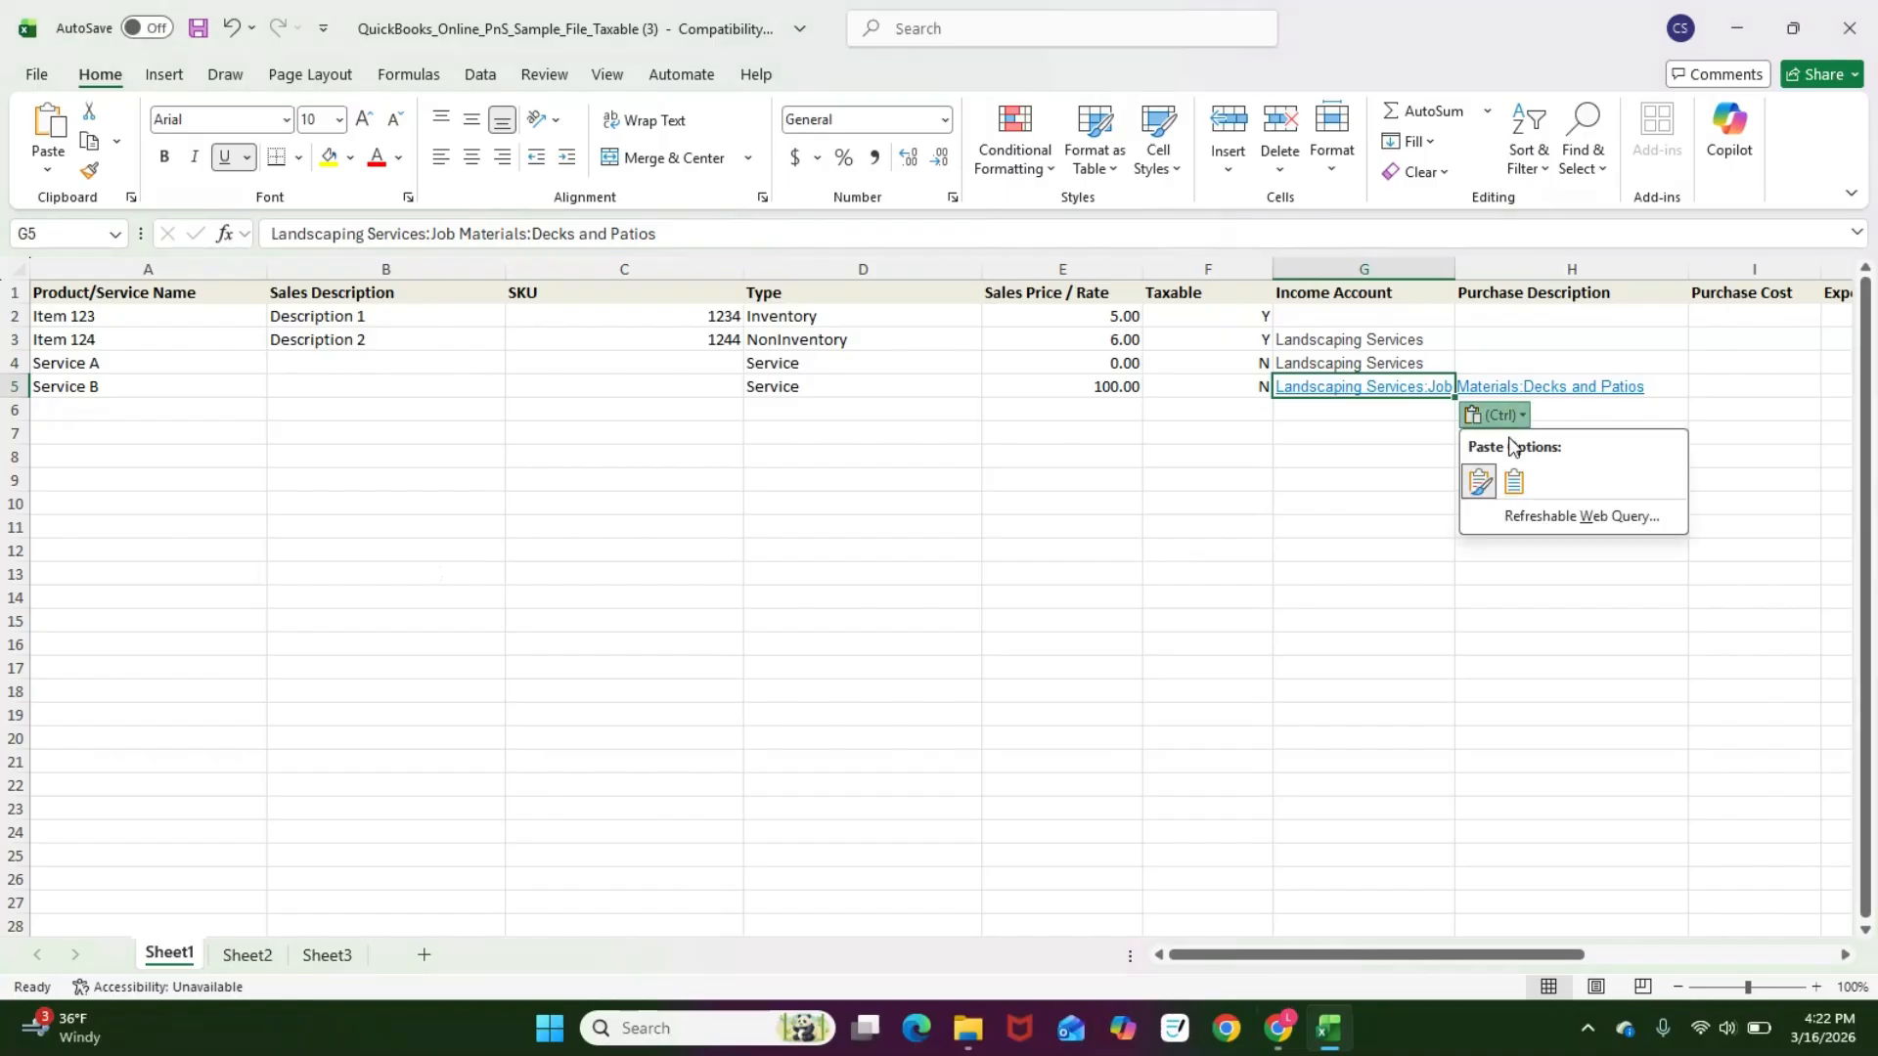
{"action": "left_click", "coordinate": [1519, 493]}
Step: Copy the Sales of Product Income account name and paste it as Item 123's income account
{"action": "key", "text": "alt+Tab"}
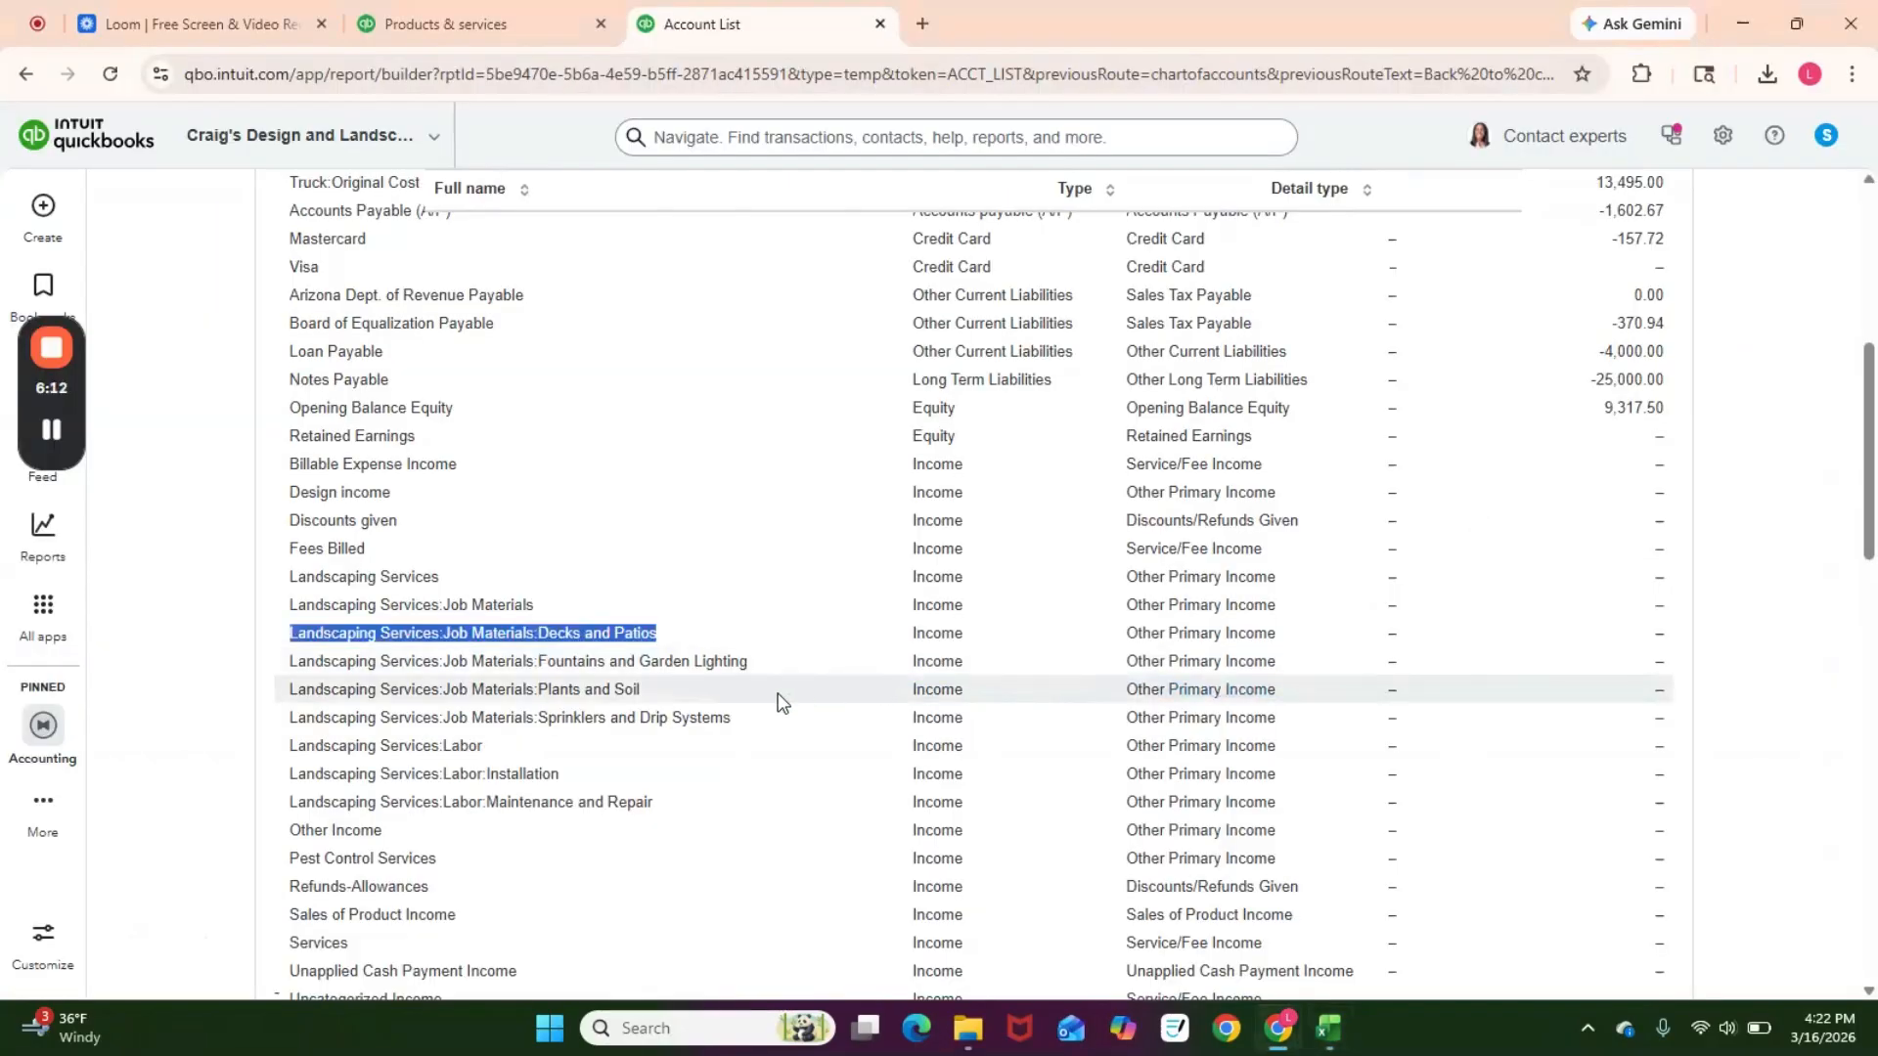
{"action": "scroll", "coordinate": [772, 704], "scroll_direction": "down", "scroll_amount": 1}
{"action": "left_click_drag", "start_coordinate": [491, 798], "coordinate": [284, 804]}
{"action": "key", "text": "ctrl+c"}
{"action": "key", "text": "alt+Tab"}
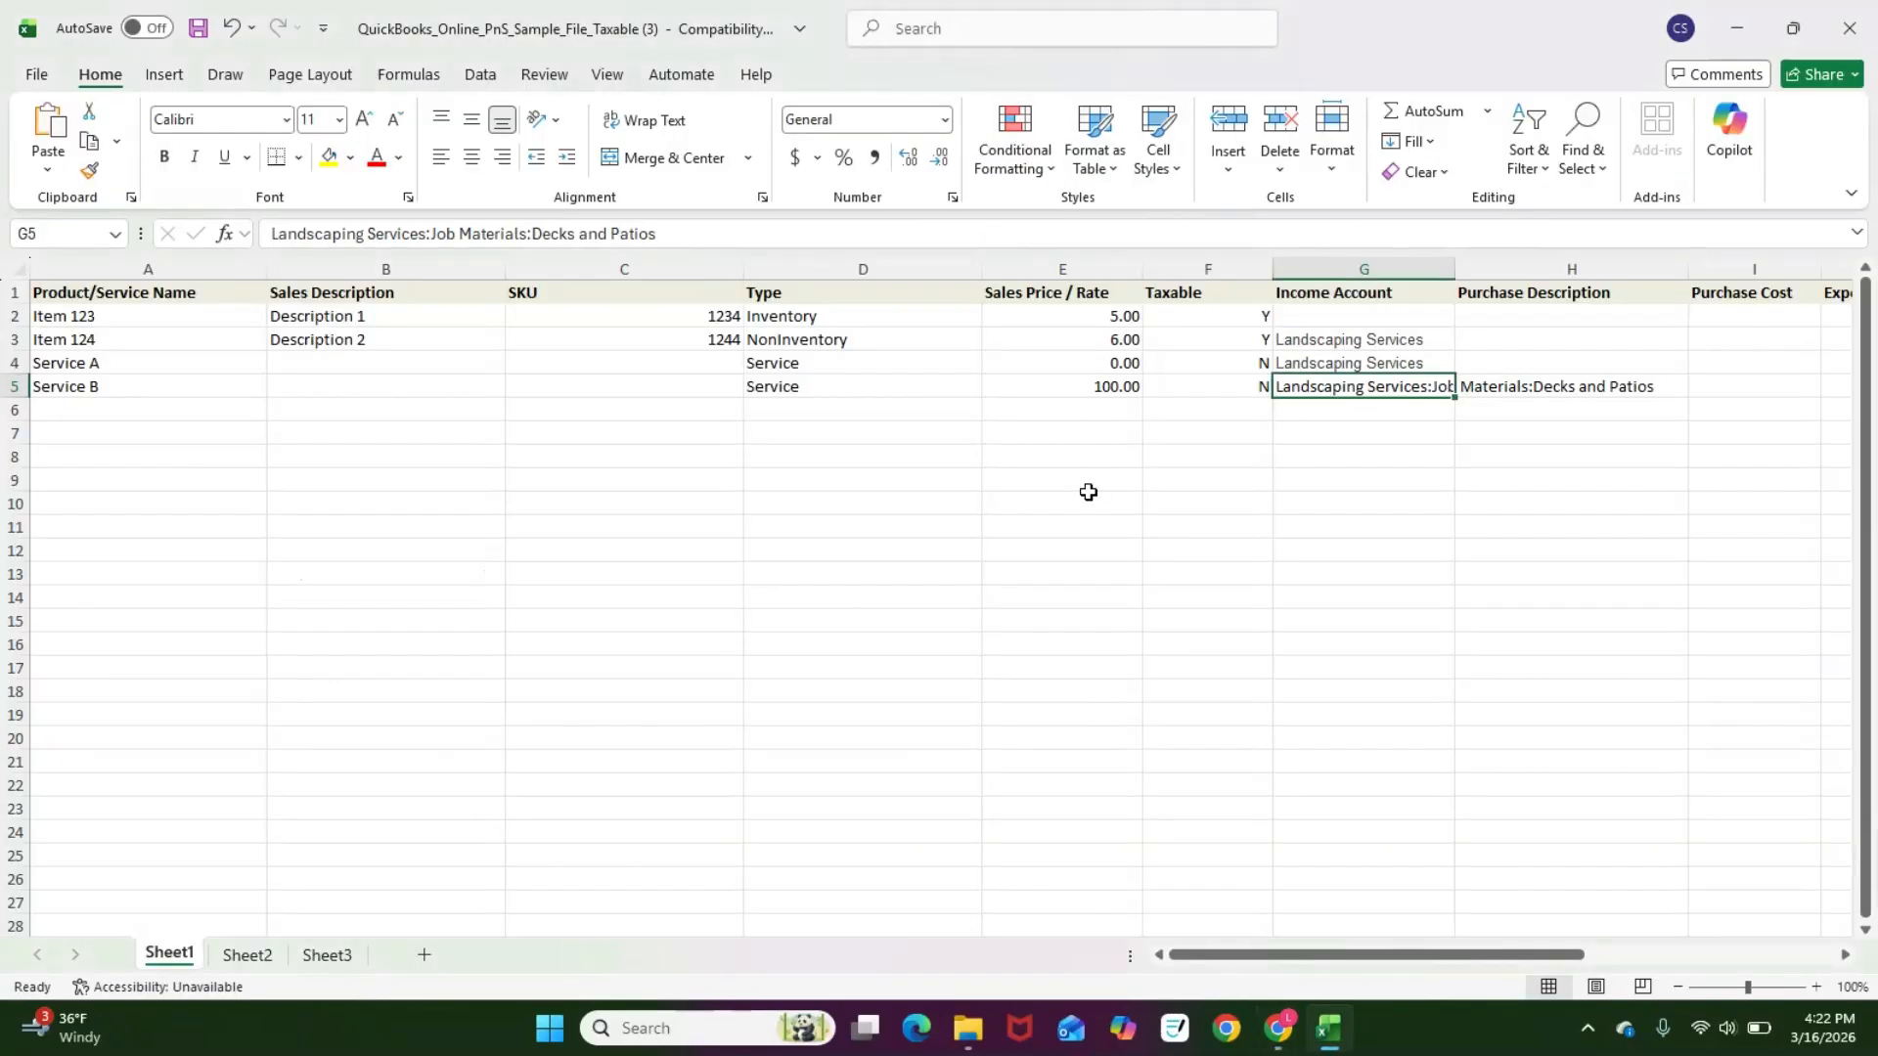
{"action": "left_click", "coordinate": [1379, 315]}
{"action": "key", "text": "ctrl+v"}
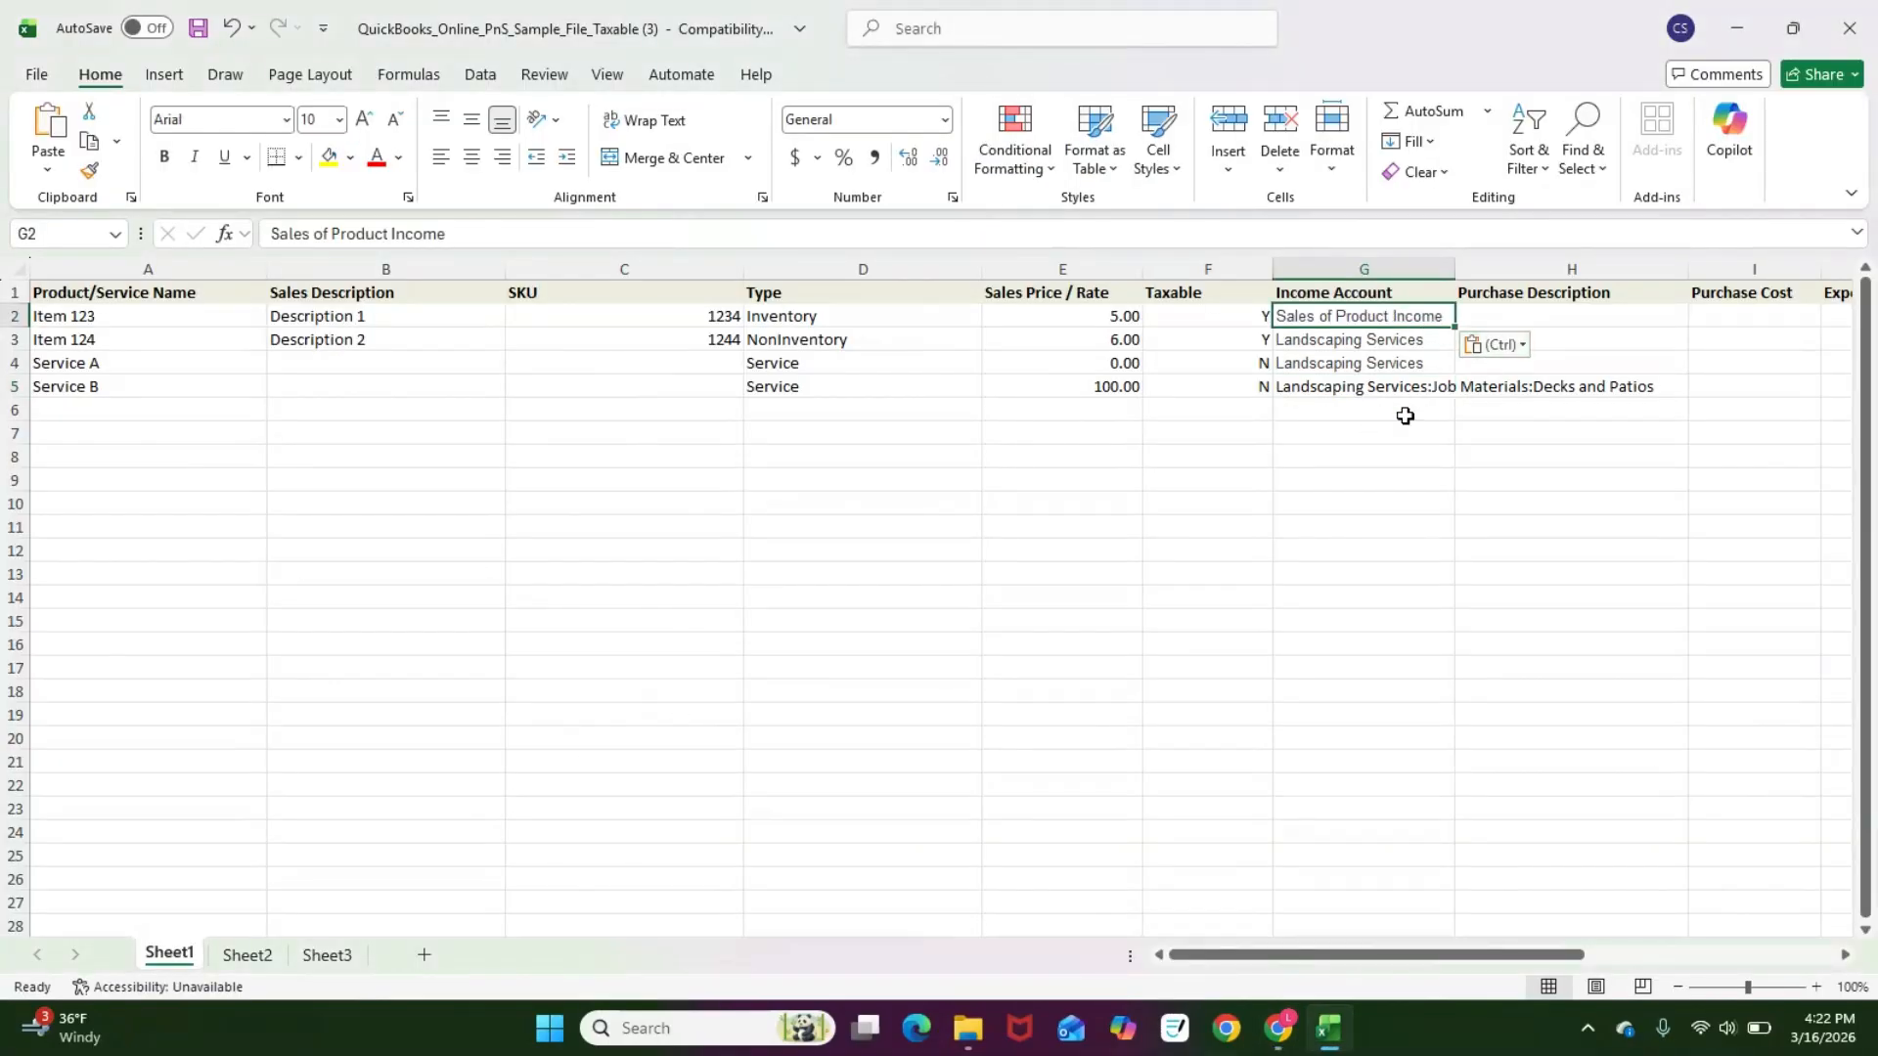
{"action": "left_click", "coordinate": [1622, 315]}
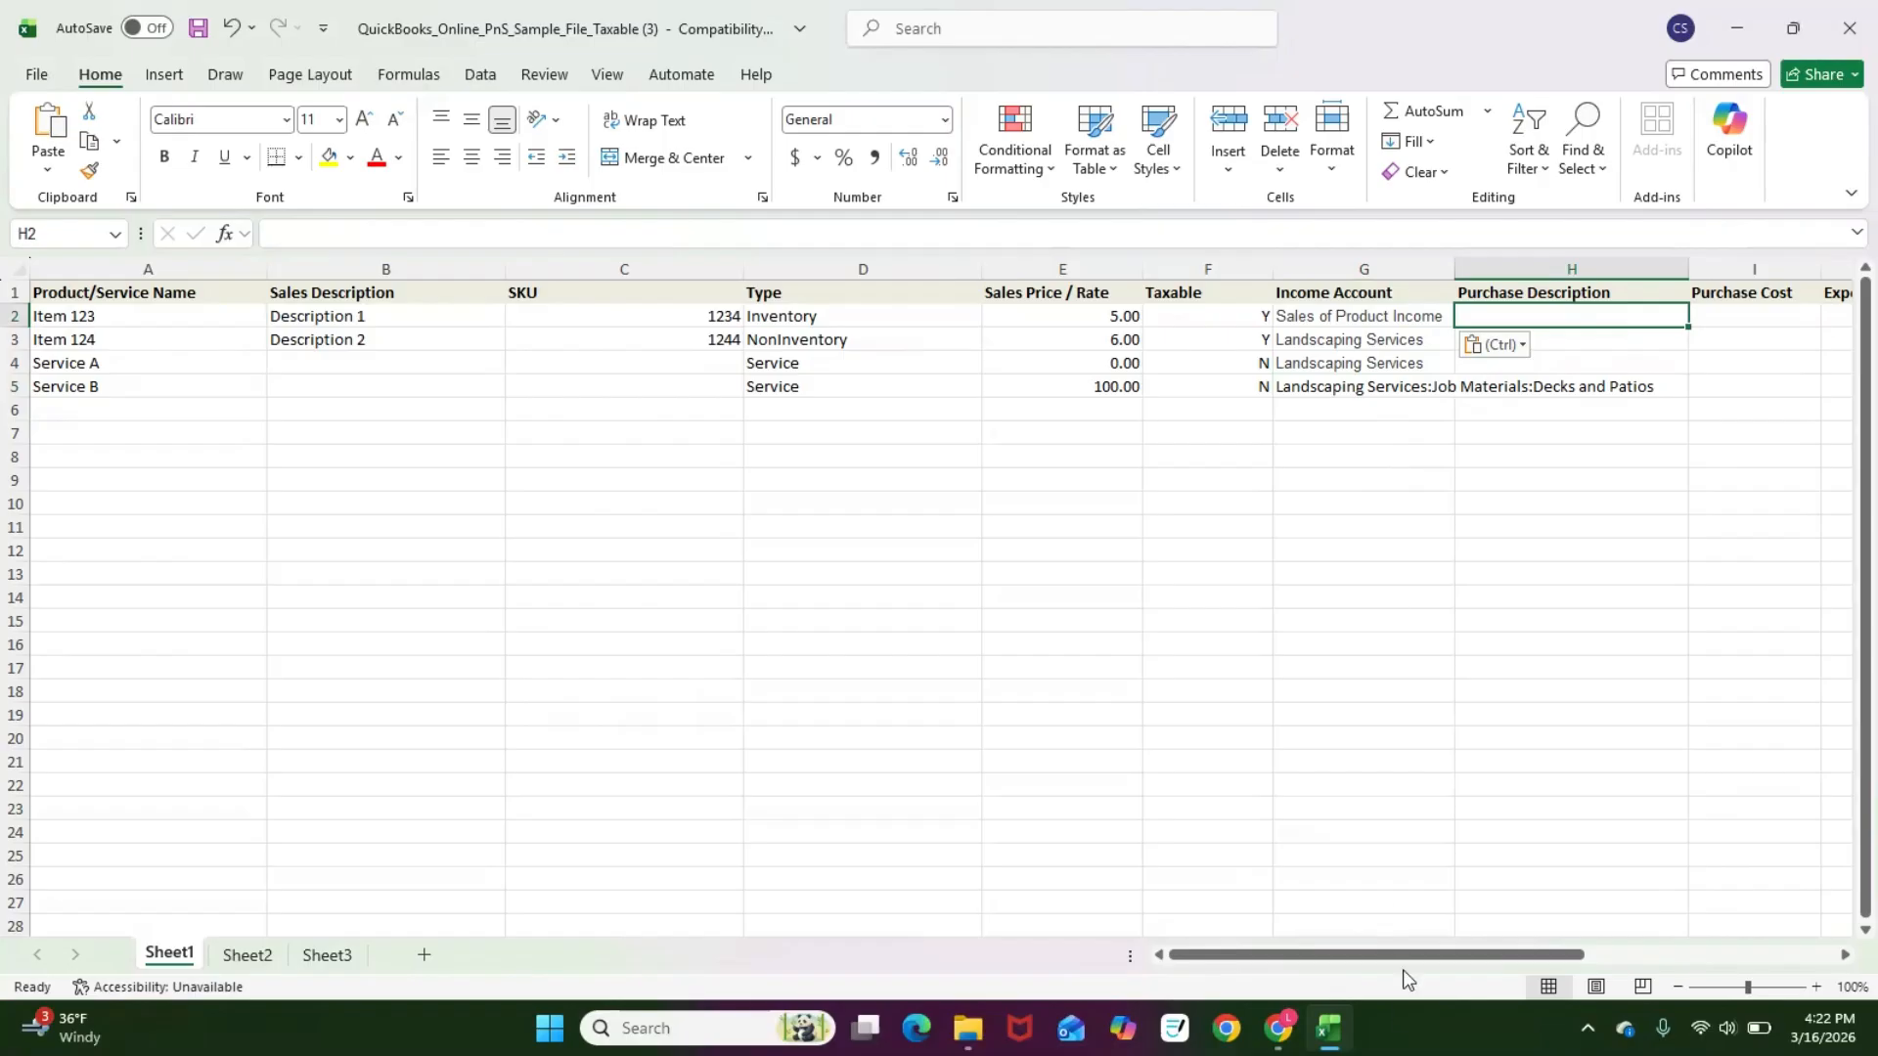
Step: Enter Deck Supplies from ABC Vendor as Item 123's purchase description
{"action": "left_click_drag", "start_coordinate": [1404, 954], "coordinate": [1477, 960]}
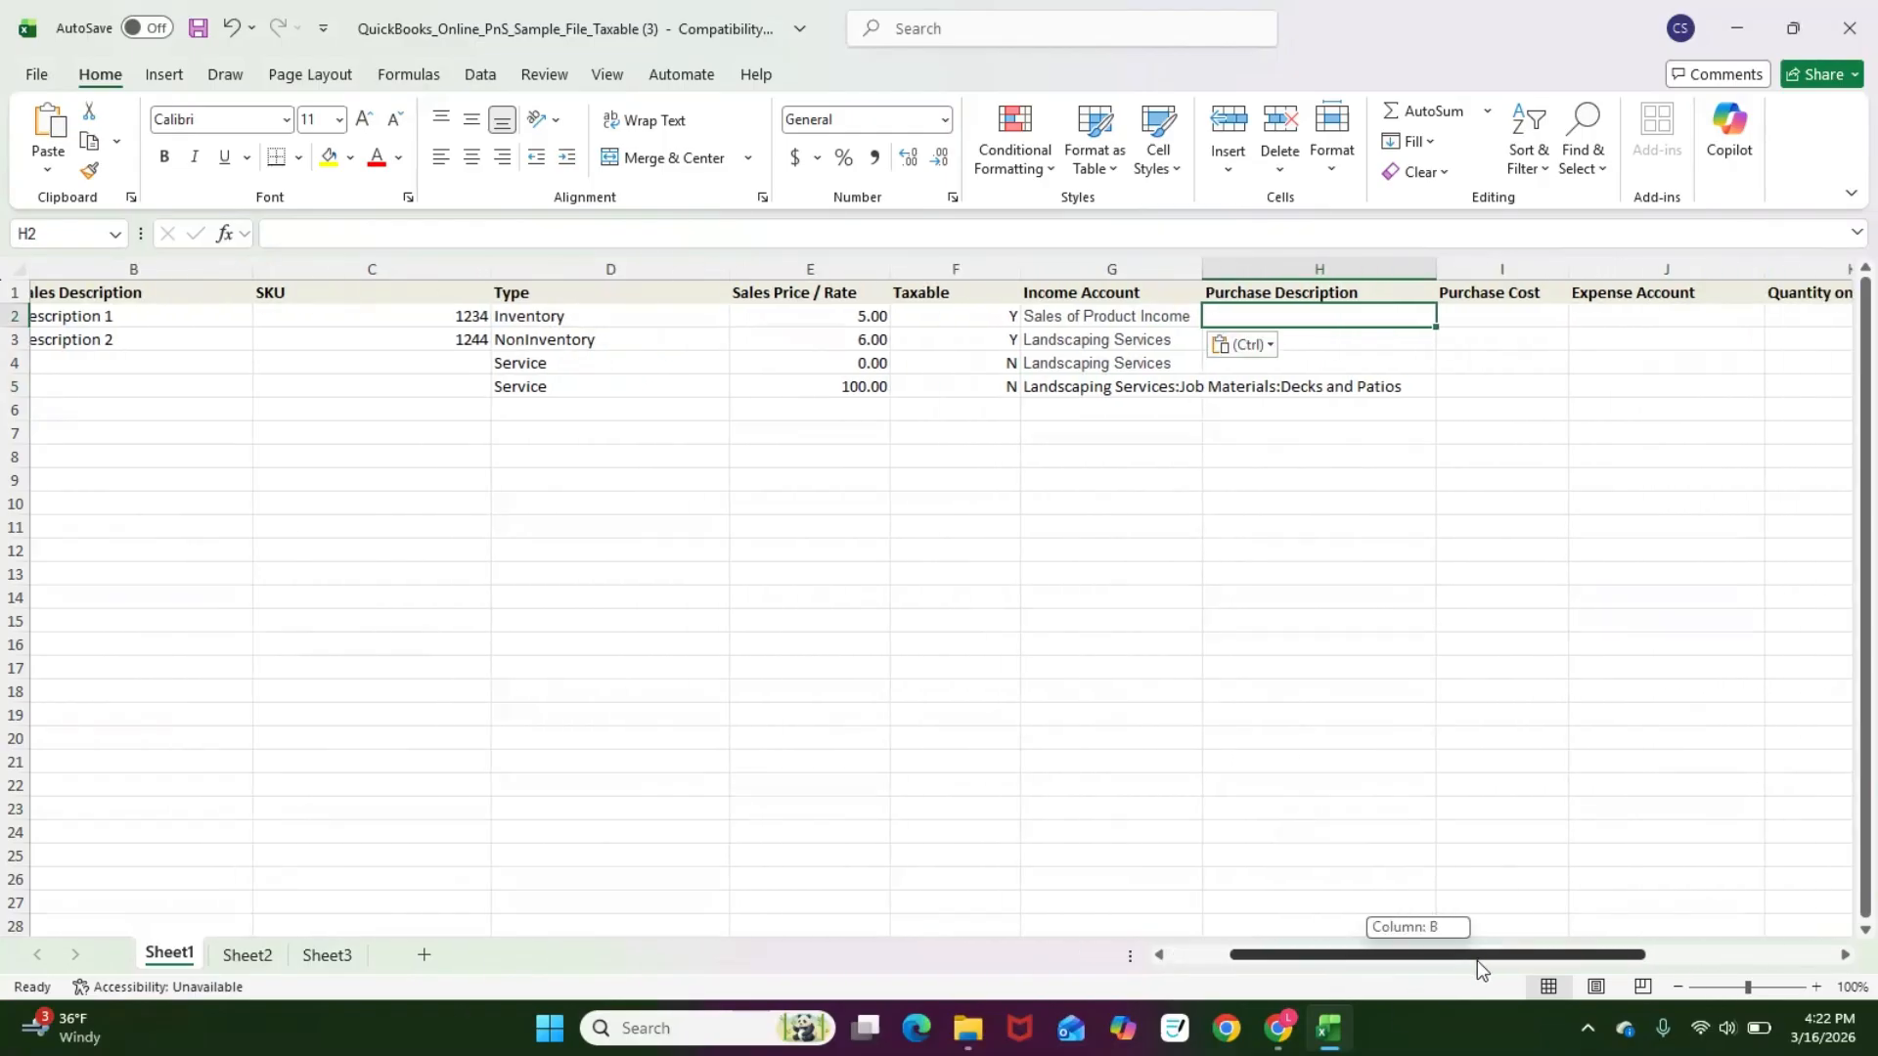
{"action": "left_click_drag", "start_coordinate": [1477, 960], "coordinate": [1405, 981]}
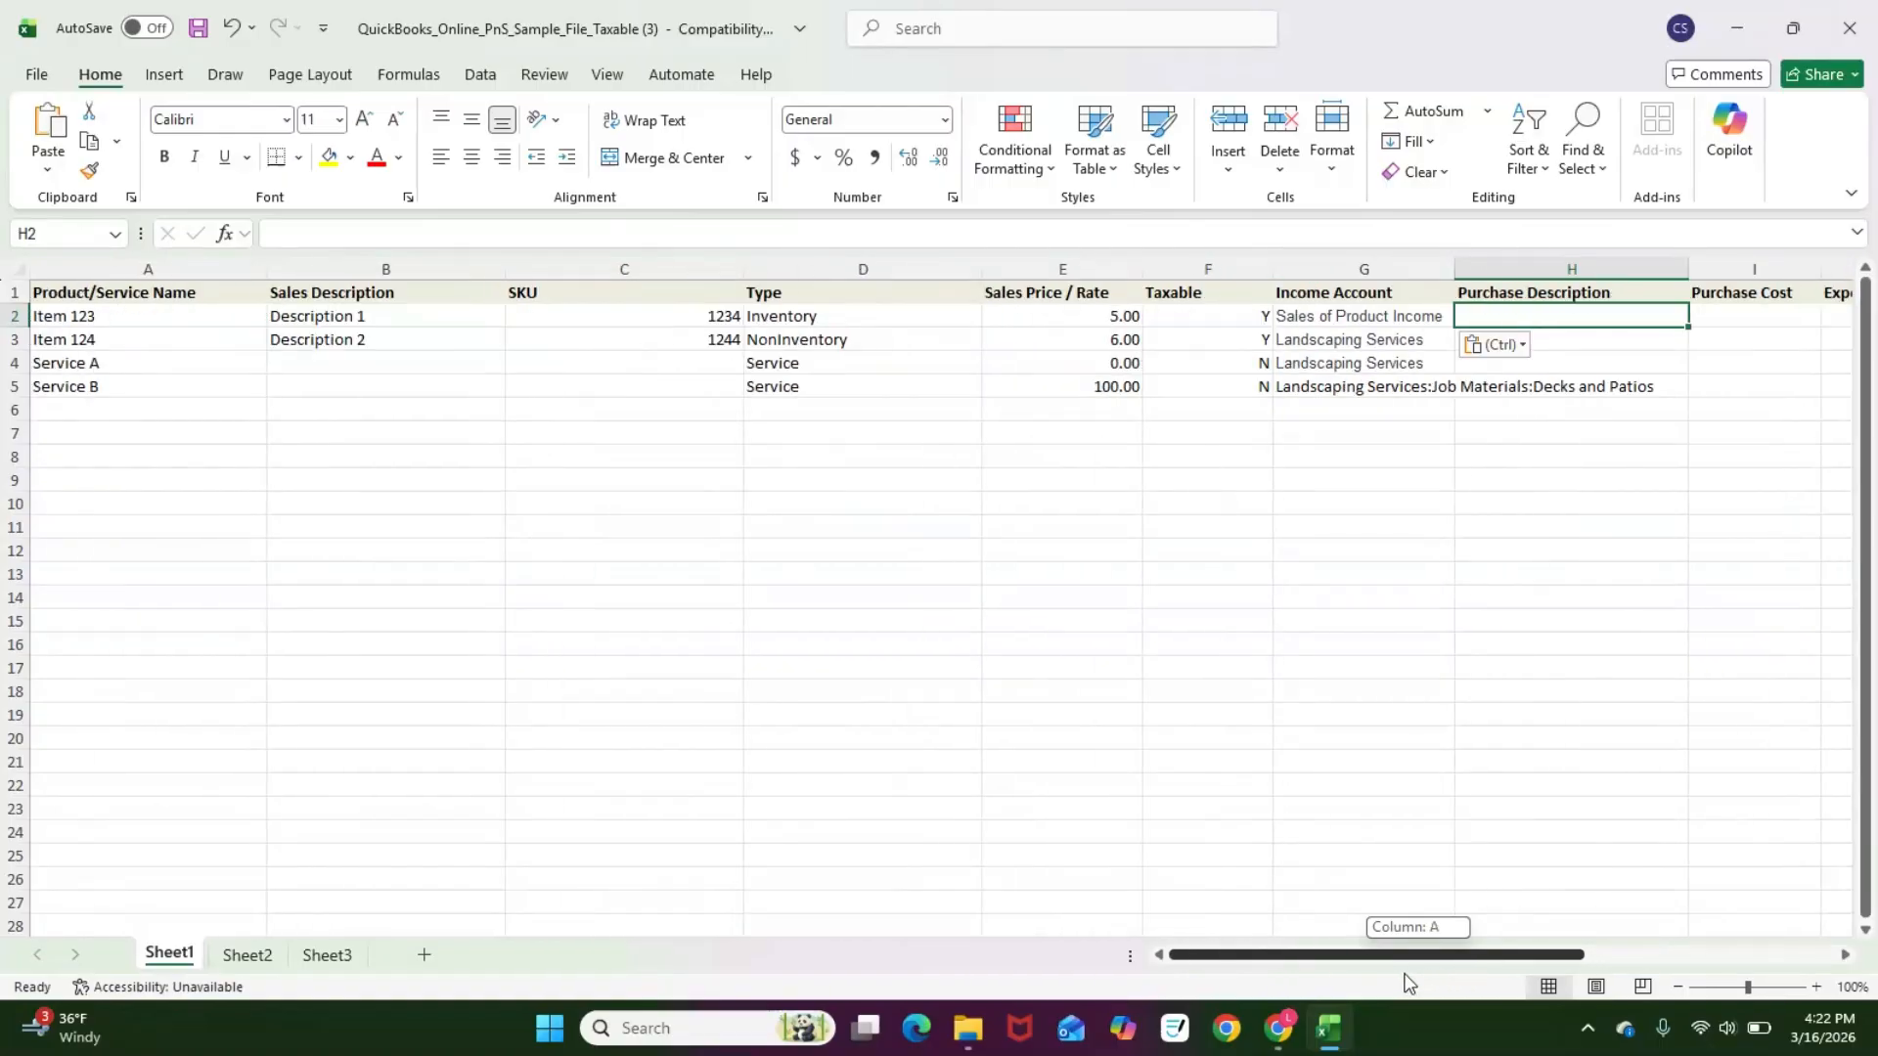
{"action": "left_click_drag", "start_coordinate": [1406, 972], "coordinate": [1447, 965]}
{"action": "left_click_drag", "start_coordinate": [1468, 345], "coordinate": [1471, 390]}
{"action": "left_click", "coordinate": [1470, 479]}
{"action": "left_click", "coordinate": [1447, 313]}
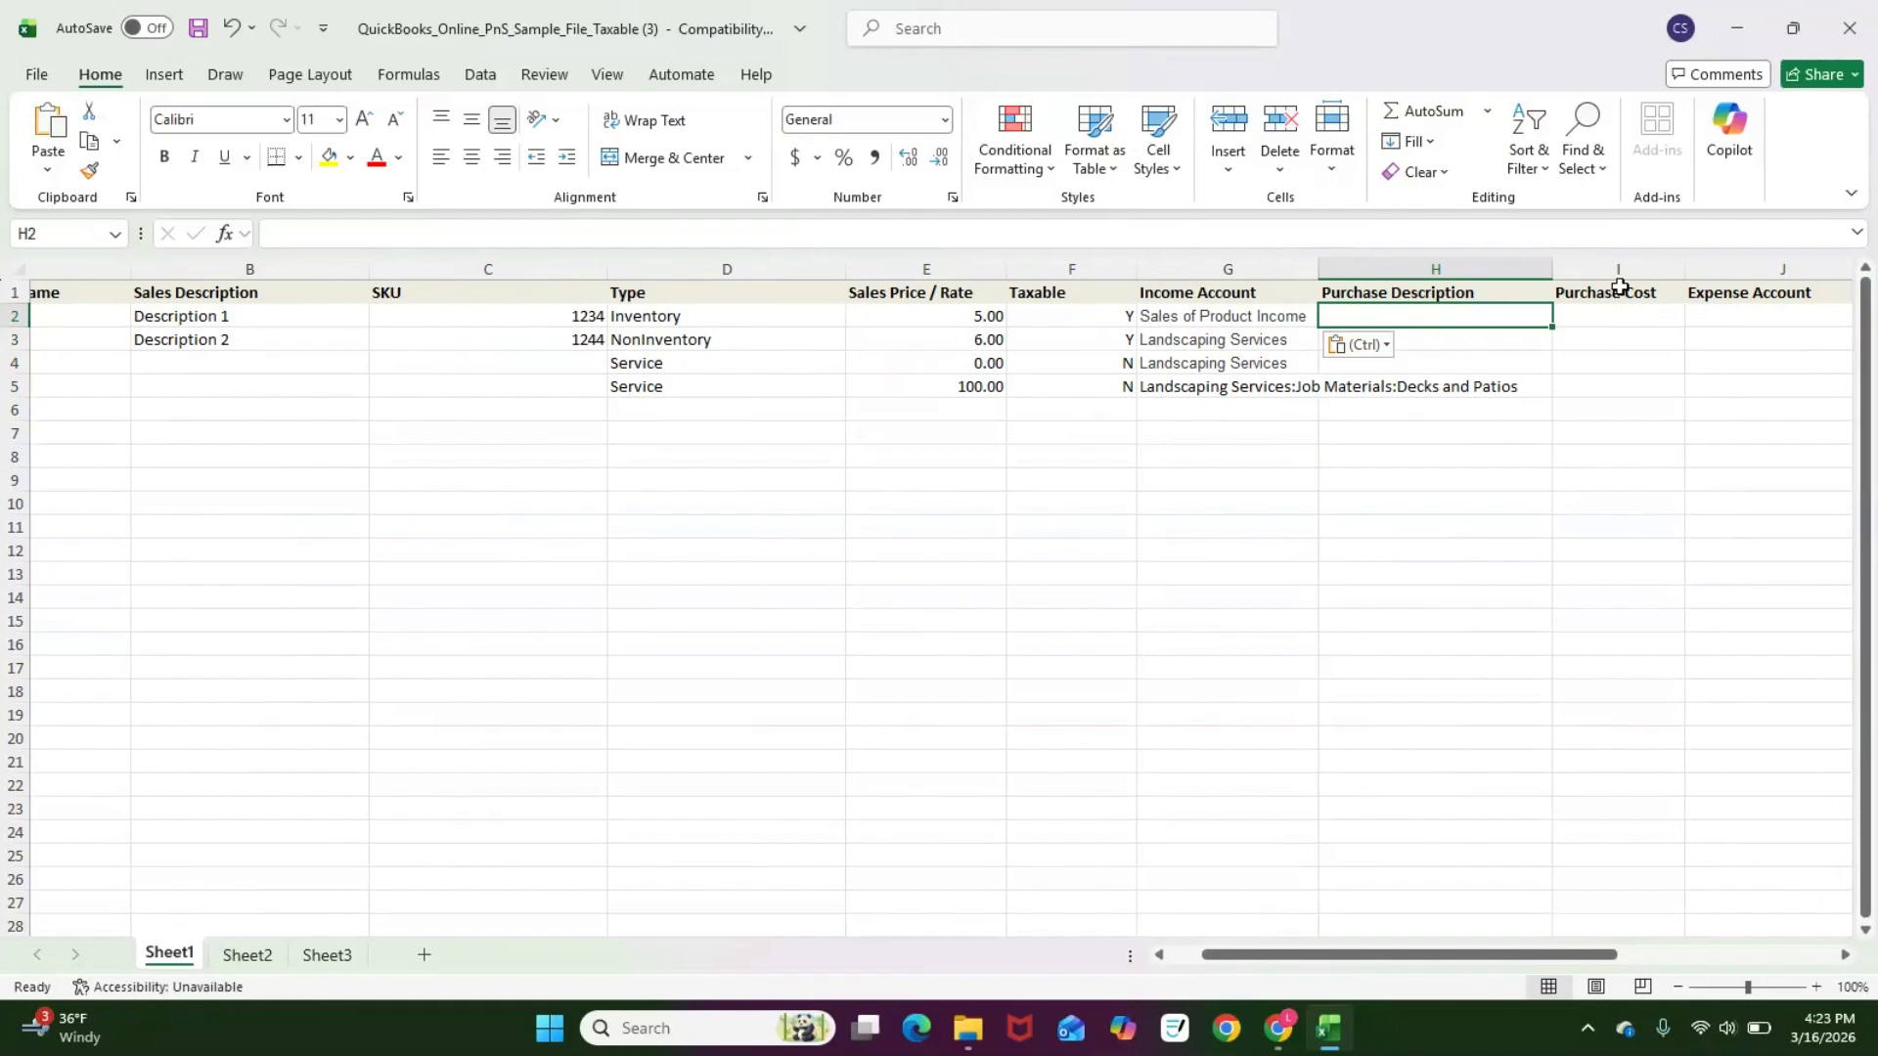
{"action": "key", "text": "Down"}
{"action": "key", "text": "Up"}
{"action": "type", "text": "Deck"}
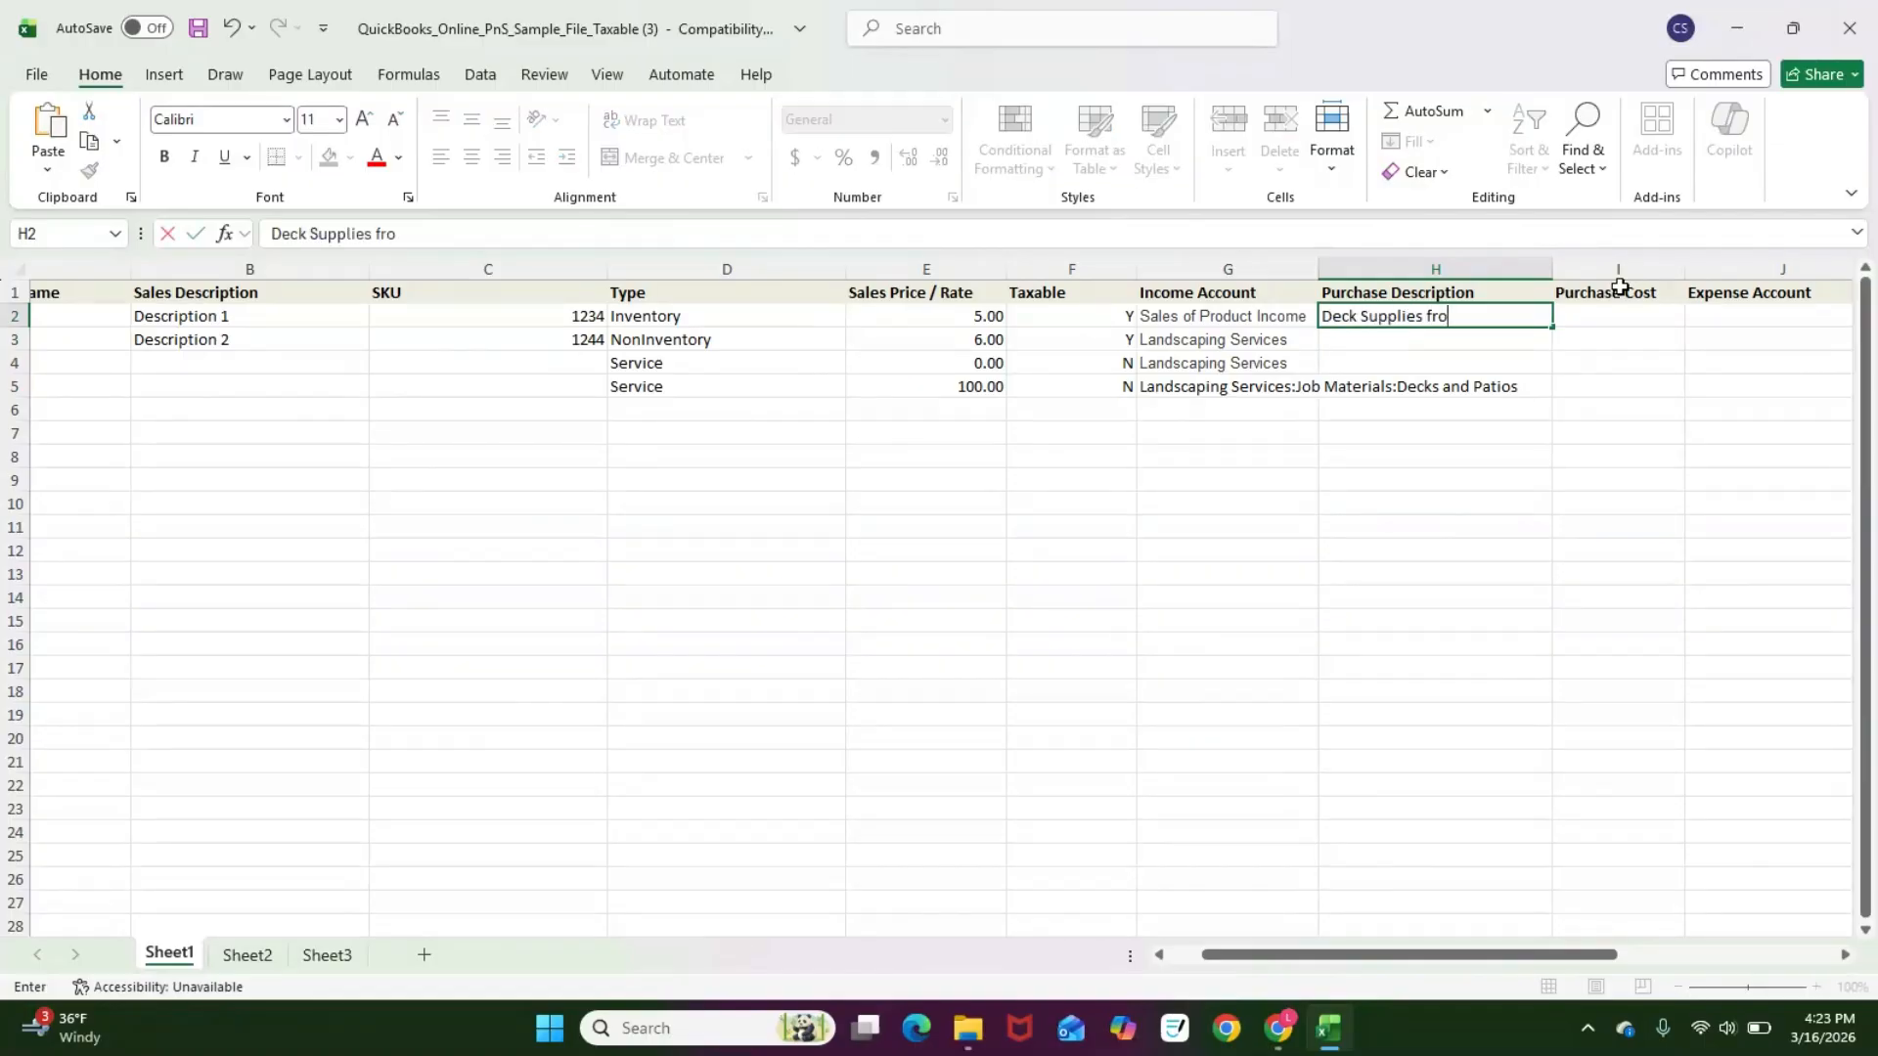
{"action": "type", "text": " Supplies from ABC Vendor"}
{"action": "key", "text": "Return"}
Step: Set Item 123's purchase cost to 2
{"action": "key", "text": "Up"}
{"action": "key", "text": "Right"}
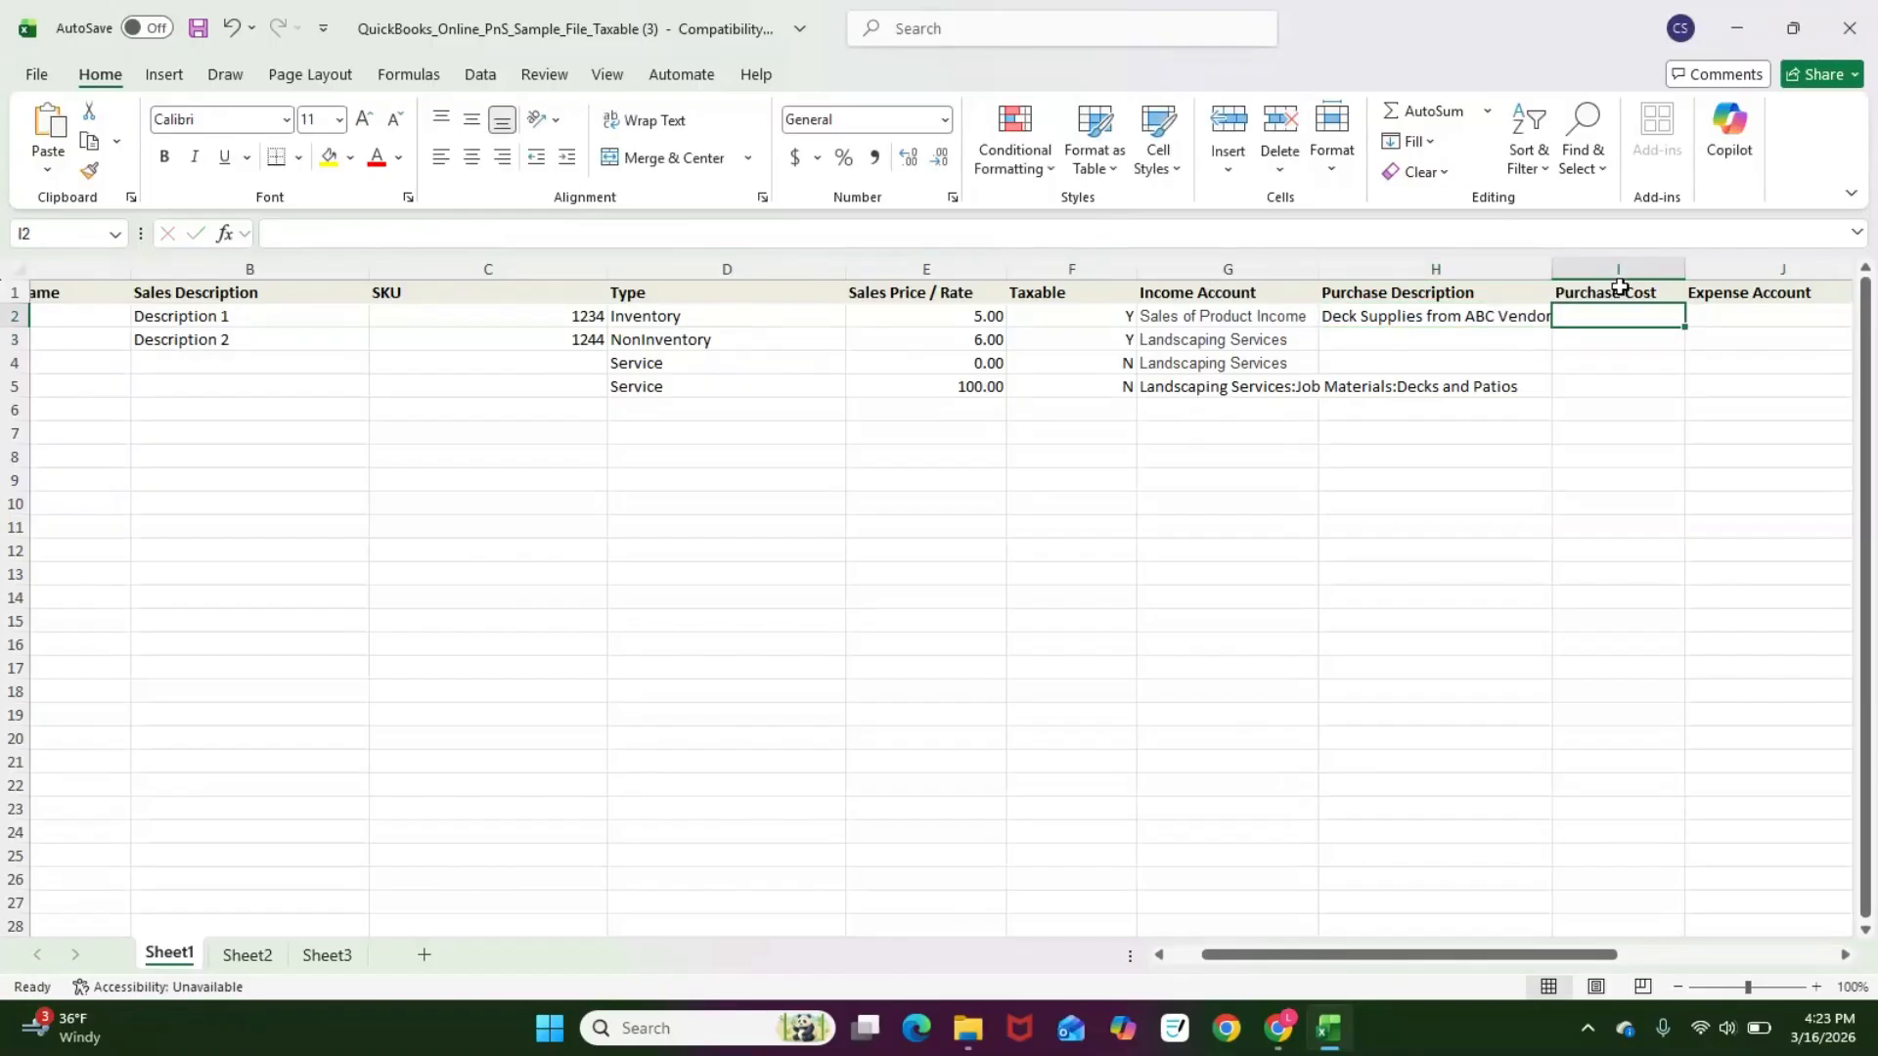
{"action": "type", "text": "2"}
{"action": "key", "text": "Return"}
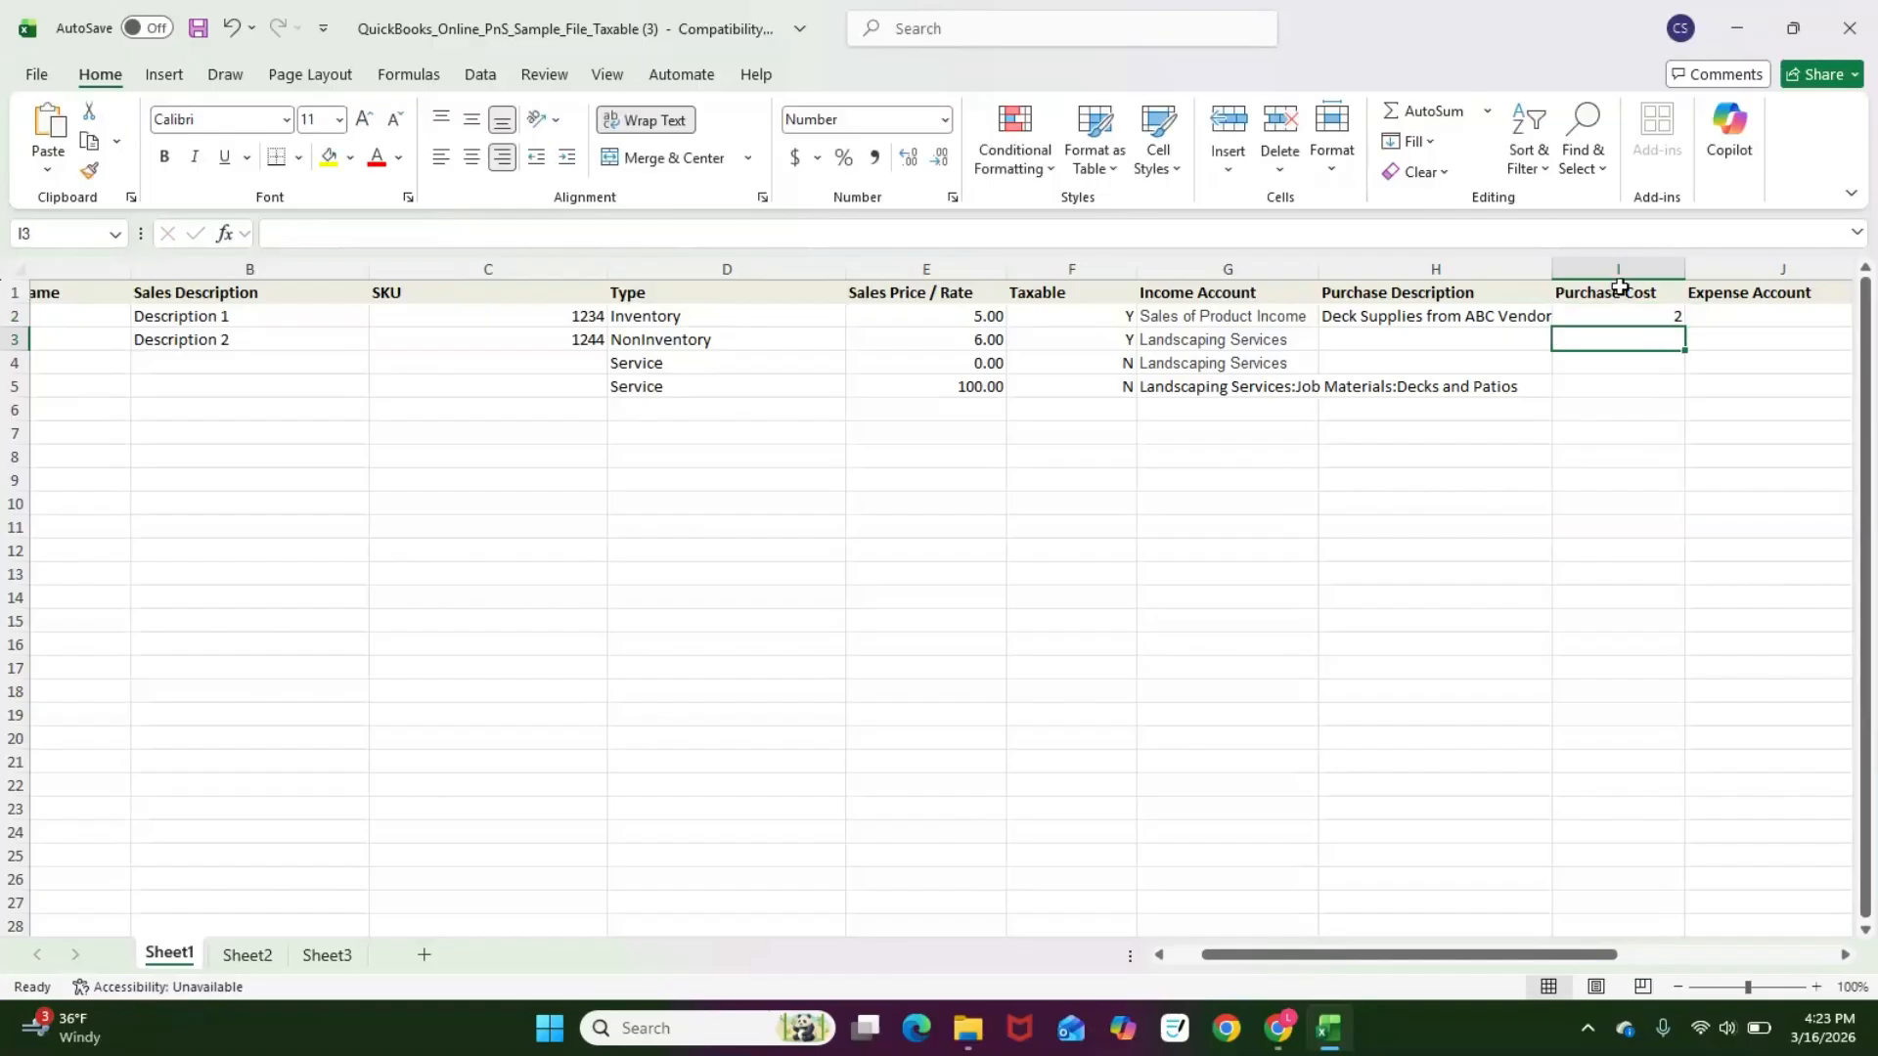
{"action": "key", "text": "Up"}
{"action": "key", "text": "Right"}
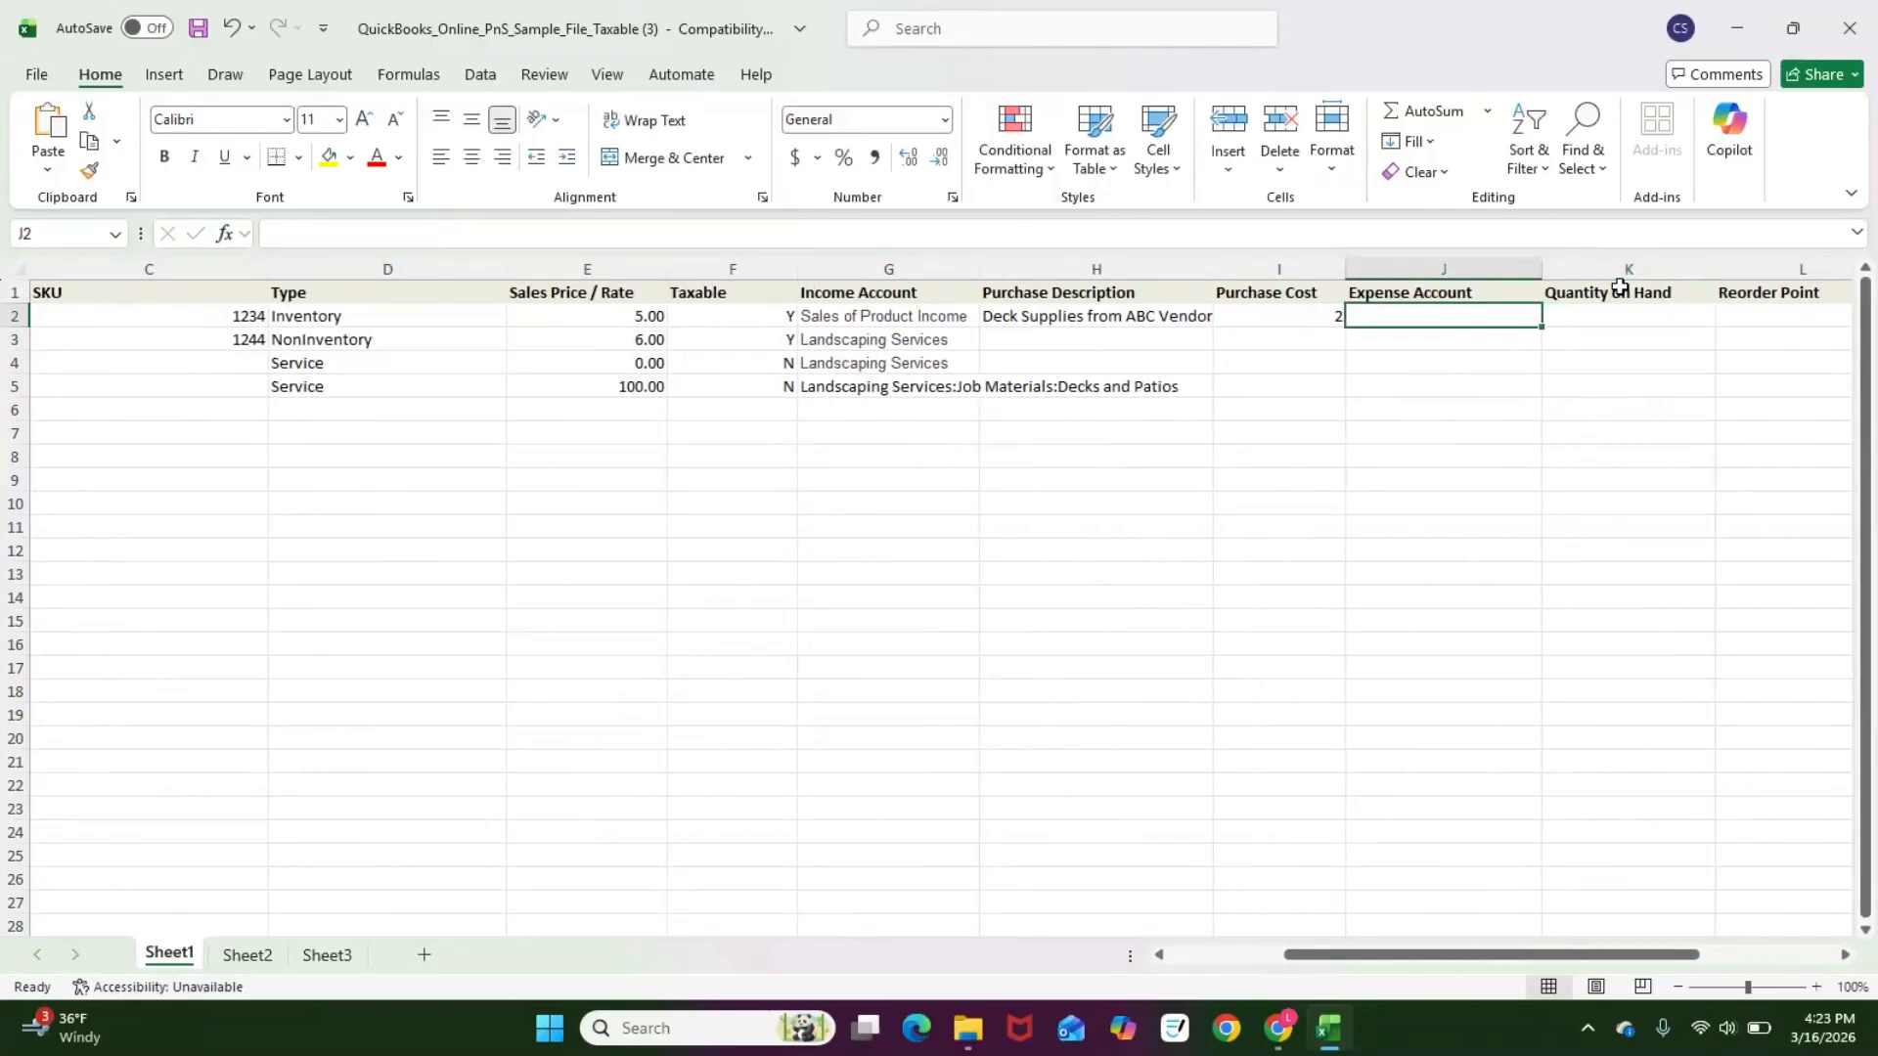
{"action": "key", "text": "Left"}
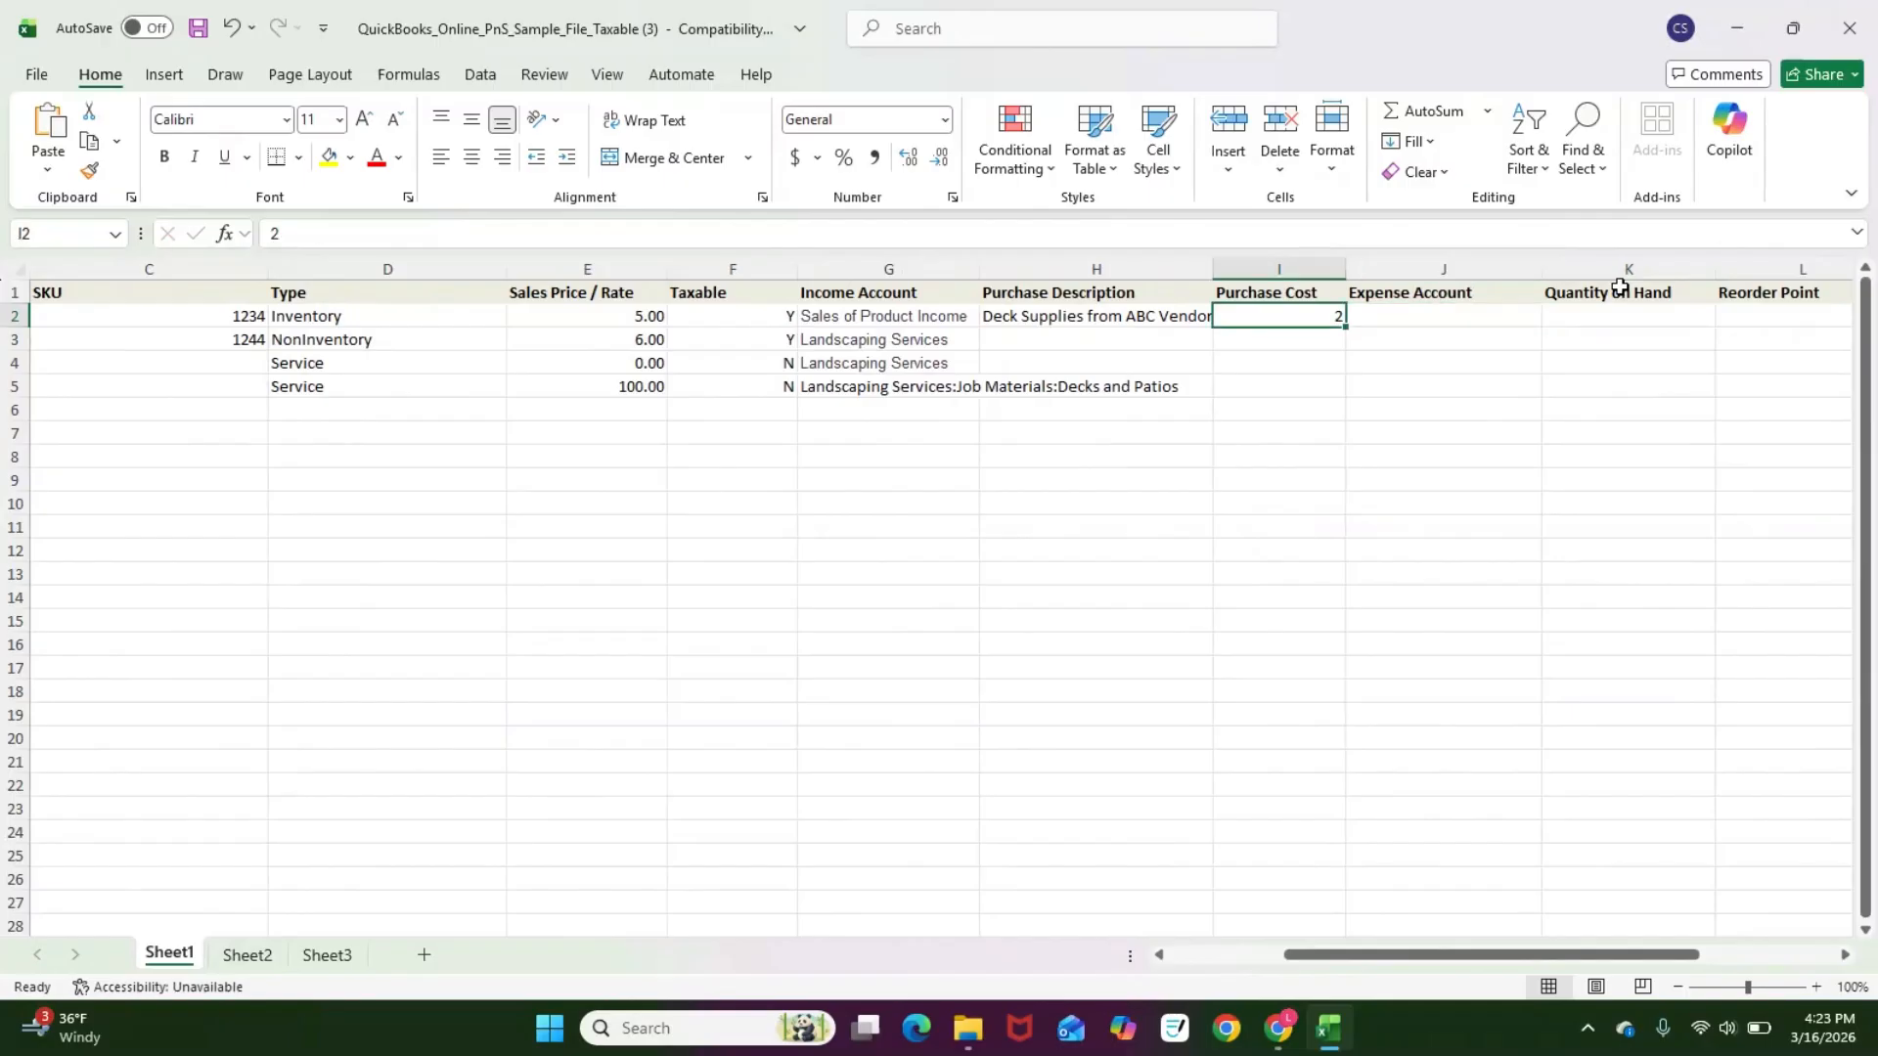
{"action": "key", "text": "Right"}
Step: Copy the Cost of Goods Sold account name and paste it as plain text as Item 123's expense account
{"action": "key", "text": "alt+Tab"}
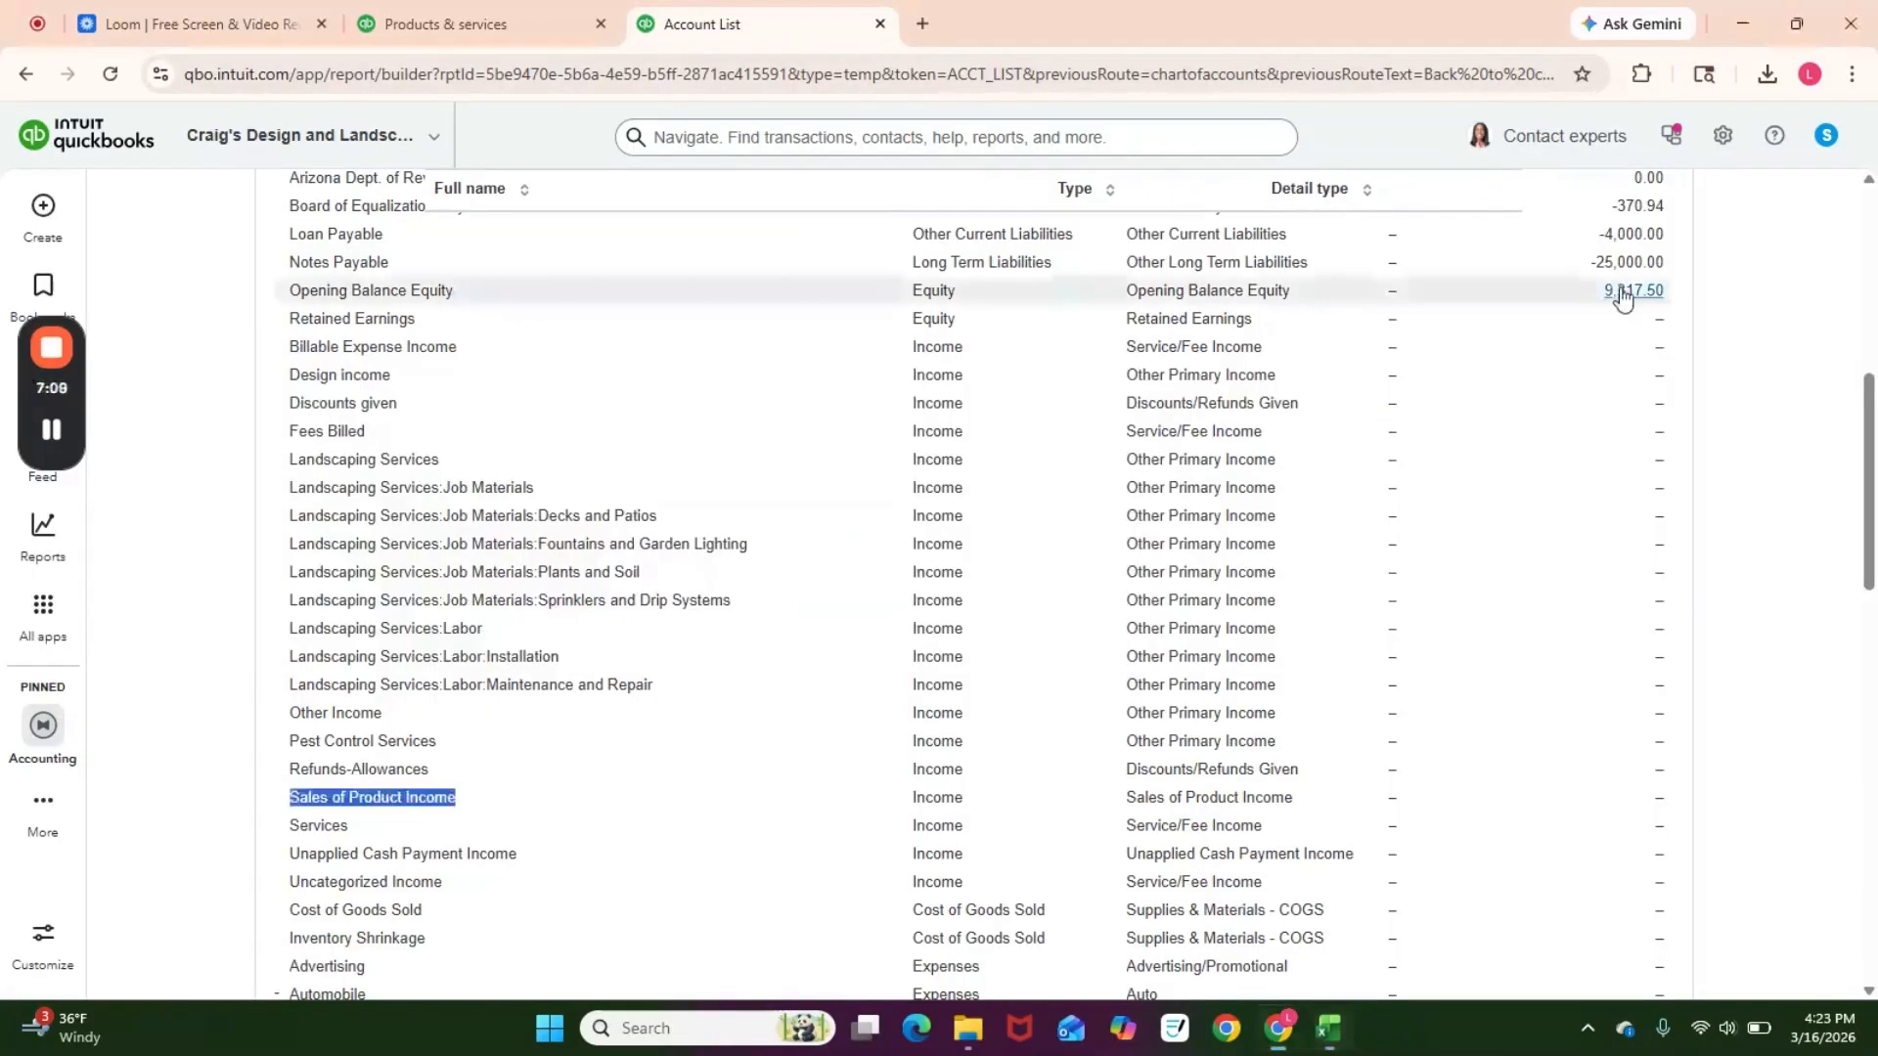
{"action": "scroll", "coordinate": [881, 566], "scroll_direction": "down", "scroll_amount": 1}
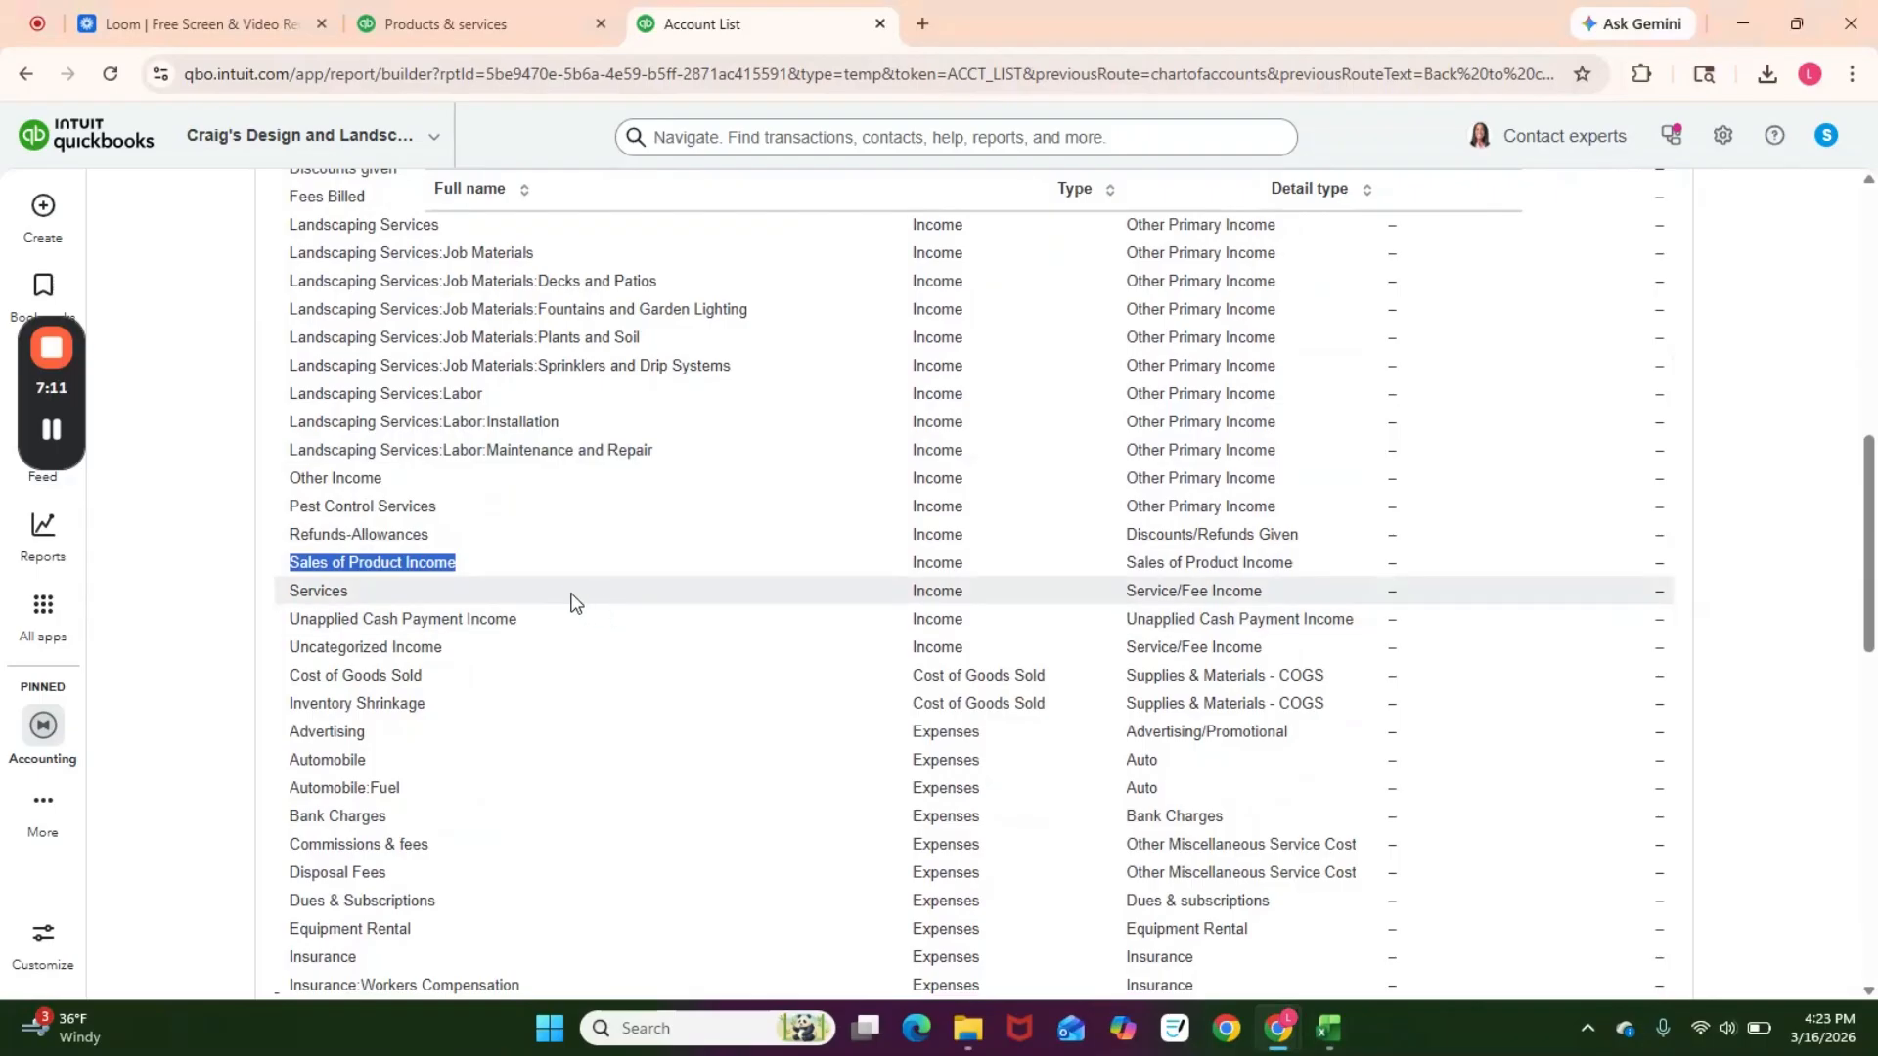
{"action": "left_click_drag", "start_coordinate": [427, 676], "coordinate": [291, 684]}
{"action": "key", "text": "ctrl+c"}
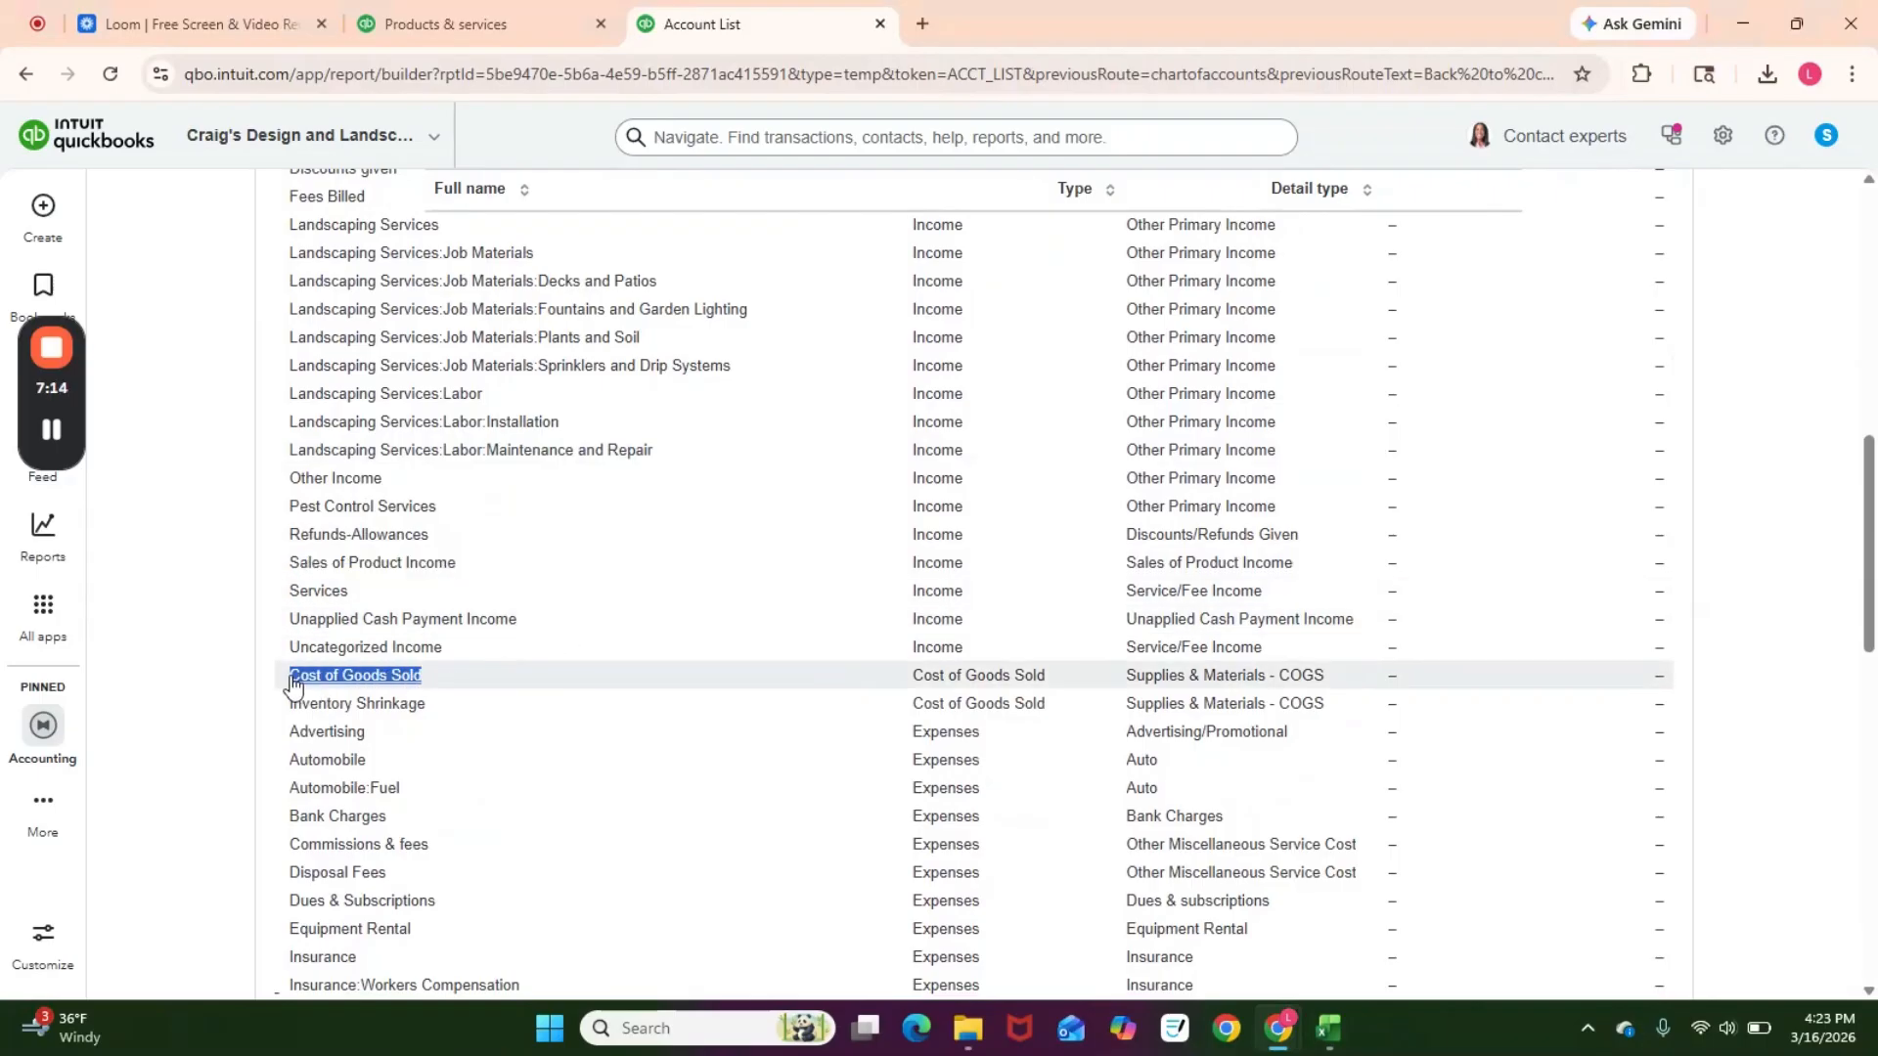
{"action": "key", "text": "alt+Tab"}
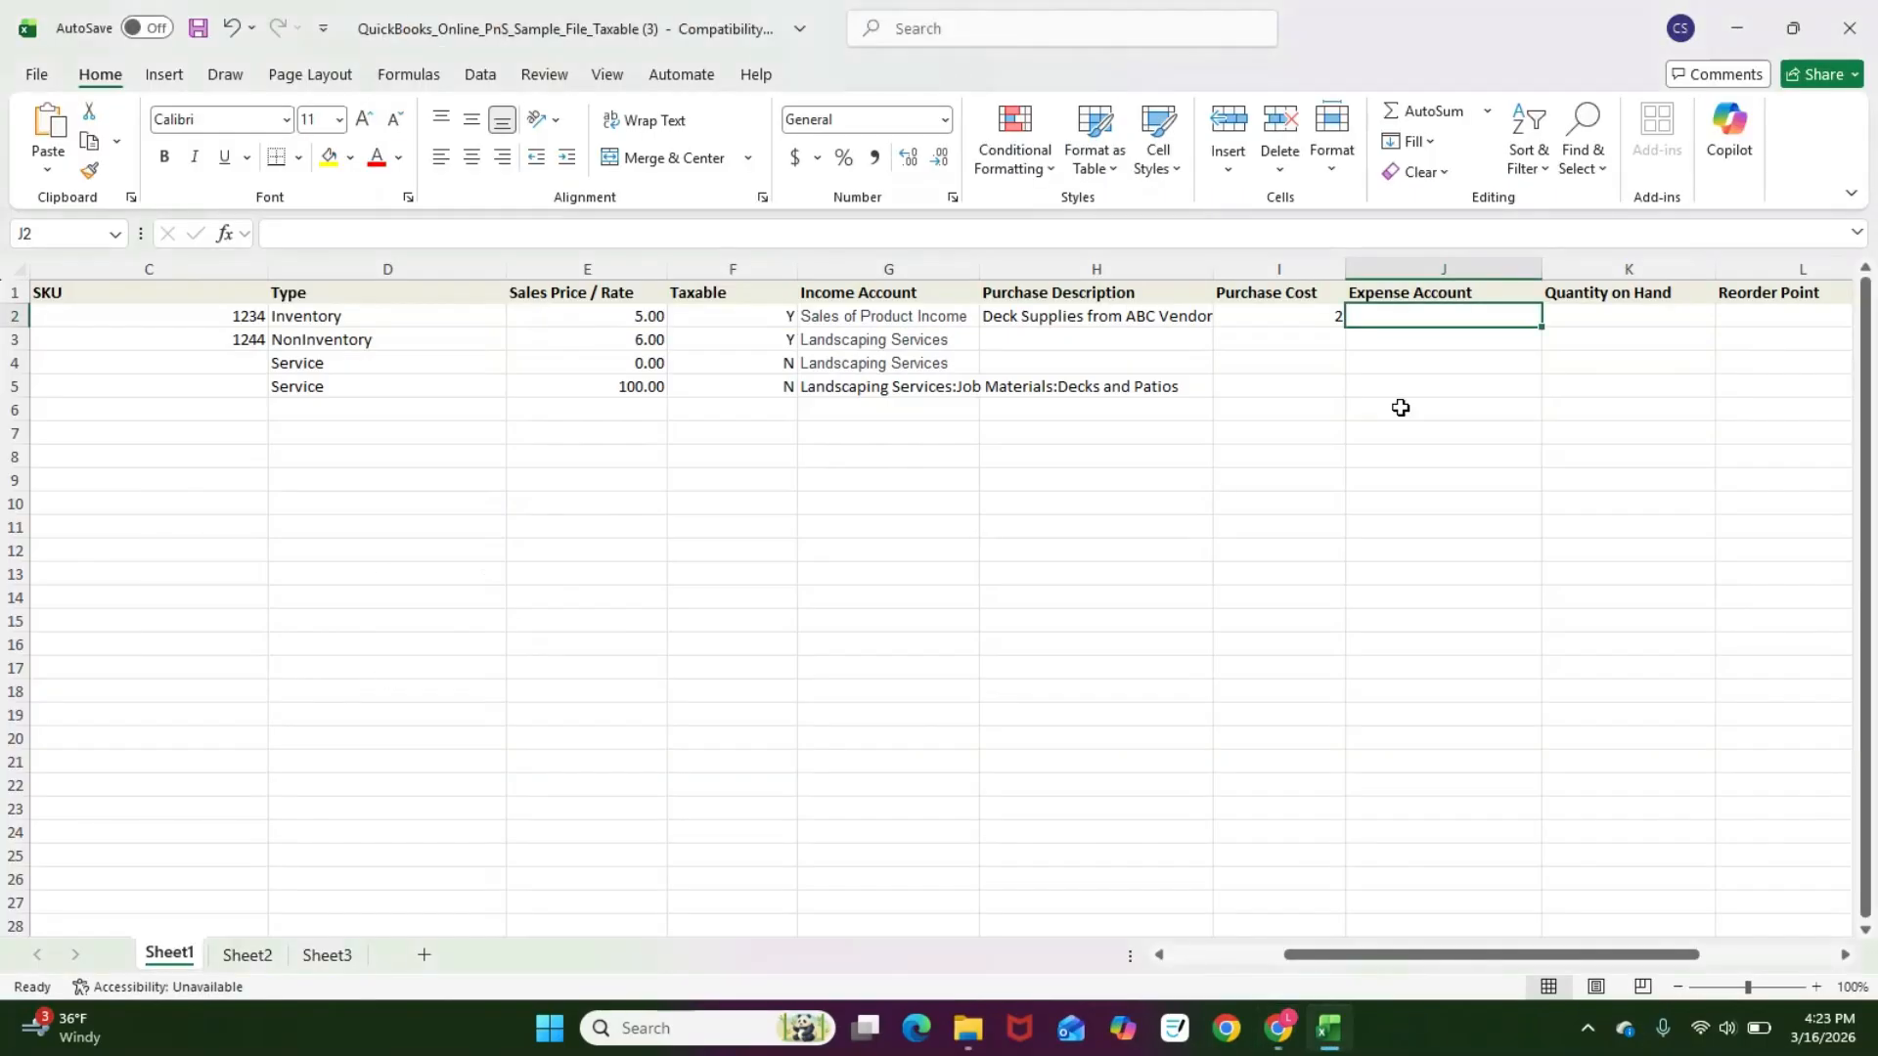
{"action": "key", "text": "ctrl+v"}
{"action": "left_click", "coordinate": [1599, 345]}
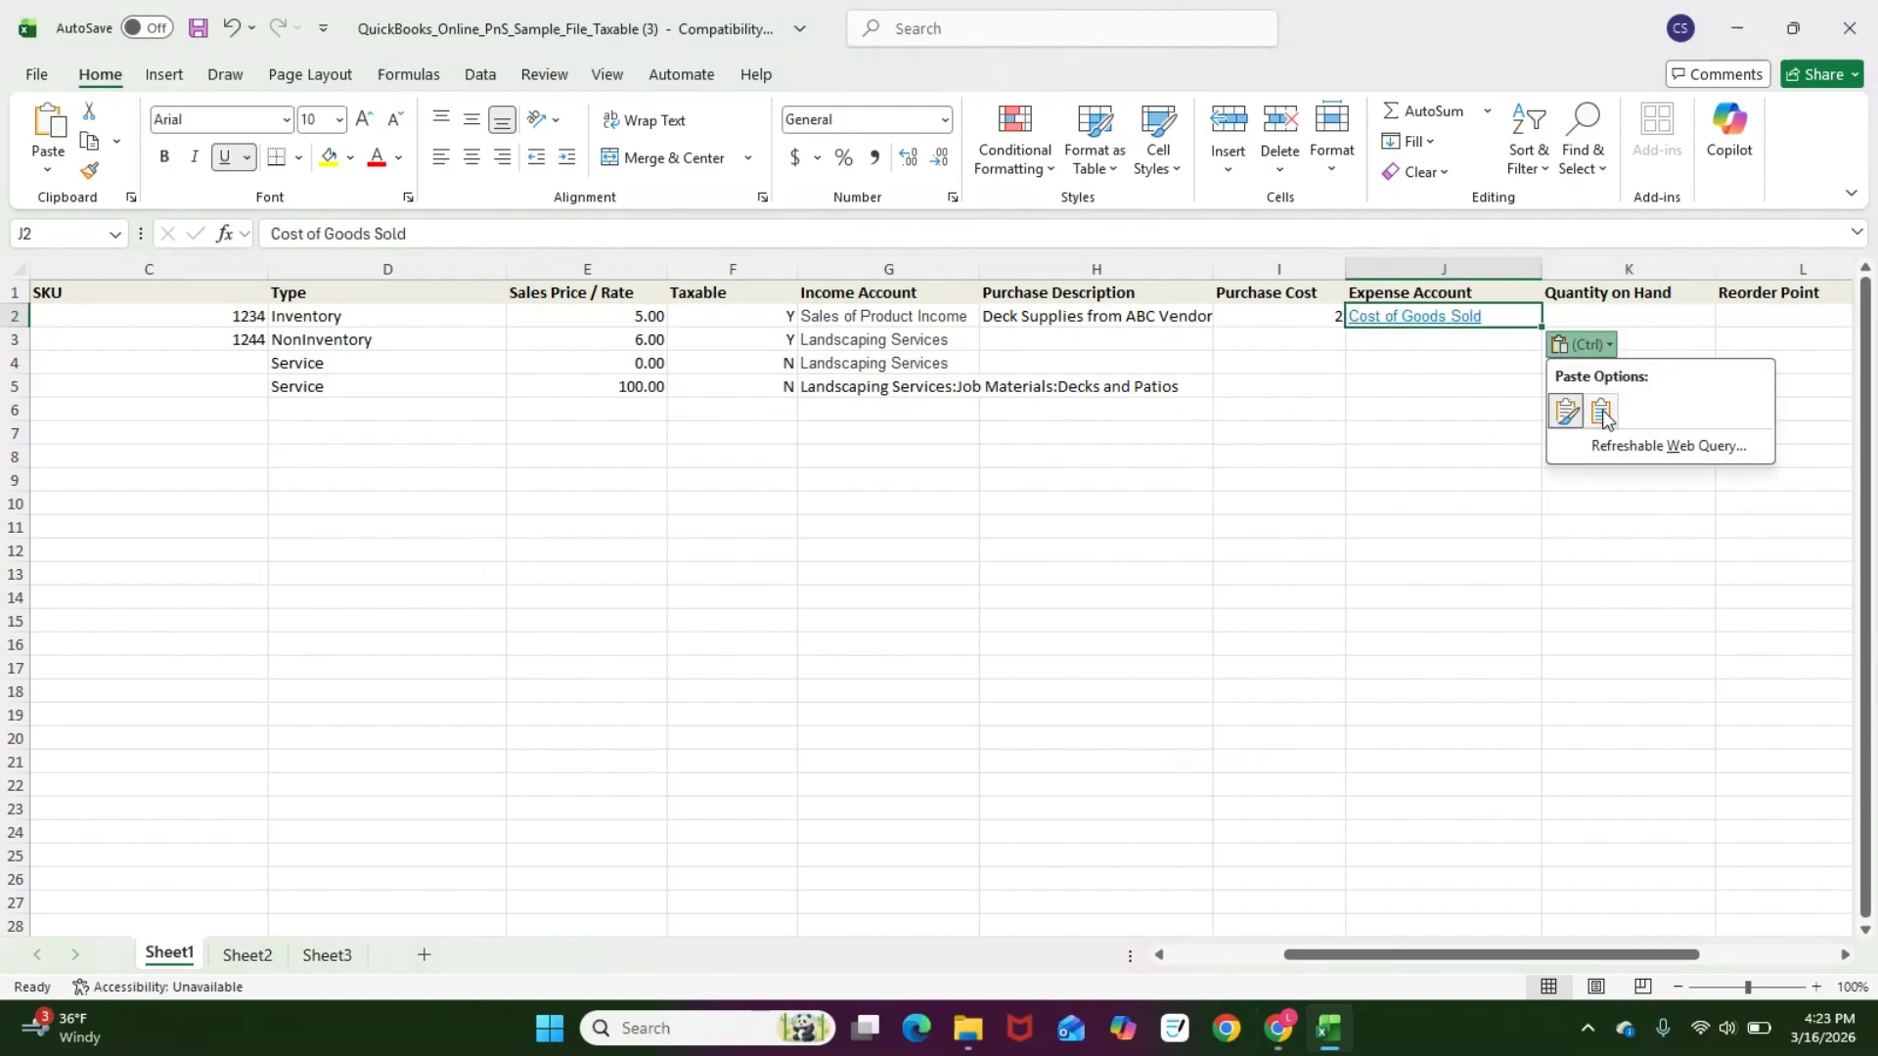
{"action": "left_click", "coordinate": [1603, 414]}
Step: Set Item 123's quantity on hand to 5 and its reorder point to 2
{"action": "left_click", "coordinate": [1621, 320]}
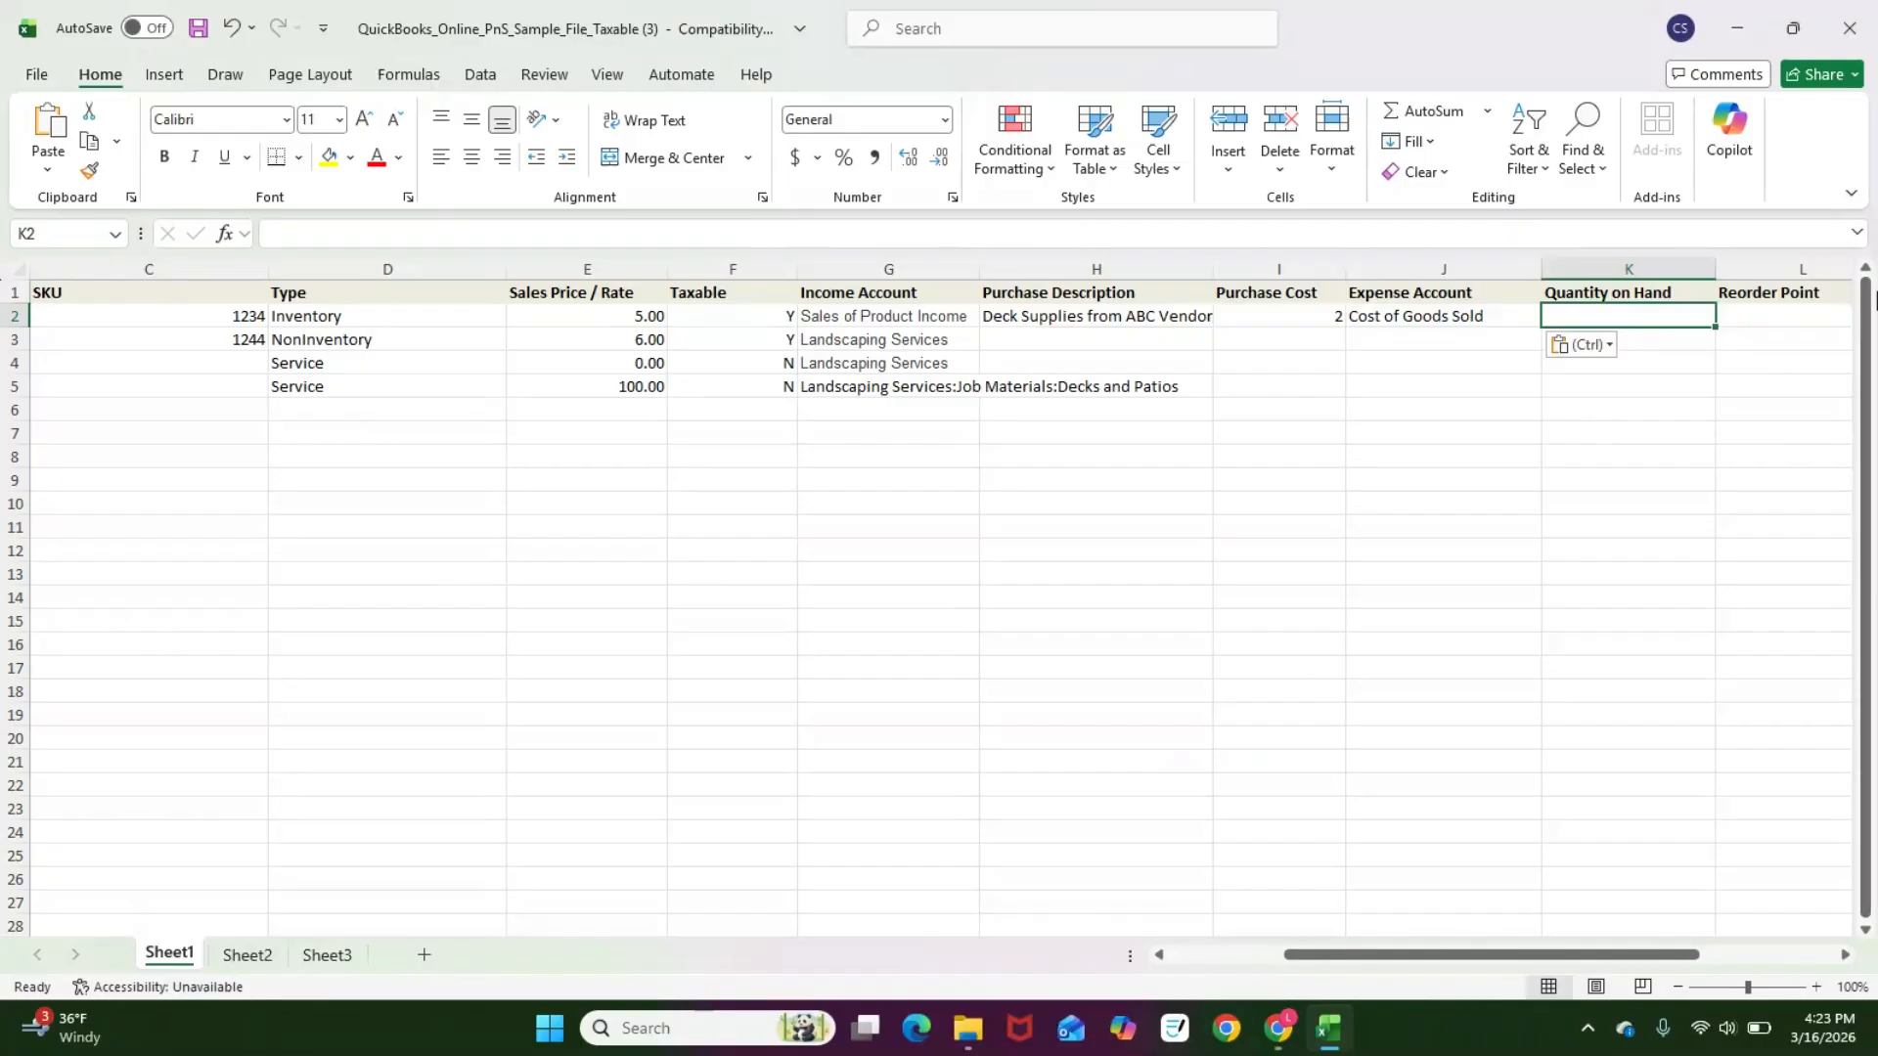
{"action": "type", "text": "5"}
{"action": "key", "text": "Return"}
{"action": "key", "text": "Up"}
{"action": "key", "text": "Right"}
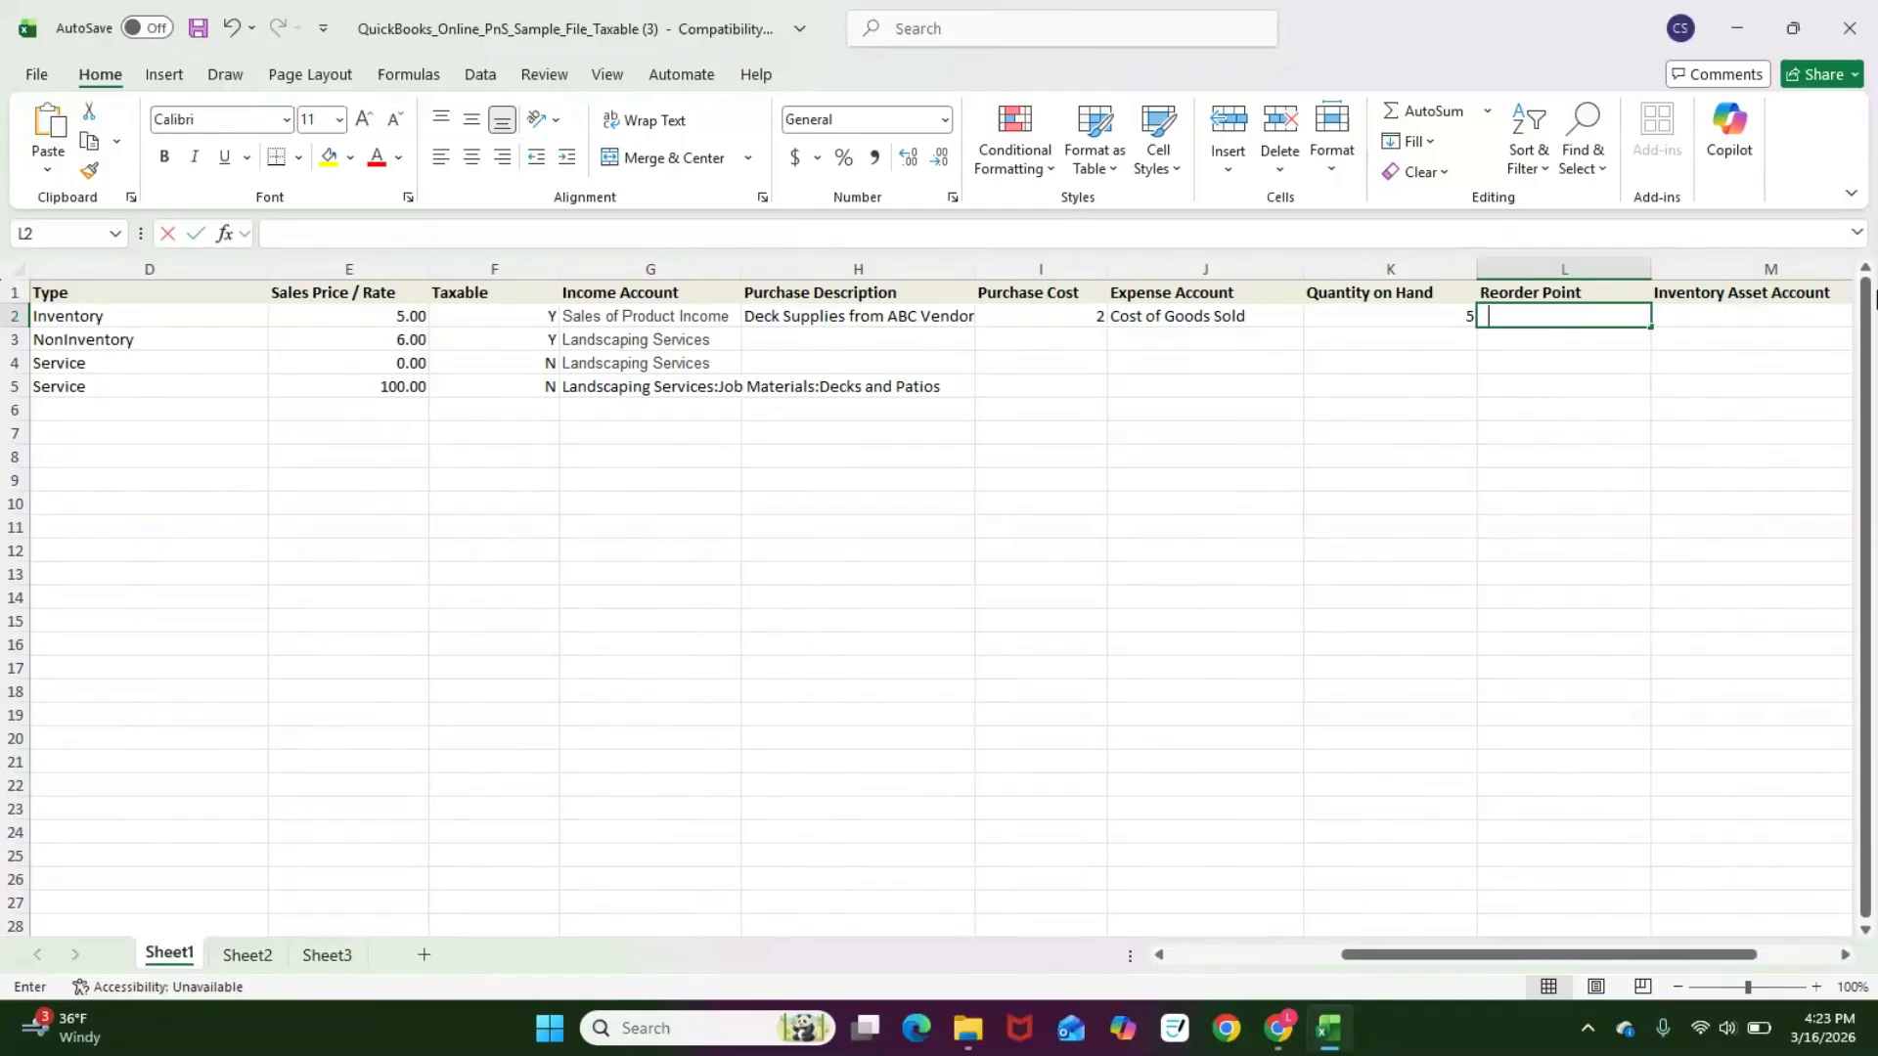
{"action": "type", "text": "2"}
{"action": "key", "text": "Return"}
{"action": "key", "text": "Up"}
{"action": "key", "text": "Right"}
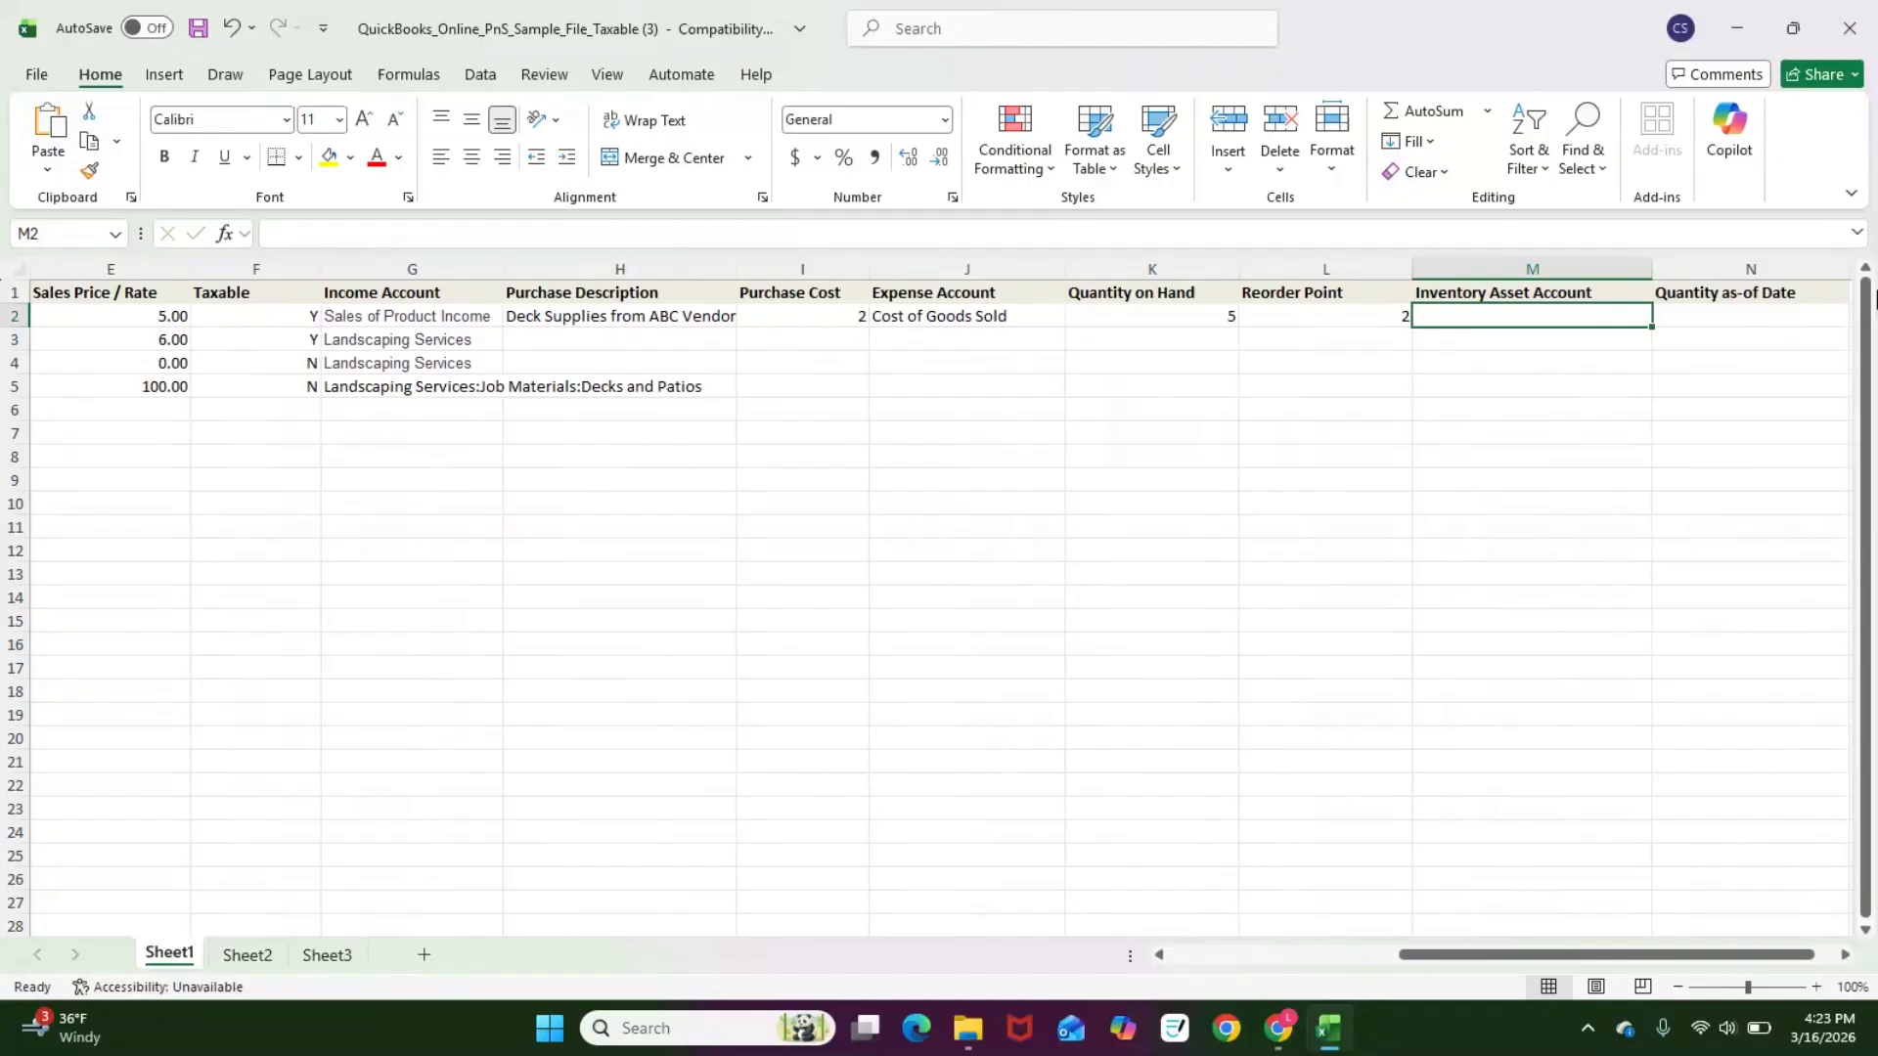
Step: Copy the Inventory Asset account name and paste it as Item 123's inventory asset account
{"action": "key", "text": "alt+Tab"}
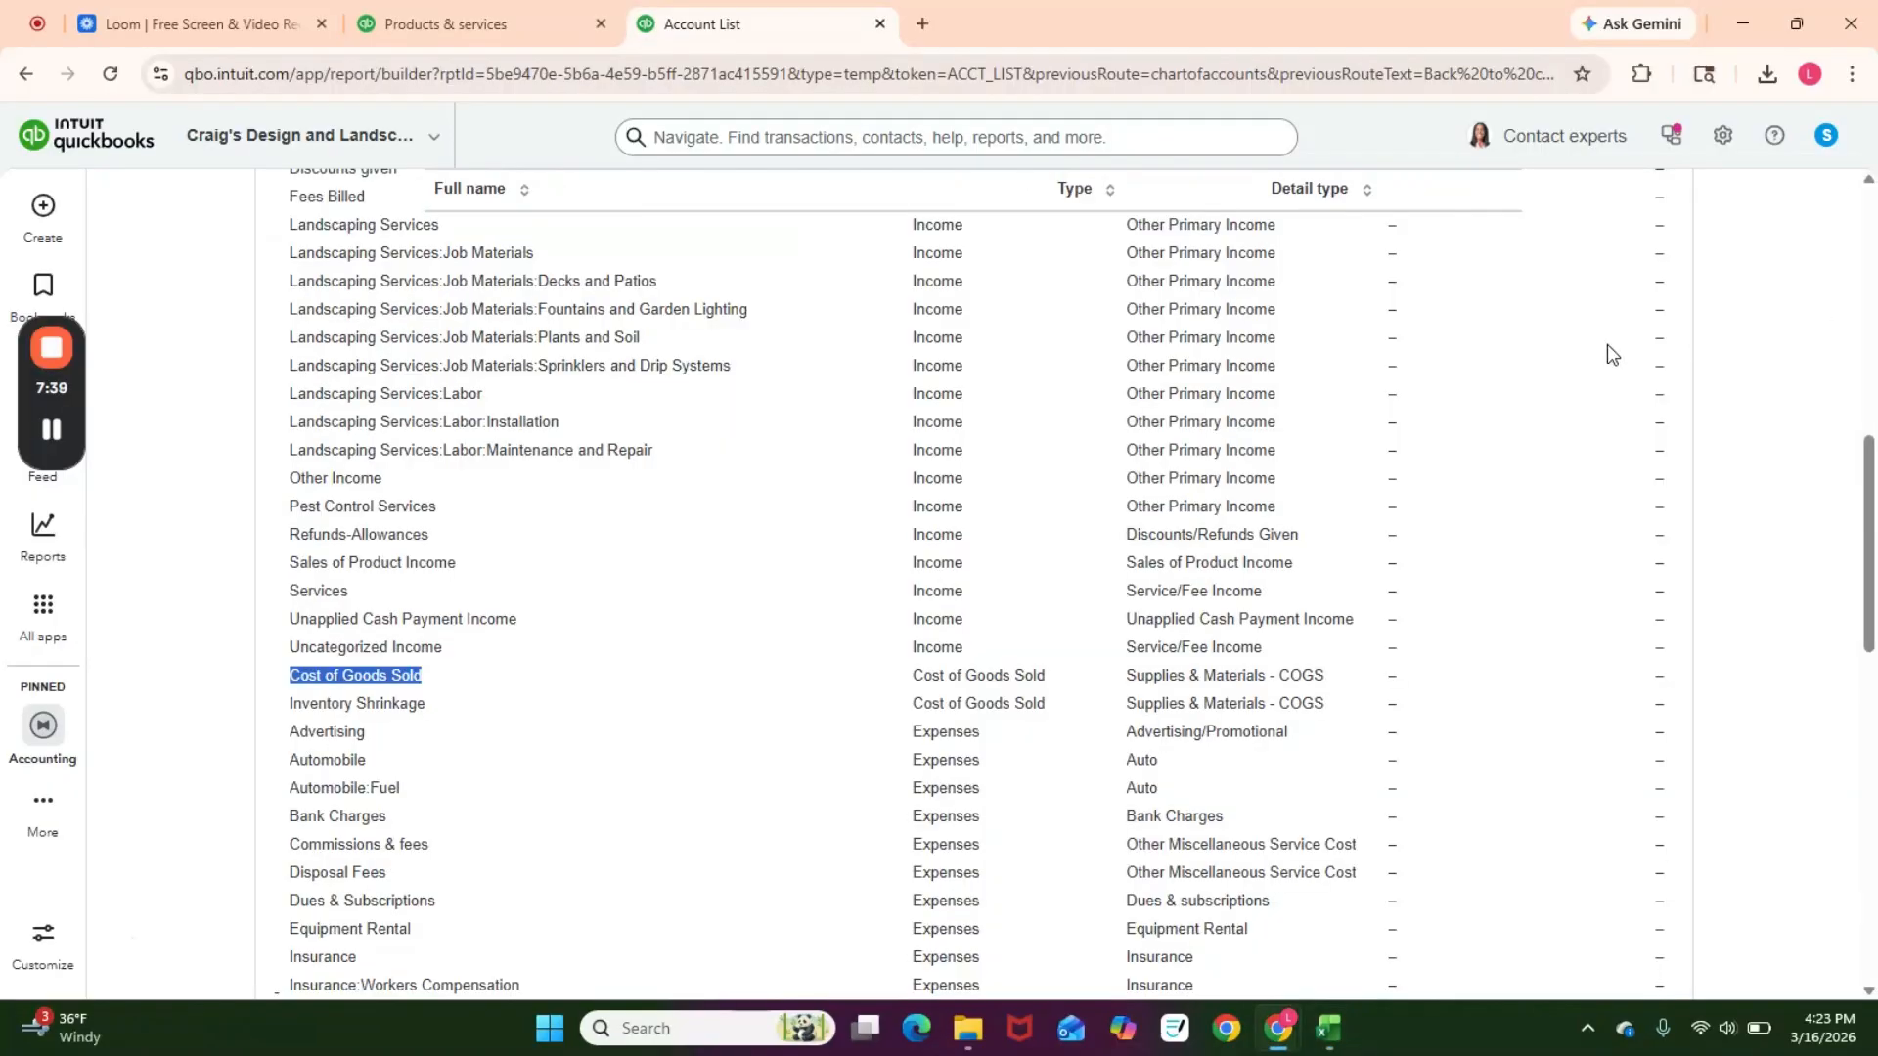
{"action": "scroll", "coordinate": [960, 509], "scroll_direction": "down", "scroll_amount": 3}
{"action": "scroll", "coordinate": [960, 510], "scroll_direction": "up", "scroll_amount": 10}
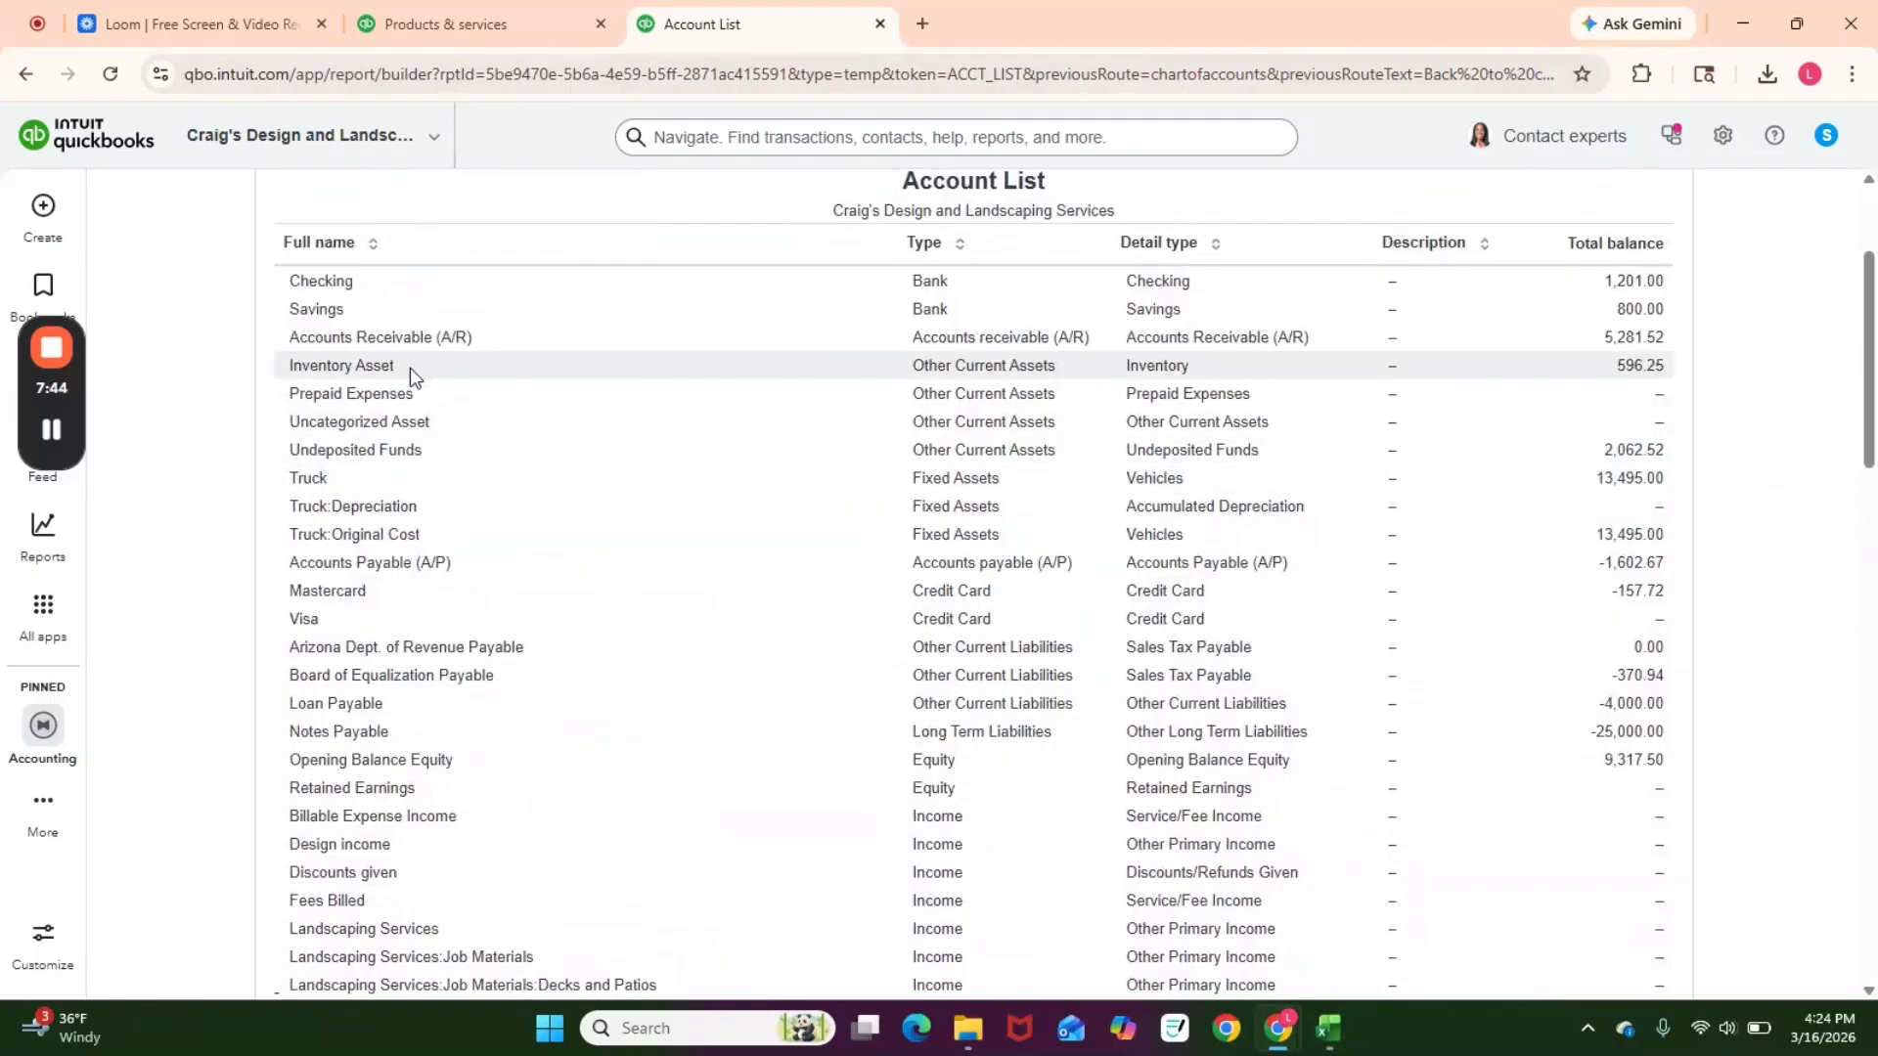
{"action": "left_click_drag", "start_coordinate": [408, 368], "coordinate": [294, 379]}
{"action": "key", "text": "ctrl+c"}
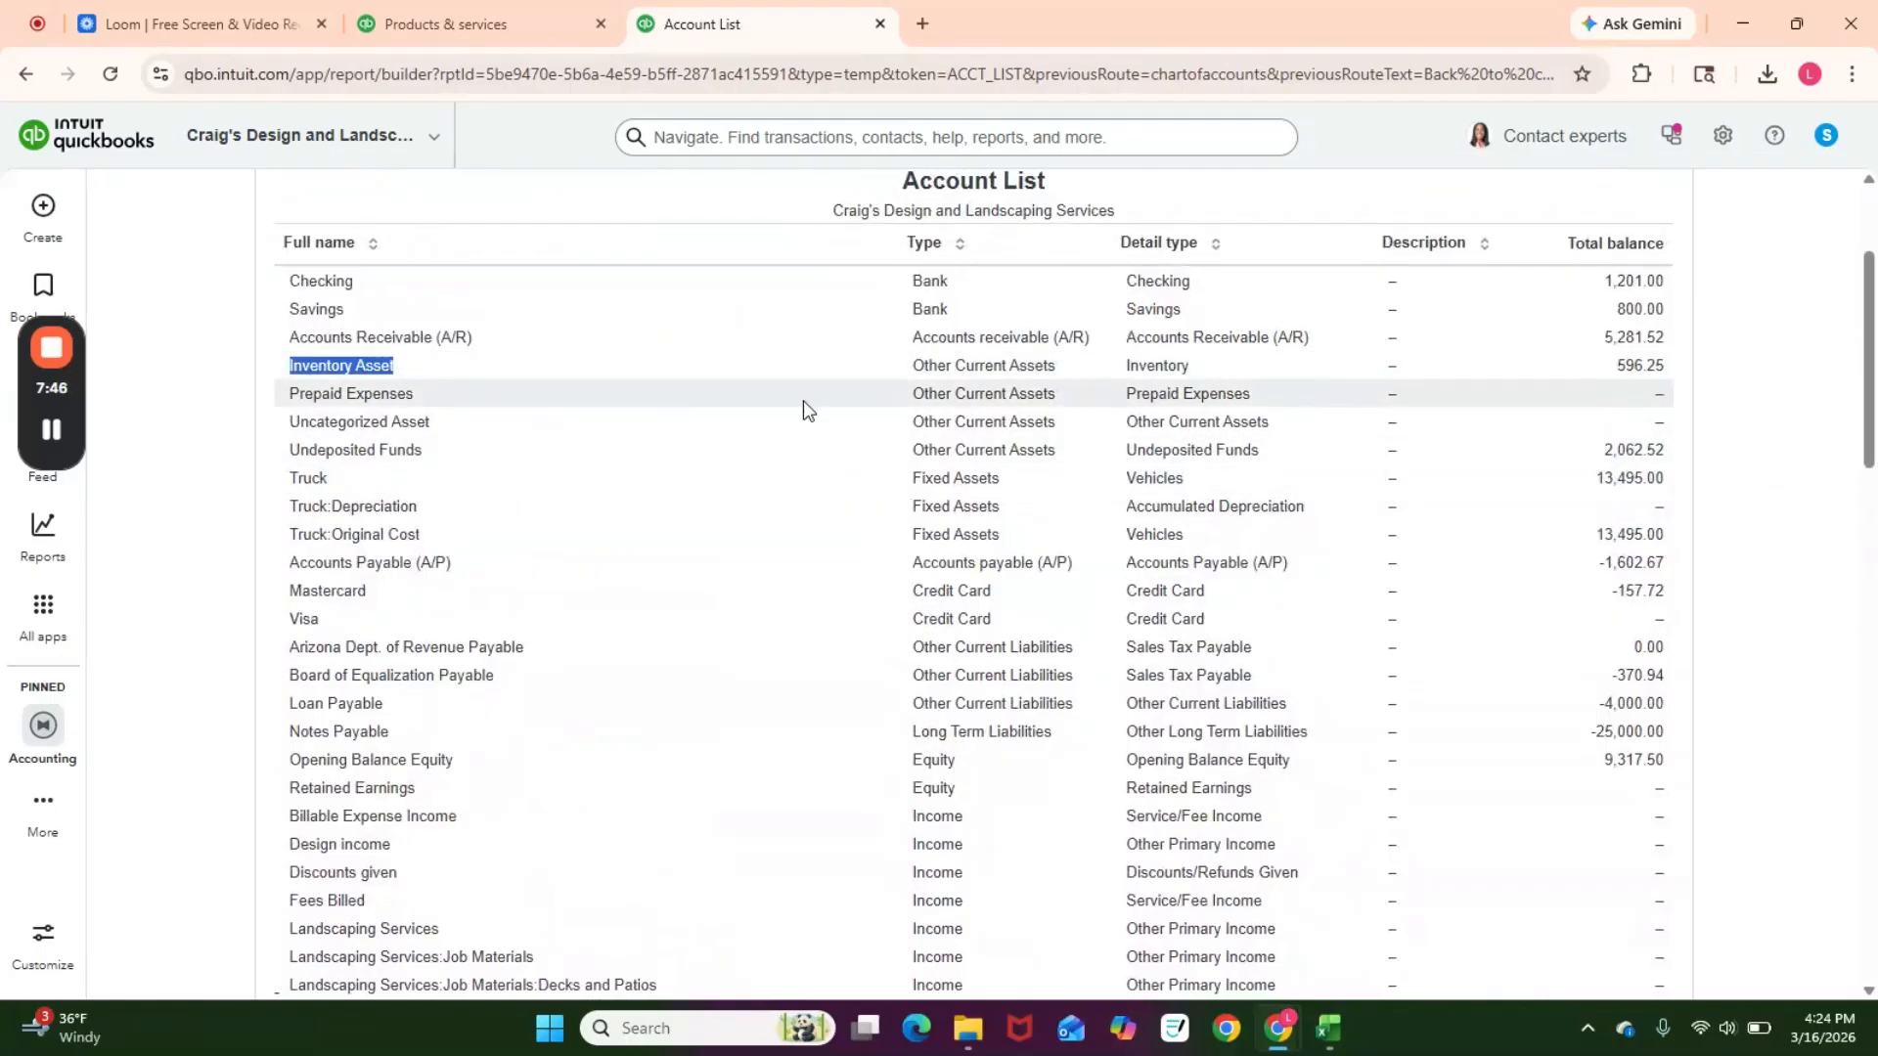
{"action": "key", "text": "alt+Tab"}
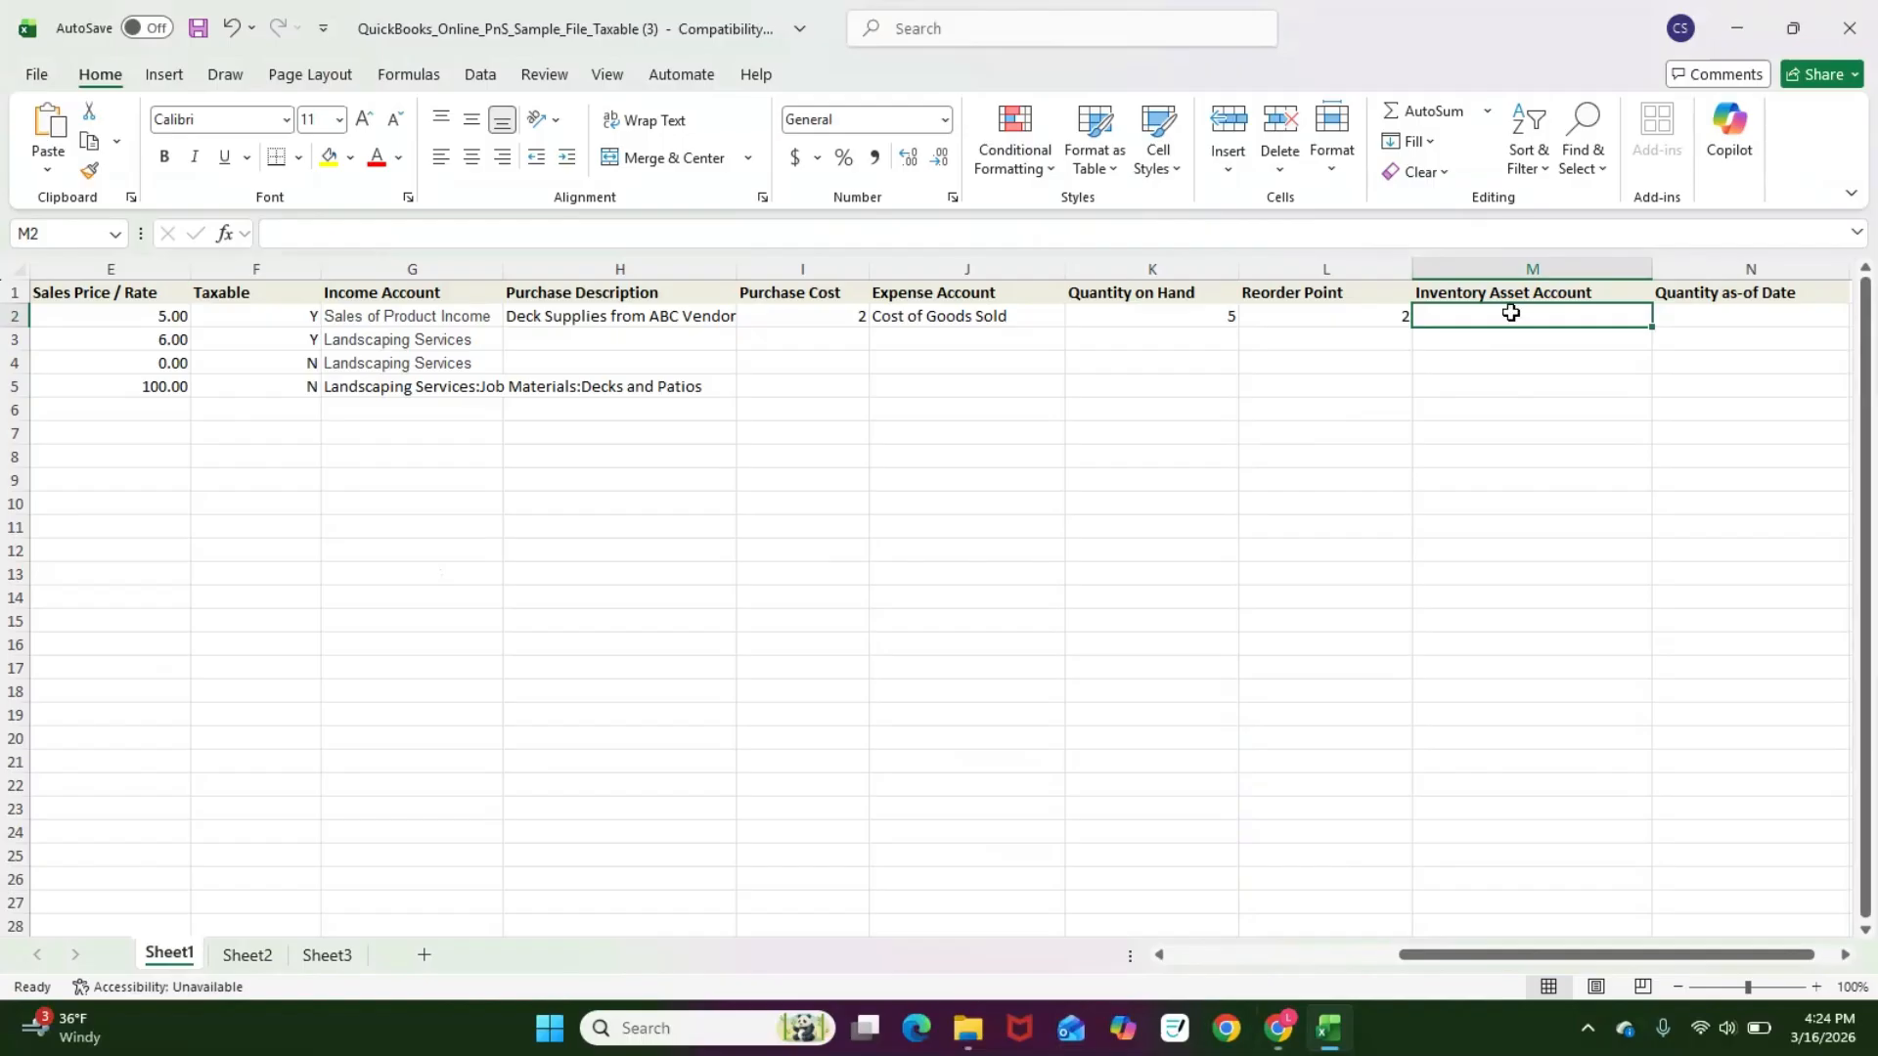
{"action": "key", "text": "ctrl+v"}
{"action": "left_click", "coordinate": [1747, 321]}
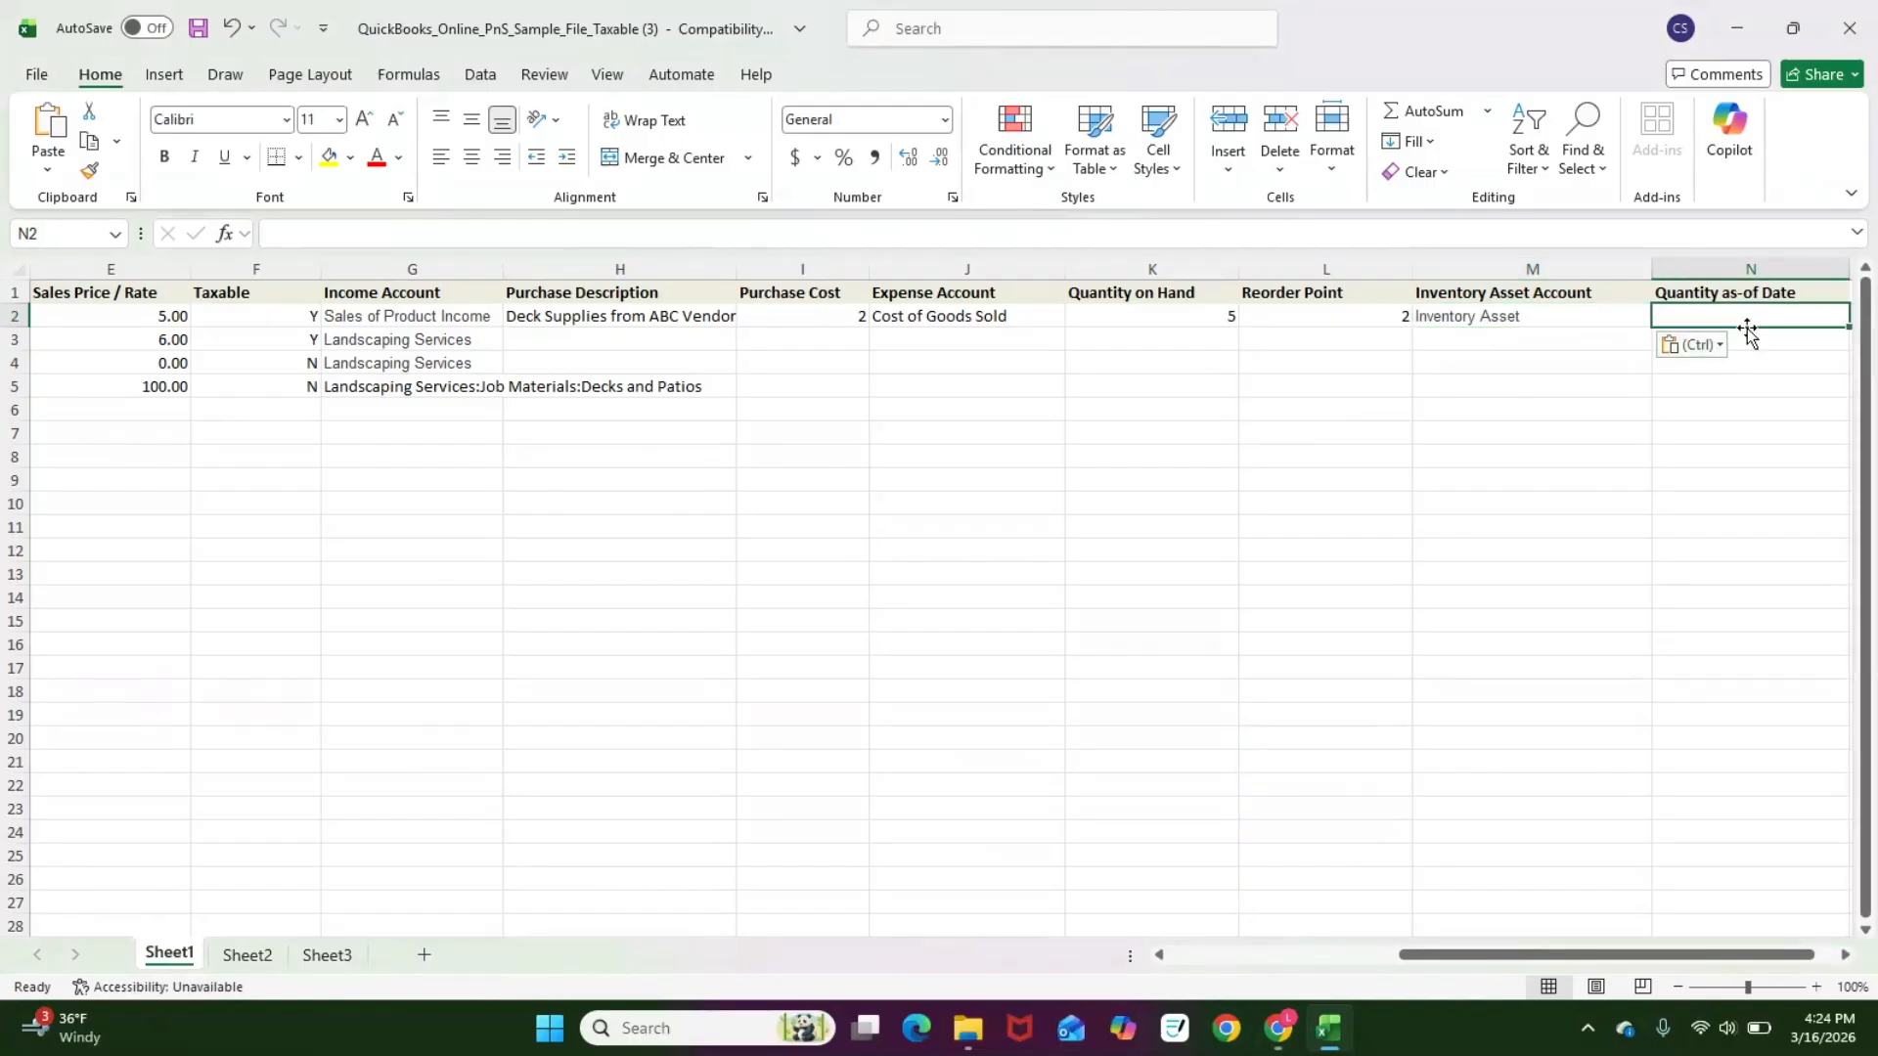
Step: Set Item 123's quantity as-of date to 3/16/2026
{"action": "scroll", "coordinate": [1613, 925], "scroll_direction": "right", "scroll_amount": 1}
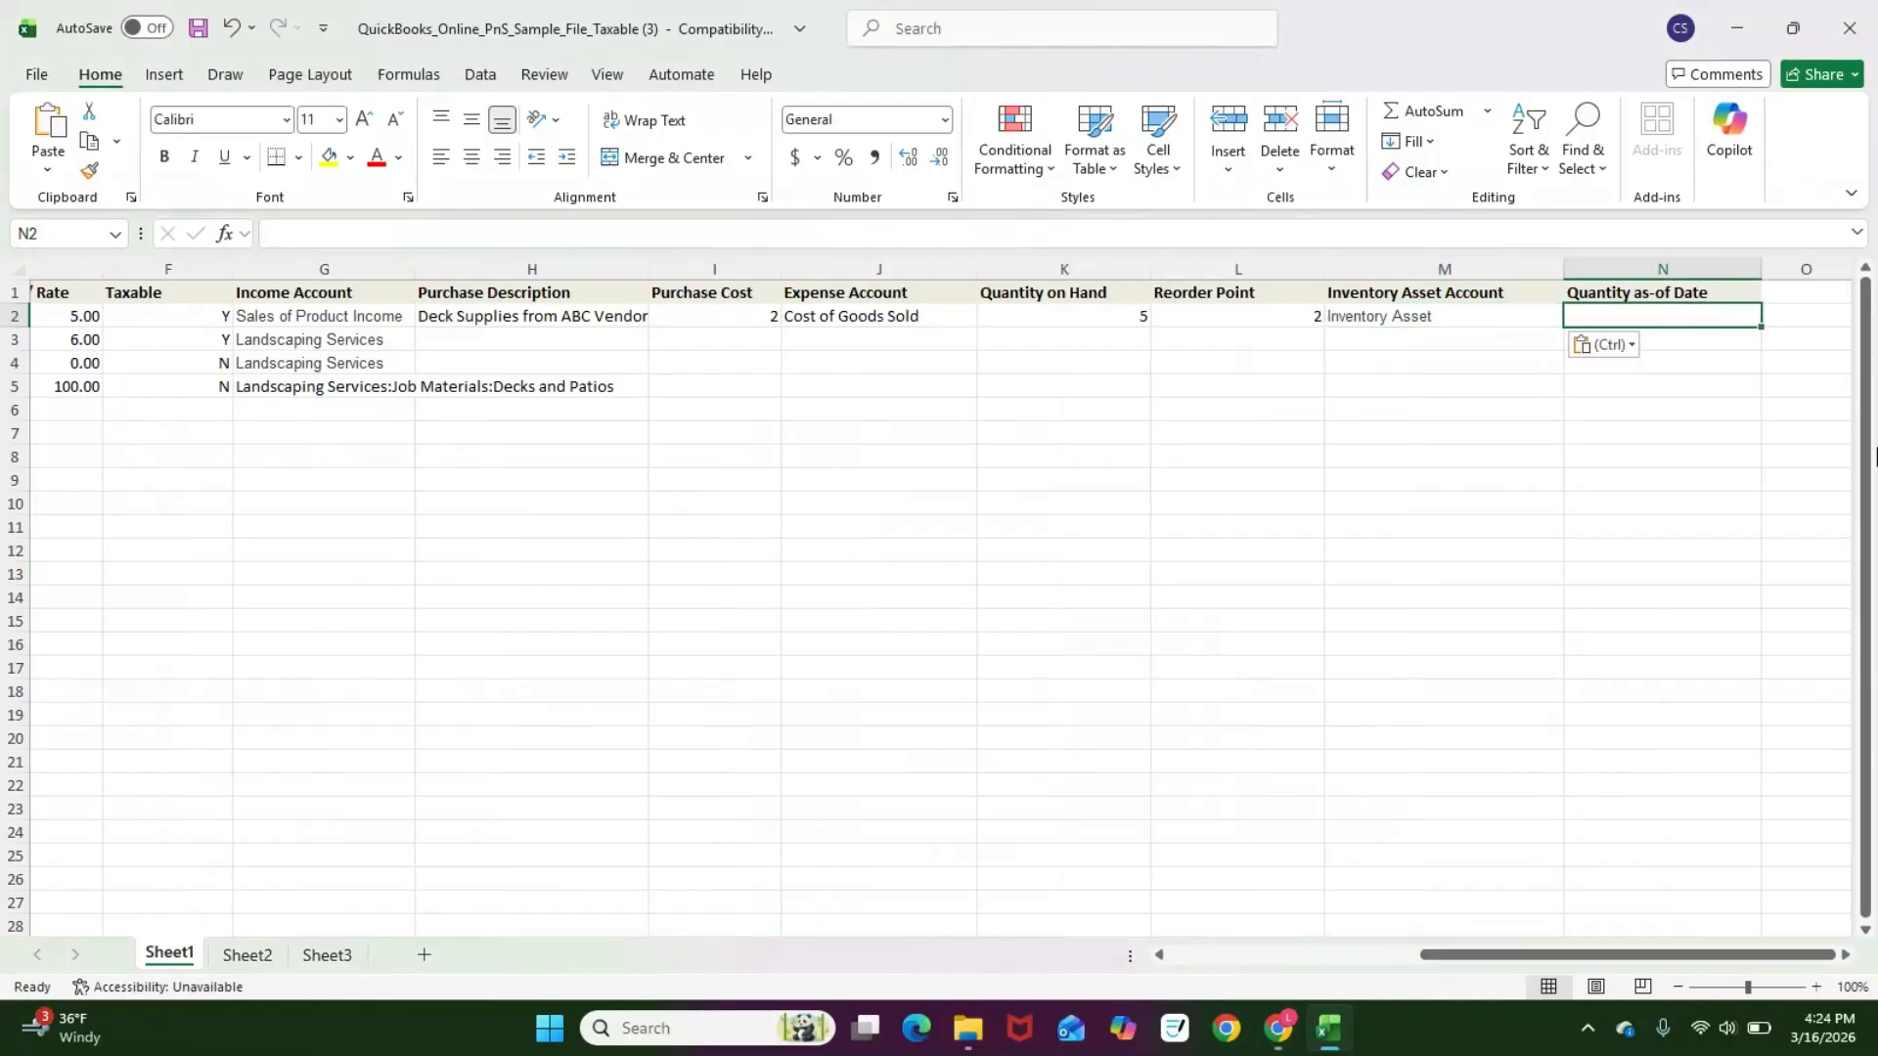
{"action": "type", "text": "3/16"}
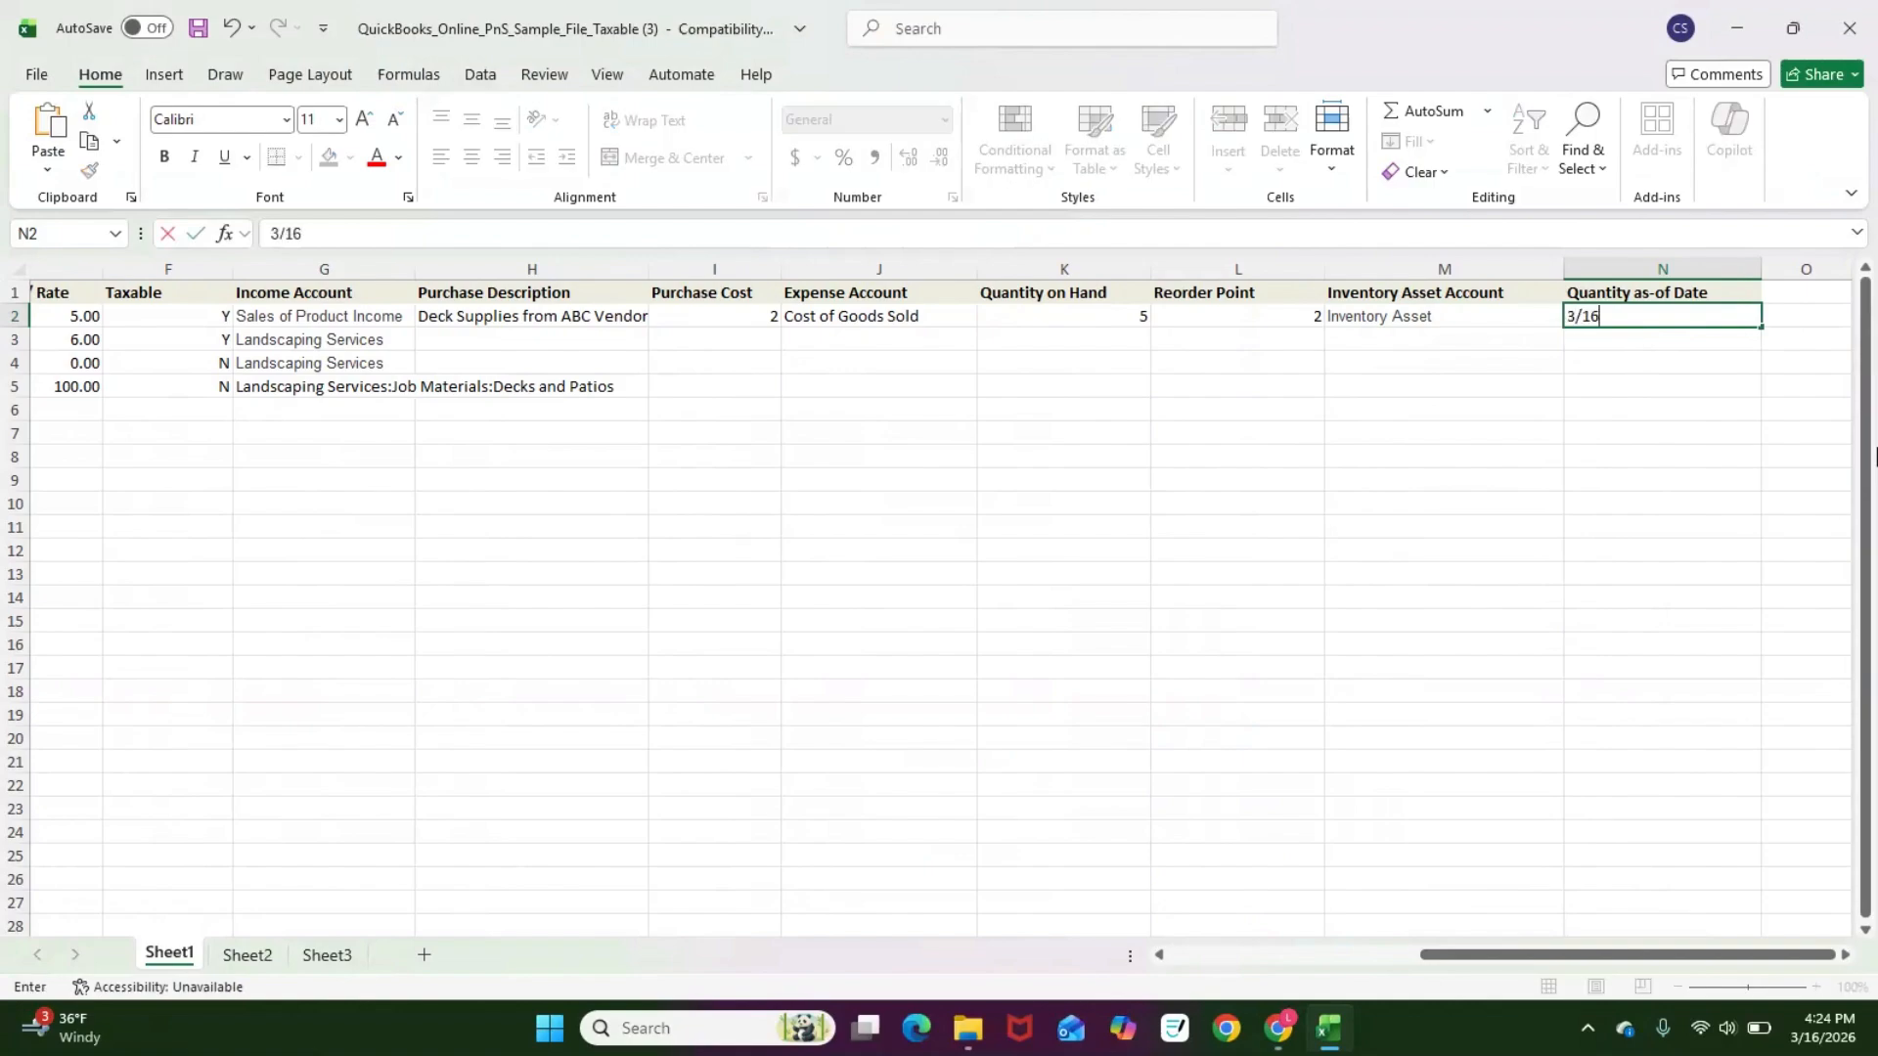
{"action": "type", "text": "/2026"}
{"action": "left_click", "coordinate": [1353, 600]}
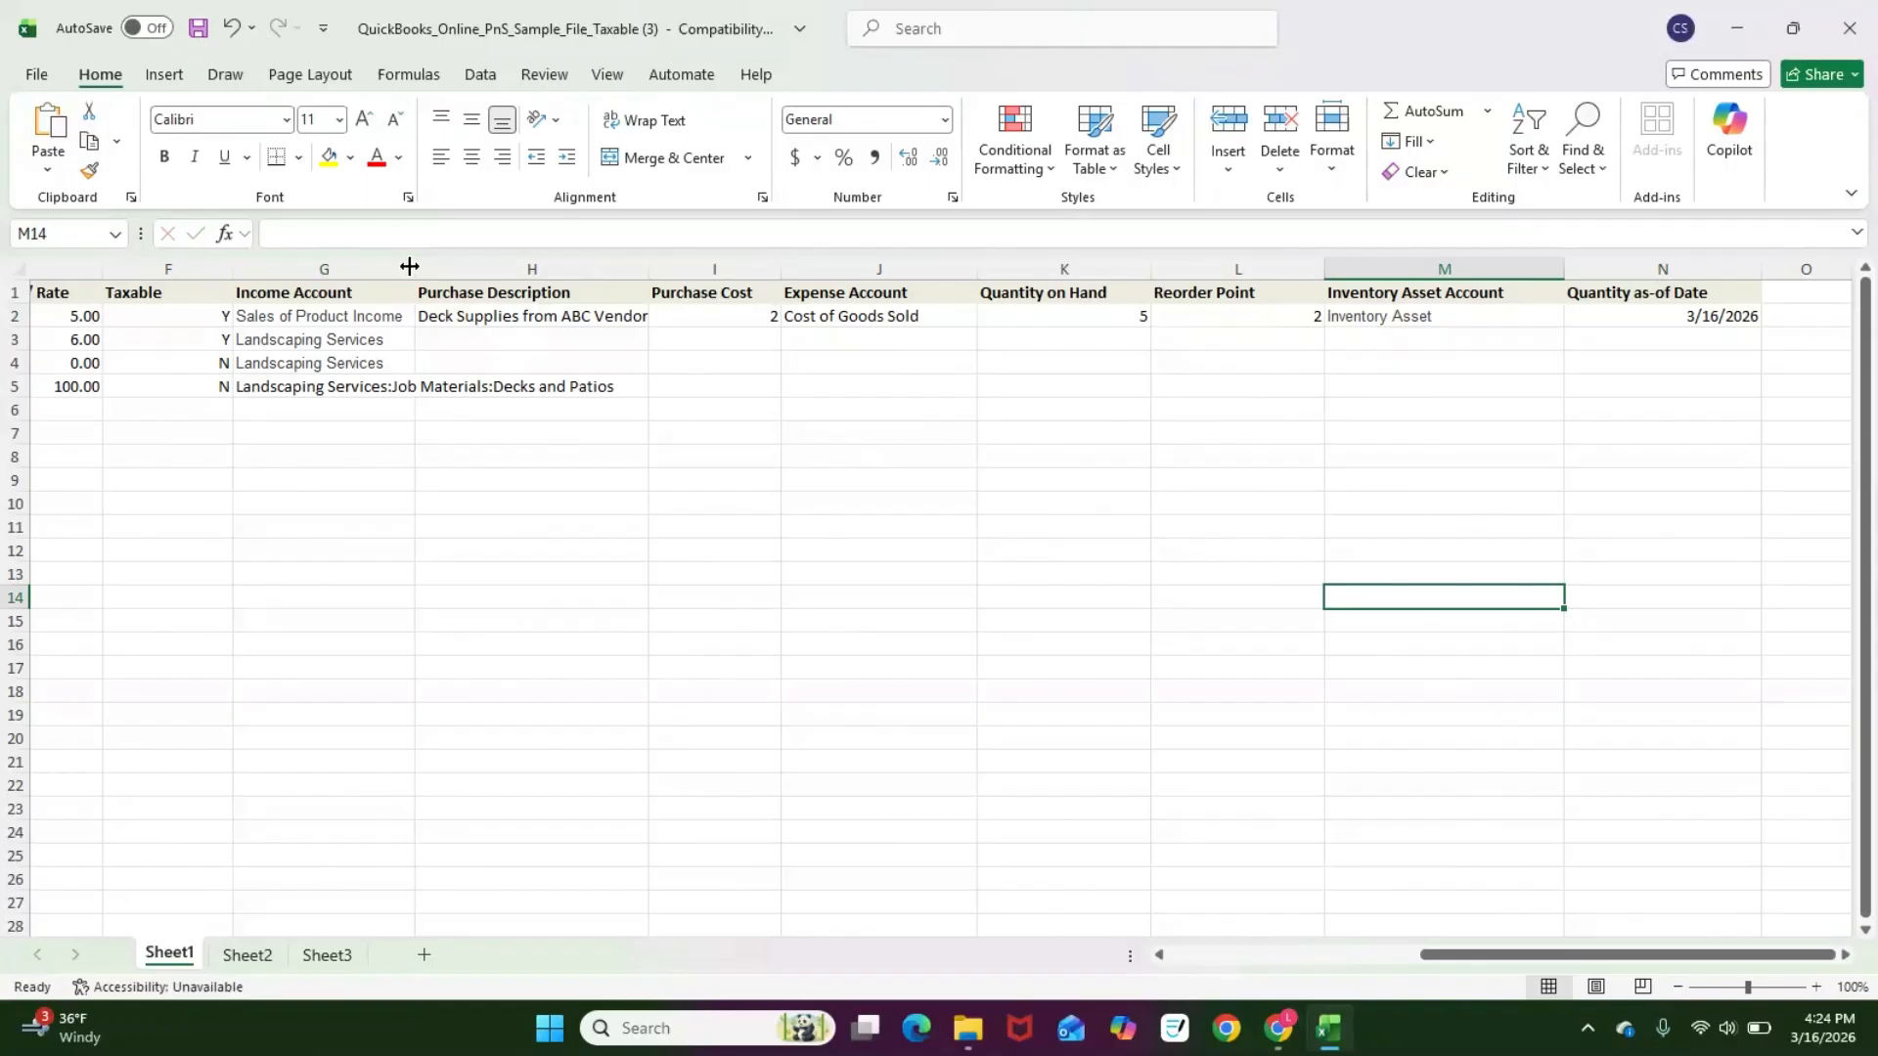
Step: Widen the Income Account column so the full account names fit
{"action": "left_click_drag", "start_coordinate": [415, 269], "coordinate": [706, 274]}
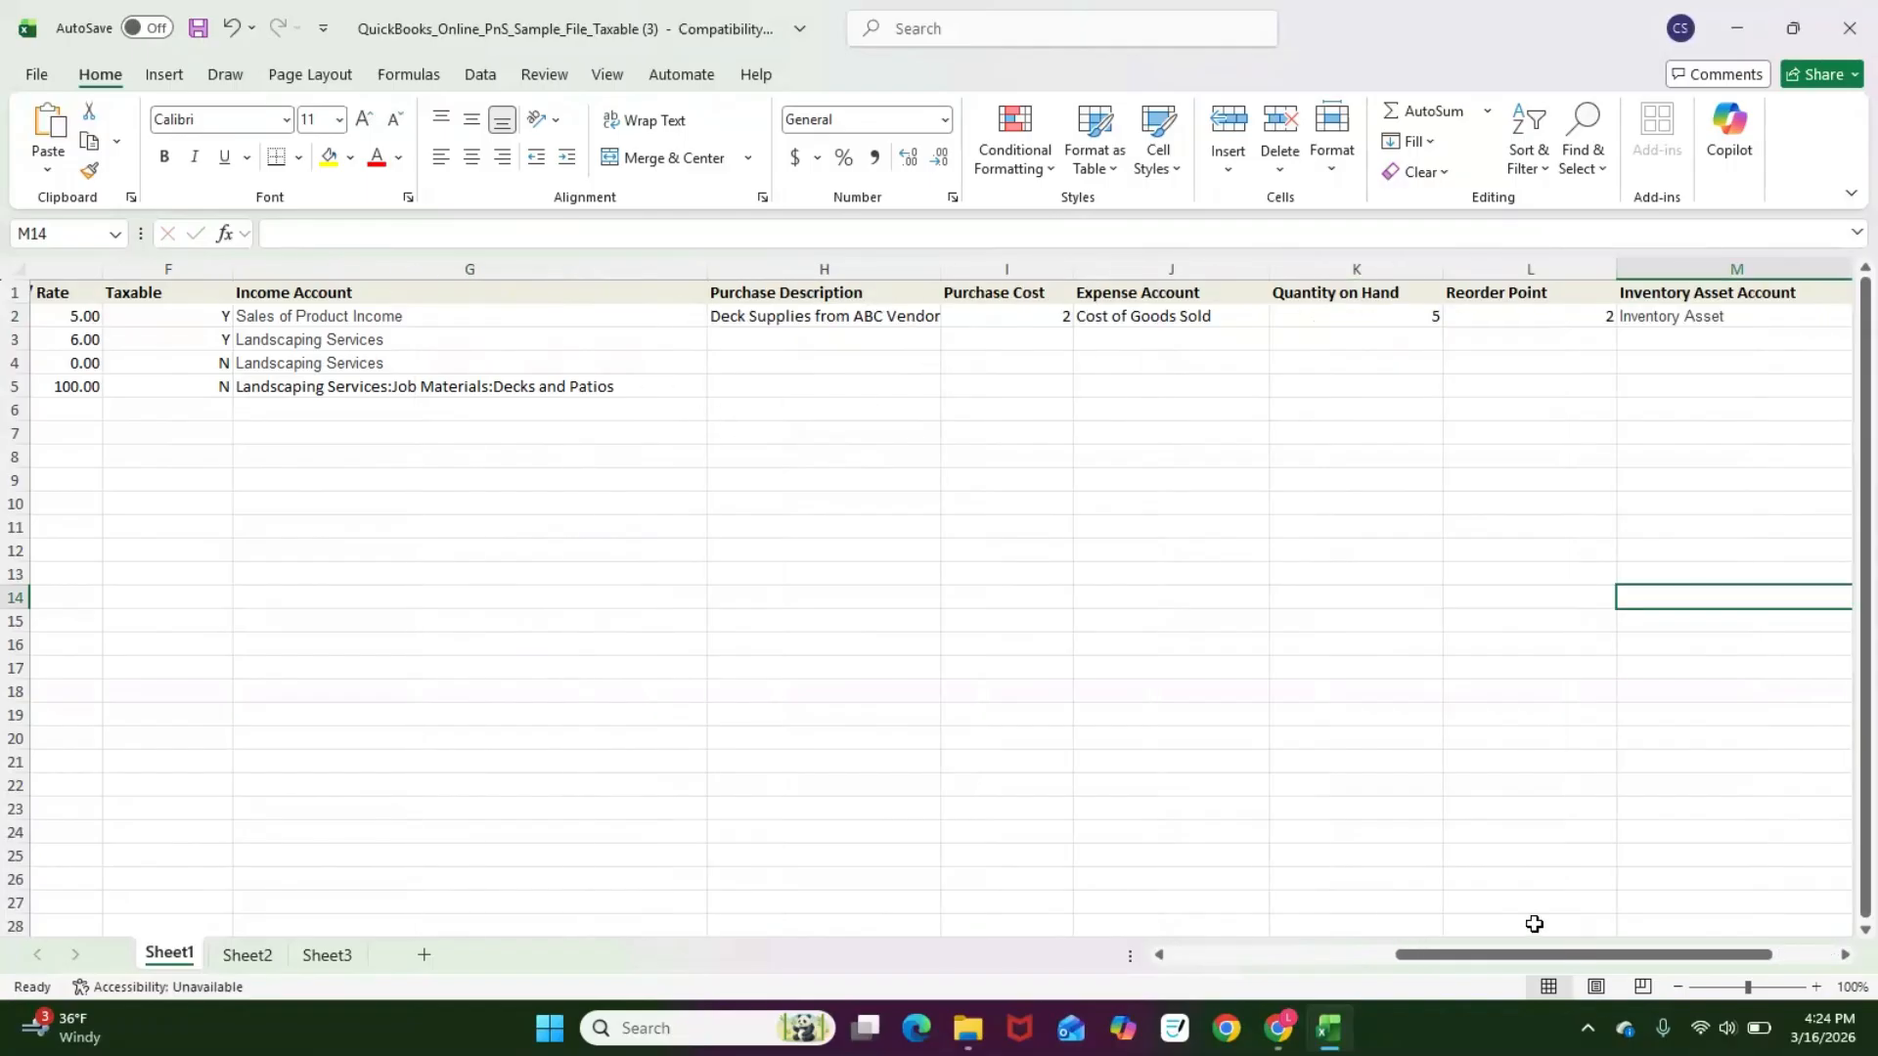
{"action": "left_click_drag", "start_coordinate": [1433, 953], "coordinate": [1207, 948]}
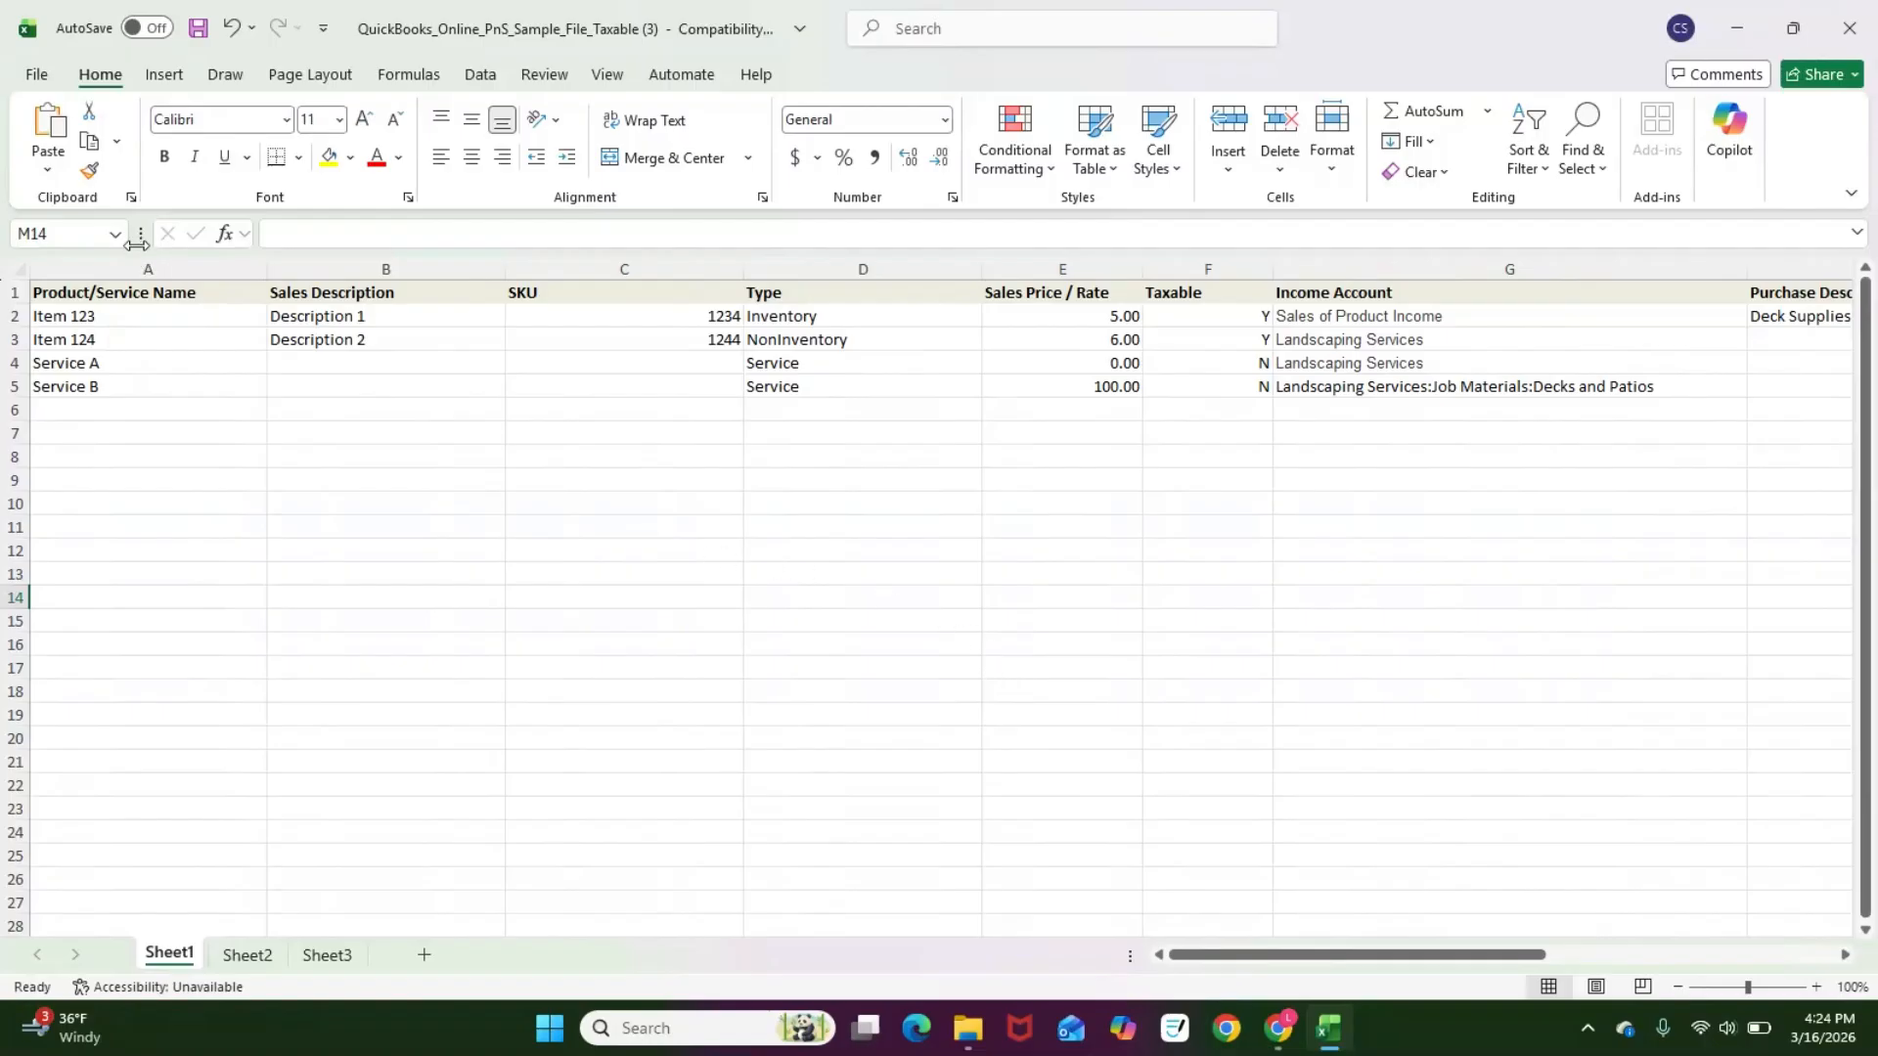
Step: Save the workbook as Import Template on the Desktop in Excel 97-2003 format, accepting the compatibility check
{"action": "left_click", "coordinate": [38, 75]}
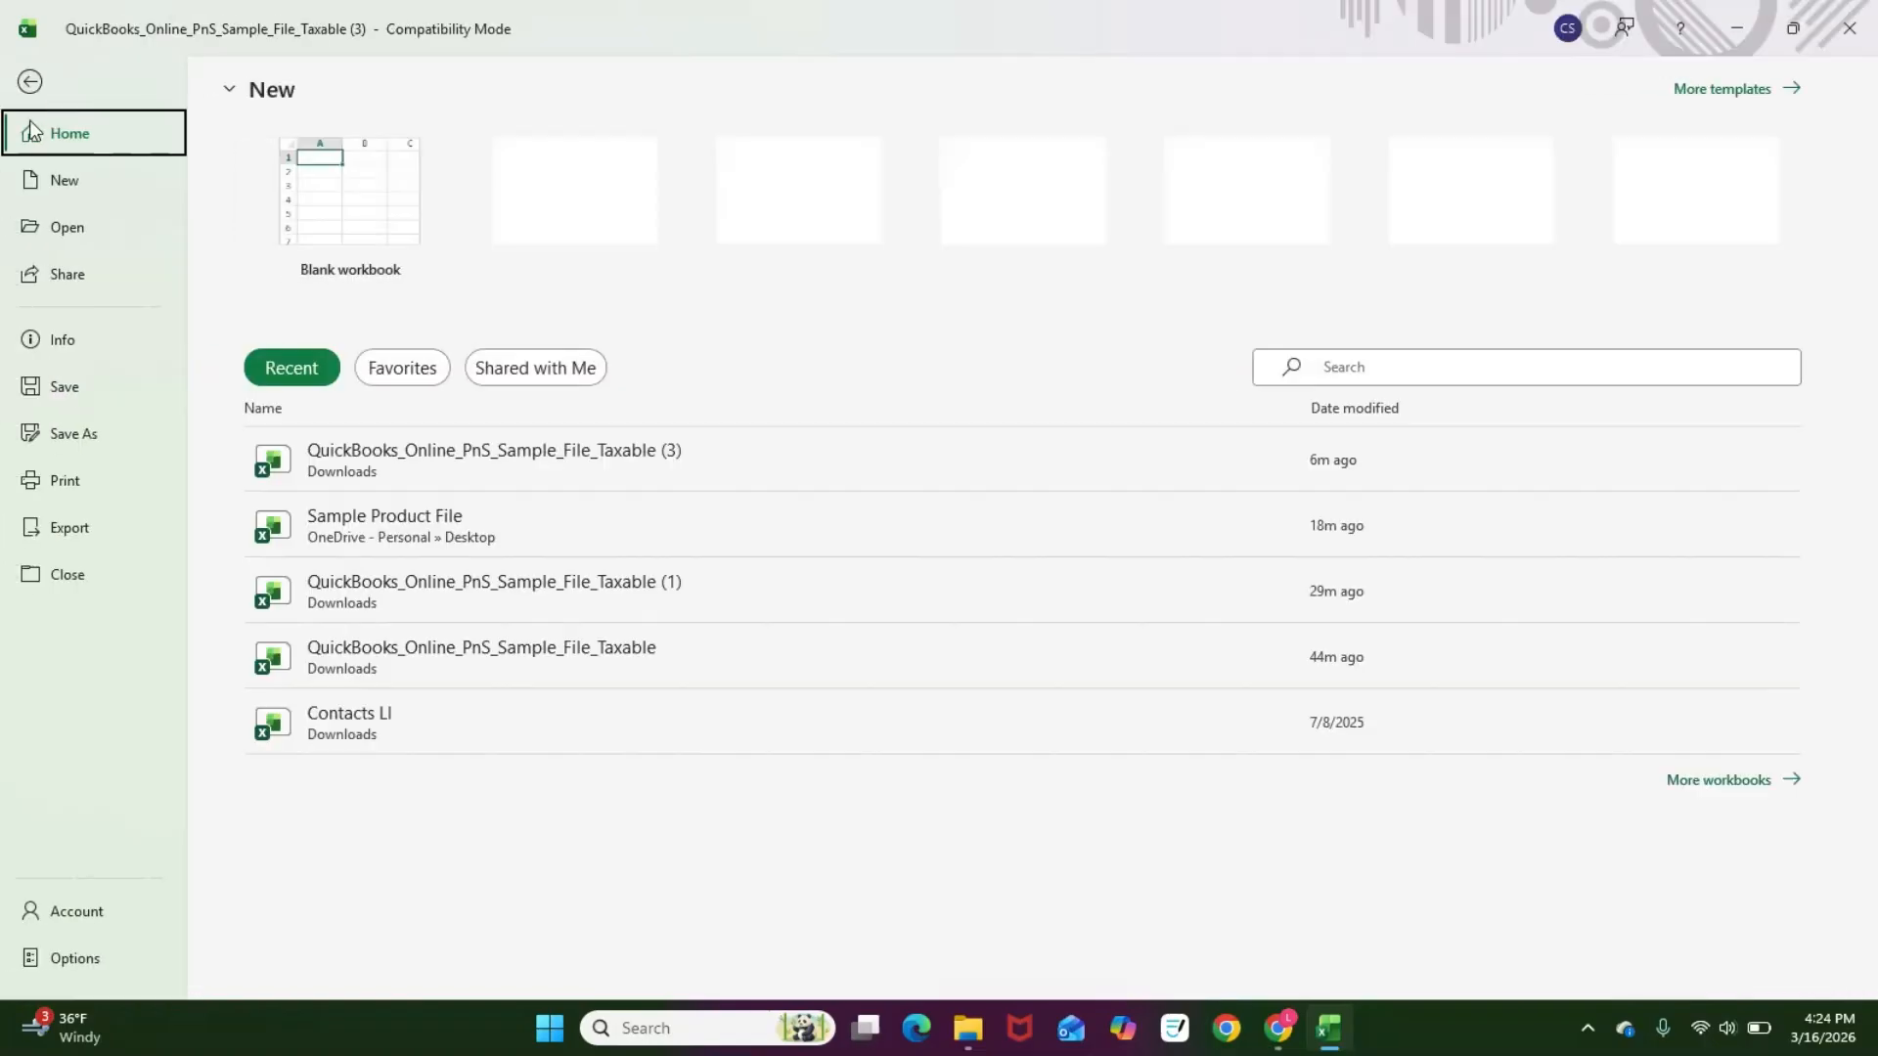
{"action": "left_click", "coordinate": [80, 442]}
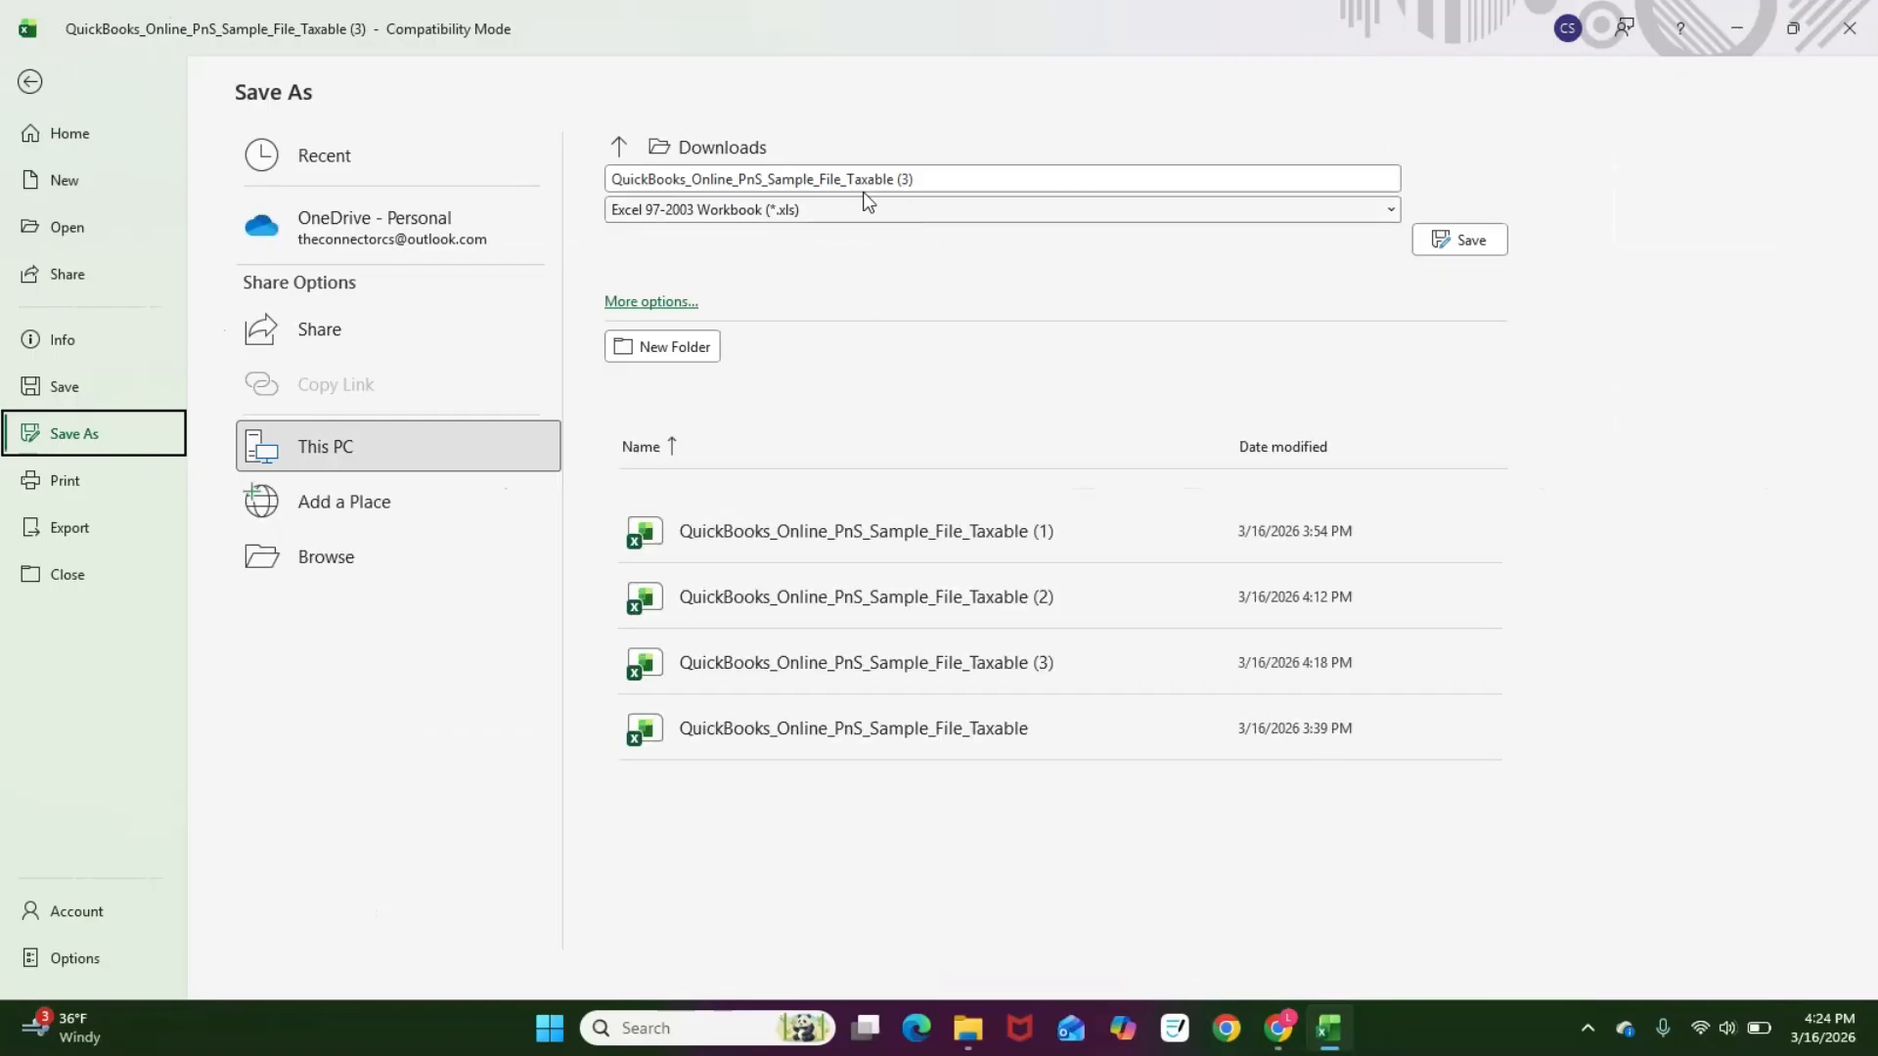
{"action": "left_click", "coordinate": [890, 176]}
{"action": "type", "text": "Import Template"}
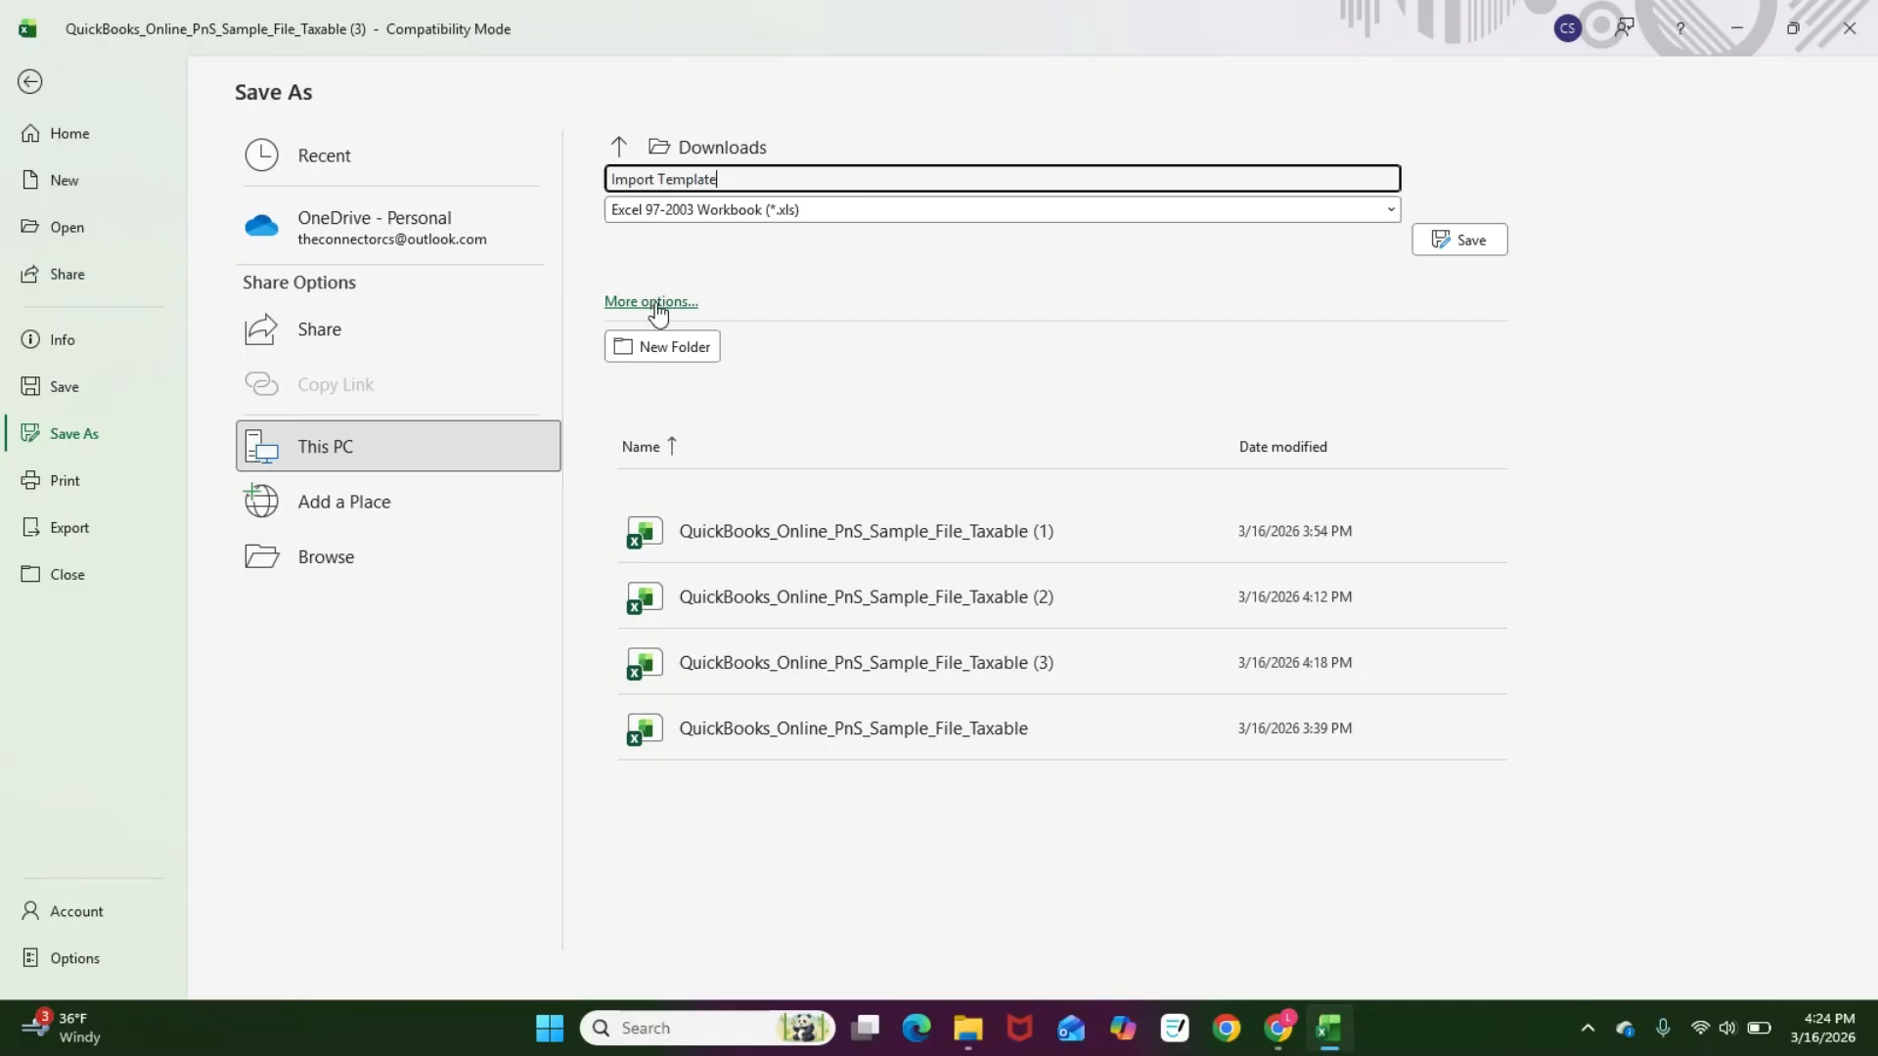
{"action": "left_click", "coordinate": [634, 302]}
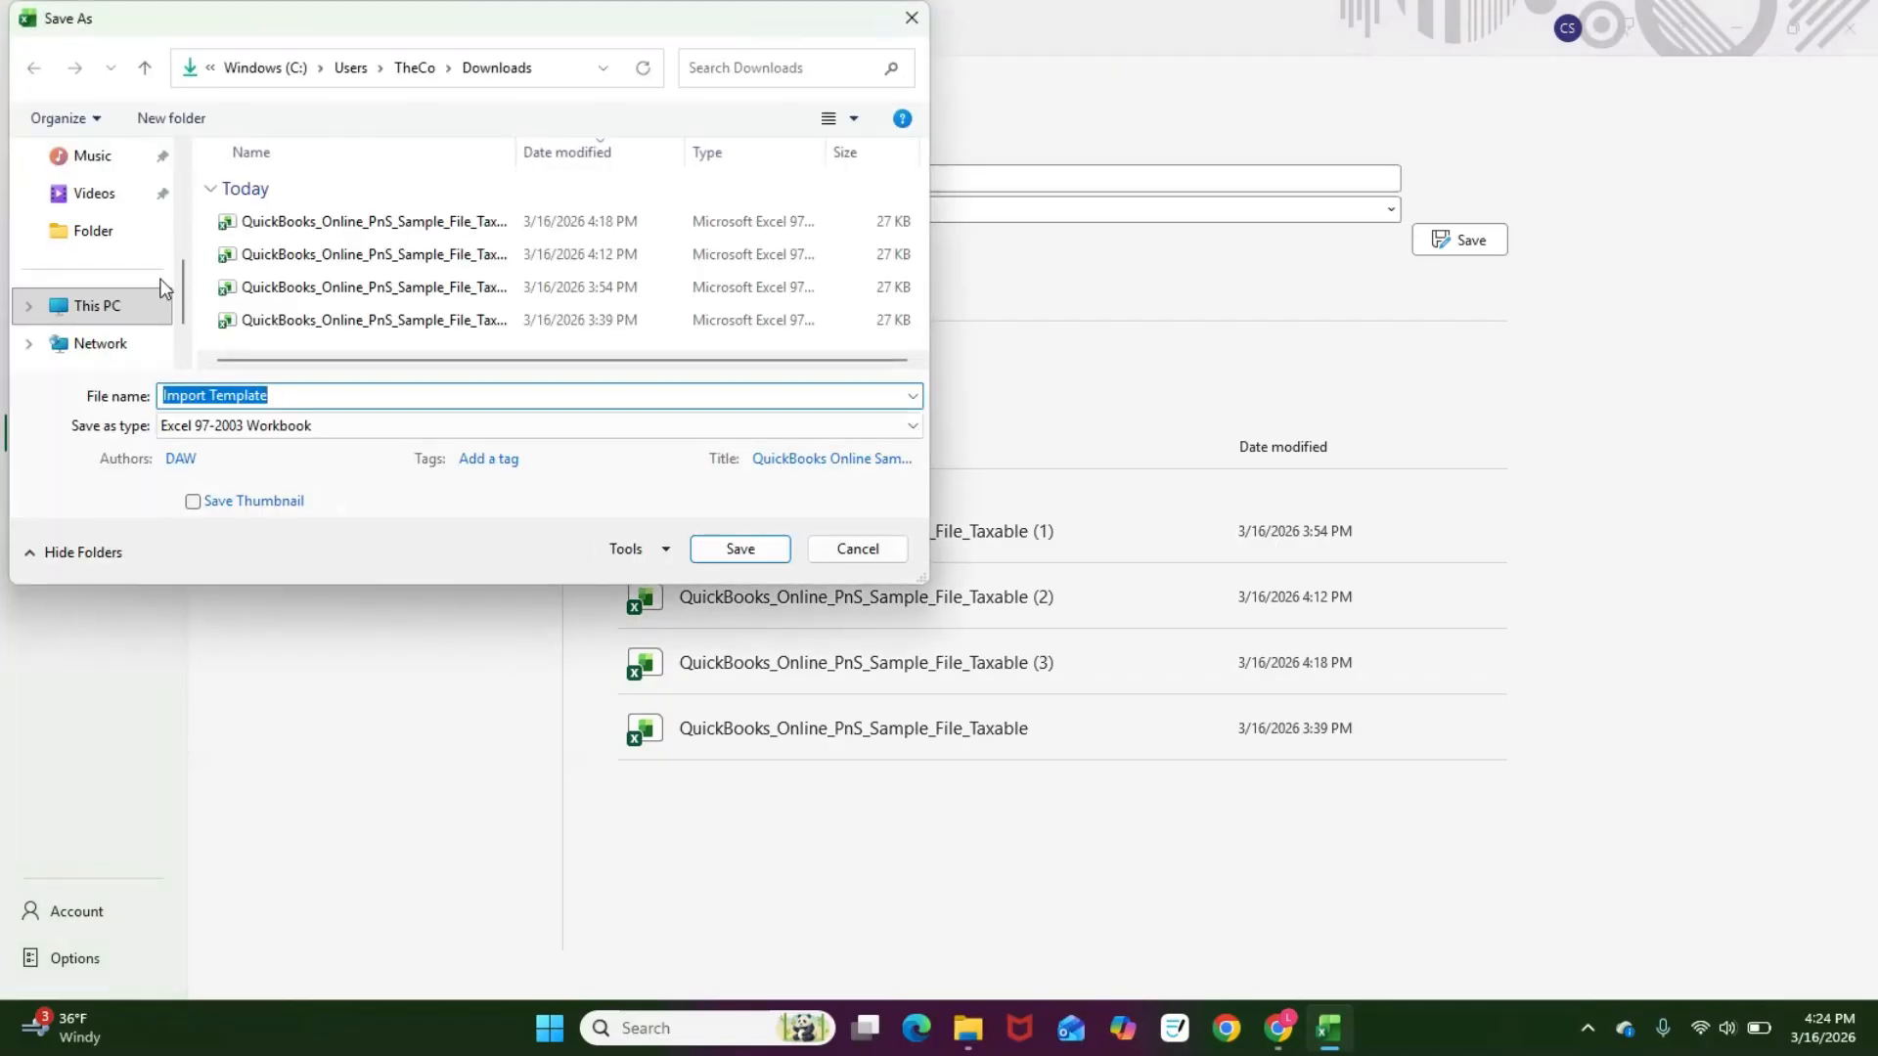
{"action": "scroll", "coordinate": [162, 288], "scroll_direction": "up", "scroll_amount": 3}
{"action": "left_click", "coordinate": [99, 313]}
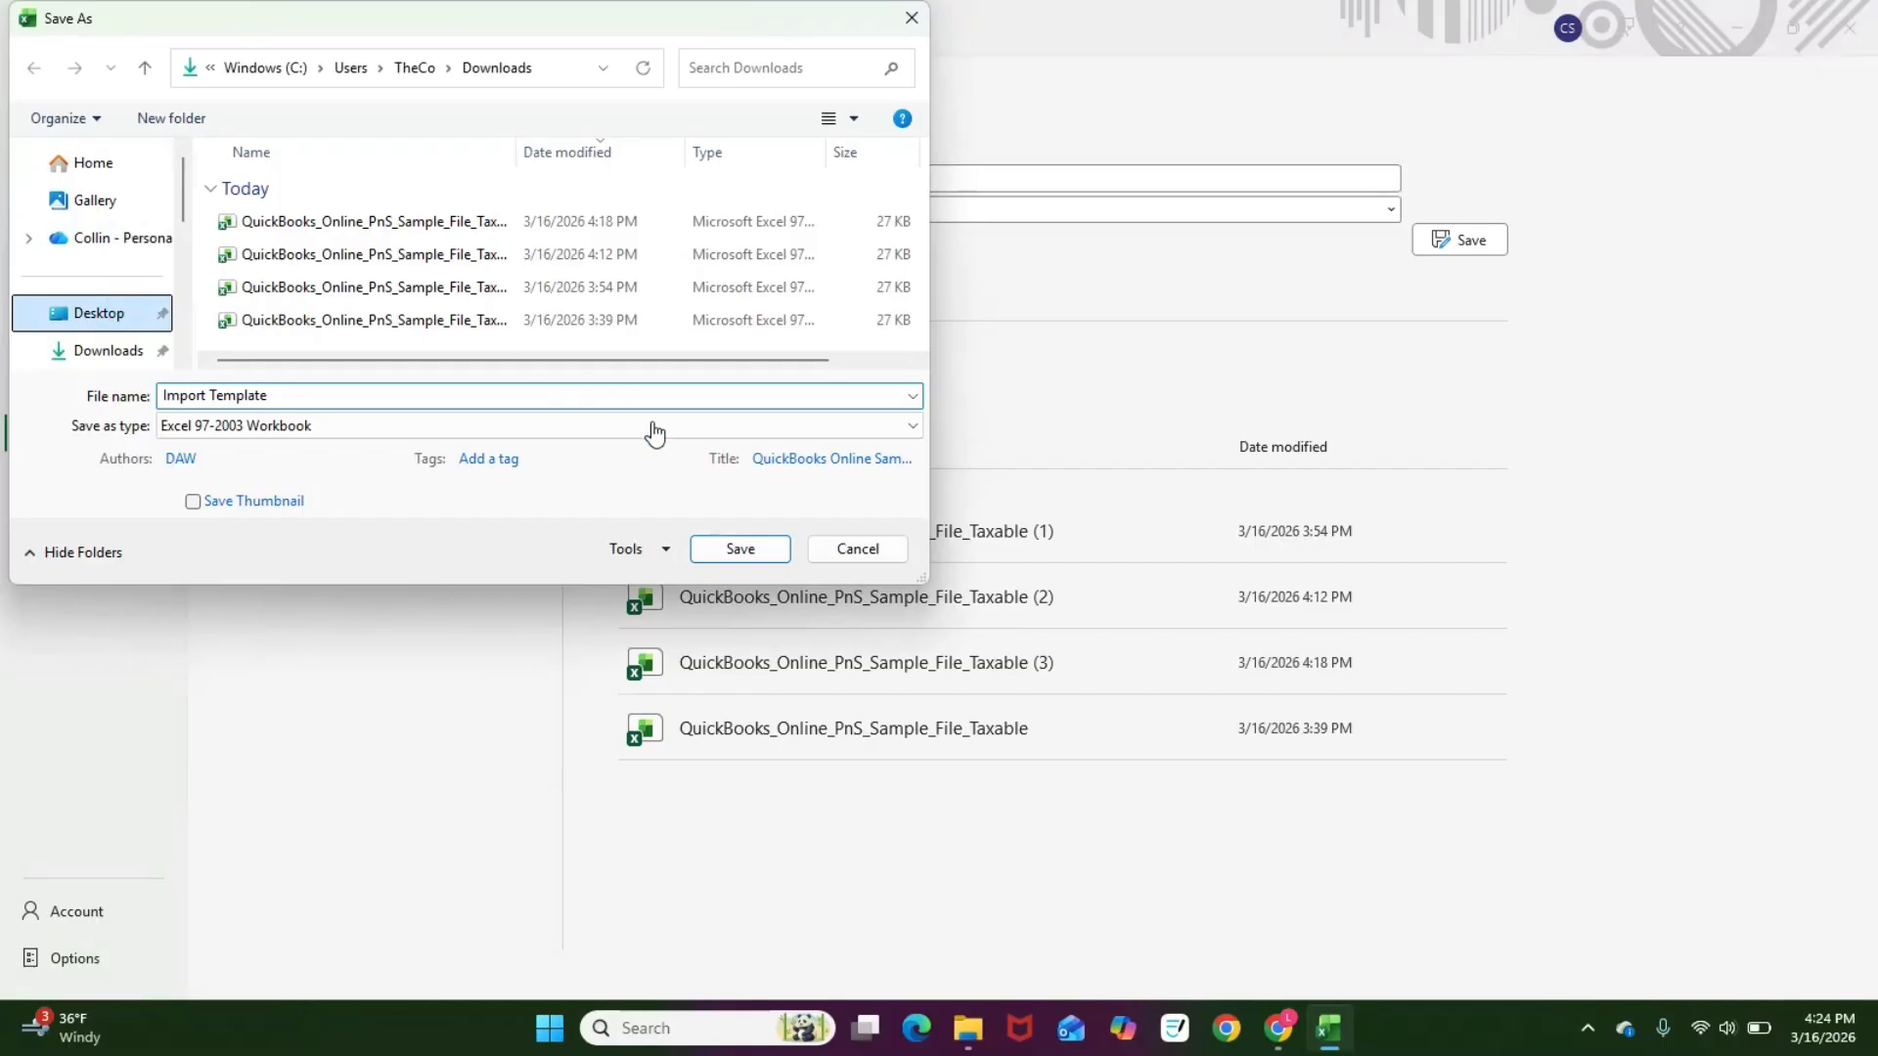
{"action": "left_click", "coordinate": [749, 555]}
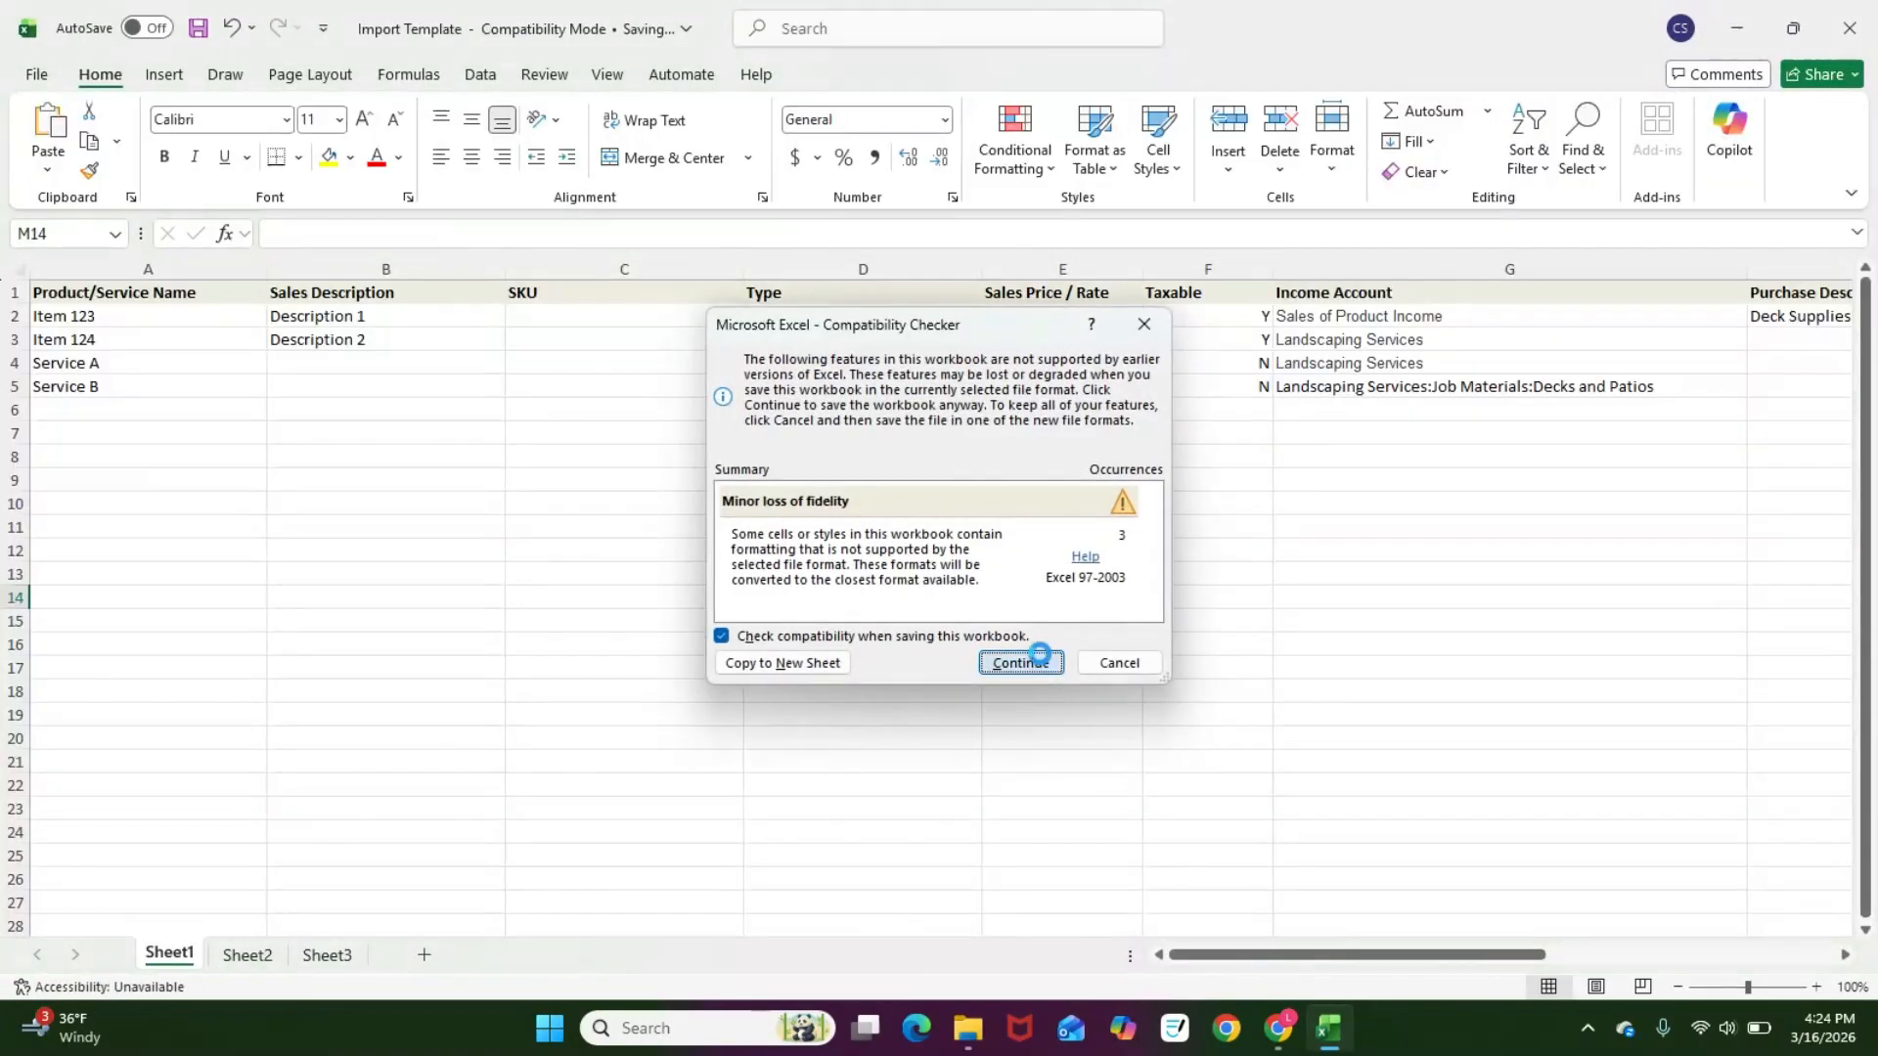
{"action": "left_click", "coordinate": [1036, 662]}
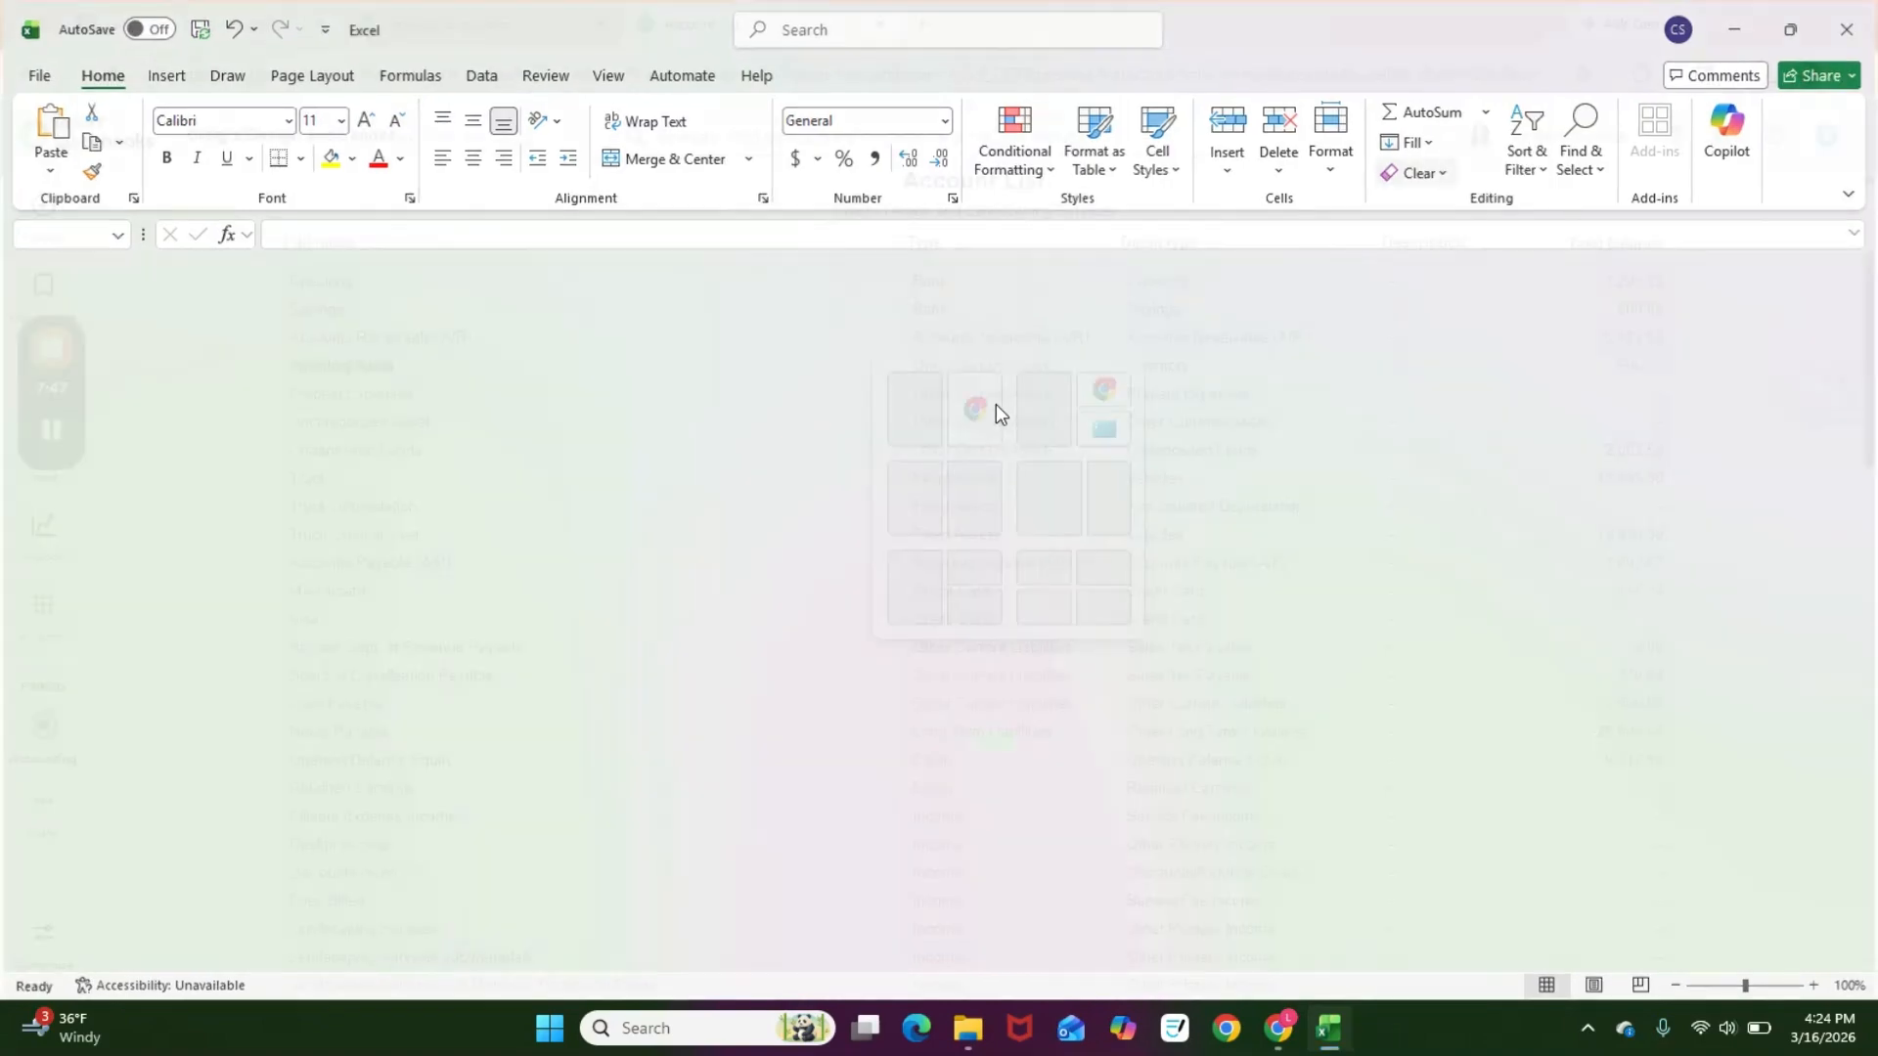
Step: Switch to the browser and open the Import products and services page in QuickBooks Online
{"action": "key", "text": "alt+Tab"}
{"action": "left_click", "coordinate": [462, 27]}
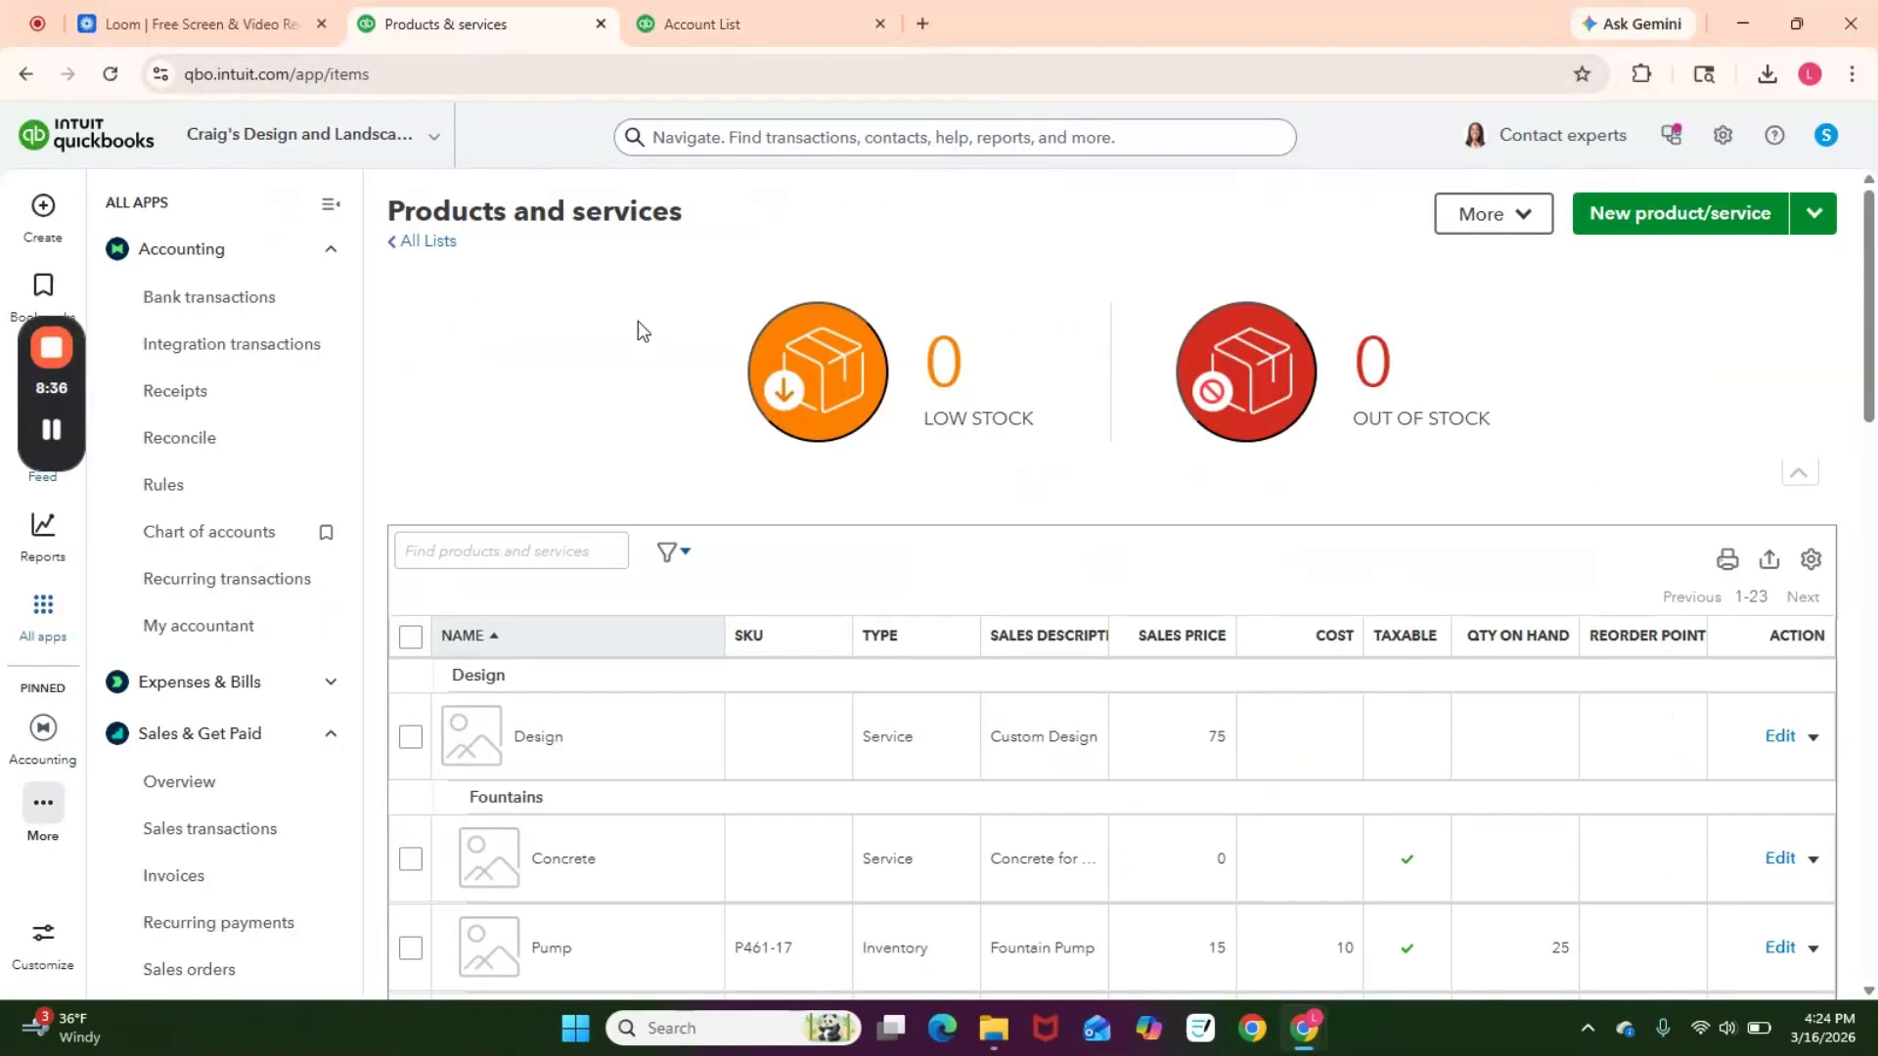
{"action": "left_click", "coordinate": [1814, 225]}
{"action": "left_click", "coordinate": [1662, 264]}
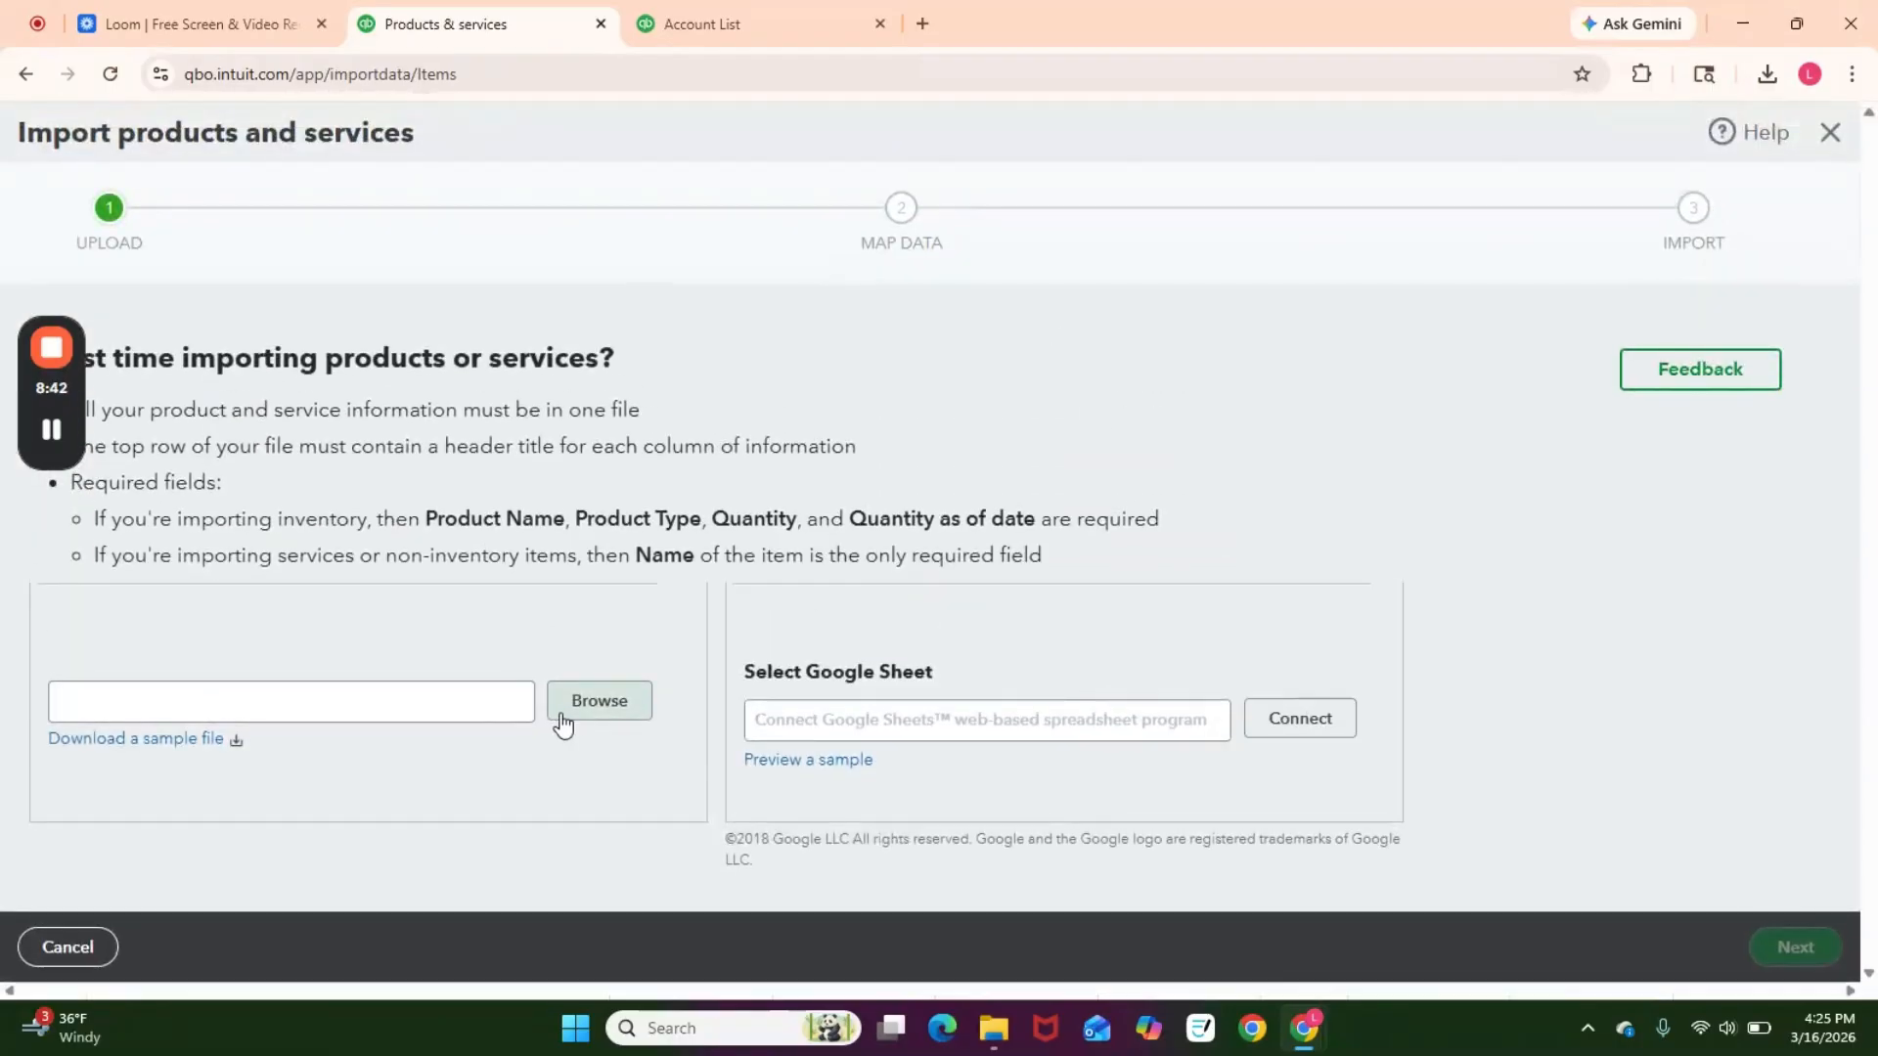
Step: Upload the Import Template.xls file and continue to the field mapping step
{"action": "left_click", "coordinate": [577, 711]}
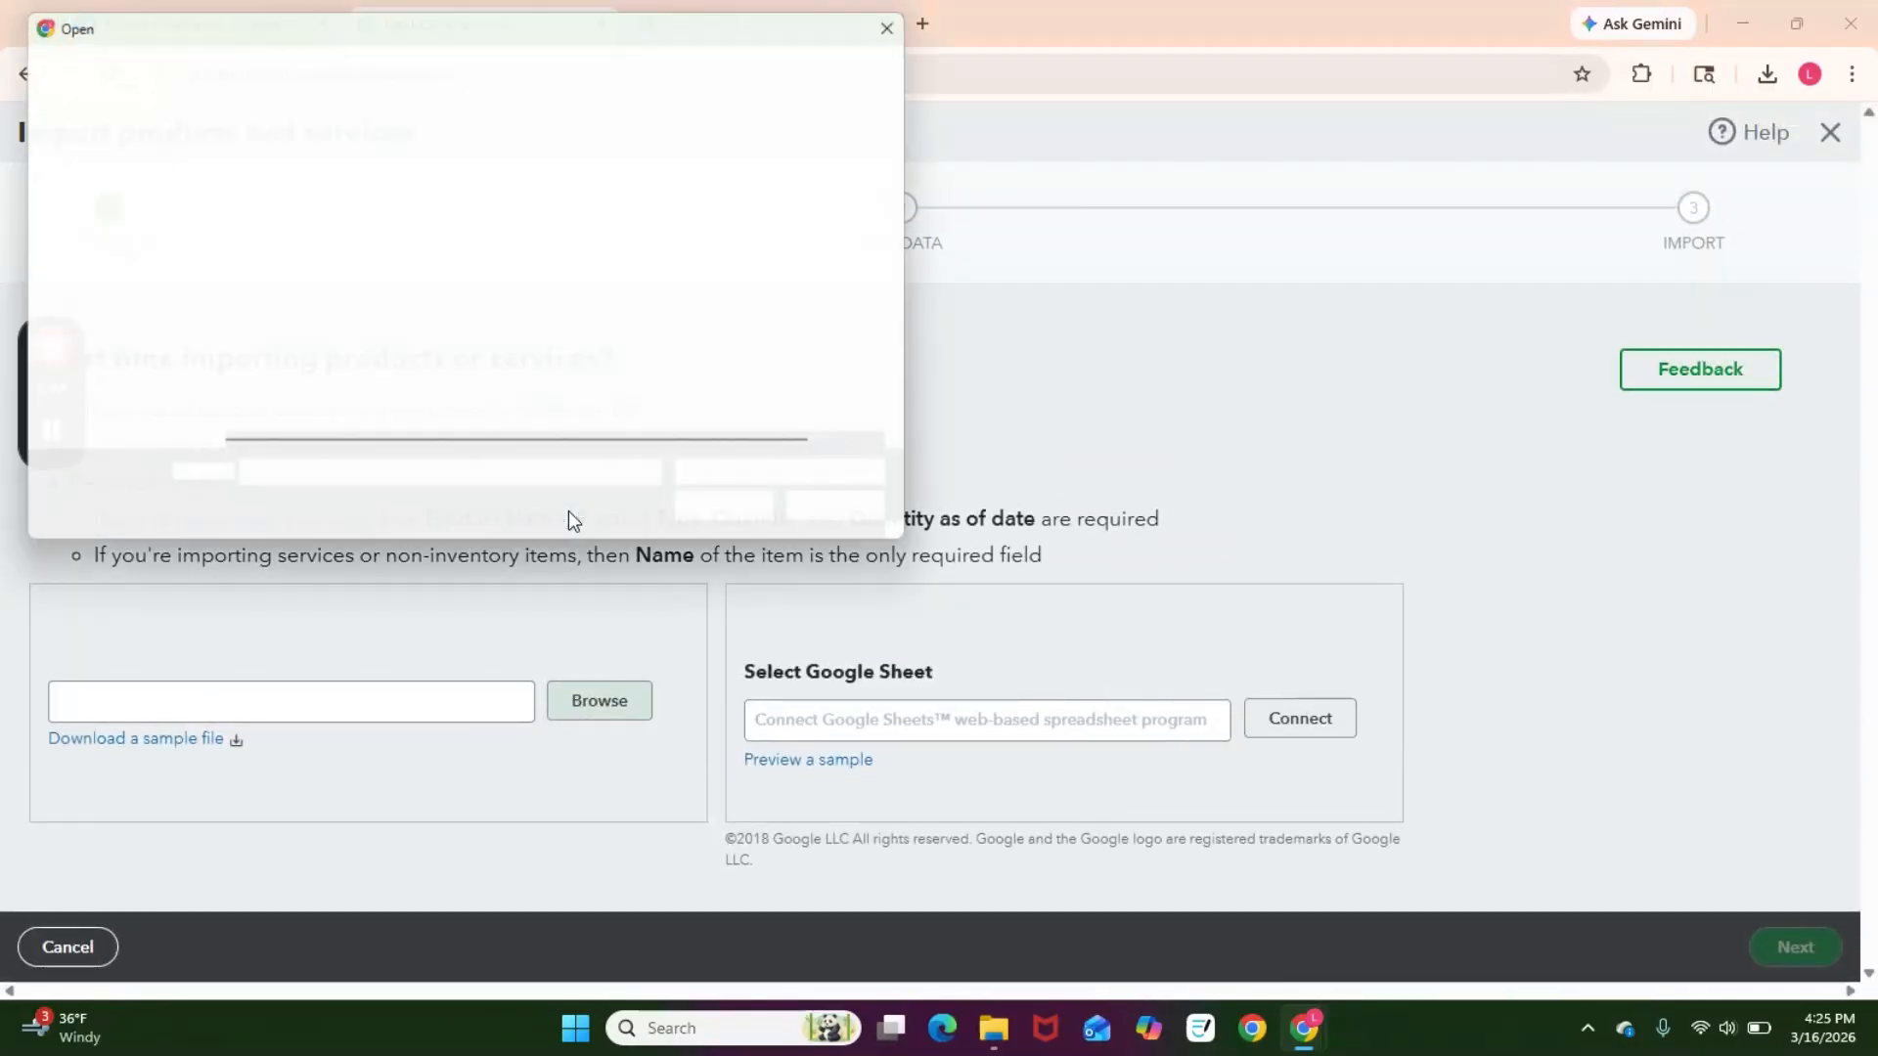
{"action": "left_click", "coordinate": [313, 227]}
{"action": "left_click", "coordinate": [724, 521]}
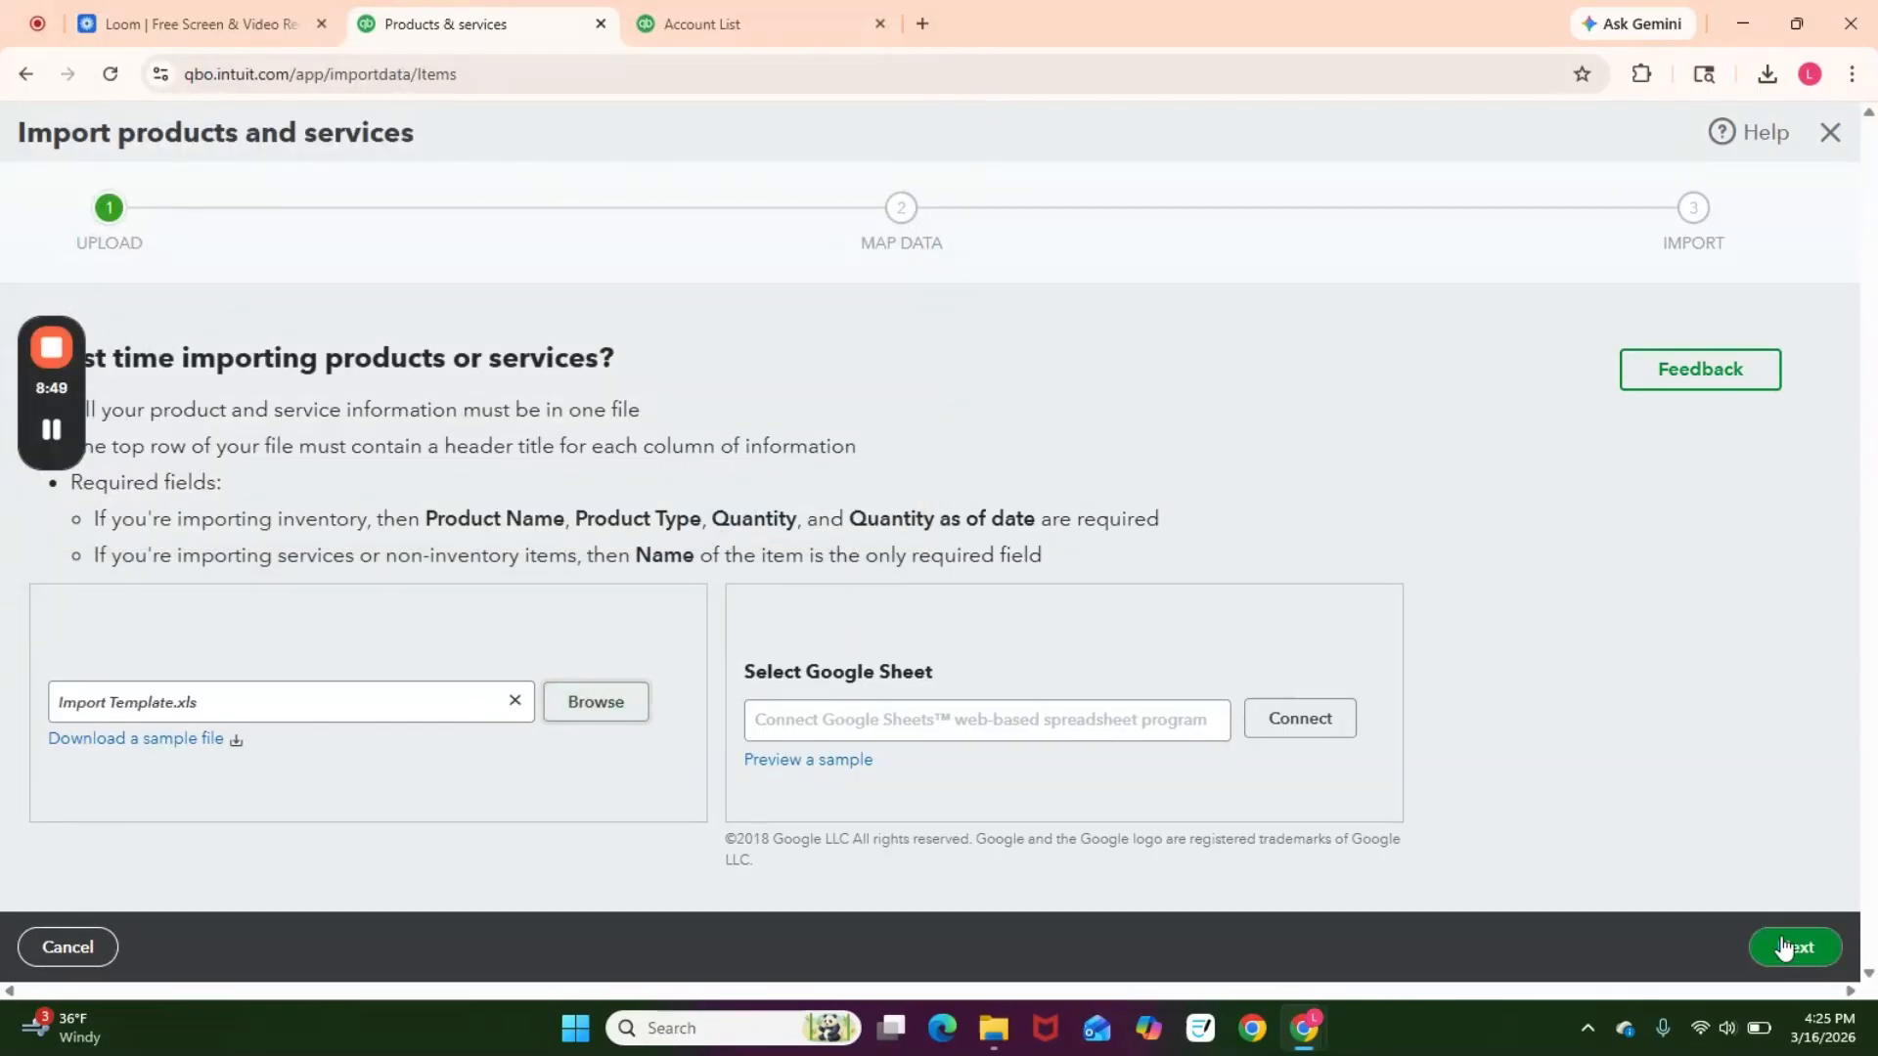
{"action": "left_click", "coordinate": [1782, 946]}
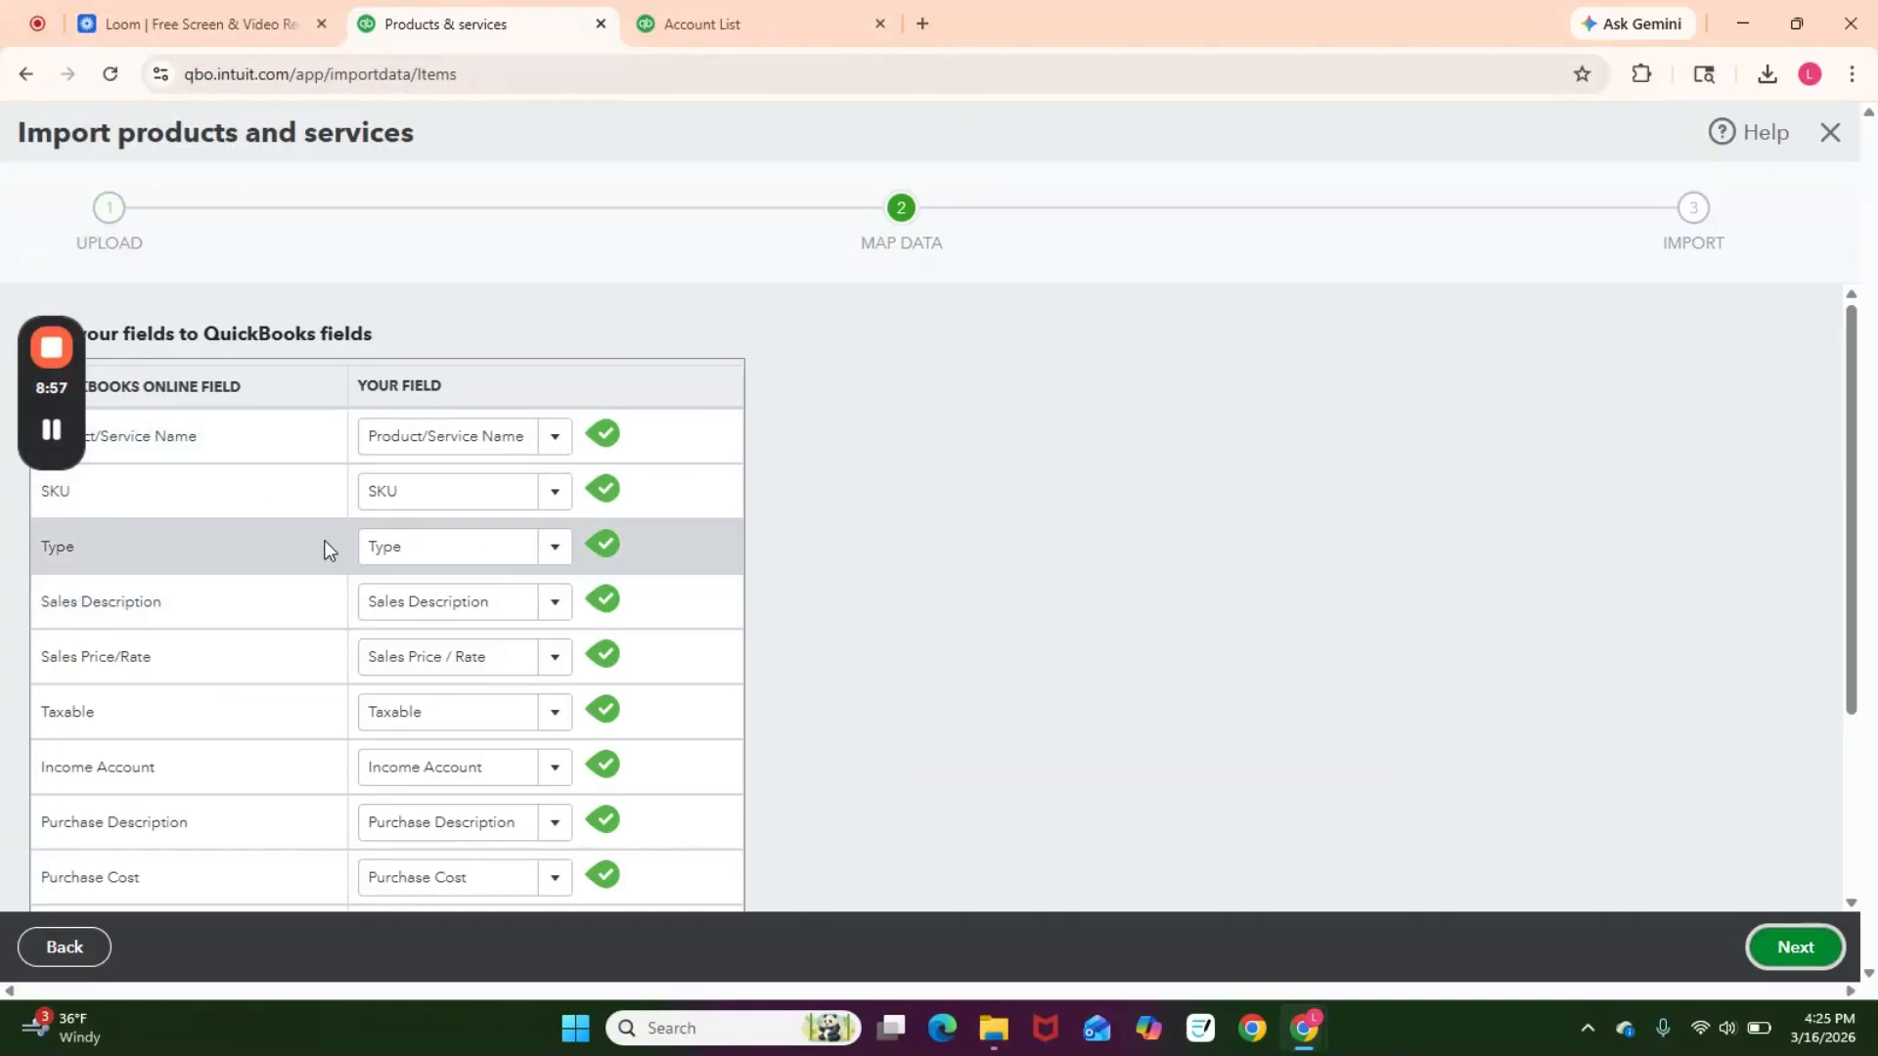
Step: Review the mappings between QuickBooks fields and the spreadsheet's columns
{"action": "scroll", "coordinate": [577, 705], "scroll_direction": "down", "scroll_amount": 2}
{"action": "scroll", "coordinate": [564, 716], "scroll_direction": "up", "scroll_amount": 1}
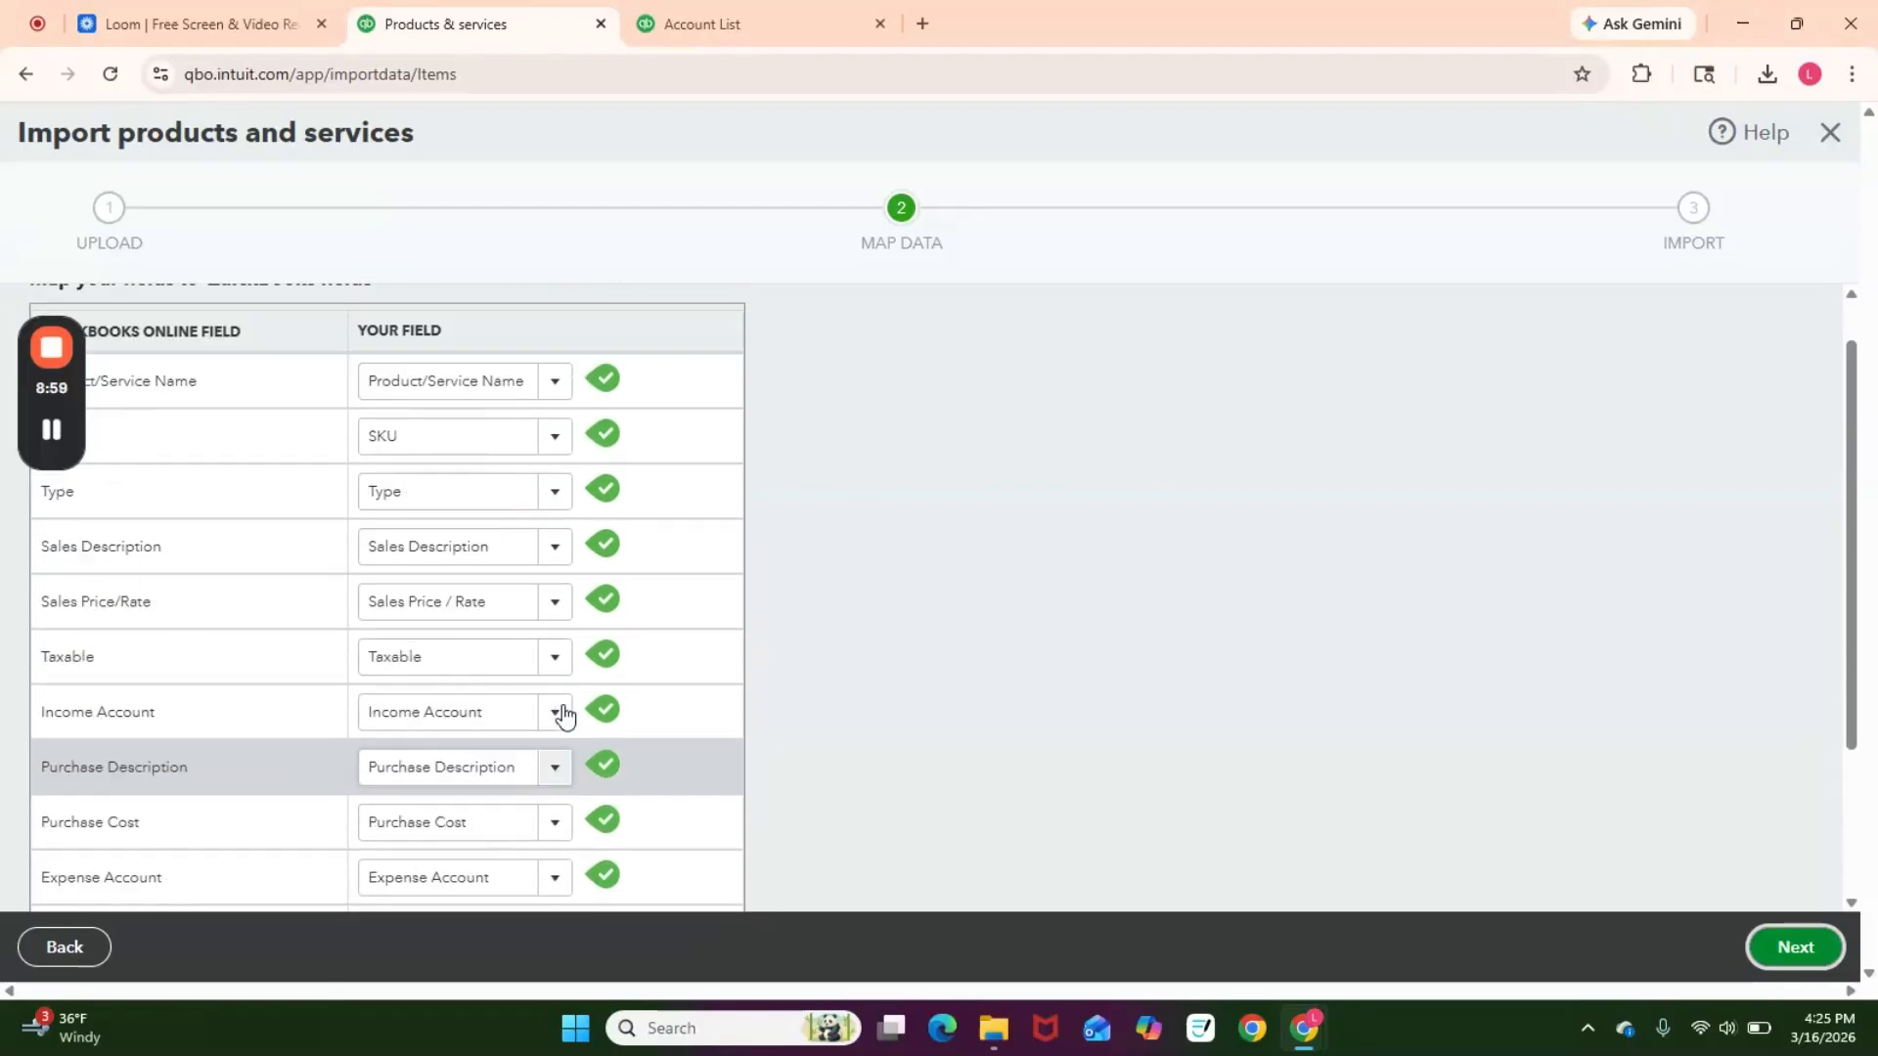
{"action": "scroll", "coordinate": [564, 716], "scroll_direction": "up", "scroll_amount": 1}
{"action": "left_click_drag", "start_coordinate": [208, 444], "coordinate": [112, 456]}
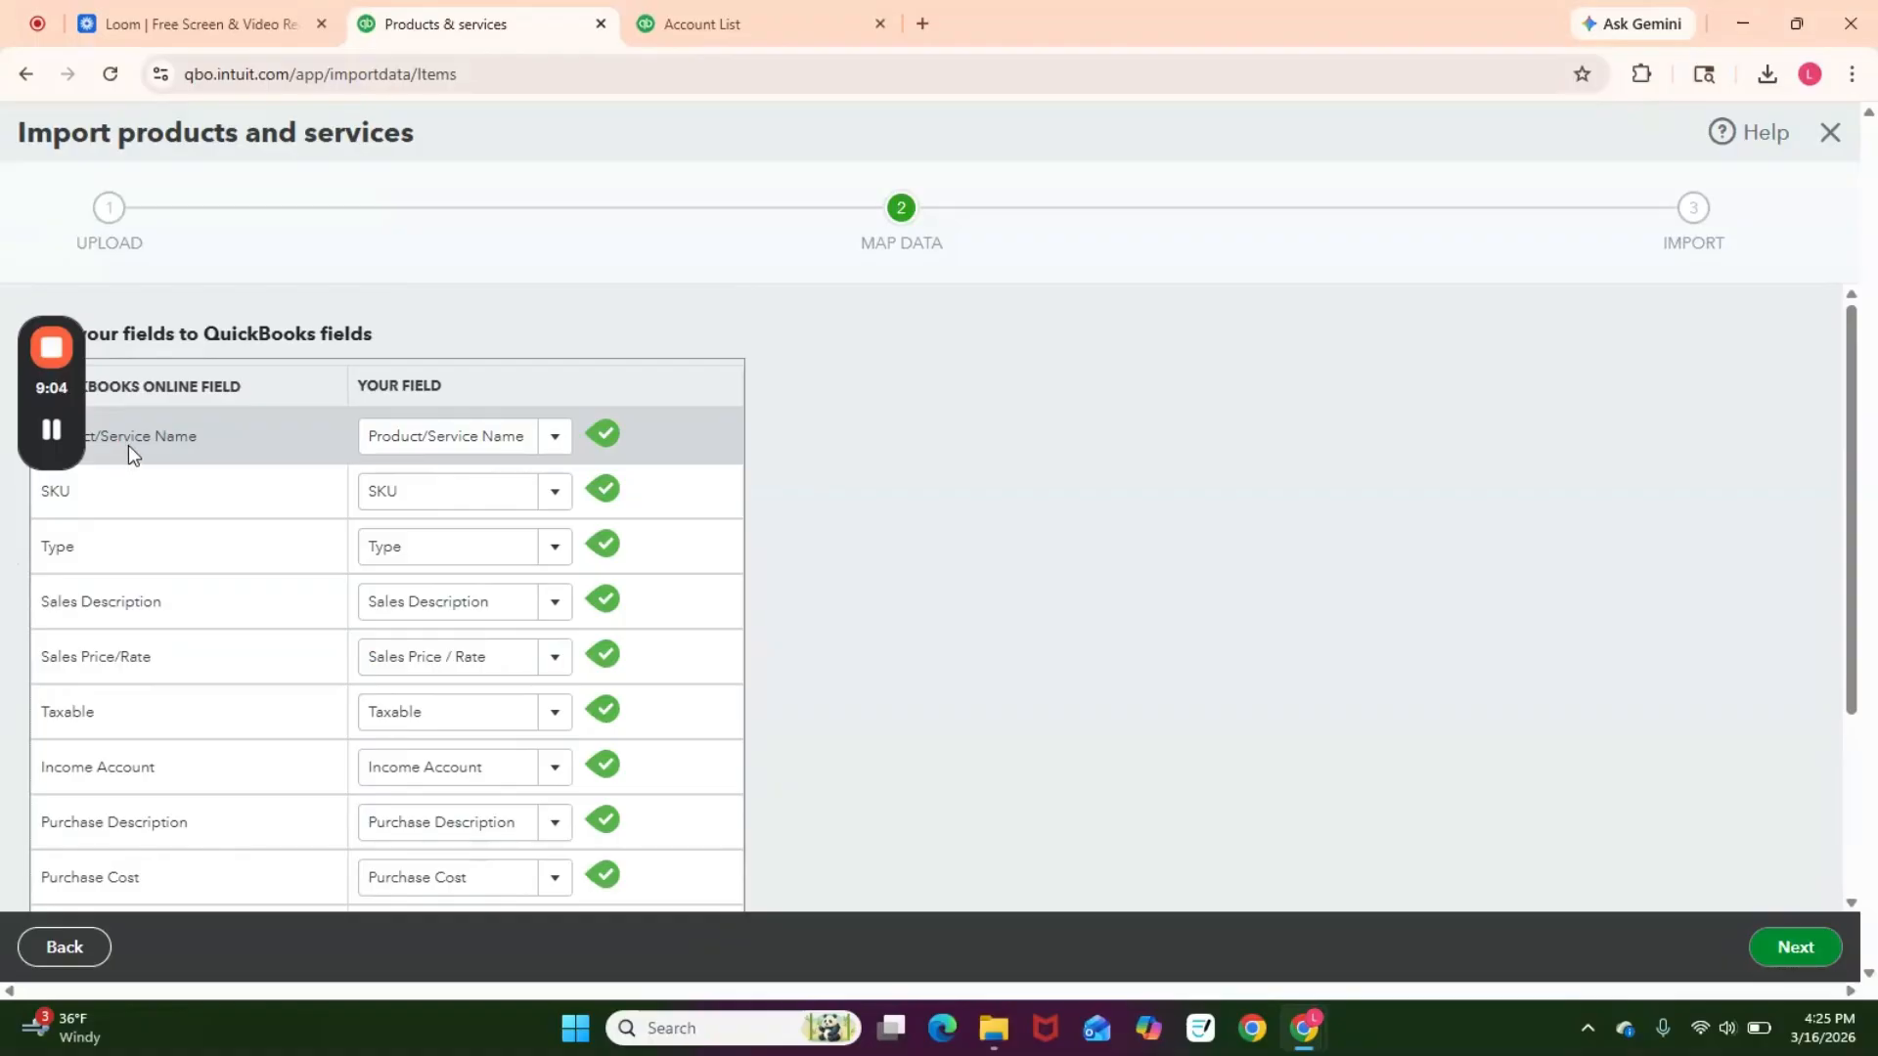
{"action": "left_click", "coordinate": [555, 436]}
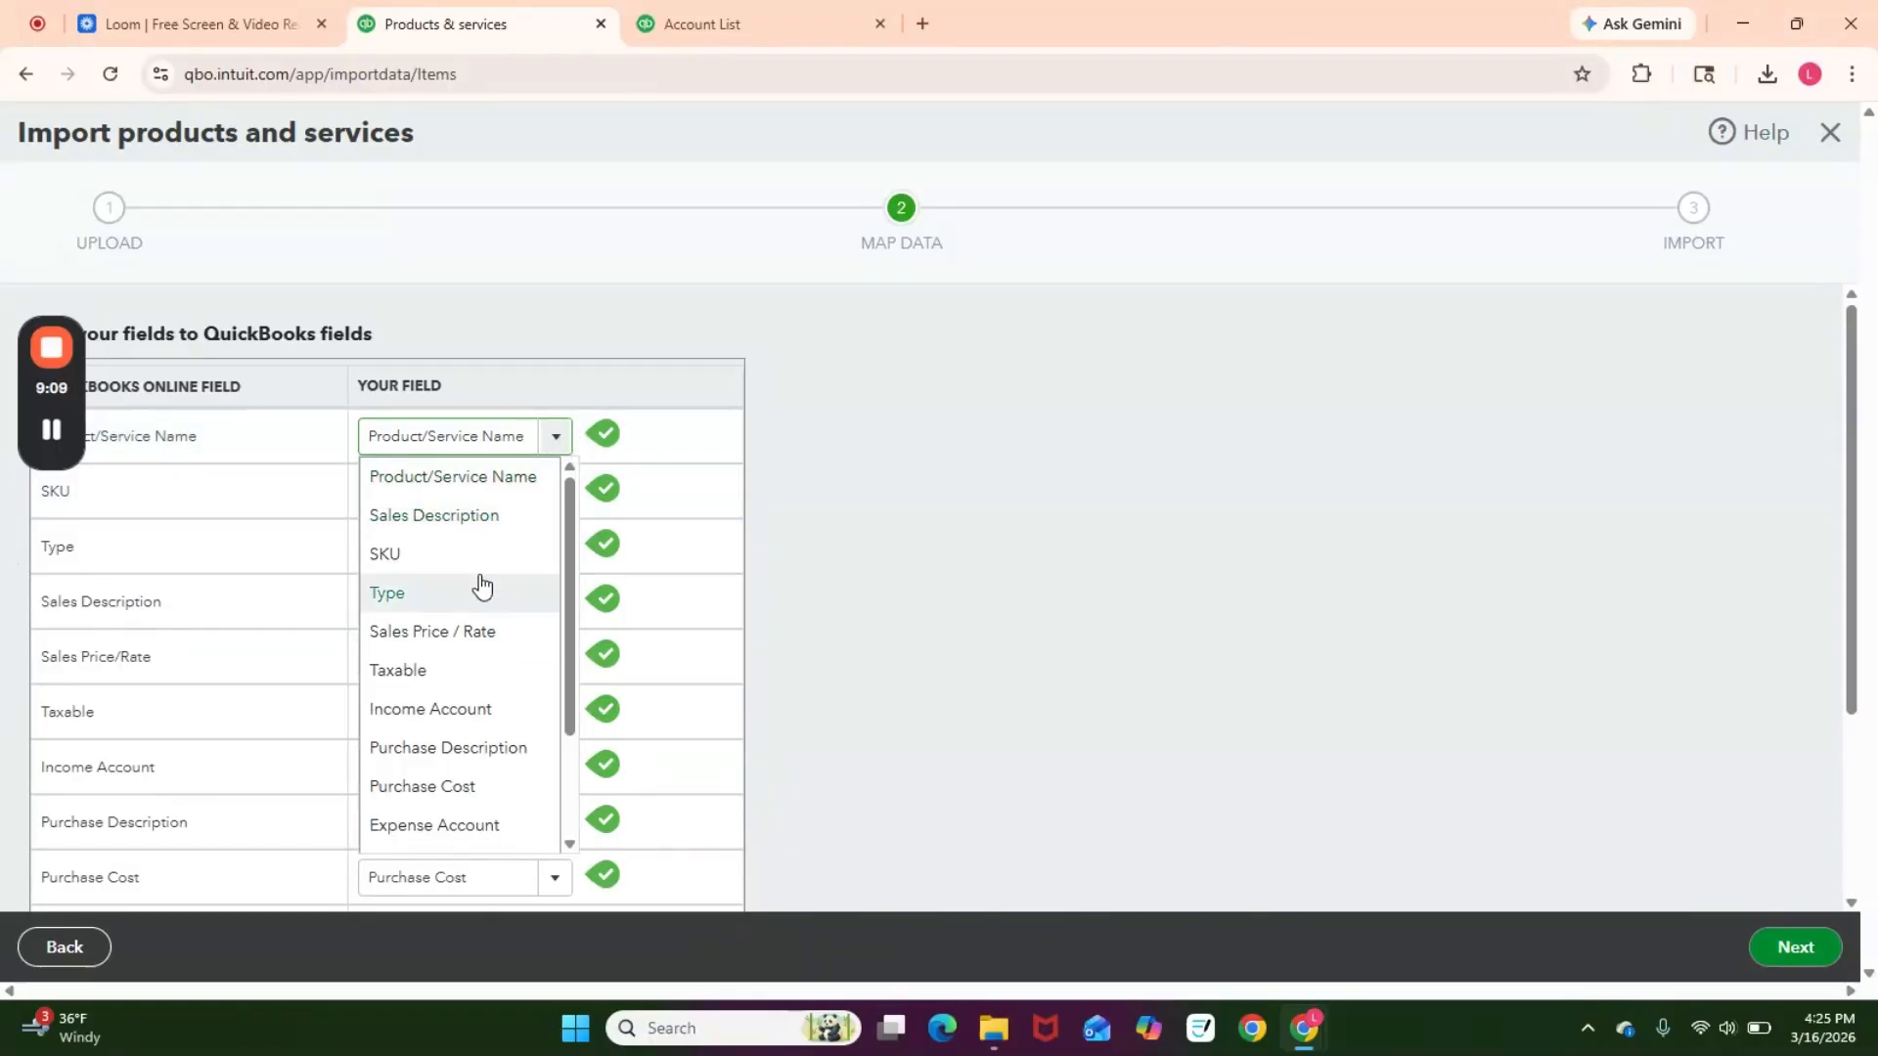
{"action": "left_click", "coordinate": [556, 328]}
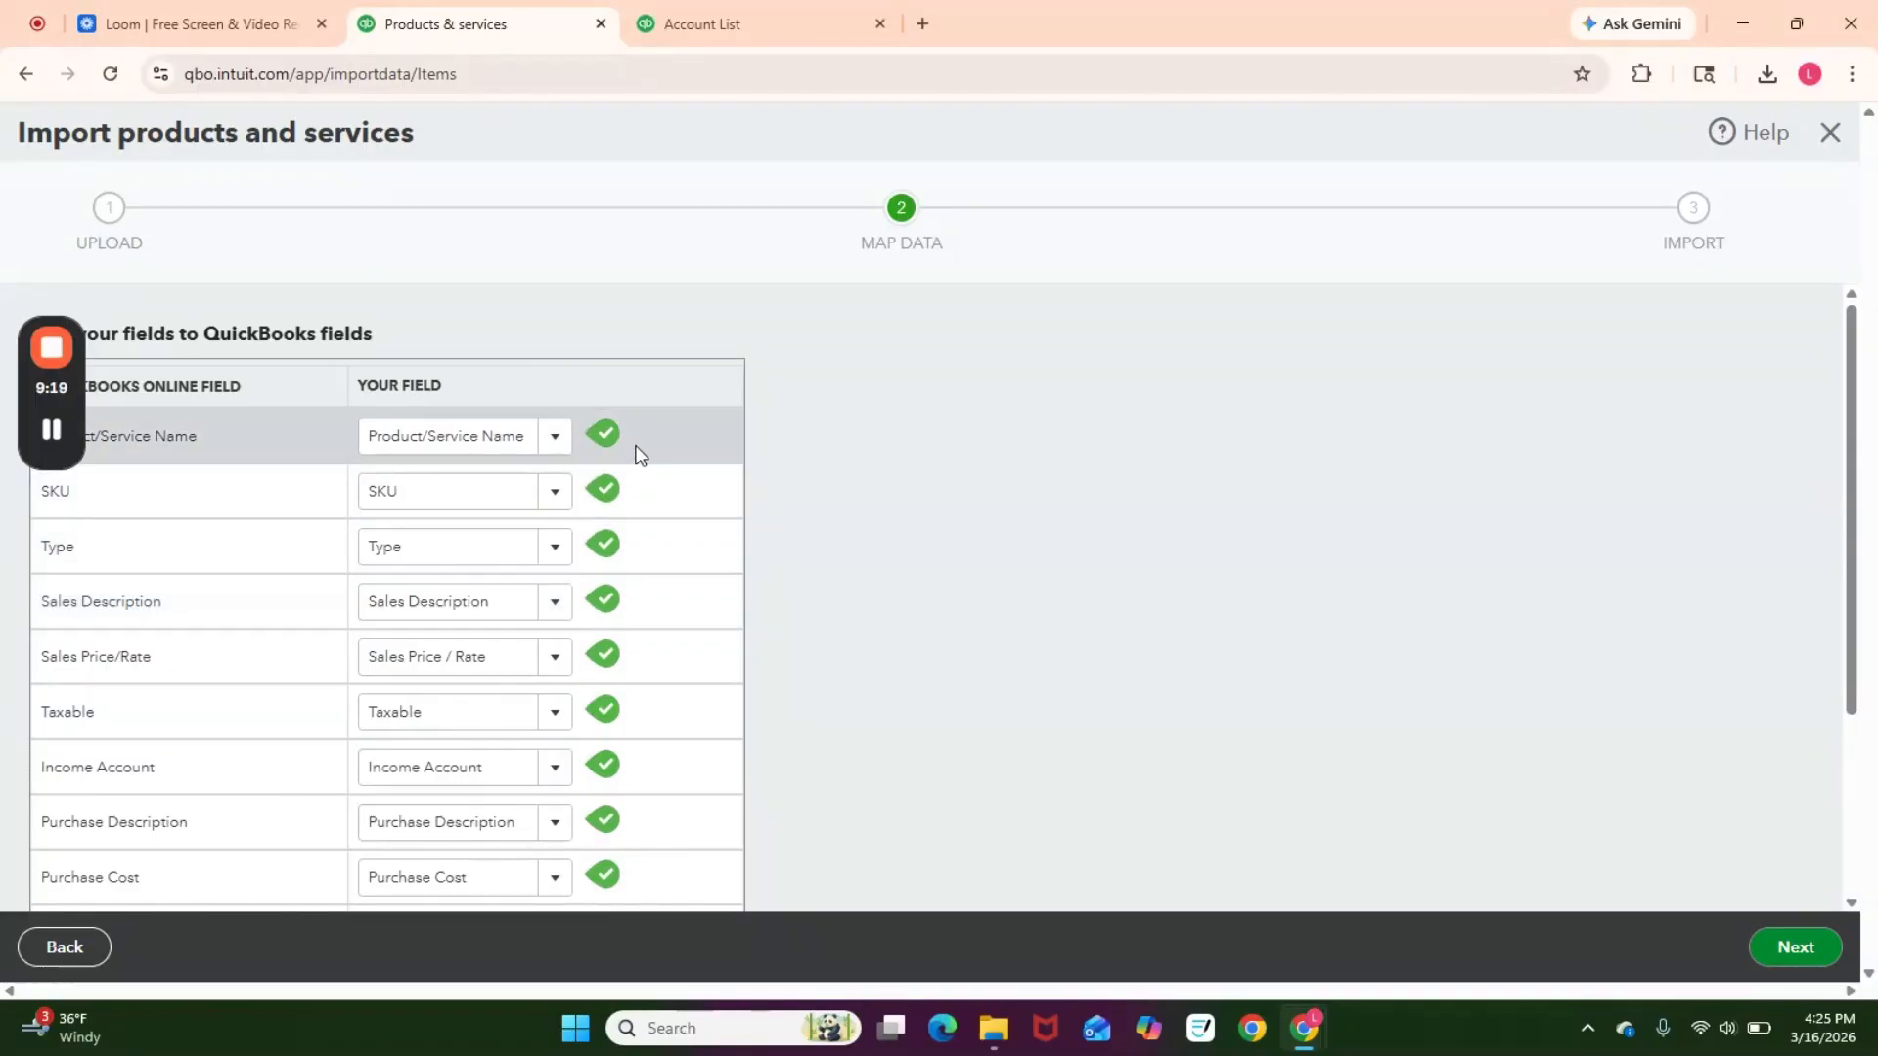
{"action": "scroll", "coordinate": [636, 460], "scroll_direction": "down", "scroll_amount": 1}
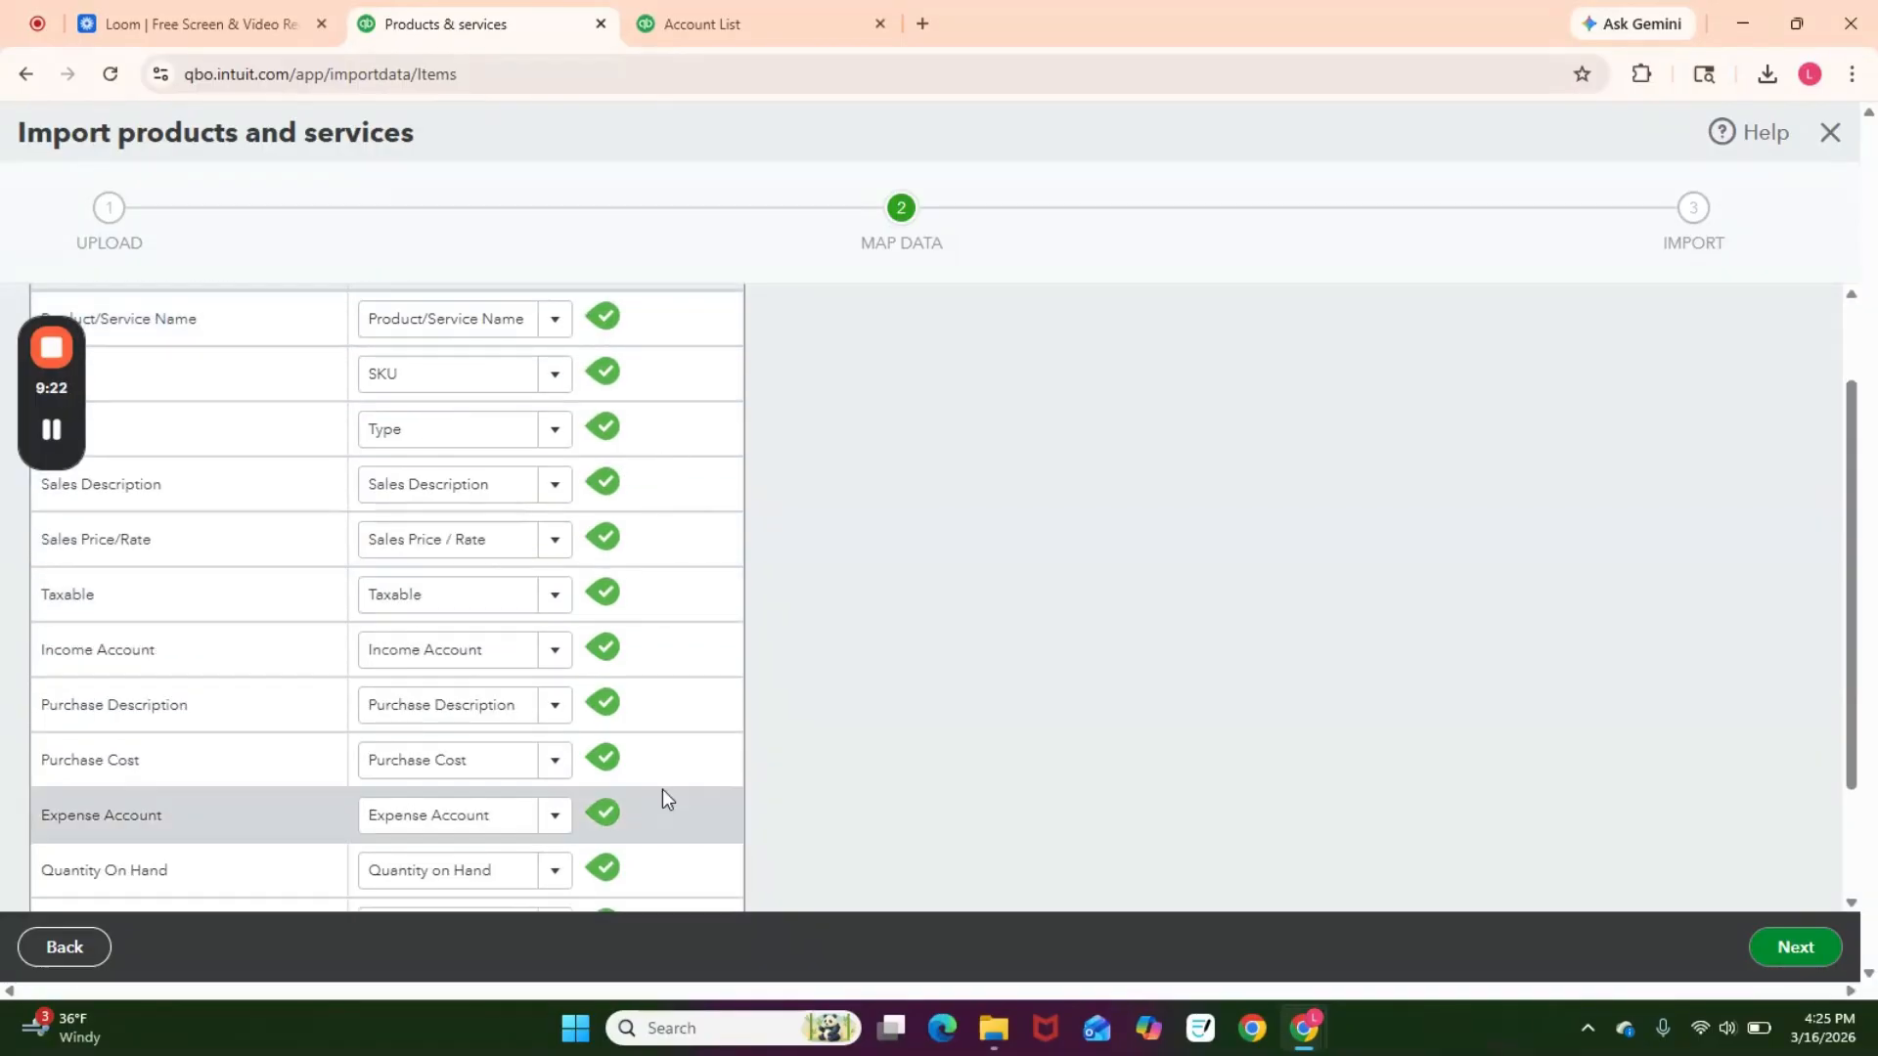
{"action": "scroll", "coordinate": [663, 788], "scroll_direction": "down", "scroll_amount": 2}
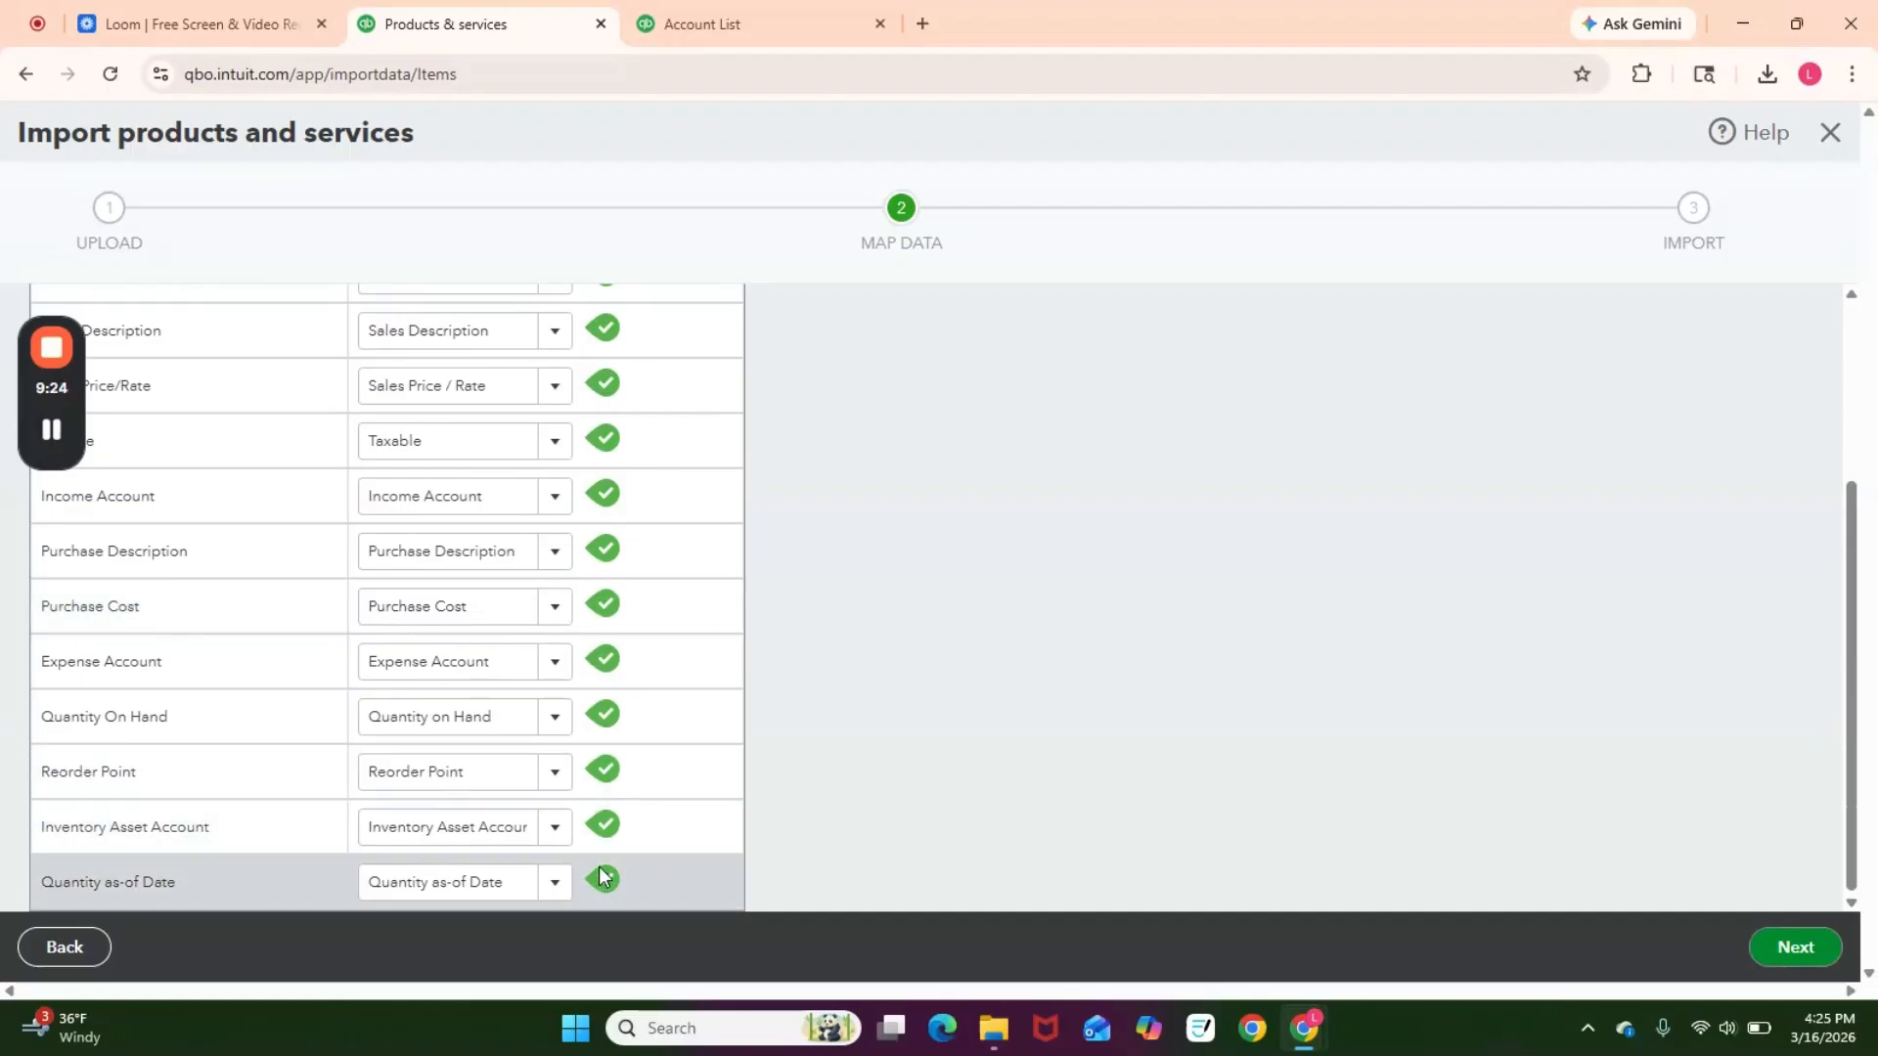
{"action": "scroll", "coordinate": [621, 860], "scroll_direction": "up", "scroll_amount": 1}
{"action": "scroll", "coordinate": [636, 802], "scroll_direction": "up", "scroll_amount": 2}
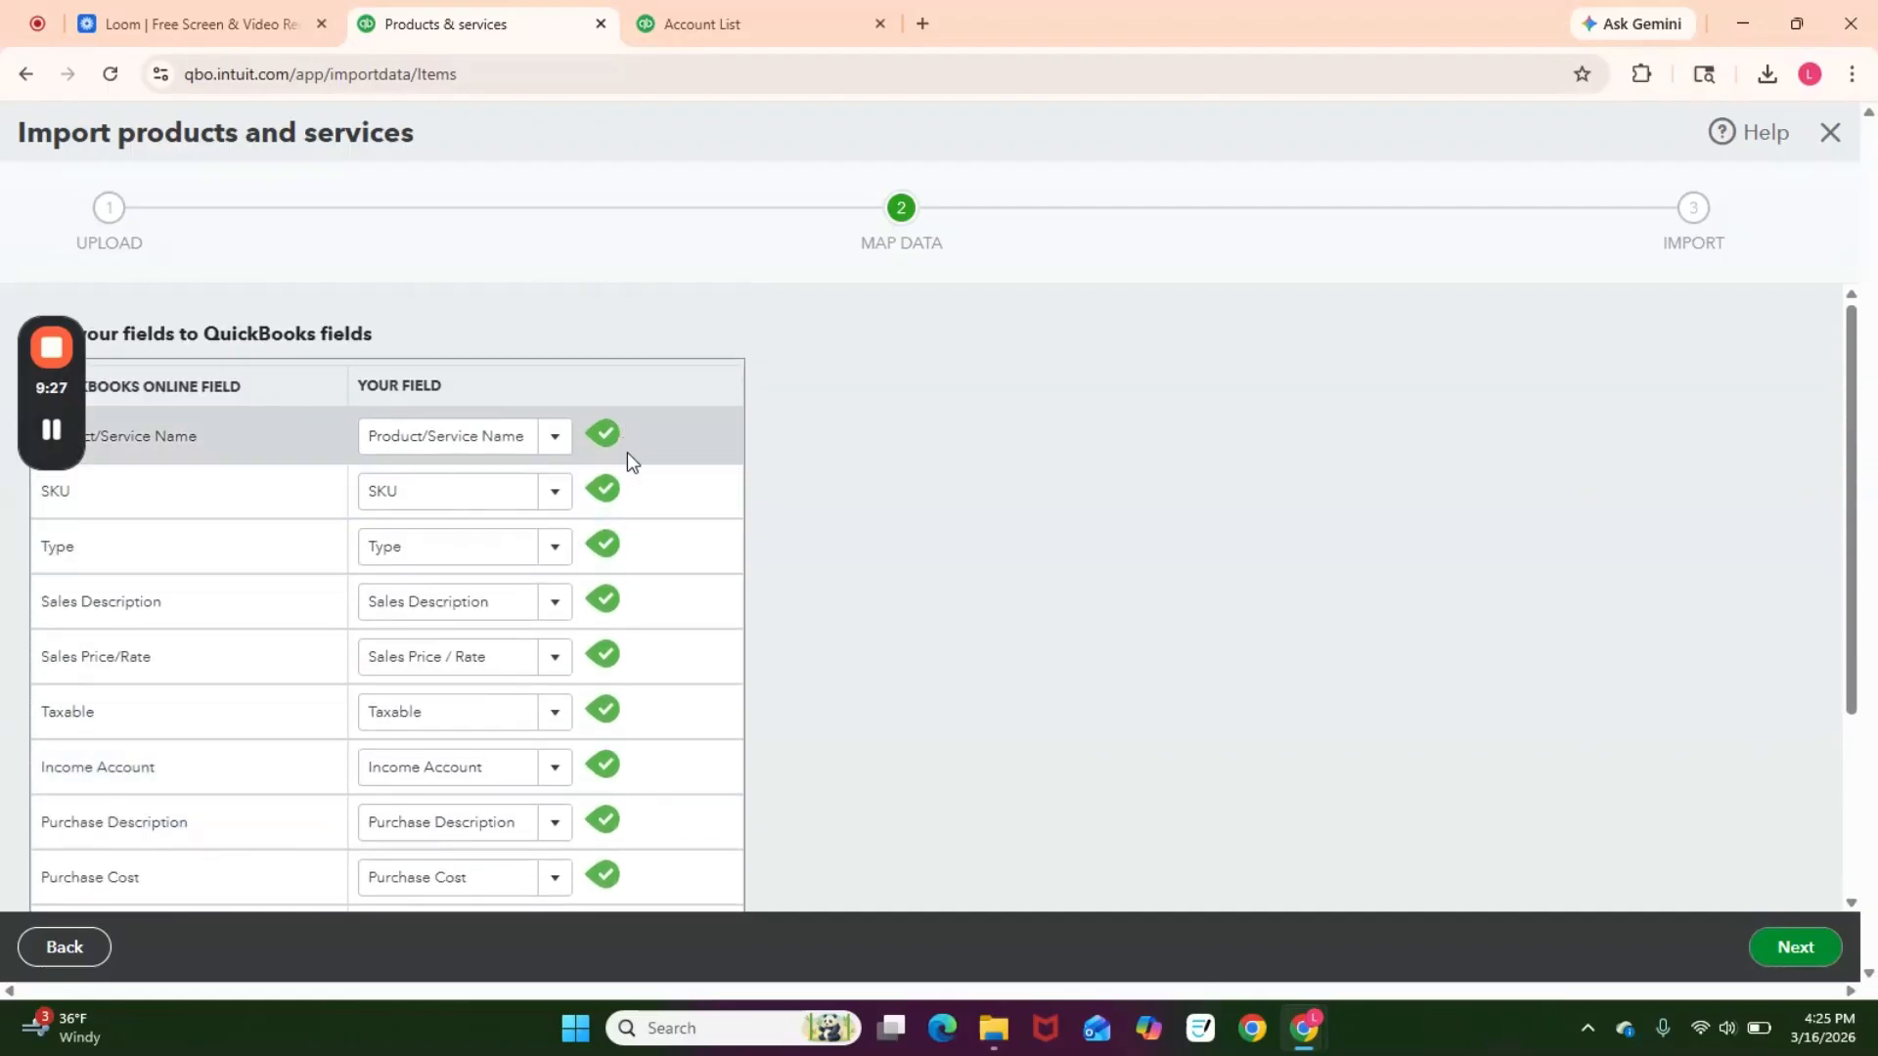
{"action": "scroll", "coordinate": [1238, 721], "scroll_direction": "down", "scroll_amount": 1}
Step: Continue to the import preview and set Item 124's type to Non-inventory
{"action": "left_click", "coordinate": [1800, 948]}
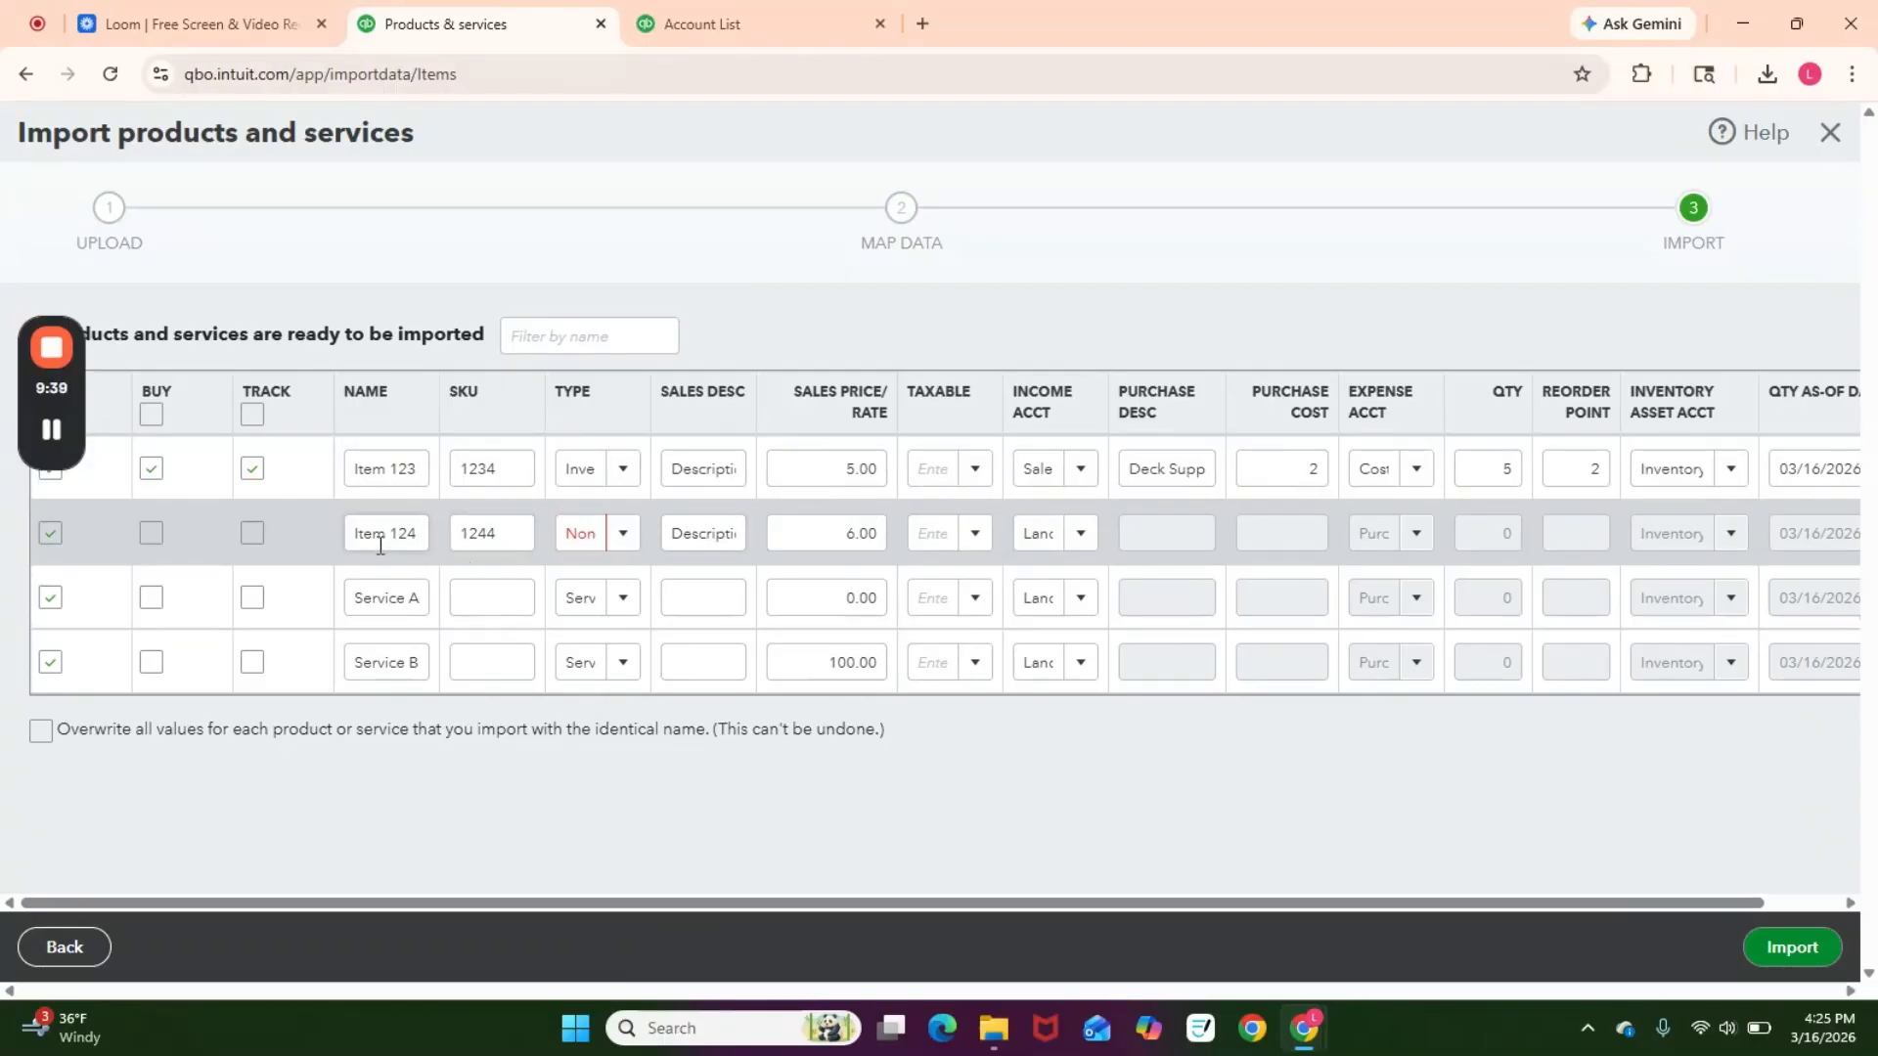
{"action": "left_click", "coordinate": [623, 540]}
{"action": "left_click", "coordinate": [623, 540]}
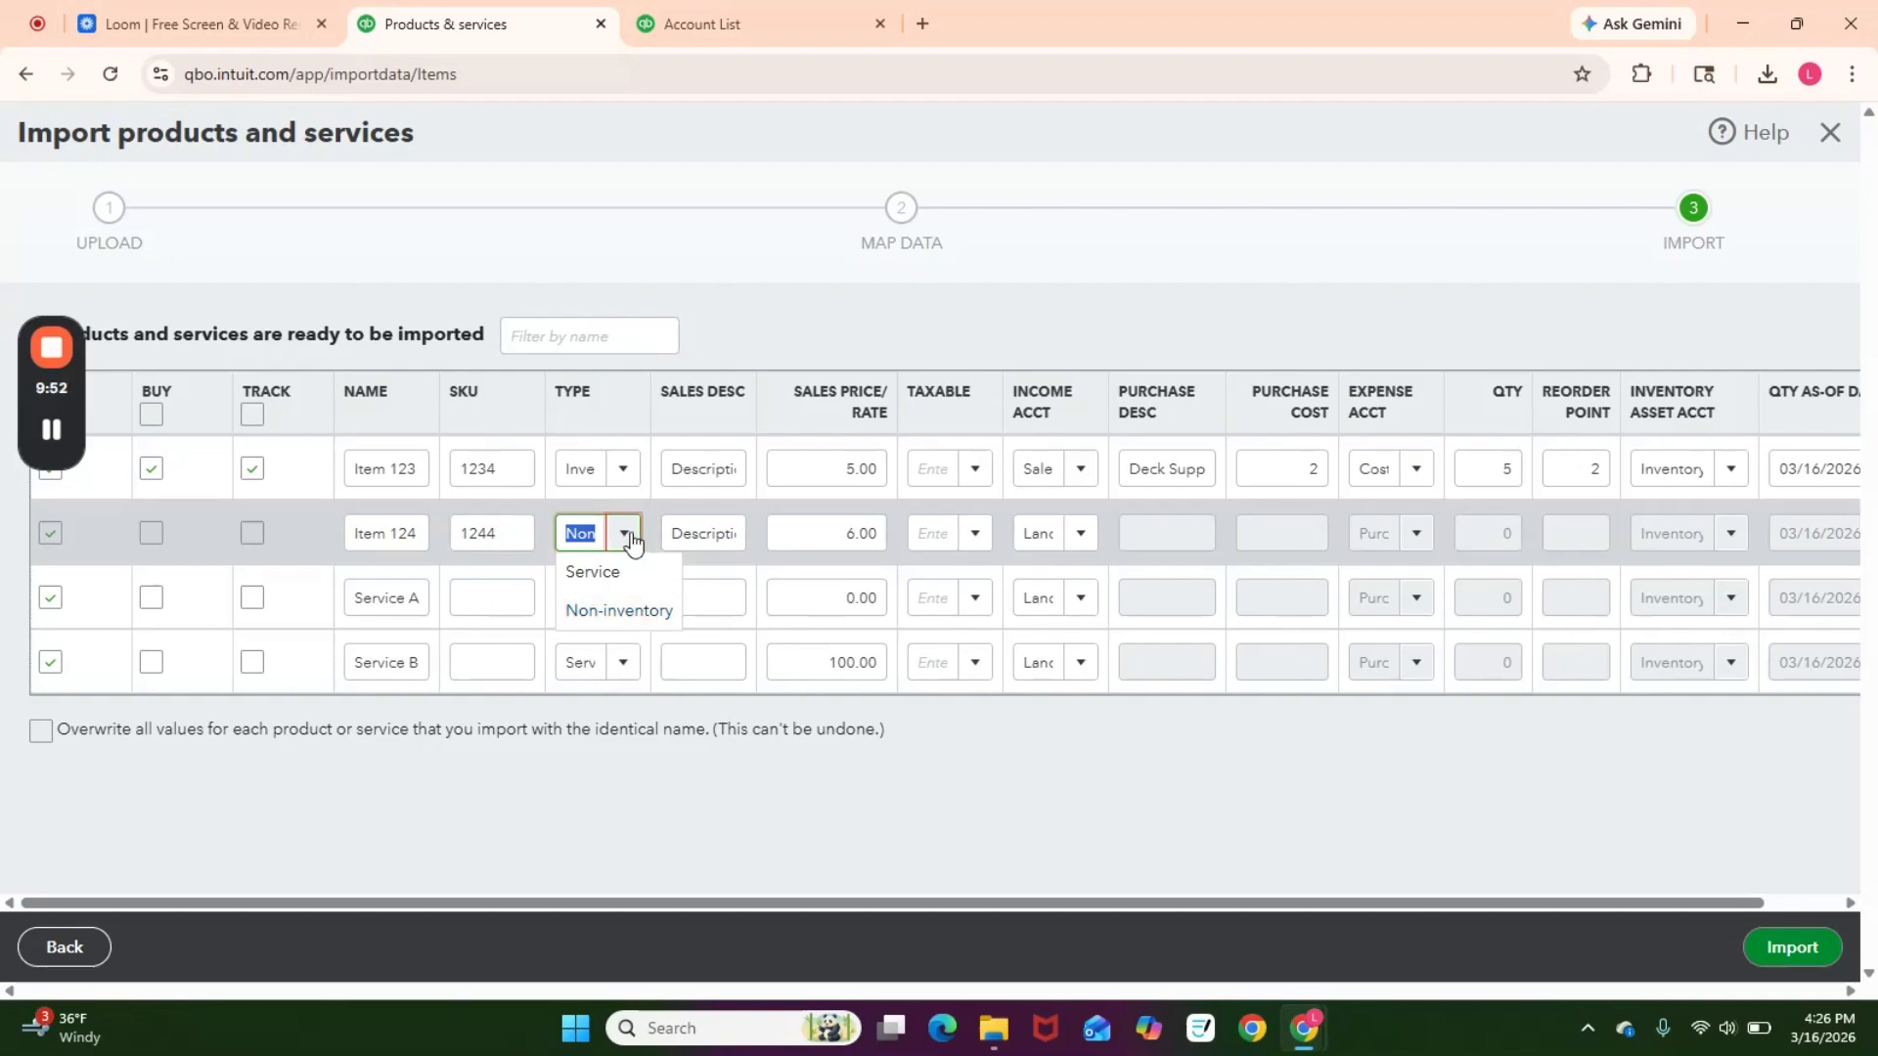
{"action": "left_click", "coordinate": [637, 612]}
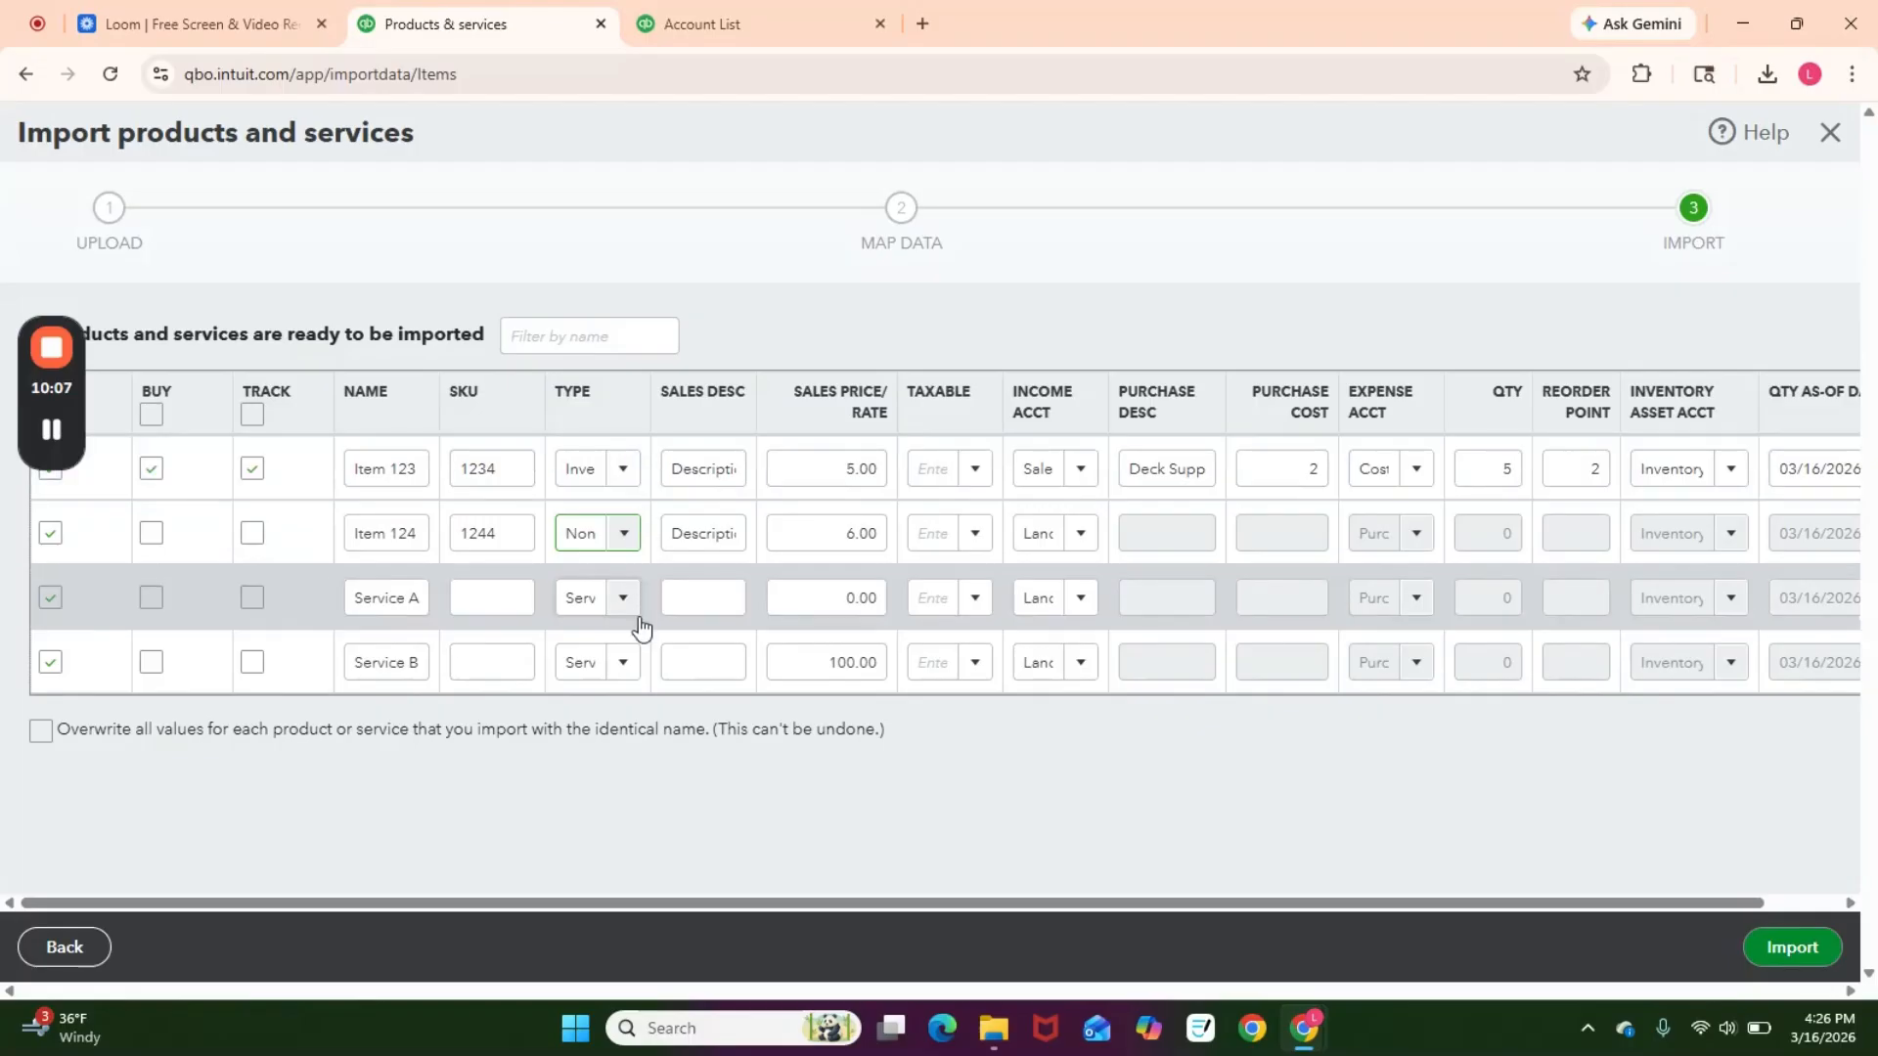
Step: Import all four products and services into QuickBooks
{"action": "left_click", "coordinate": [622, 536]}
{"action": "left_click", "coordinate": [622, 536]}
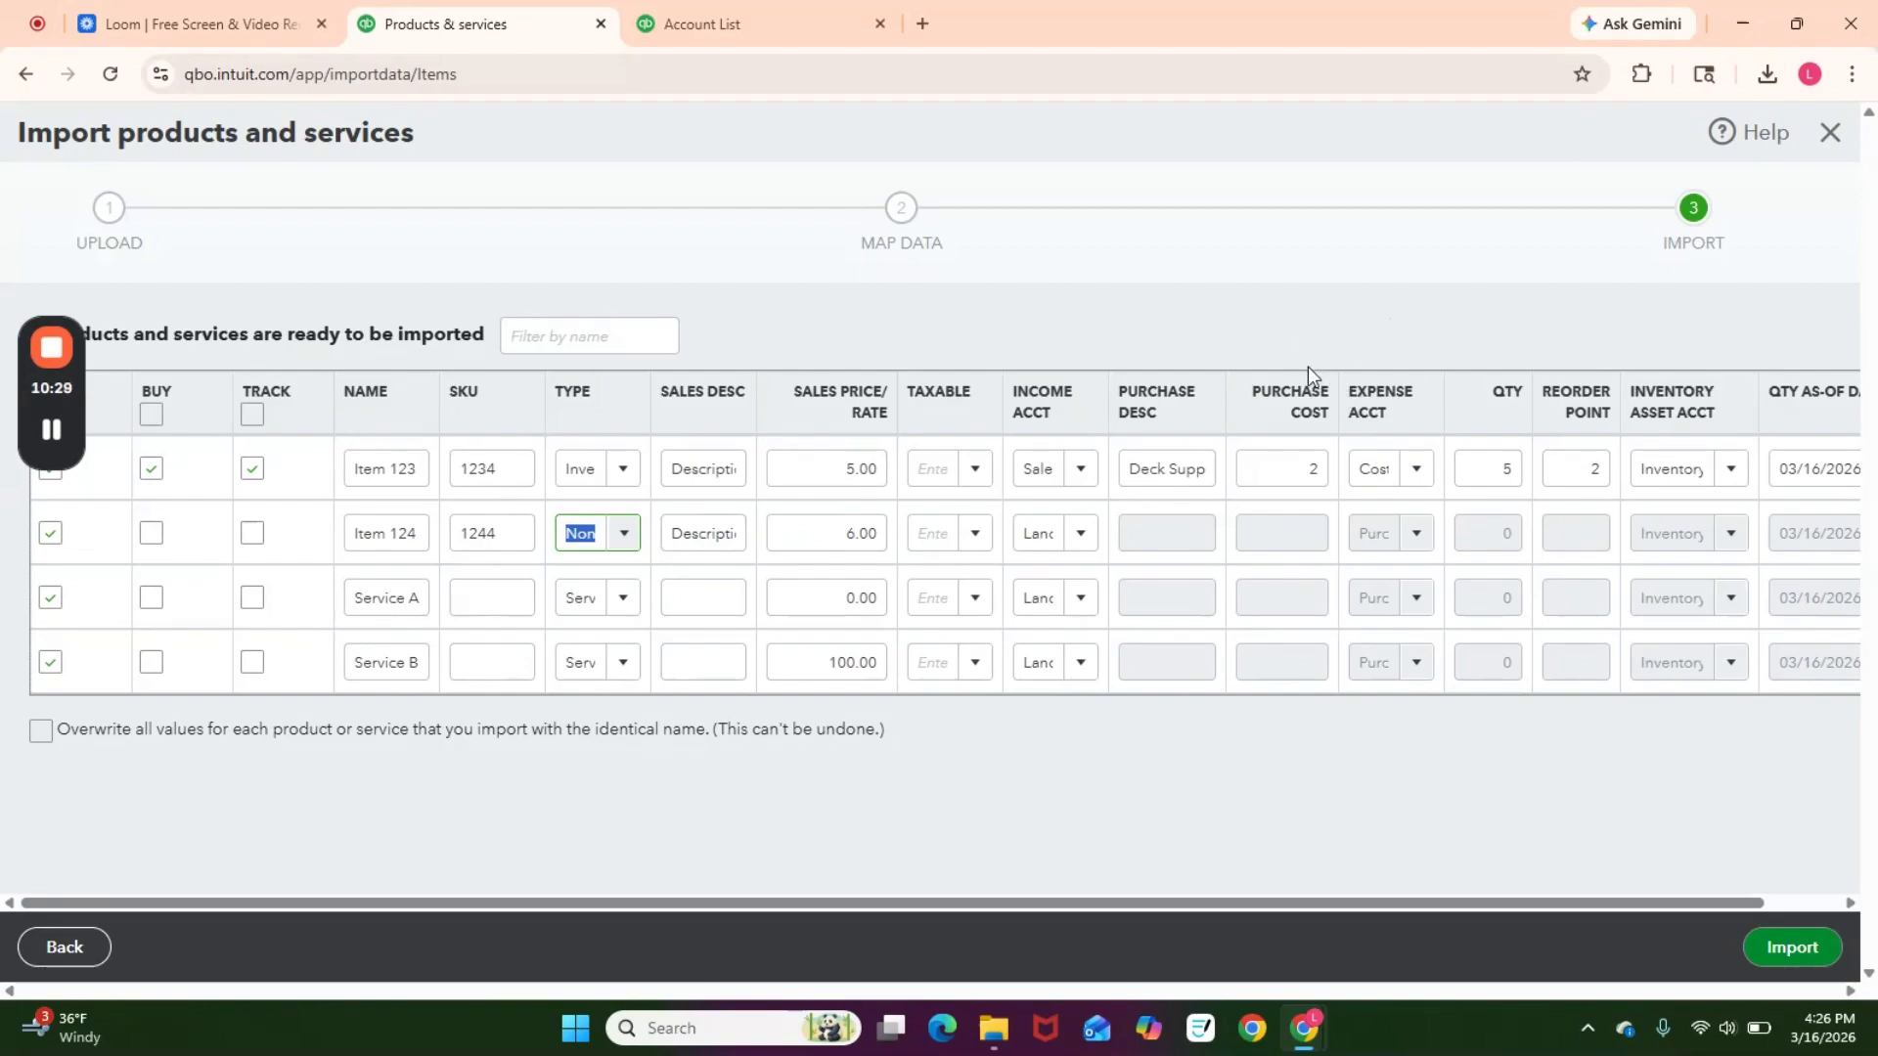
{"action": "left_click_drag", "start_coordinate": [766, 900], "coordinate": [573, 925]}
{"action": "left_click", "coordinate": [1821, 931]}
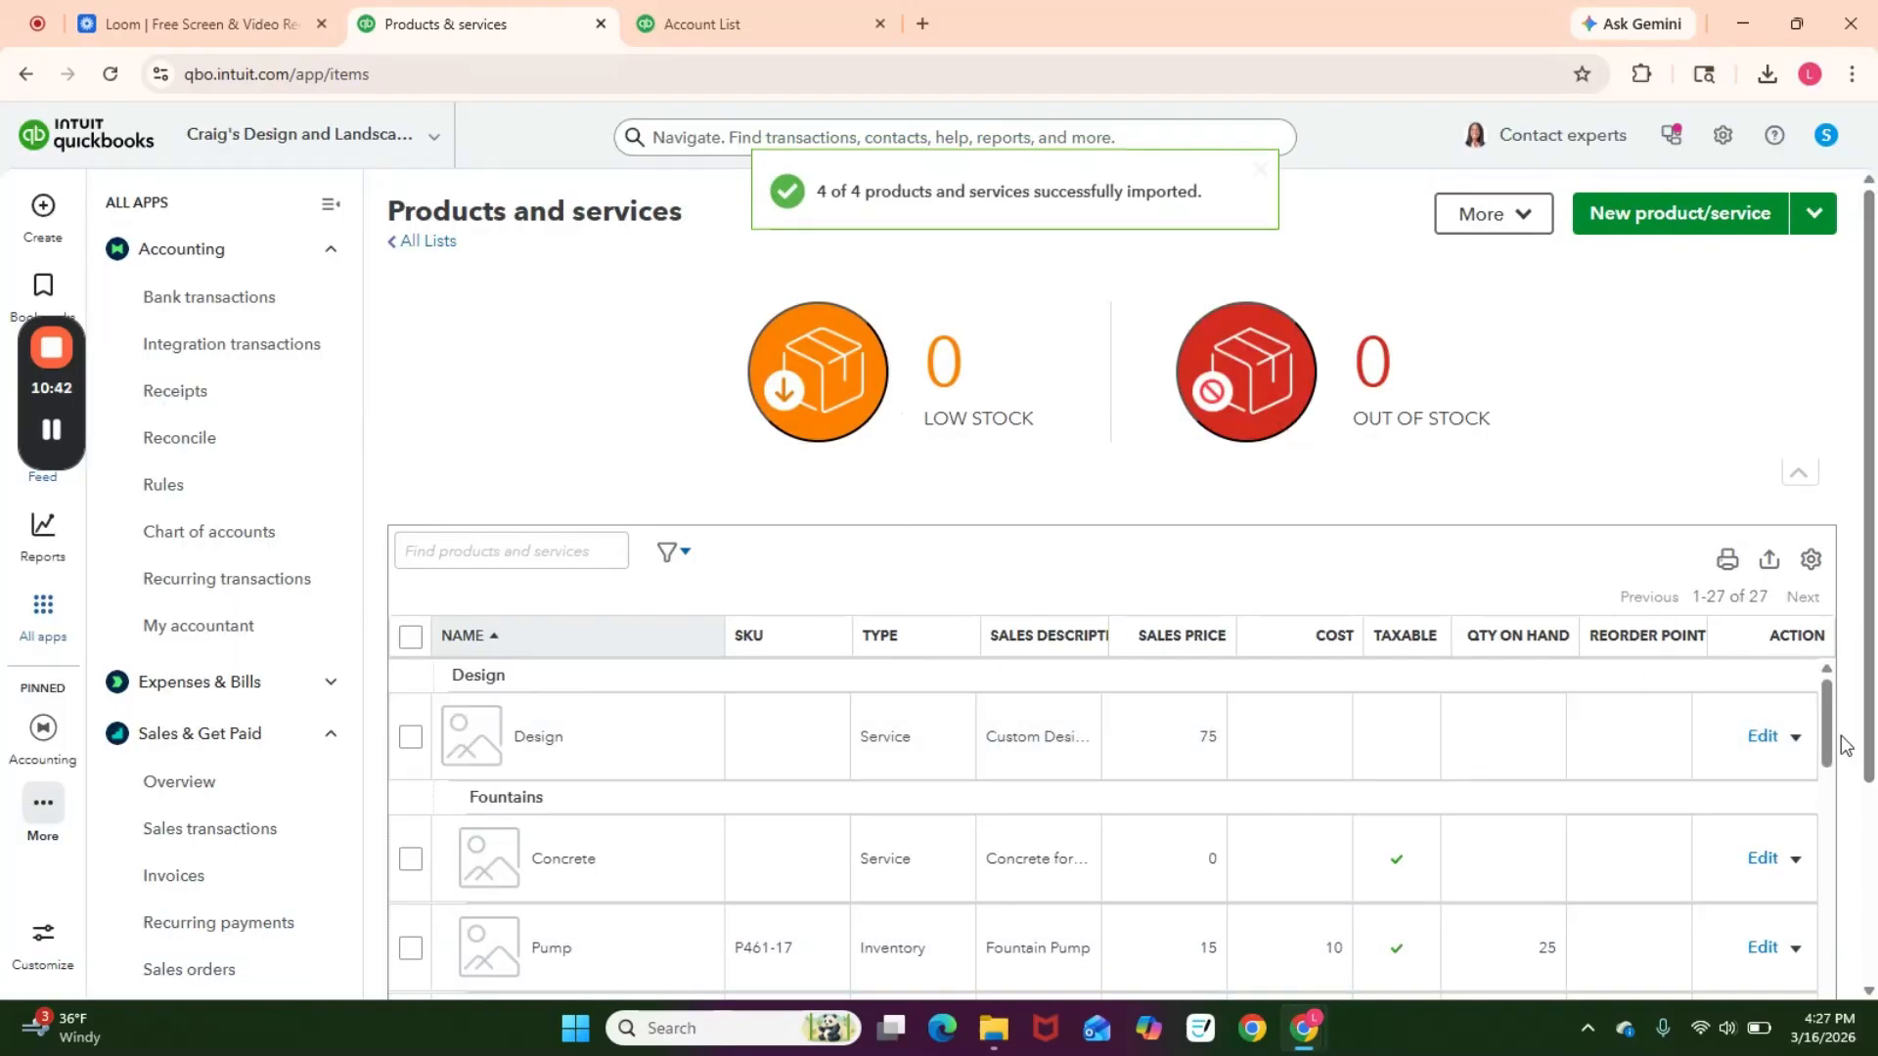
Step: Open Item 123 from the products list to review its imported details, then close the panel
{"action": "left_click_drag", "start_coordinate": [1831, 737], "coordinate": [1826, 859]}
{"action": "scroll", "coordinate": [1135, 837], "scroll_direction": "down", "scroll_amount": 1}
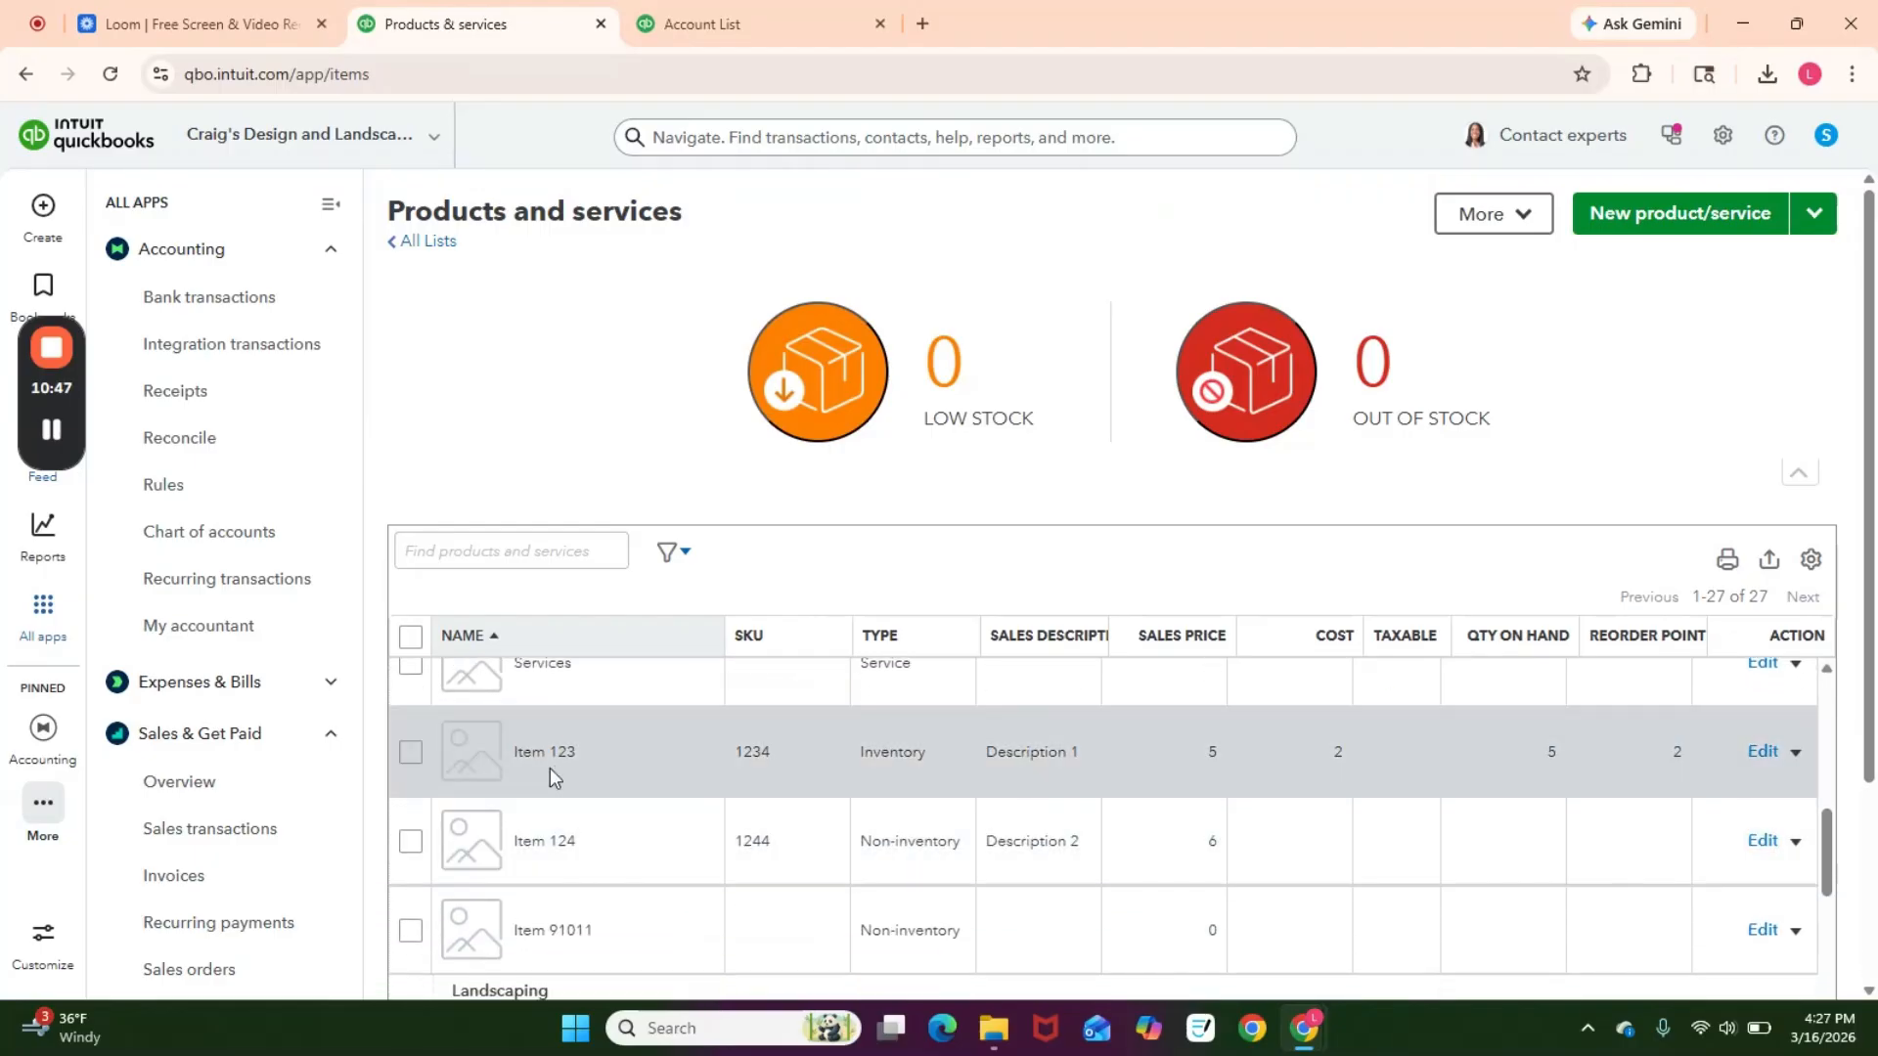
{"action": "left_click", "coordinate": [1761, 755]}
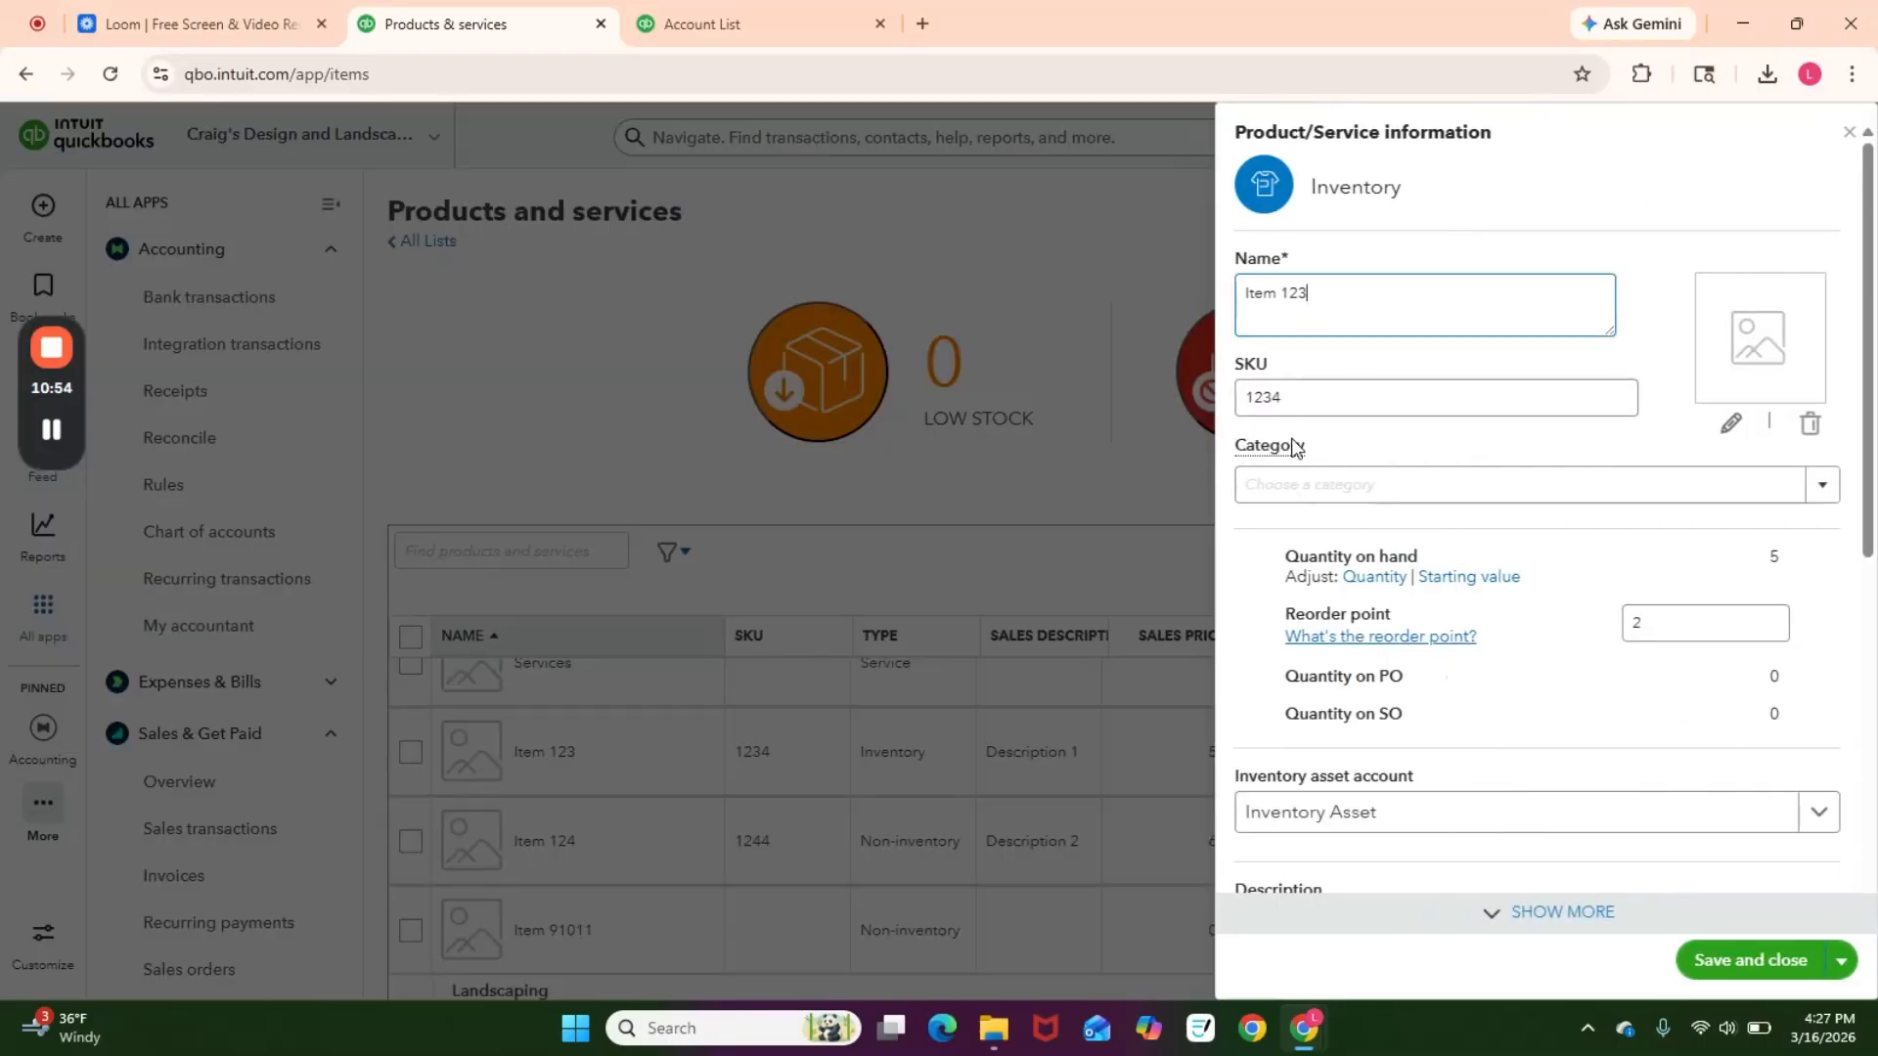
{"action": "scroll", "coordinate": [1554, 670], "scroll_direction": "down", "scroll_amount": 4}
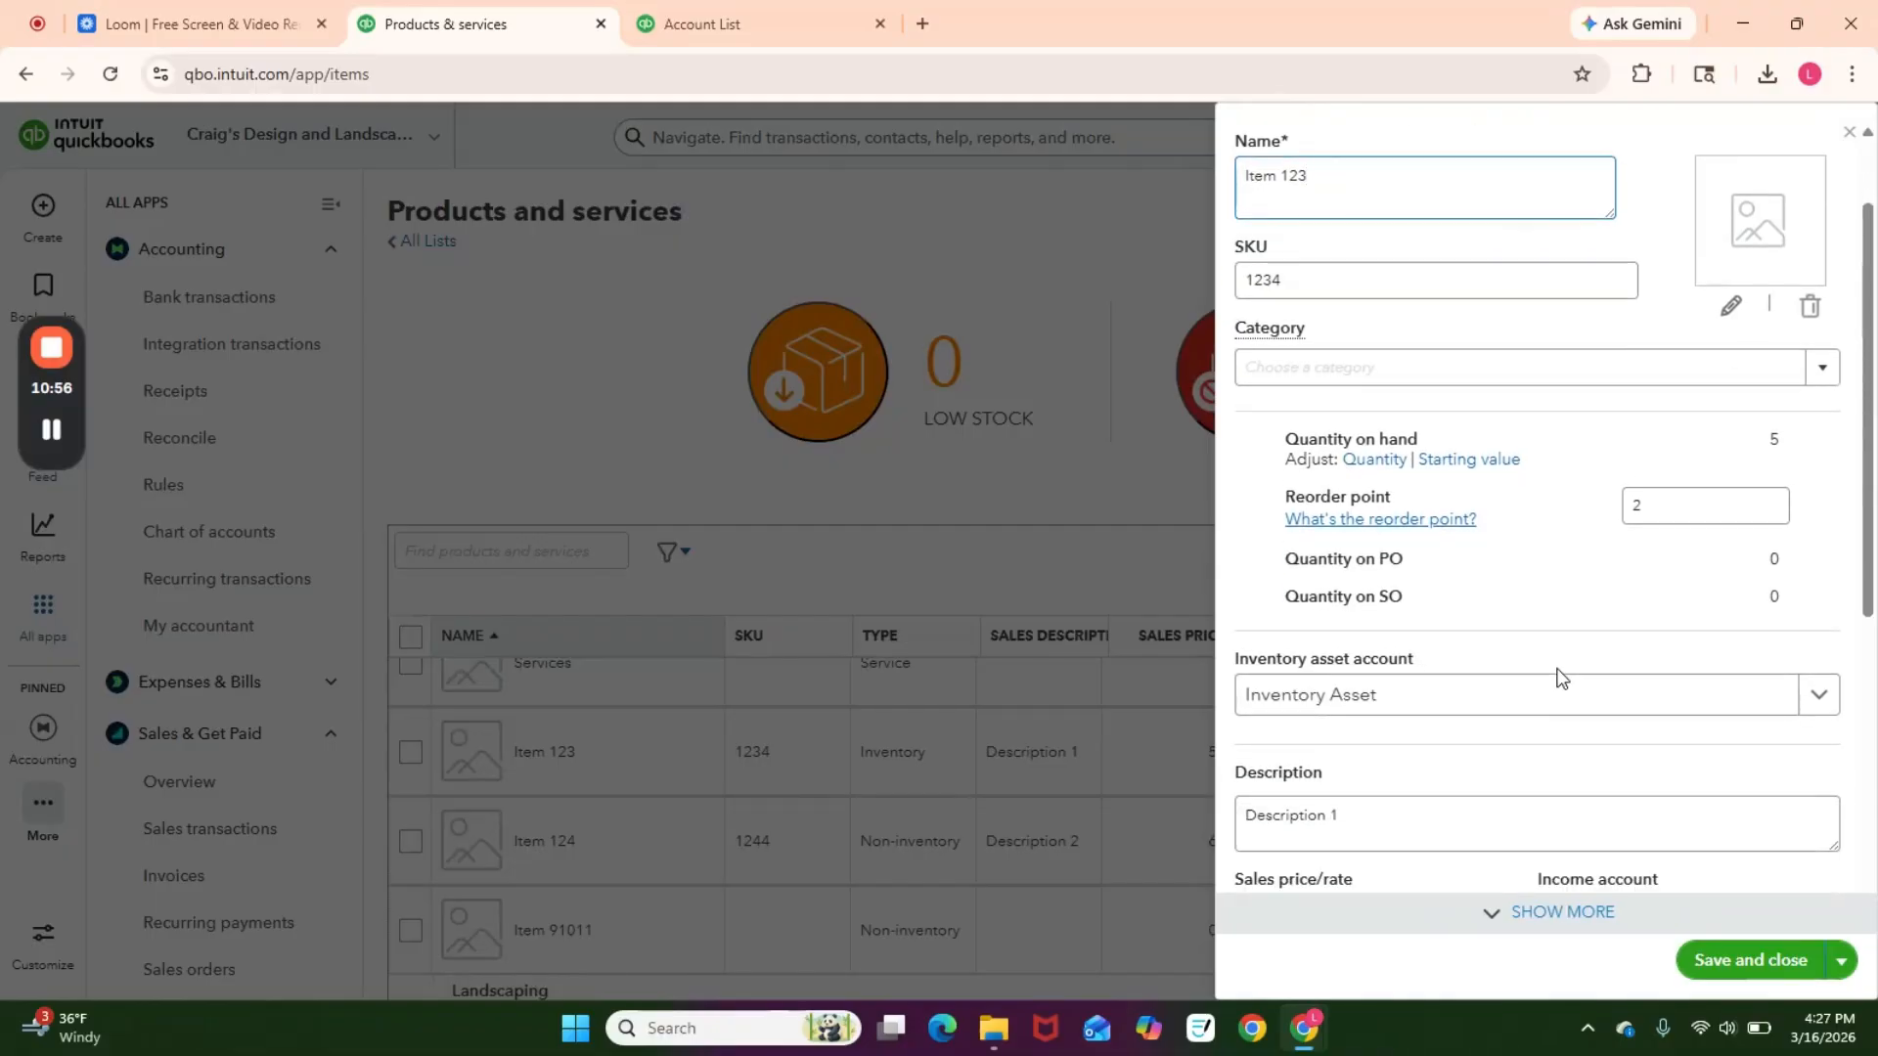
{"action": "scroll", "coordinate": [1559, 682], "scroll_direction": "down", "scroll_amount": 4}
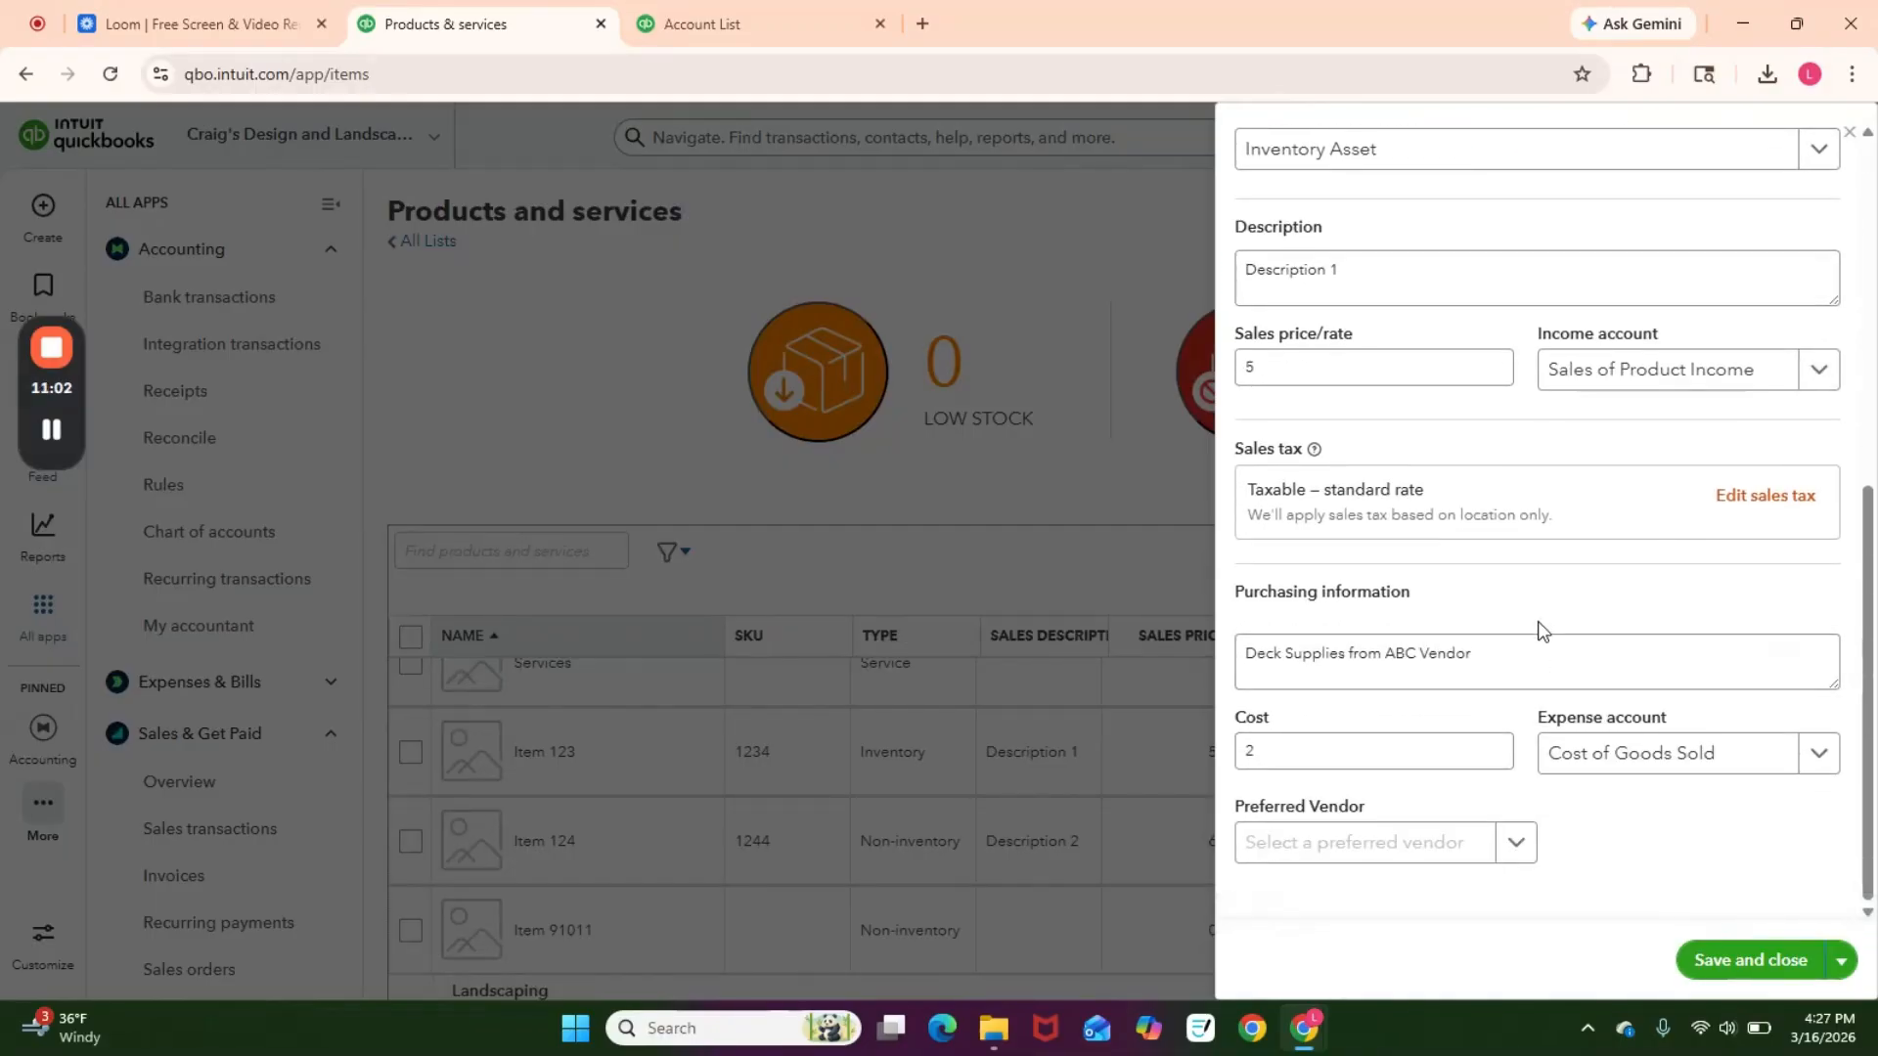
{"action": "scroll", "coordinate": [1546, 567], "scroll_direction": "up", "scroll_amount": 8}
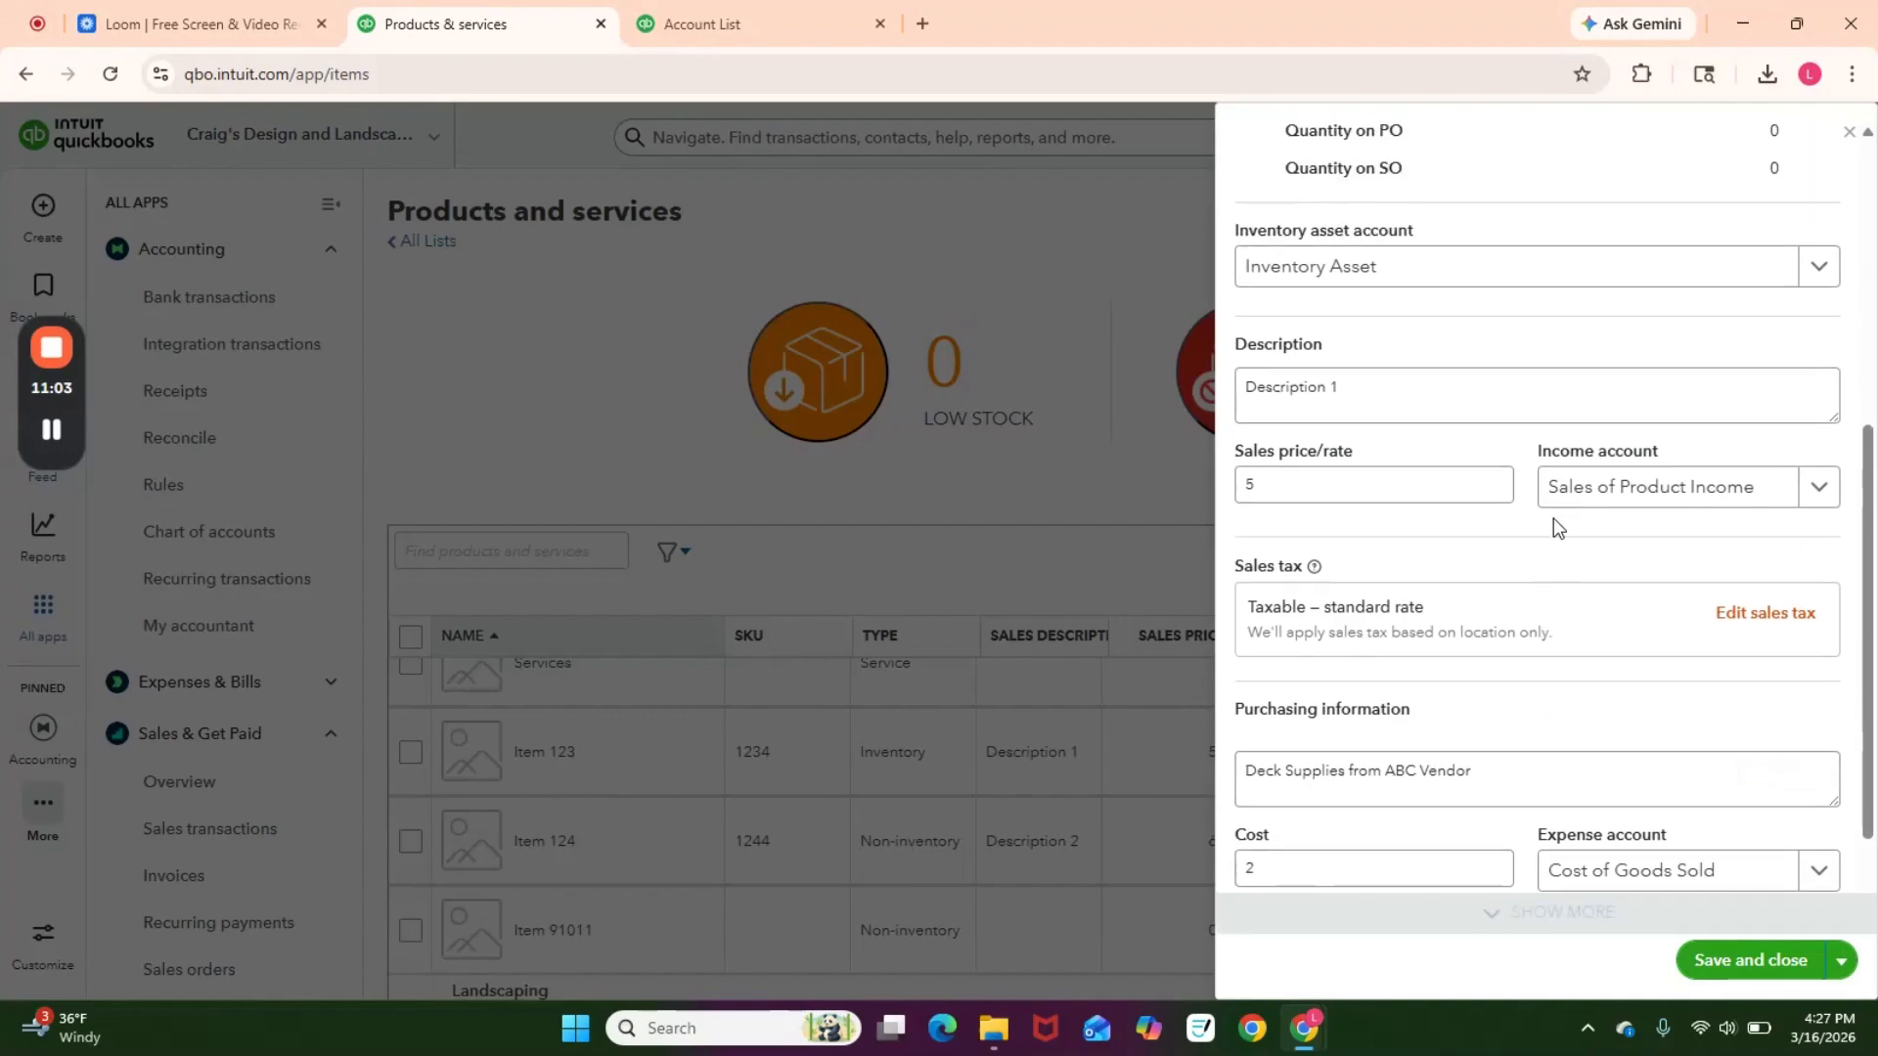
{"action": "left_click", "coordinate": [1848, 131]}
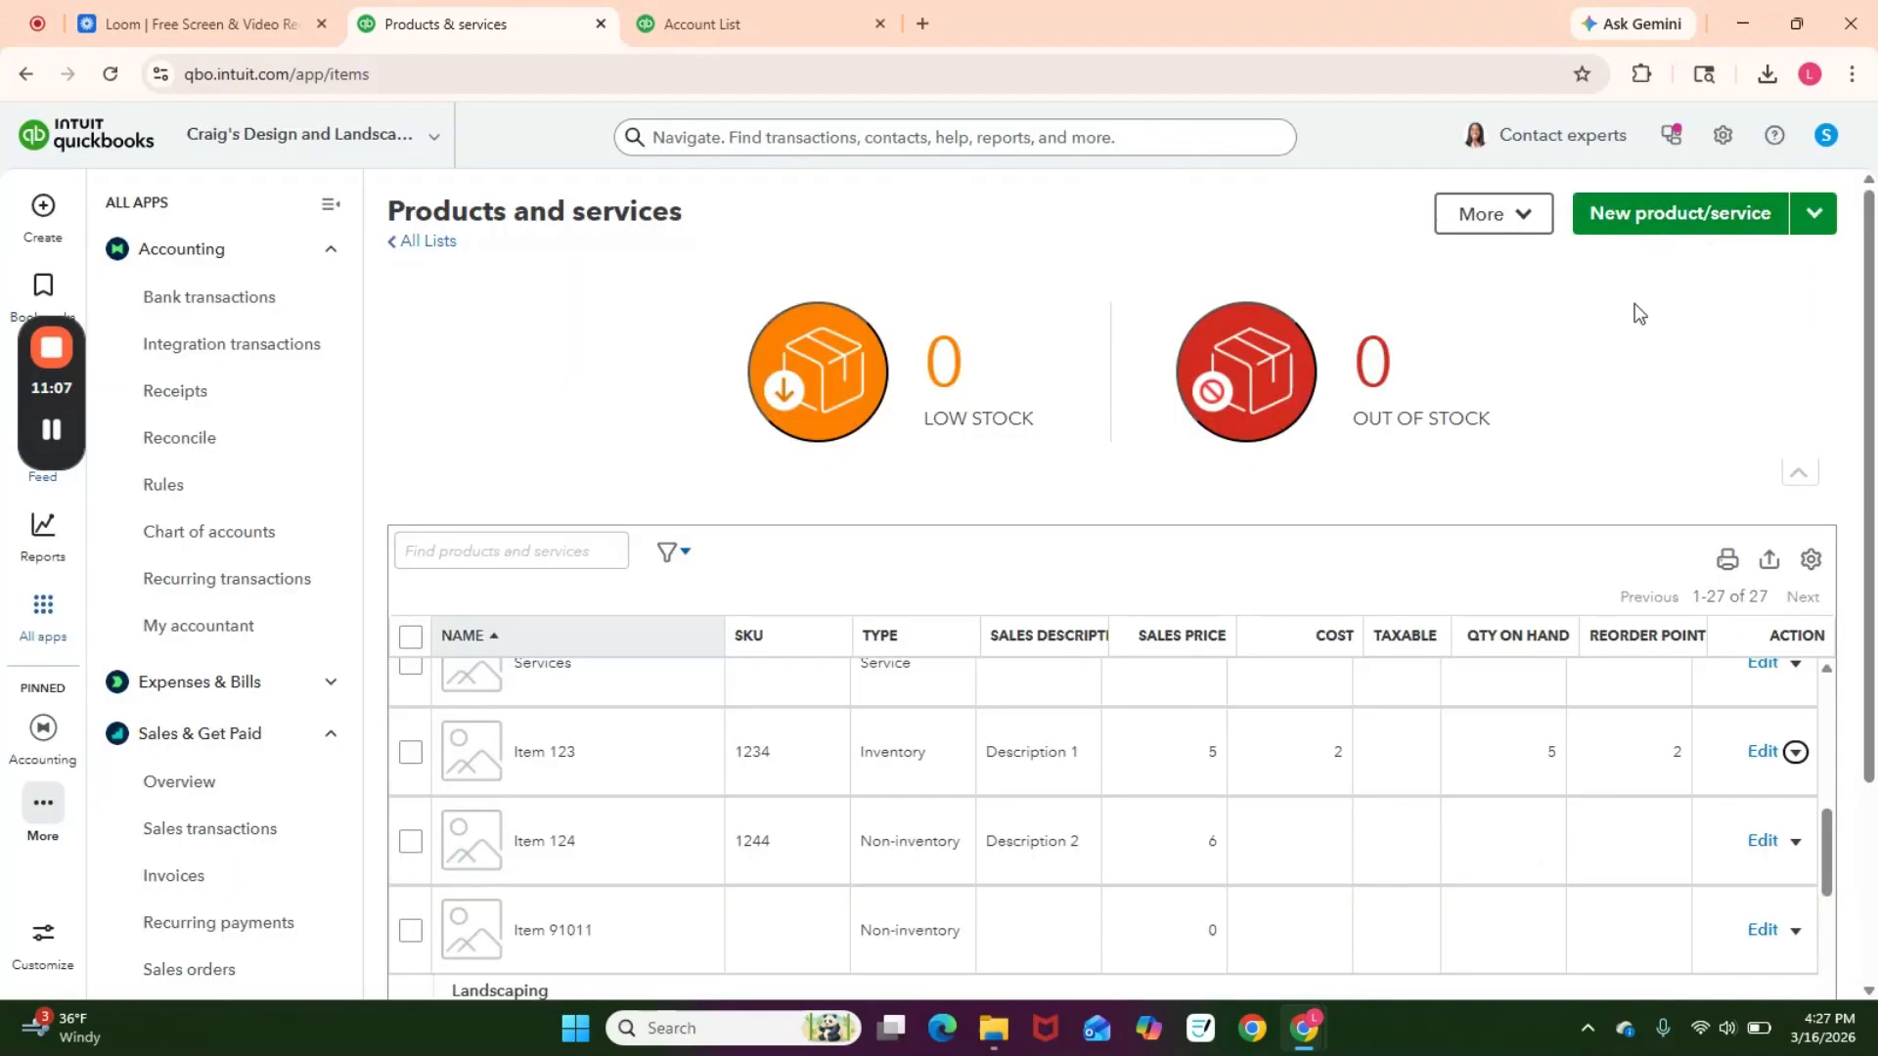